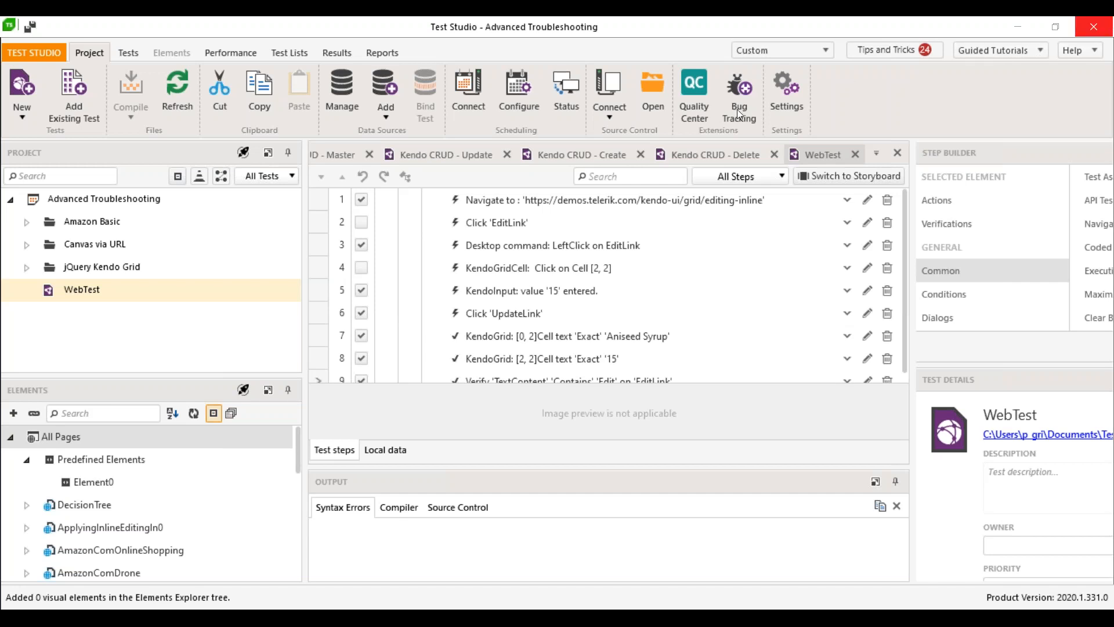
# Step: Turn off both scrolling on image search and element image search on execution in the project's element image settings
pyautogui.click(797, 100)
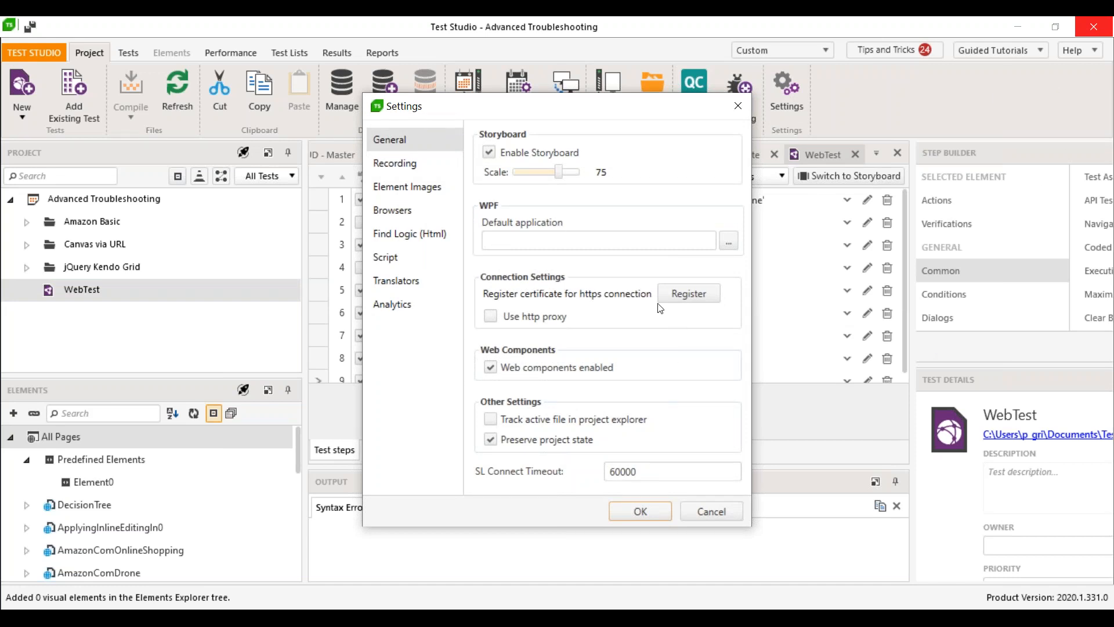
pyautogui.click(435, 195)
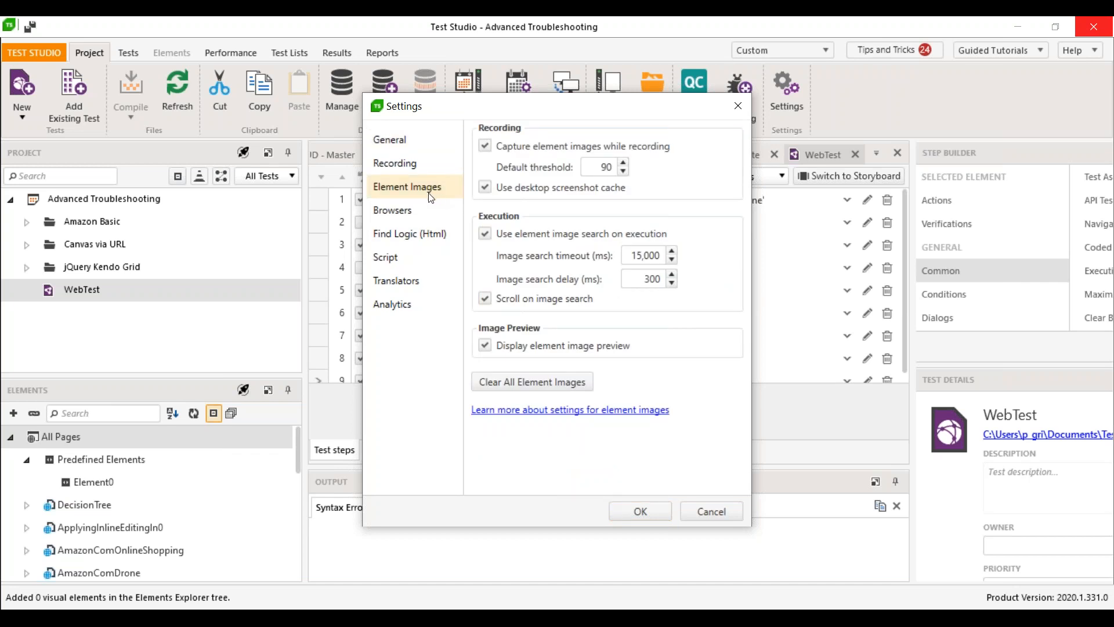
pyautogui.click(489, 237)
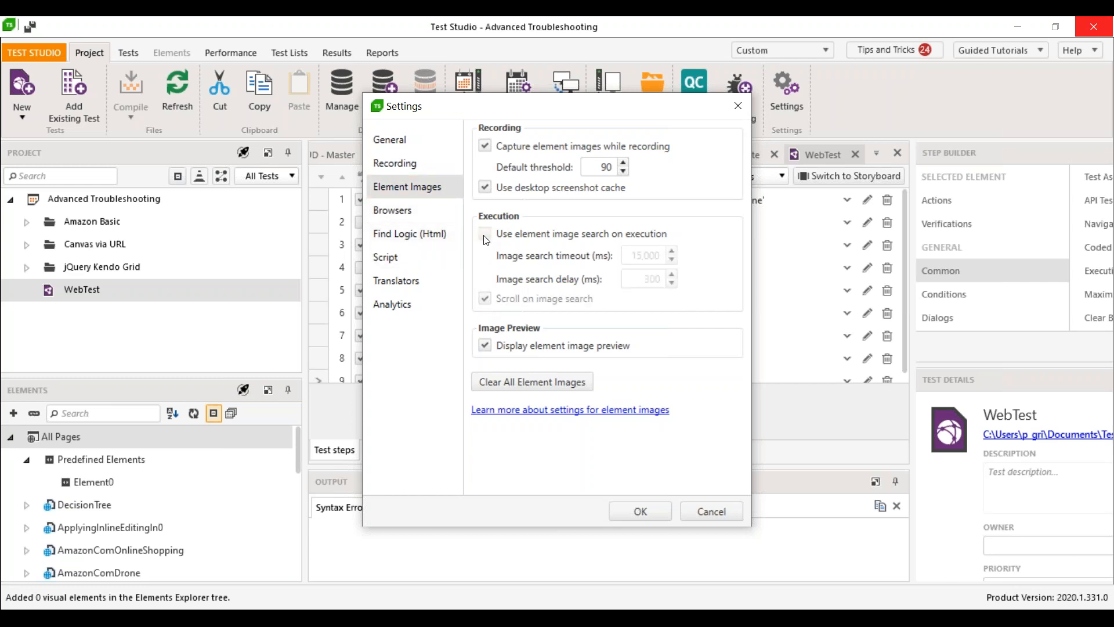
pyautogui.click(485, 235)
pyautogui.click(484, 297)
pyautogui.click(488, 235)
pyautogui.click(657, 512)
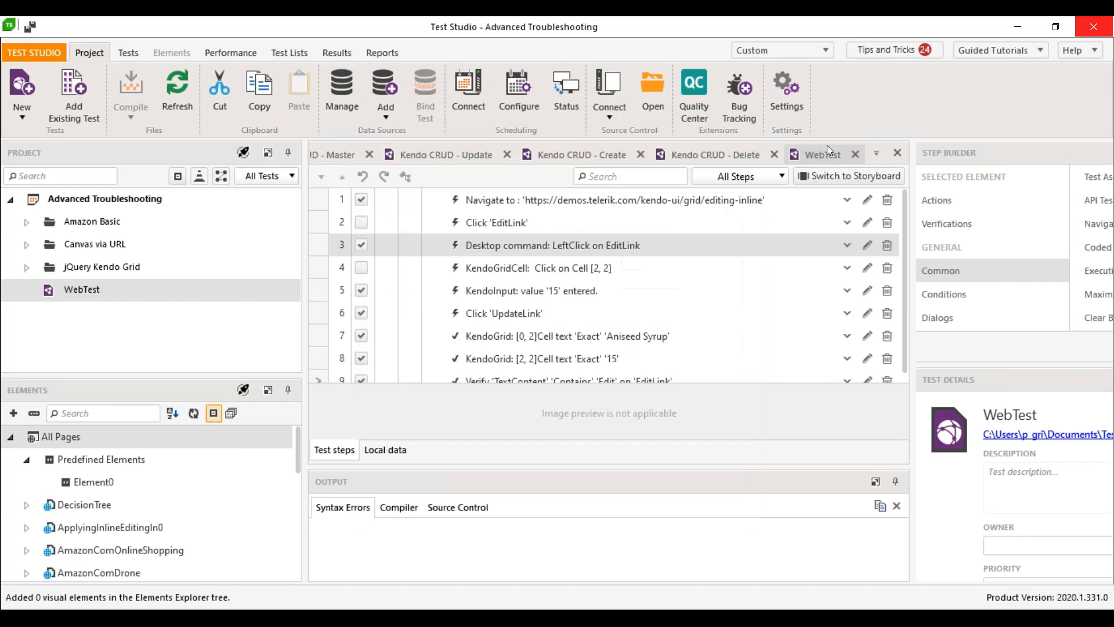
# Step: Reopen the project settings and, in the HTML find logic order, move the id attribute below name and back to first place
pyautogui.click(799, 94)
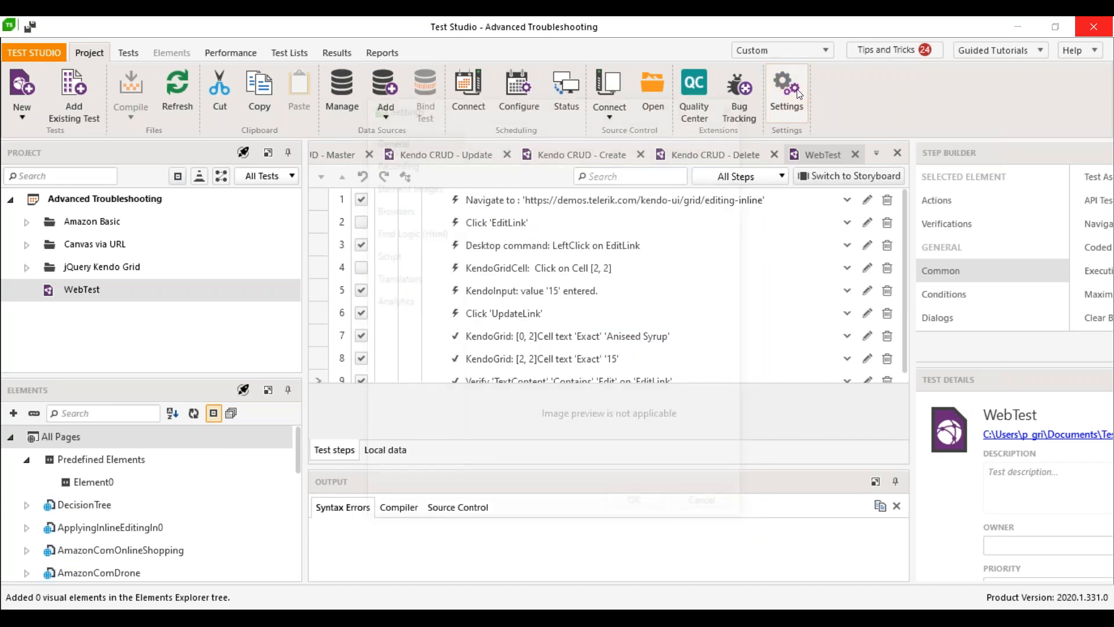
pyautogui.click(433, 187)
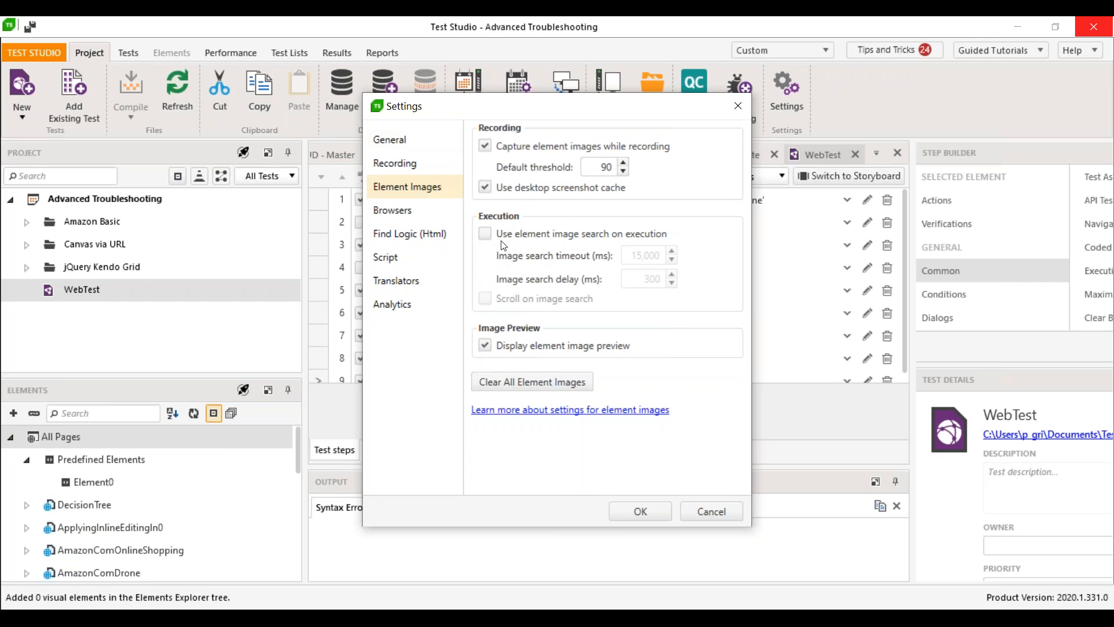
pyautogui.click(454, 236)
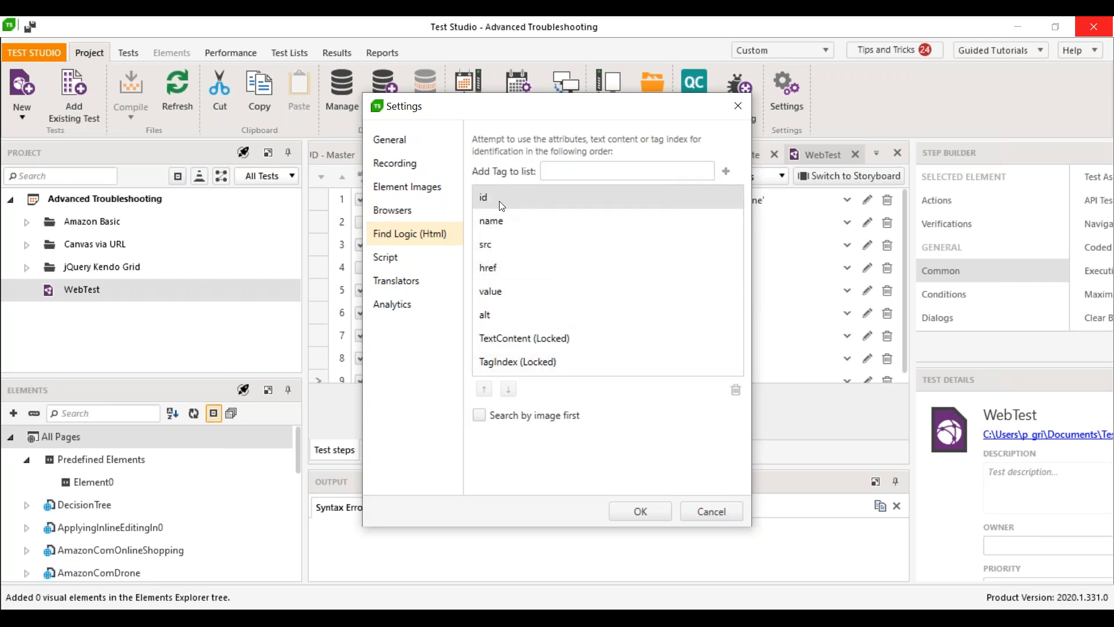
pyautogui.click(597, 196)
pyautogui.click(598, 200)
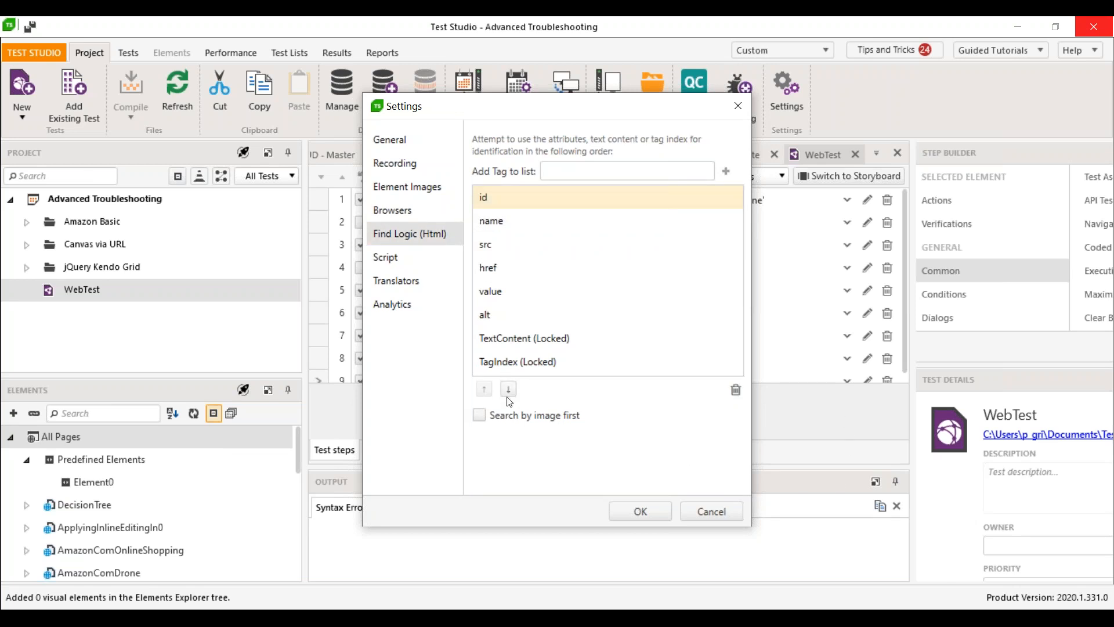
pyautogui.click(508, 390)
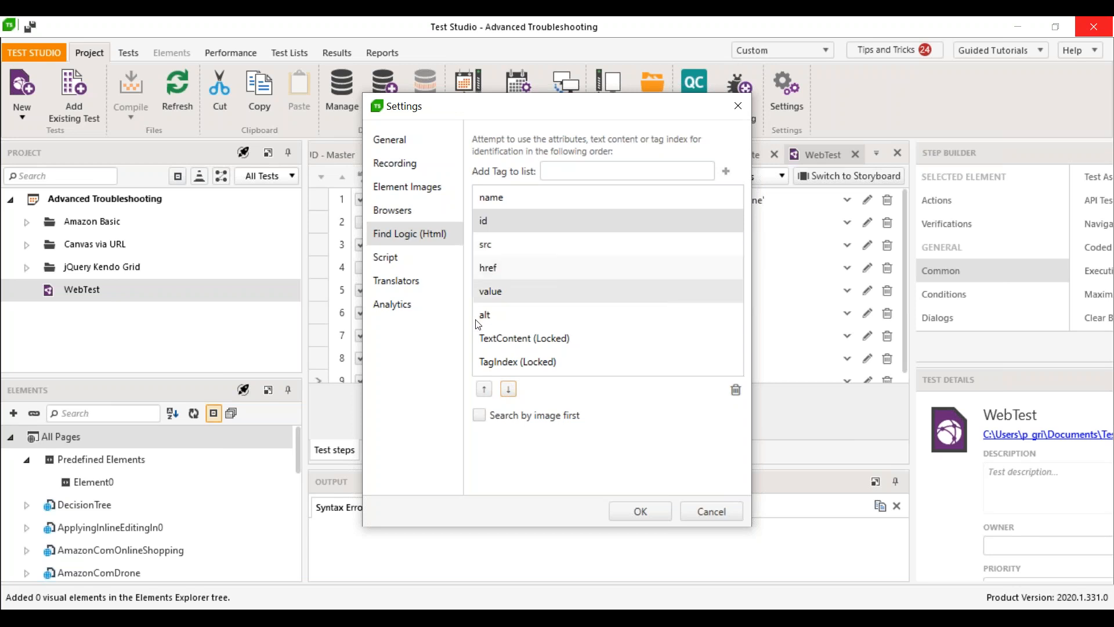
pyautogui.click(482, 390)
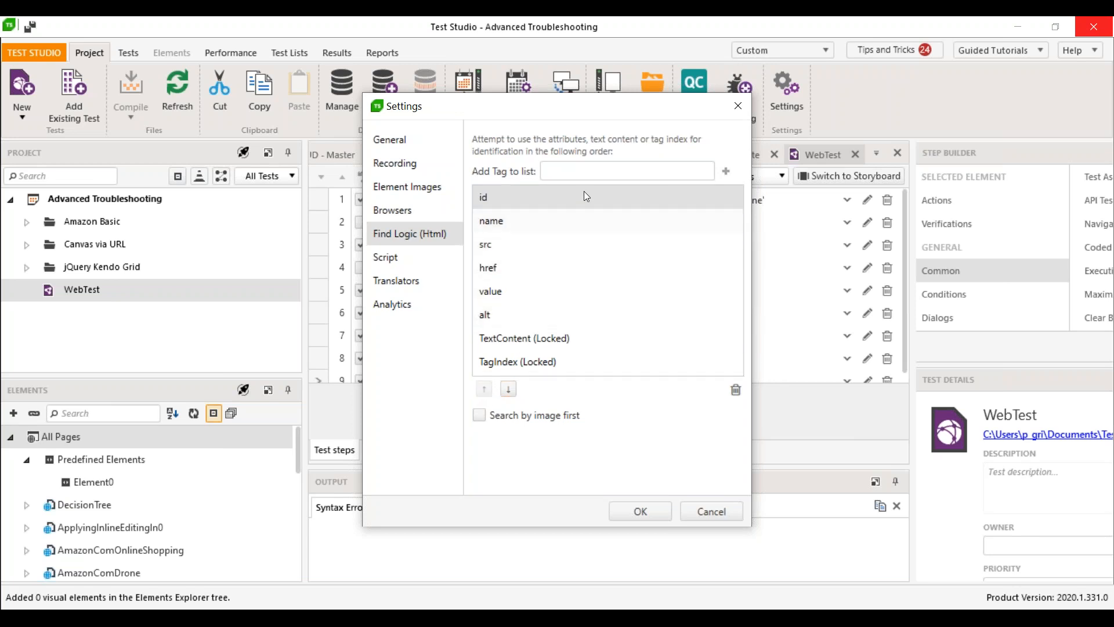
# Step: Add a custom tag named customprop to the HTML find logic list
pyautogui.click(589, 171)
pyautogui.write('customprop')
pyautogui.click(725, 172)
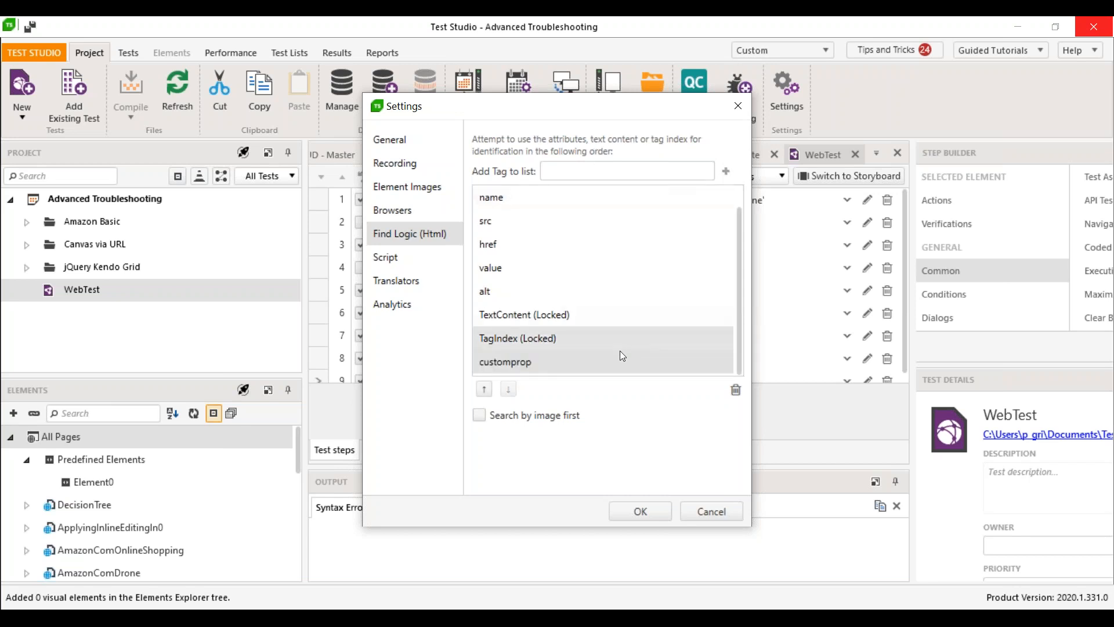
# Step: Raise the customprop tag's priority in the find logic order until it sits directly above name
pyautogui.click(485, 390)
pyautogui.click(485, 389)
pyautogui.click(485, 390)
pyautogui.click(485, 389)
pyautogui.click(485, 389)
pyautogui.click(484, 389)
pyautogui.click(485, 389)
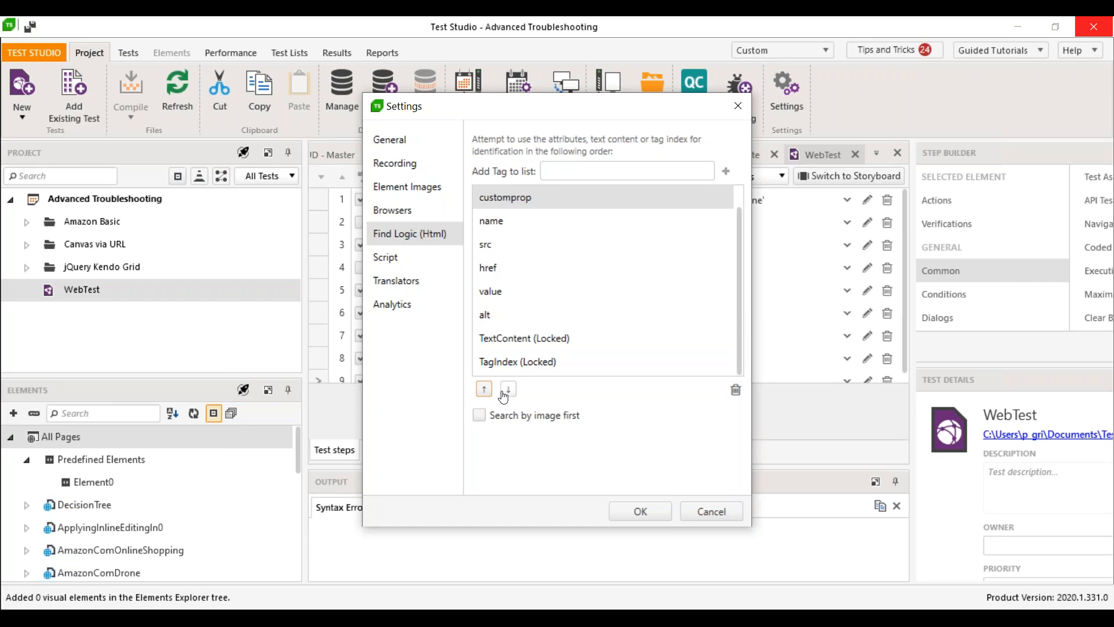
# Step: Lower the customprop tag to directly above TextContent (Locked), and delete it from the find logic list
pyautogui.click(505, 393)
pyautogui.click(505, 394)
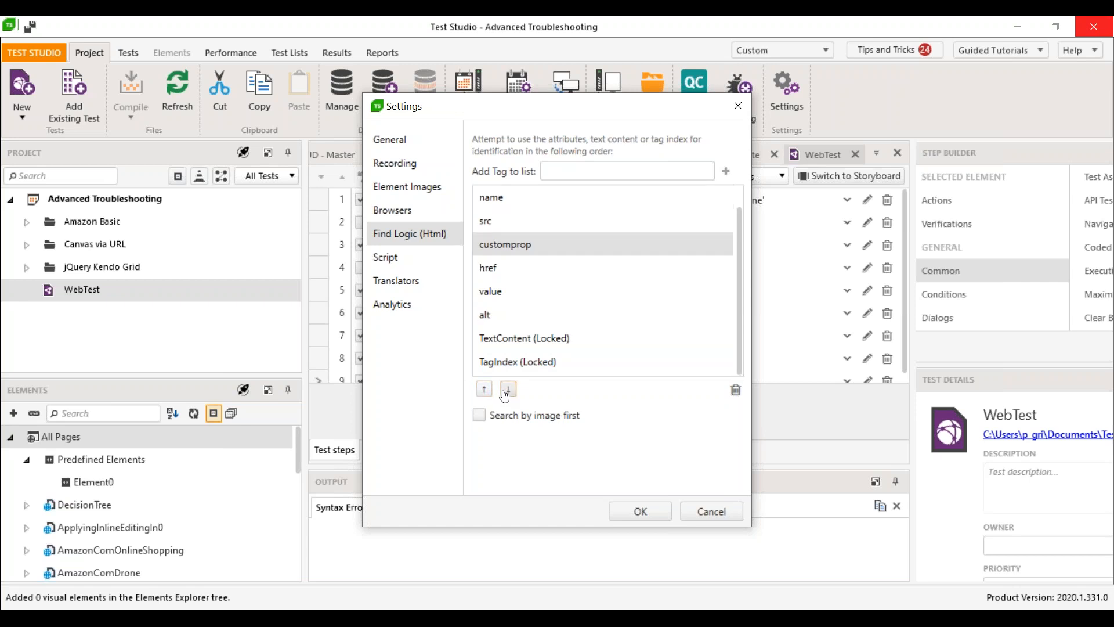
pyautogui.click(504, 393)
pyautogui.click(505, 394)
pyautogui.click(505, 394)
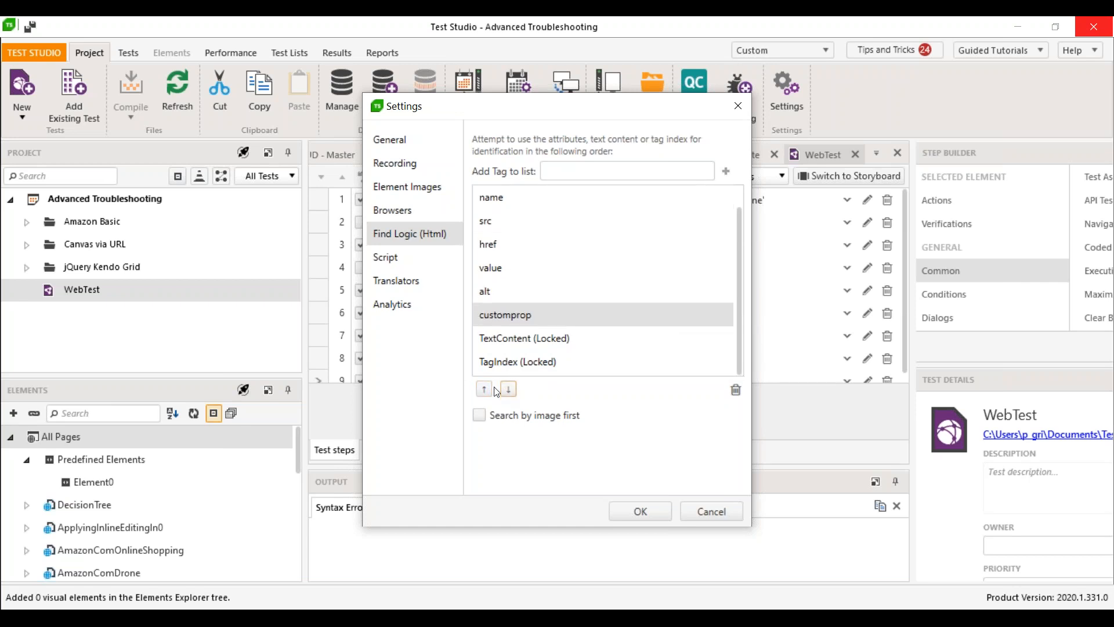
pyautogui.click(734, 391)
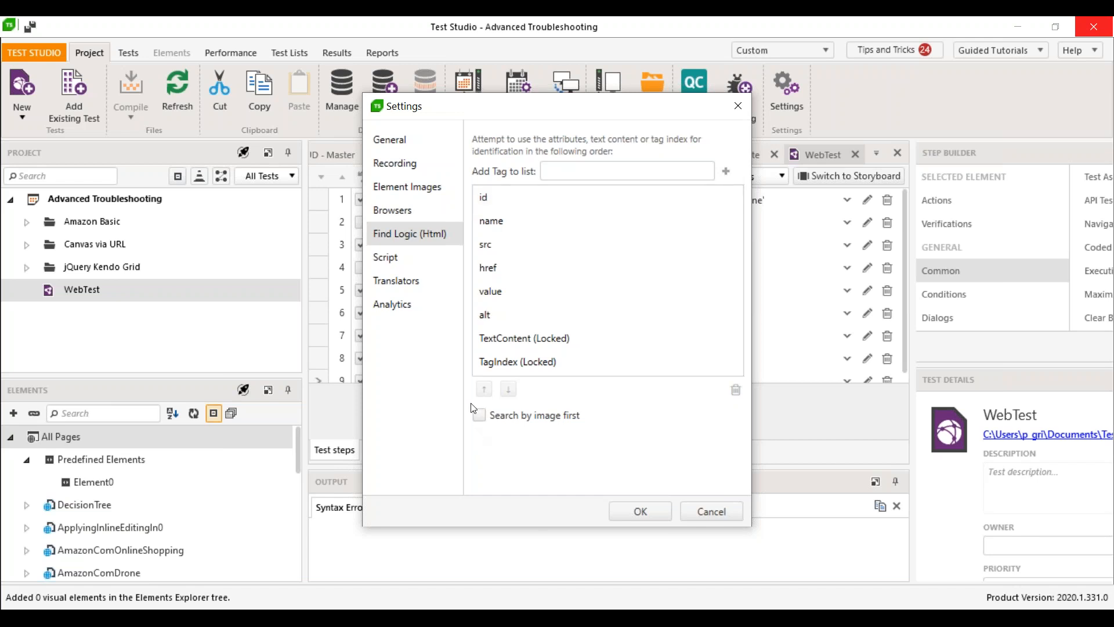
# Step: Examine the available translators for Windows Presentation Foundation, HTML and Kendo UI for JQuery, and close the project settings
pyautogui.click(428, 281)
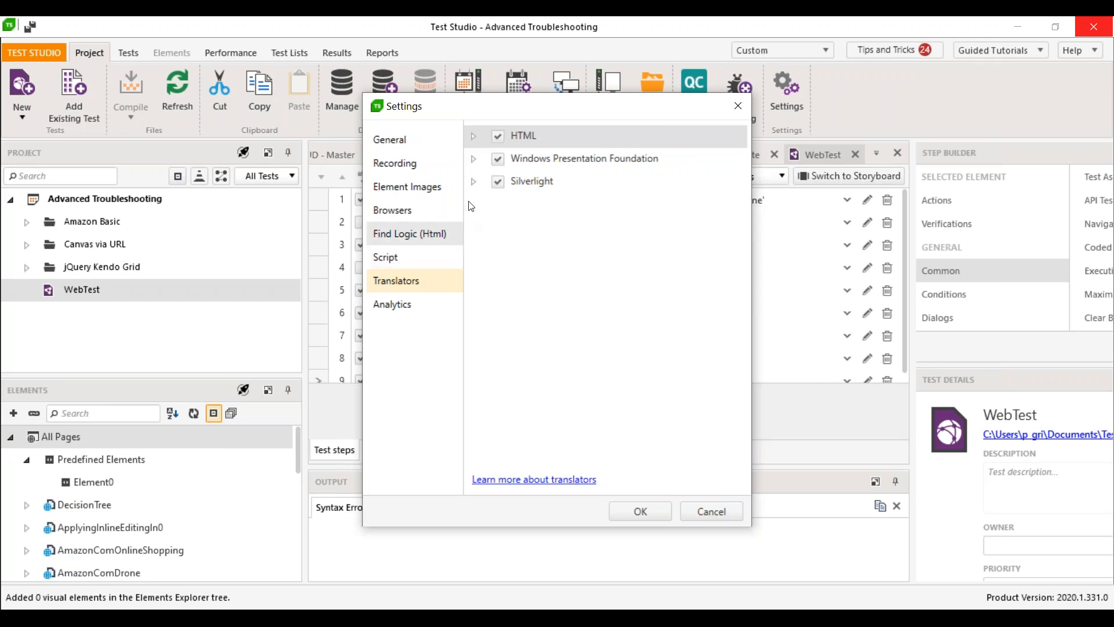
pyautogui.click(475, 159)
pyautogui.click(475, 158)
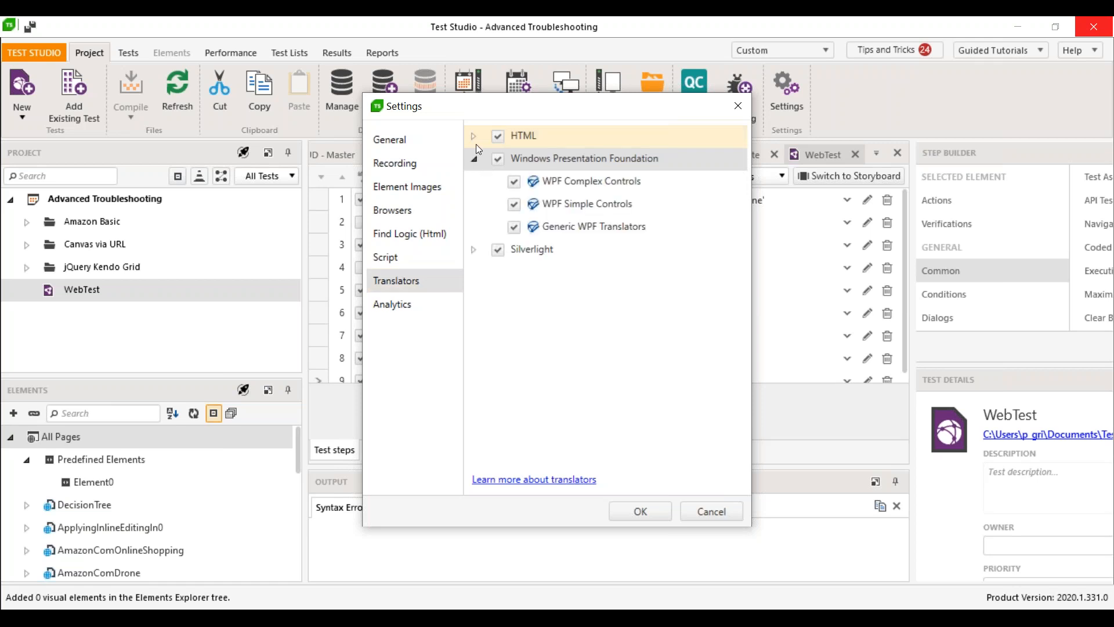
pyautogui.click(475, 137)
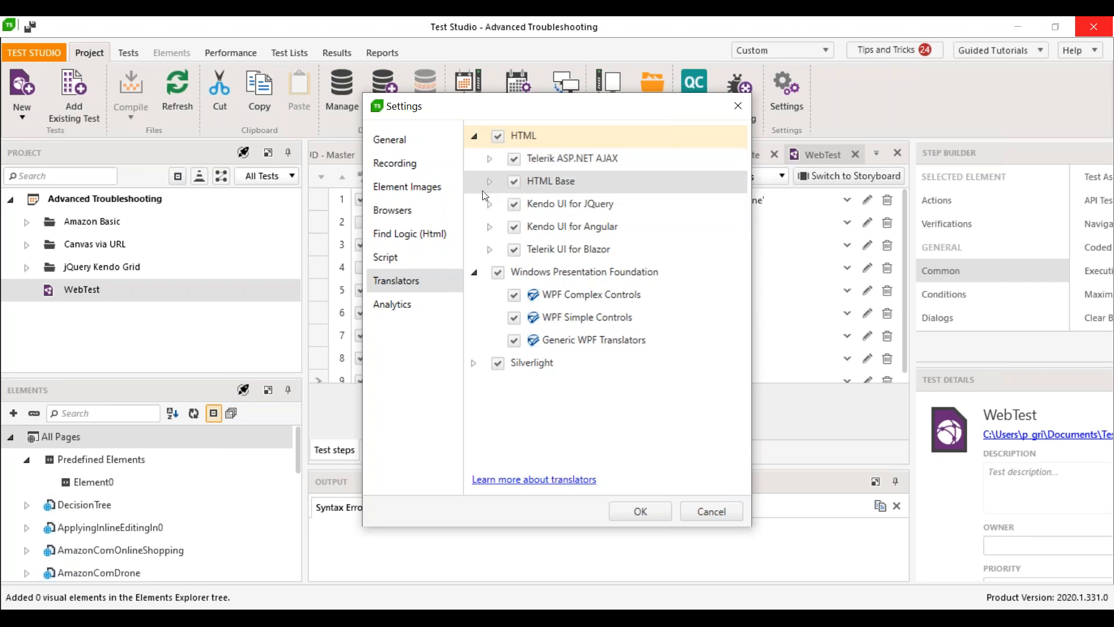
pyautogui.click(490, 204)
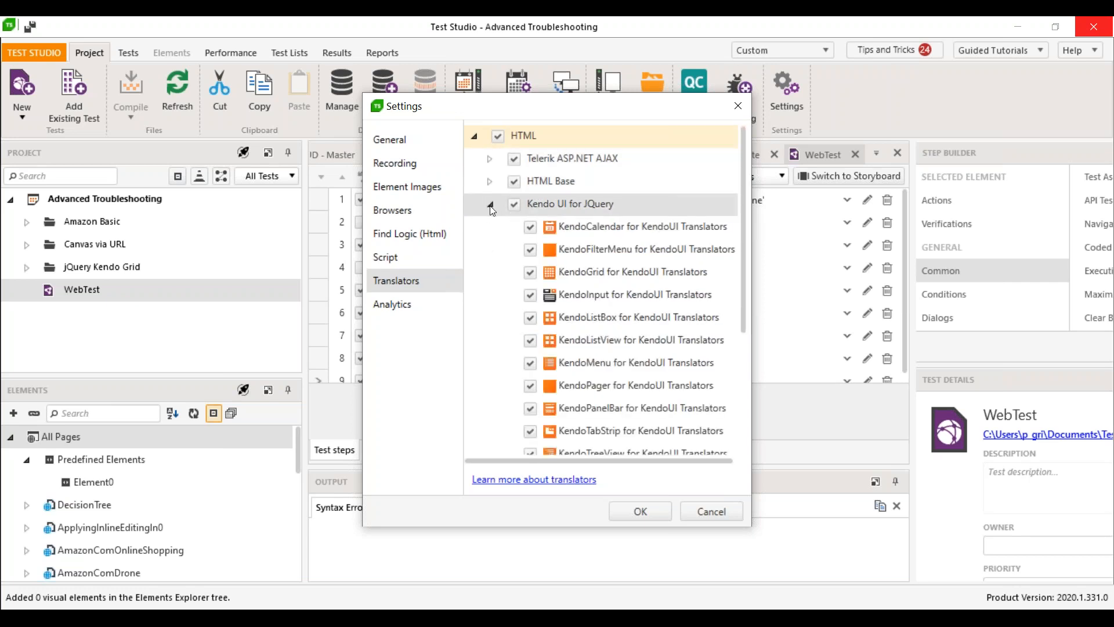
pyautogui.click(490, 205)
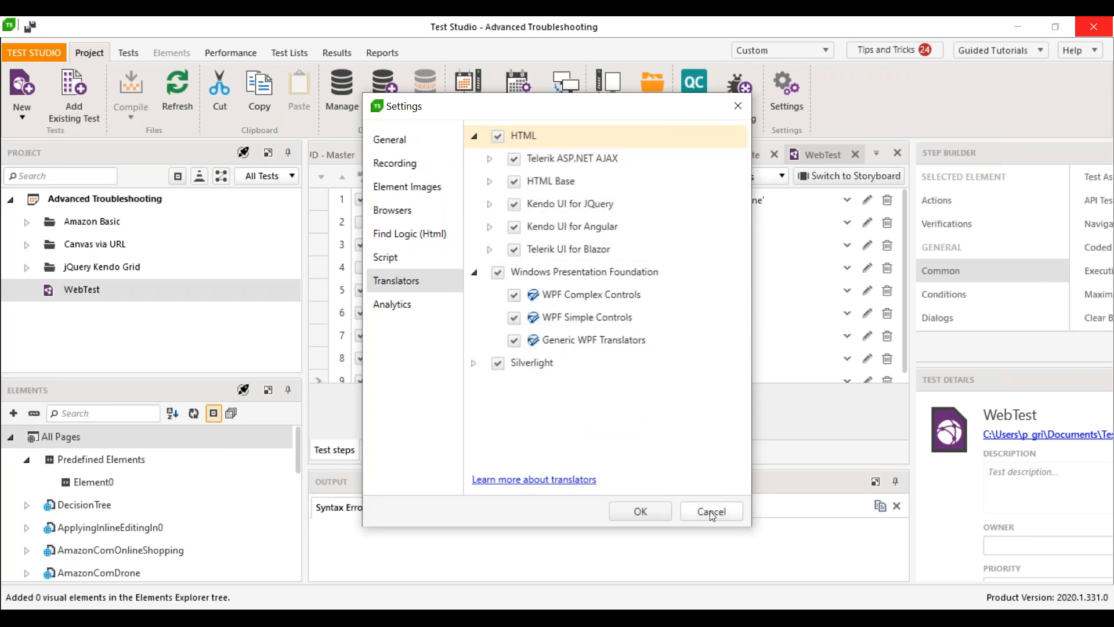
pyautogui.click(670, 513)
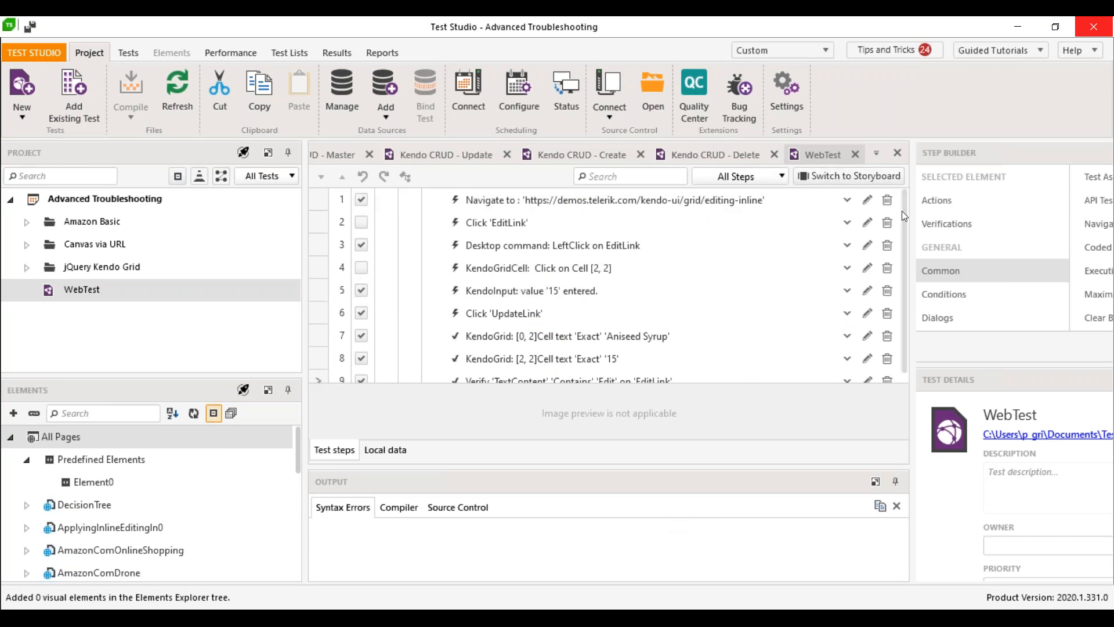
# Step: Widen the Step Builder and Test Details area so its contents fit, and look over the available layout presets
pyautogui.moveTo(912, 210); pyautogui.dragTo(768, 237)
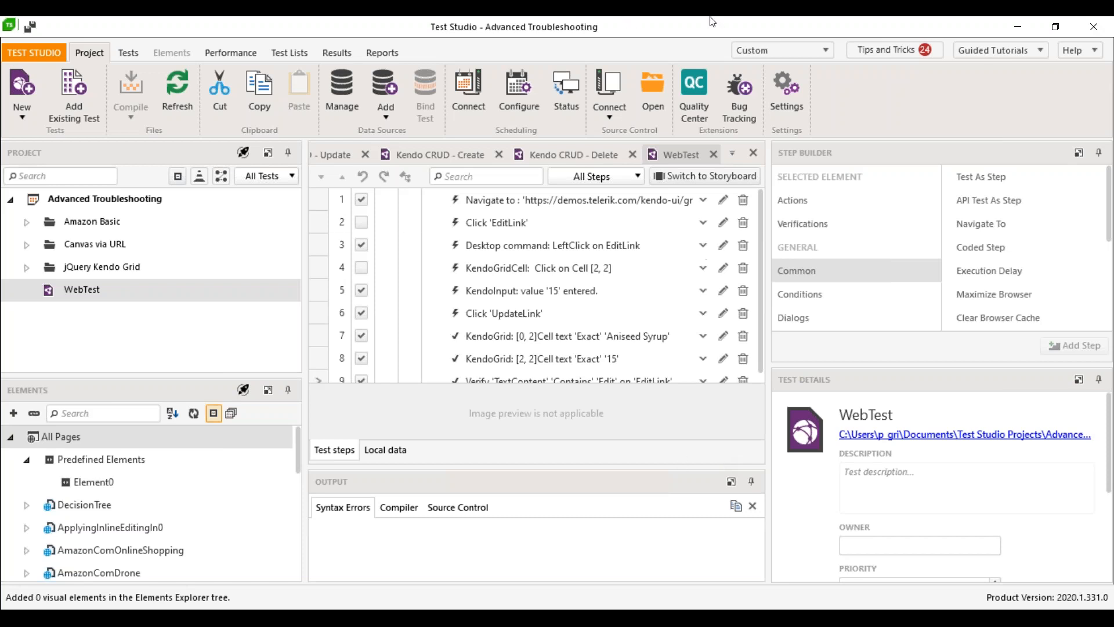
pyautogui.click(763, 50)
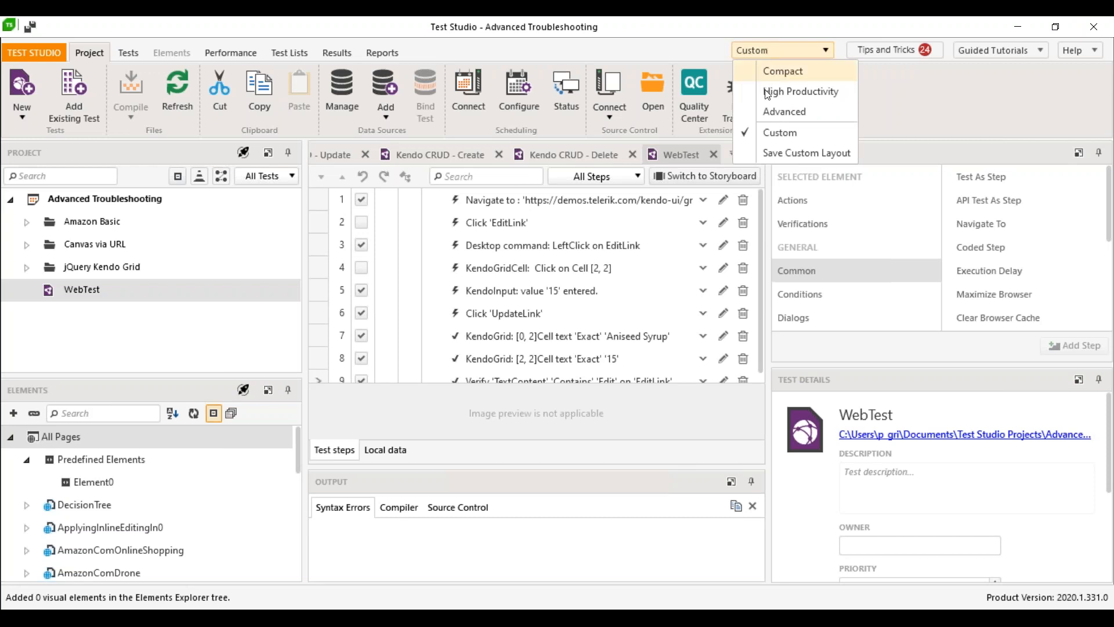
pyautogui.click(790, 56)
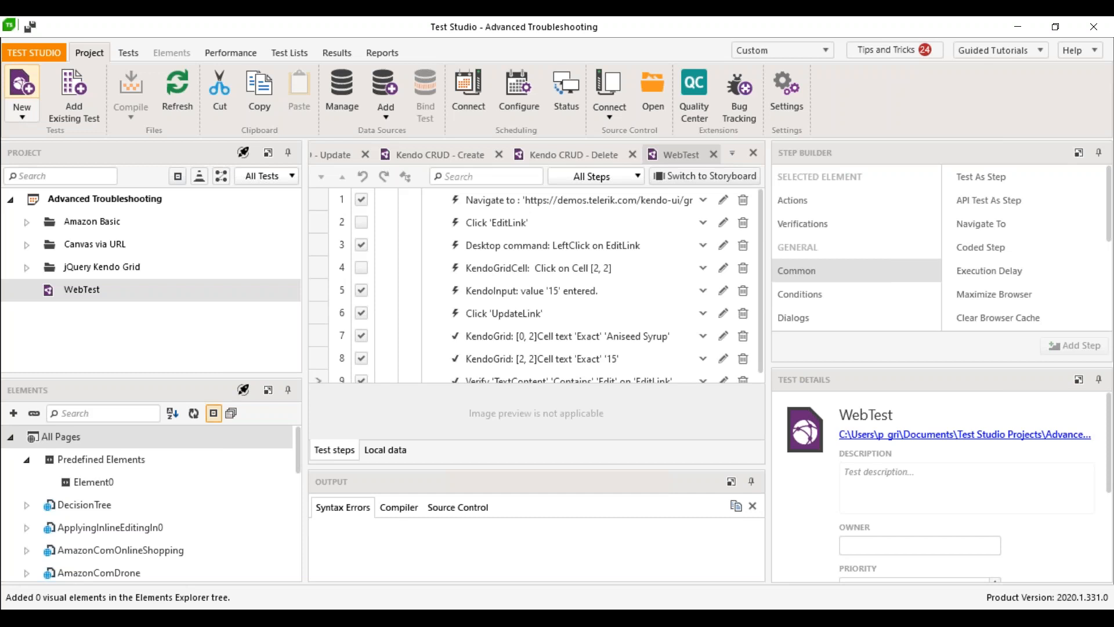
# Step: Create a new web test named TroubleShooting Grid in the project and open it
pyautogui.click(22, 86)
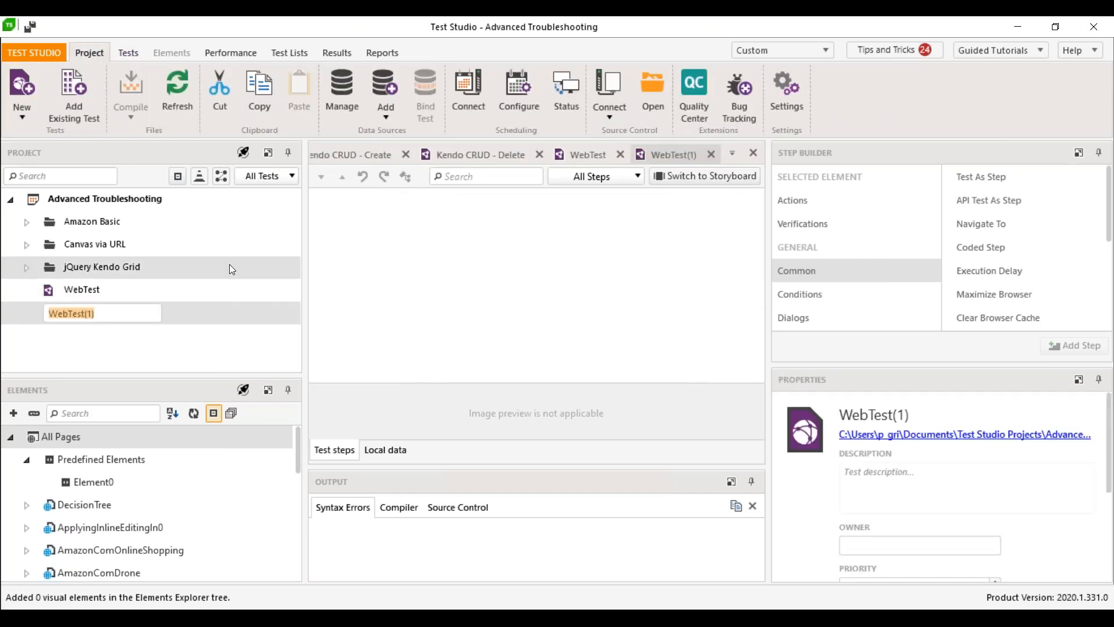
pyautogui.write('TroubleShooting Grid')
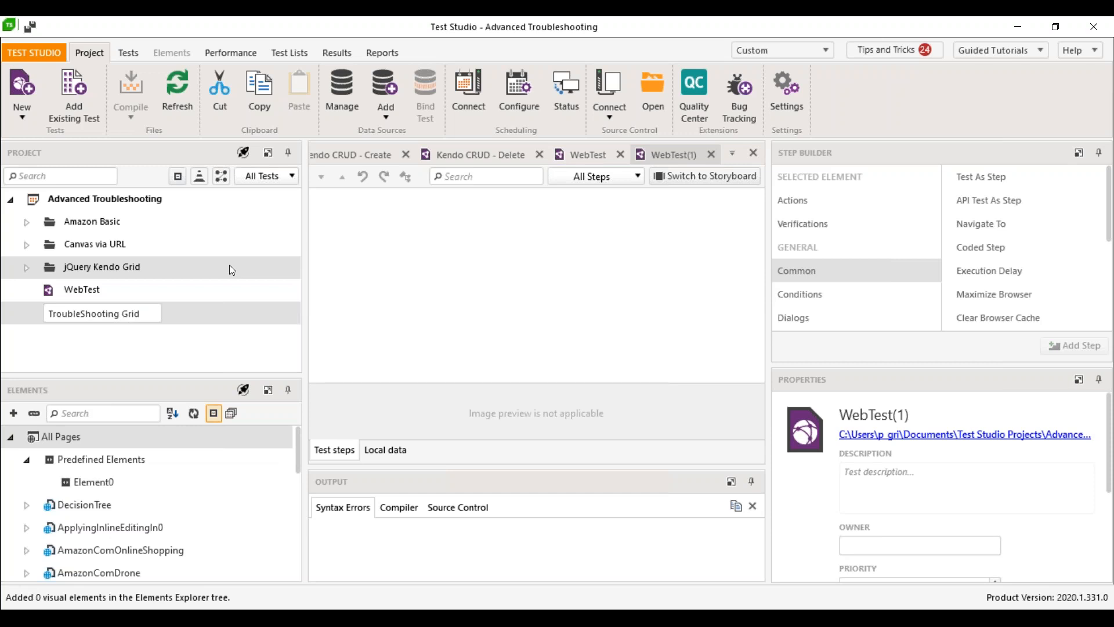
pyautogui.press('Return')
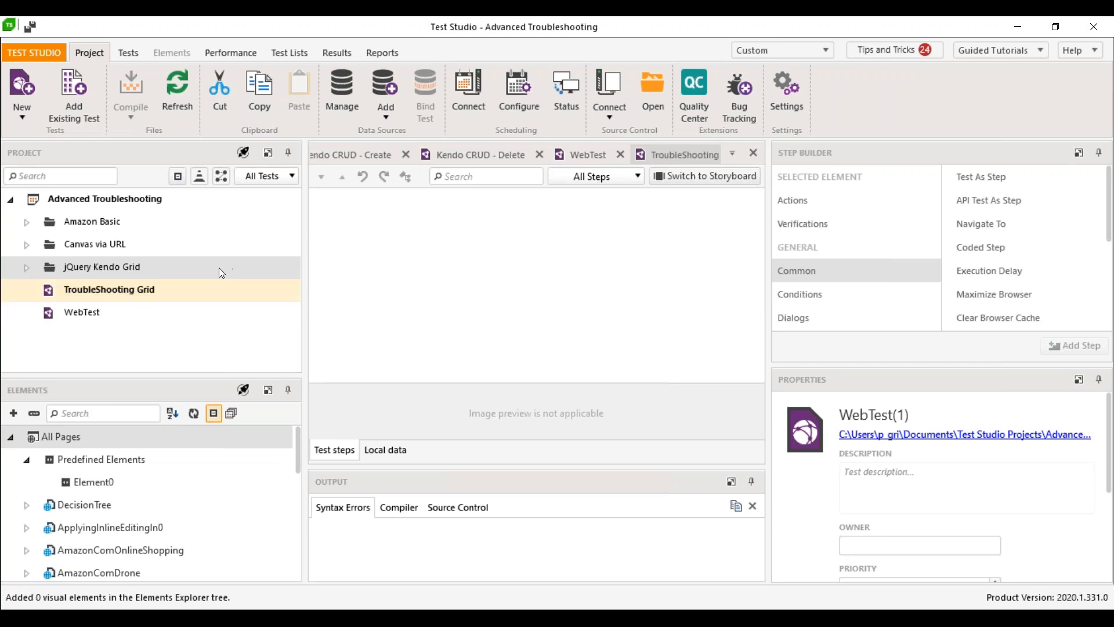
pyautogui.doubleClick(118, 293)
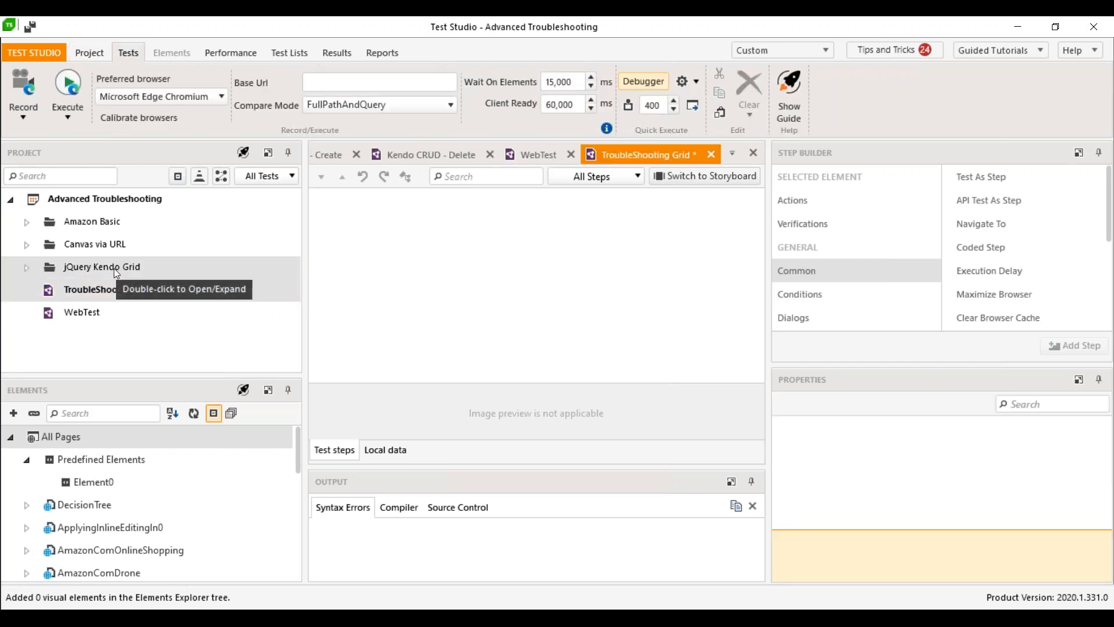
pyautogui.click(25, 88)
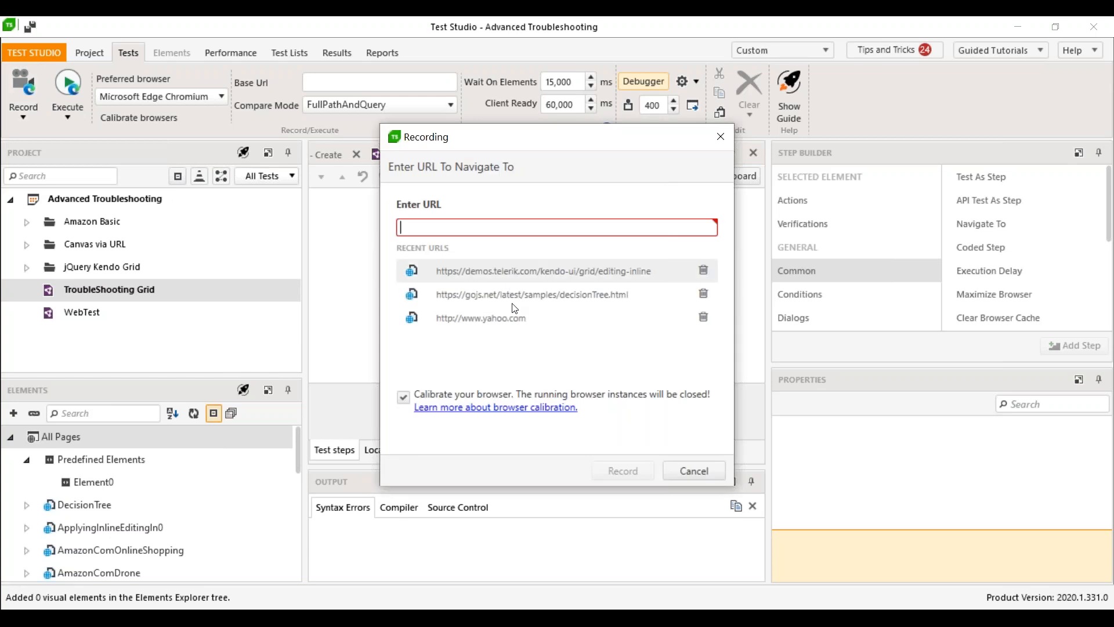
pyautogui.click(530, 272)
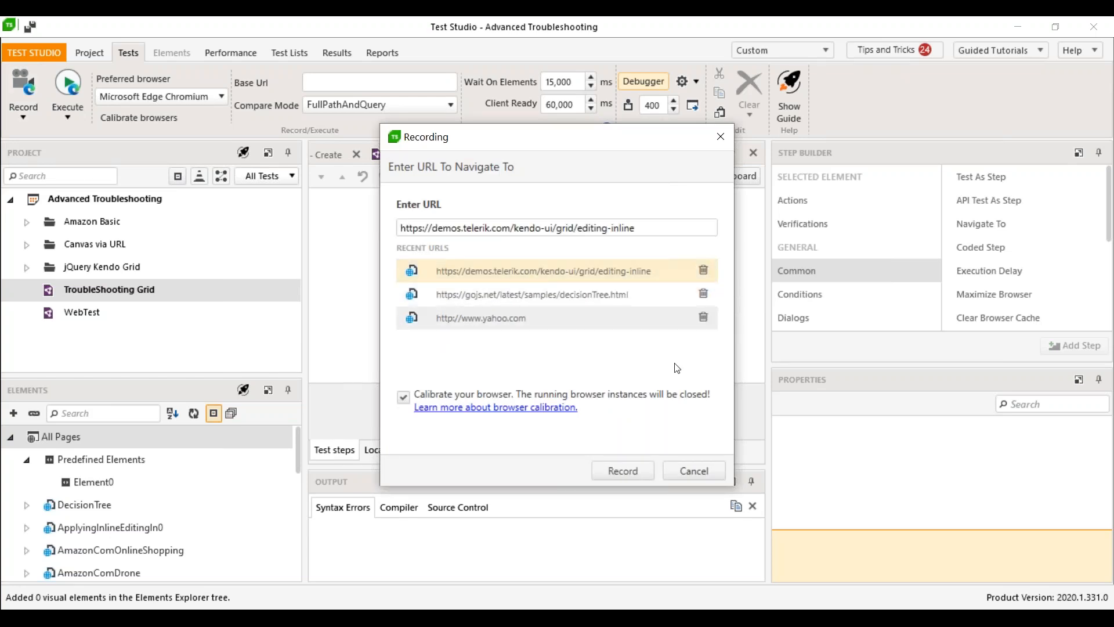
pyautogui.click(624, 474)
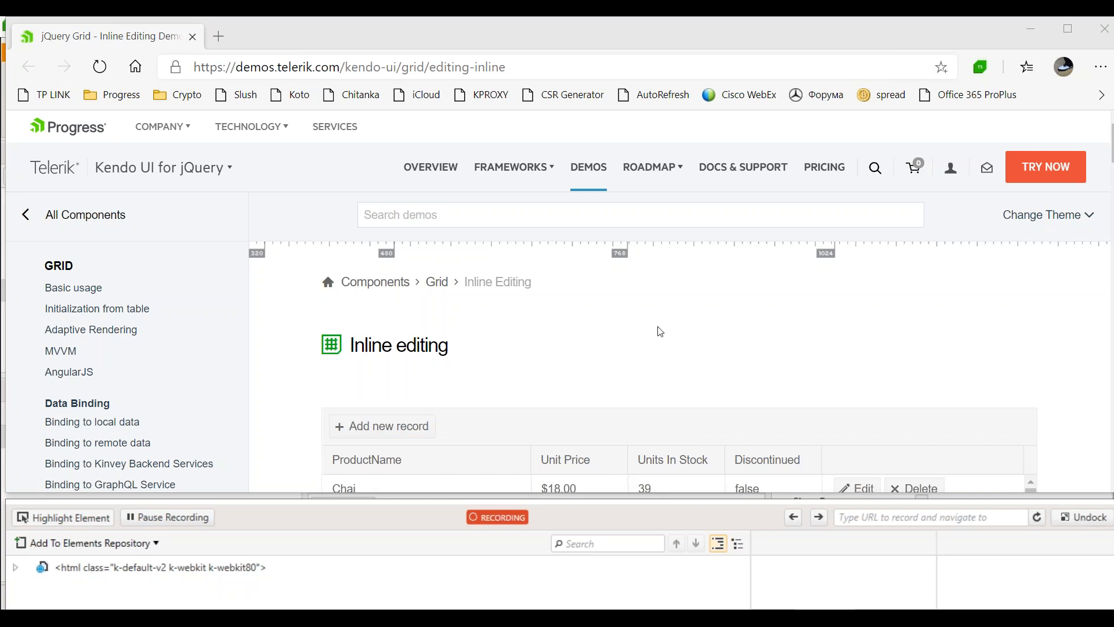
pyautogui.scroll(-3, 661, 331)
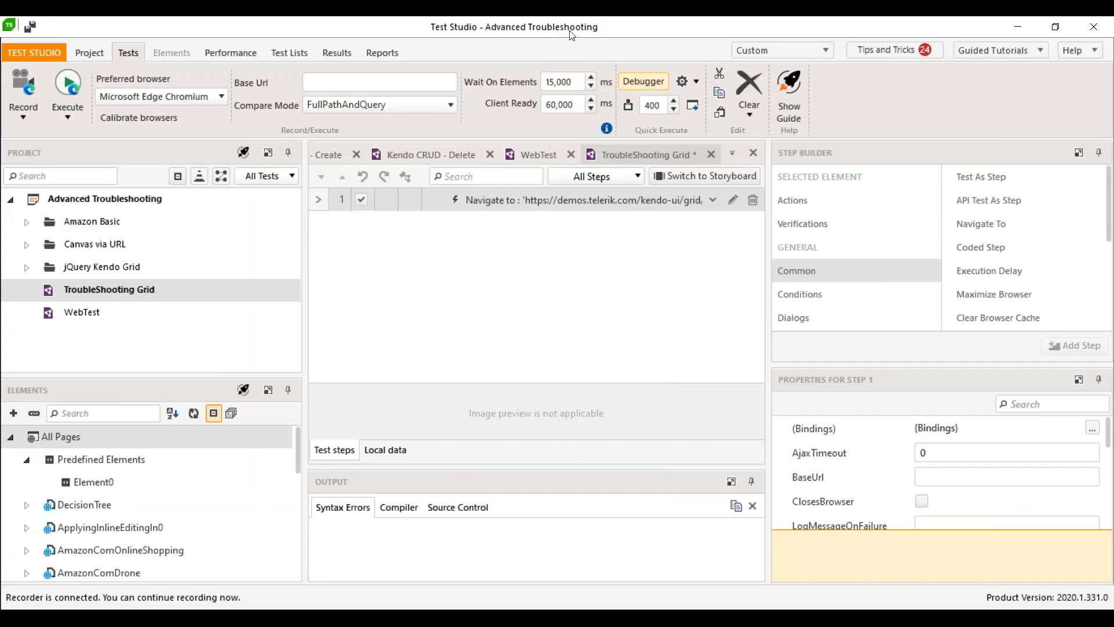
pyautogui.moveTo(604, 35); pyautogui.dragTo(1113, 82)
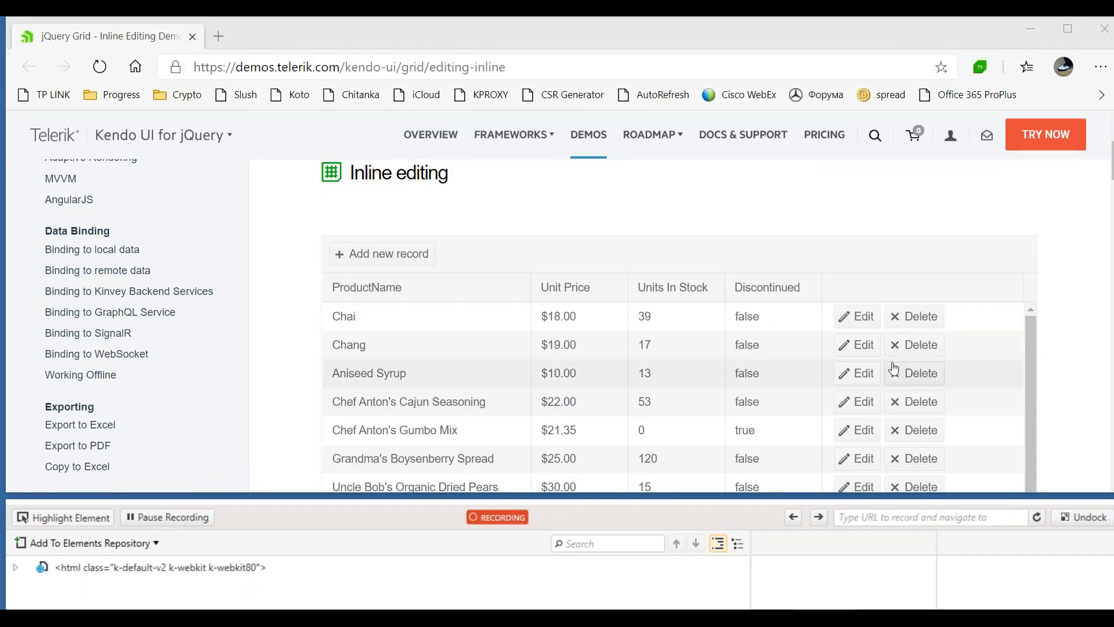
# Step: Edit the Aniseed Syrup row in the grid, set its Units In Stock to 15 and update the record
pyautogui.click(864, 378)
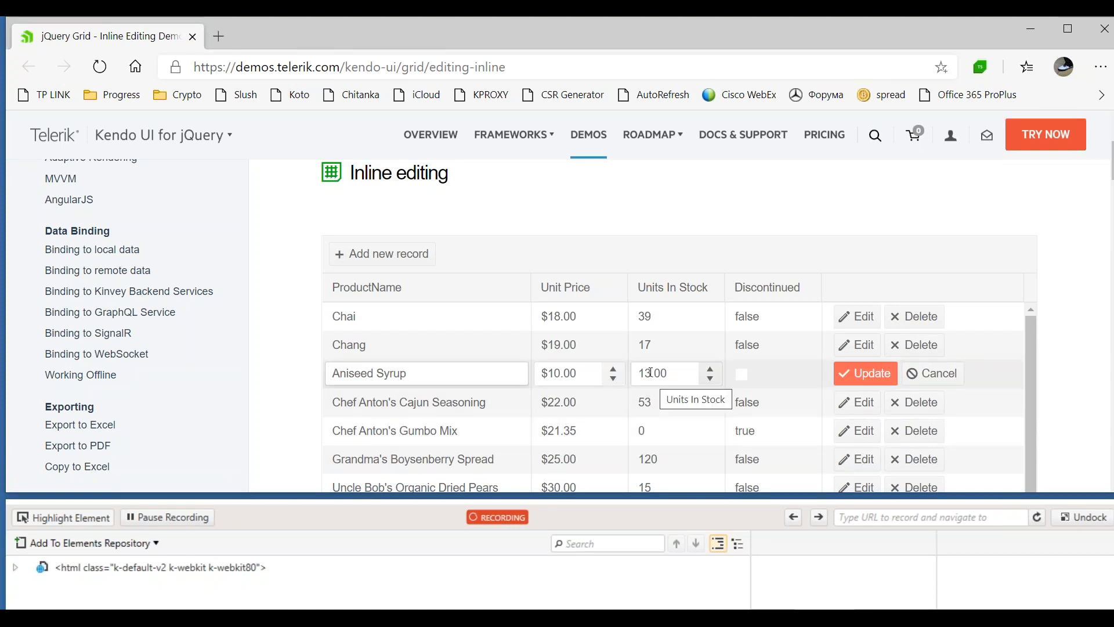
pyautogui.moveTo(672, 372); pyautogui.dragTo(633, 381)
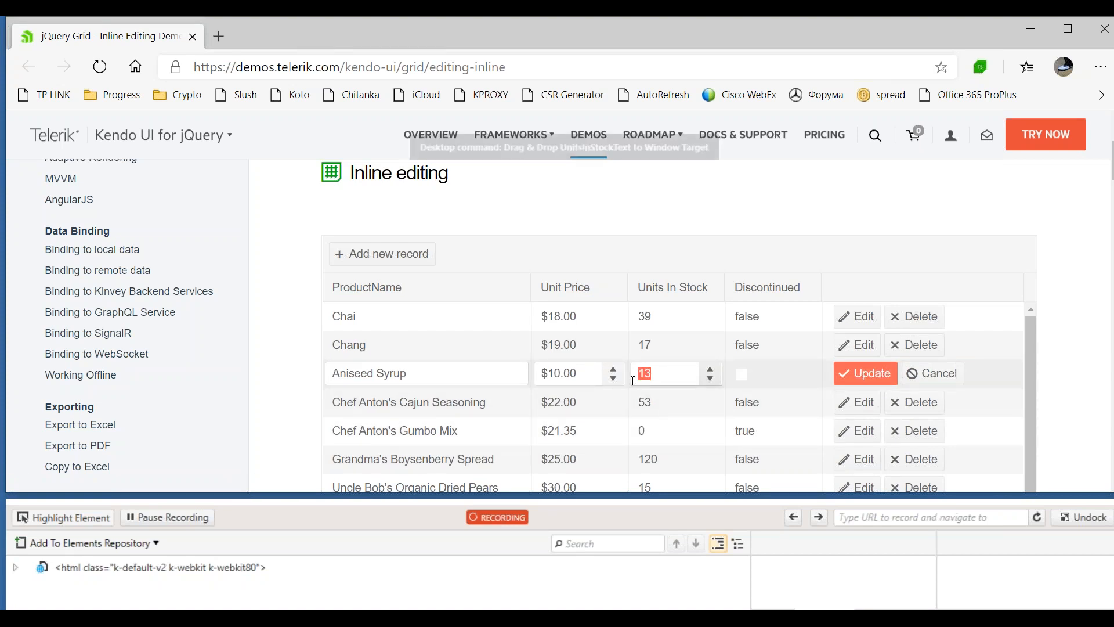
pyautogui.write('15')
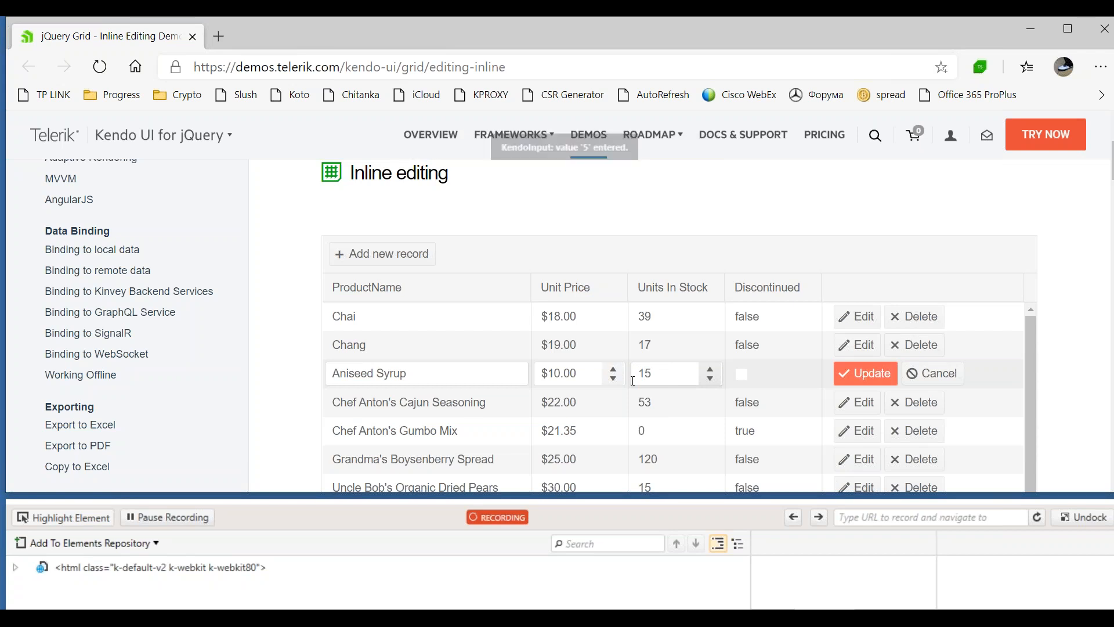
pyautogui.click(864, 378)
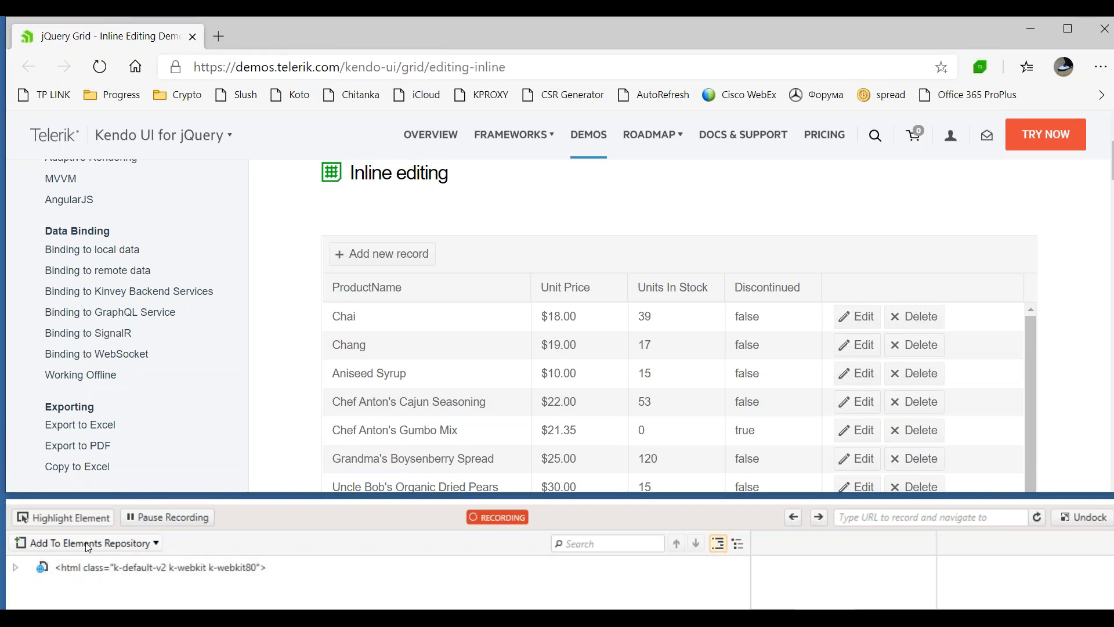
# Step: Turn on element highlighting and look over the quick steps and scroll actions for the Aniseed Syrup cell as a KendoGridDataCell
pyautogui.click(88, 518)
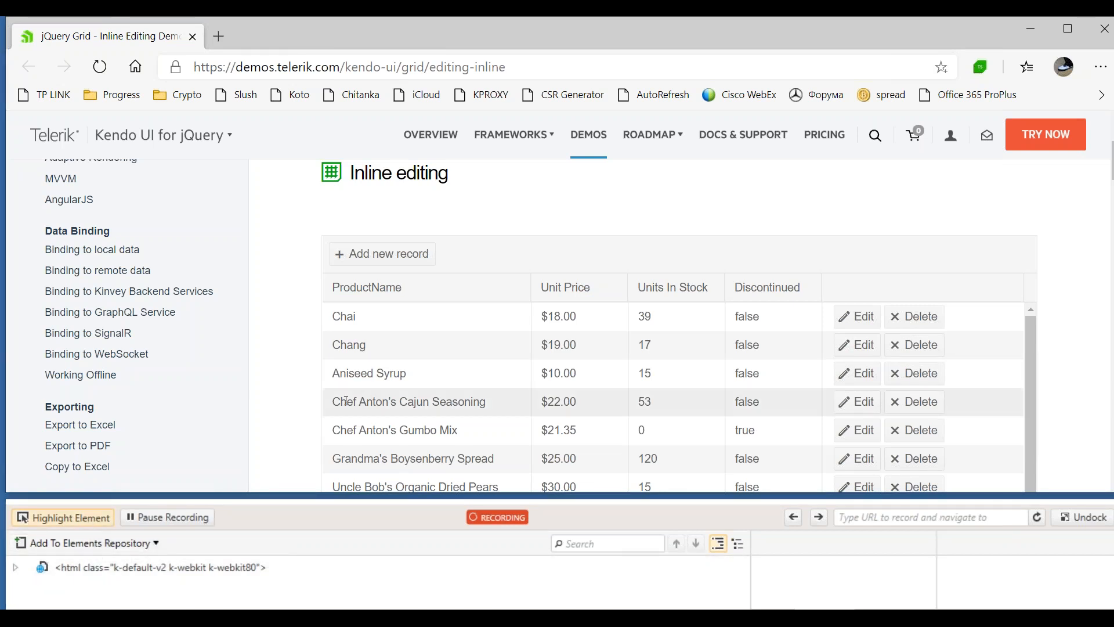
pyautogui.moveTo(346, 401)
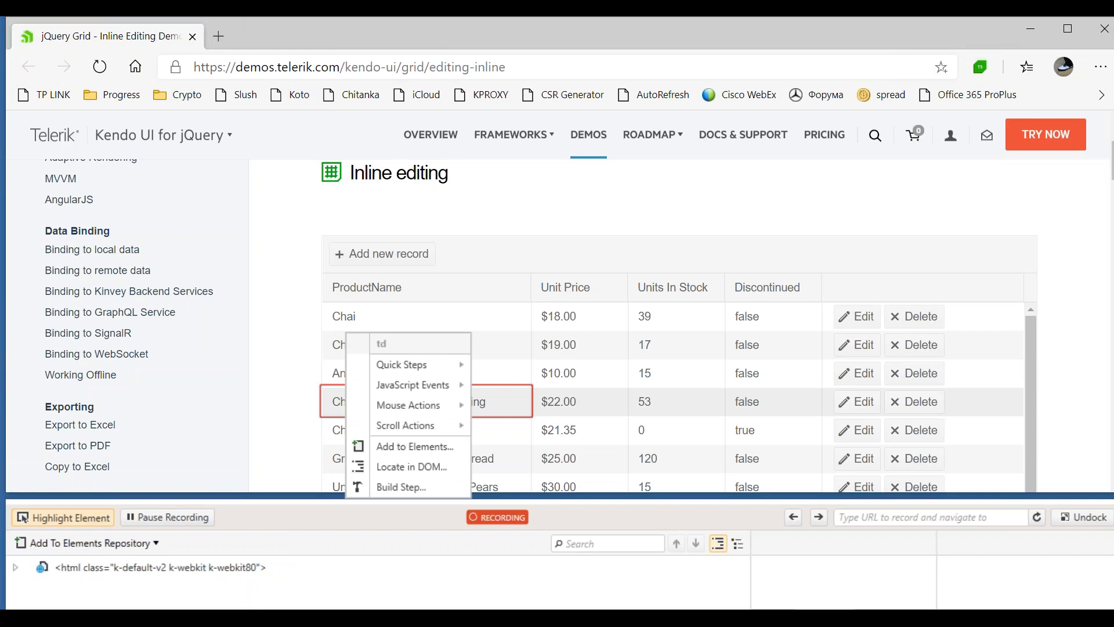
pyautogui.click(509, 368)
pyautogui.moveTo(492, 370)
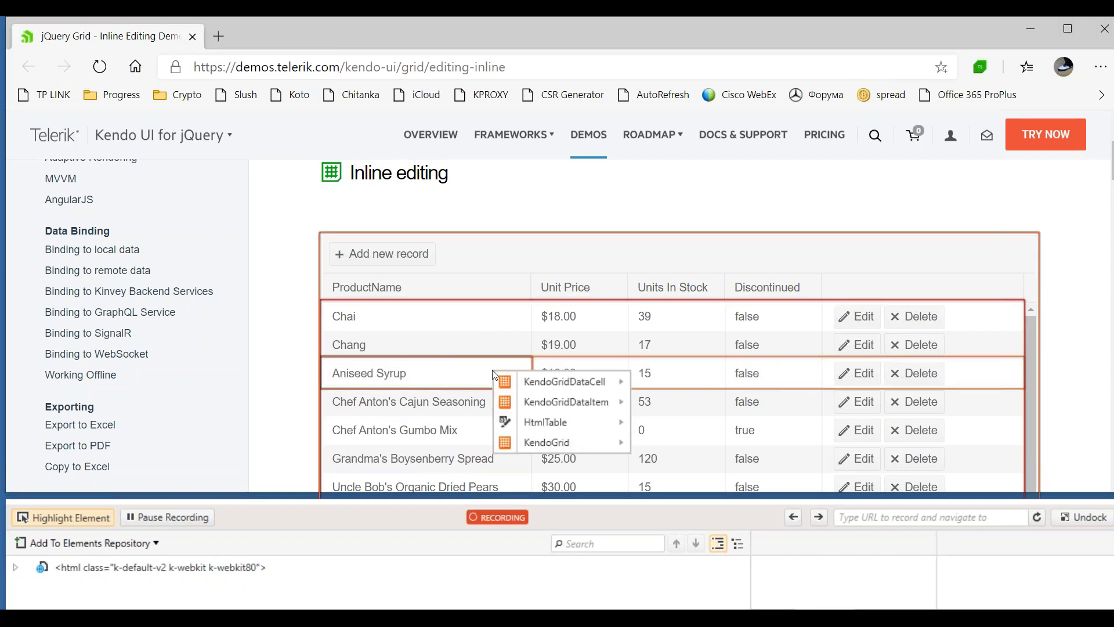
pyautogui.click(534, 380)
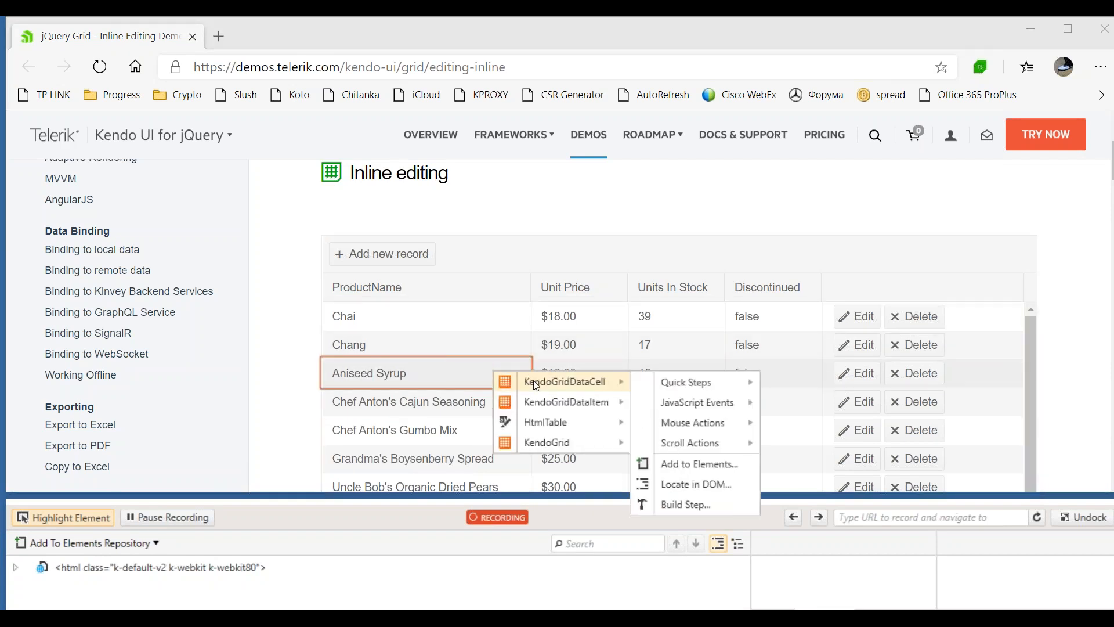
pyautogui.moveTo(684, 378)
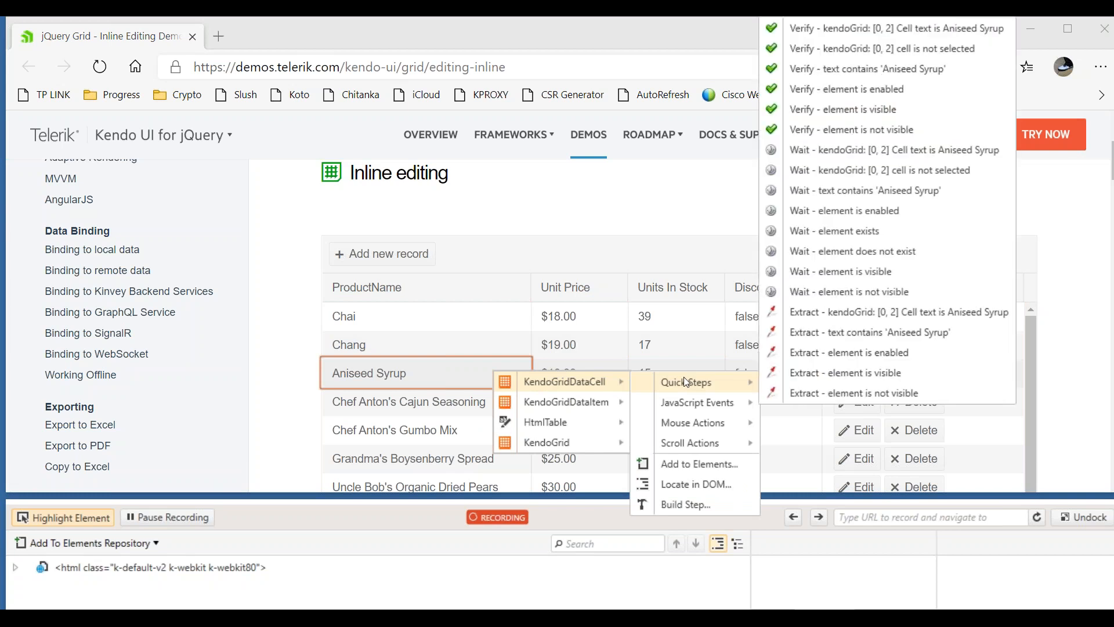
pyautogui.moveTo(672, 430)
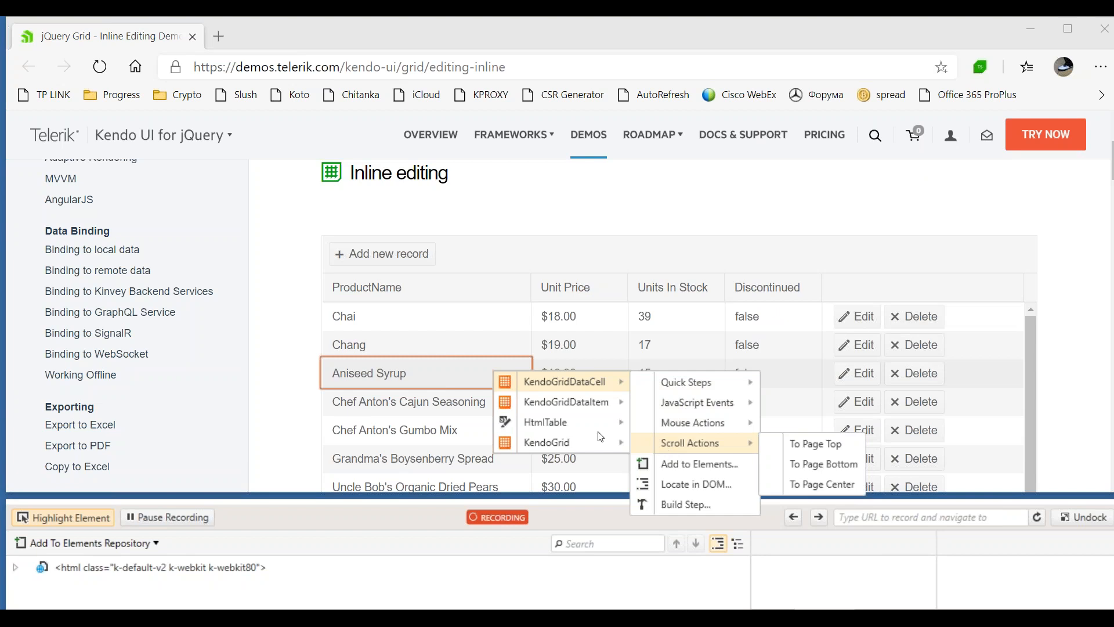
# Step: Add a quick verification that the KendoGrid product name cell's text is Aniseed Syrup
pyautogui.click(392, 378)
pyautogui.moveTo(400, 370)
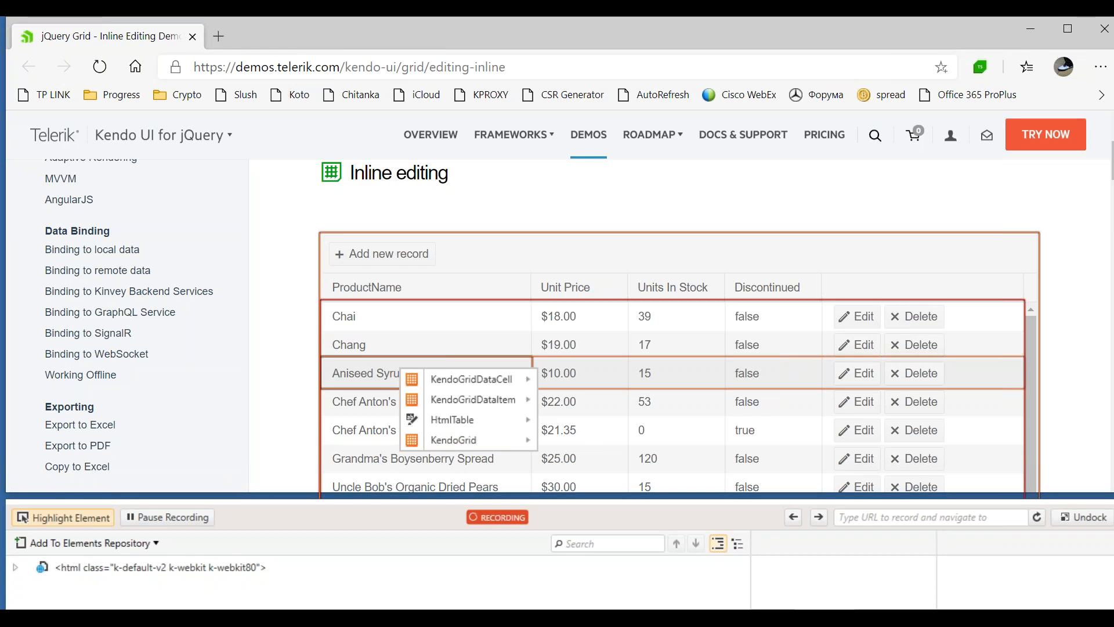
pyautogui.moveTo(458, 390)
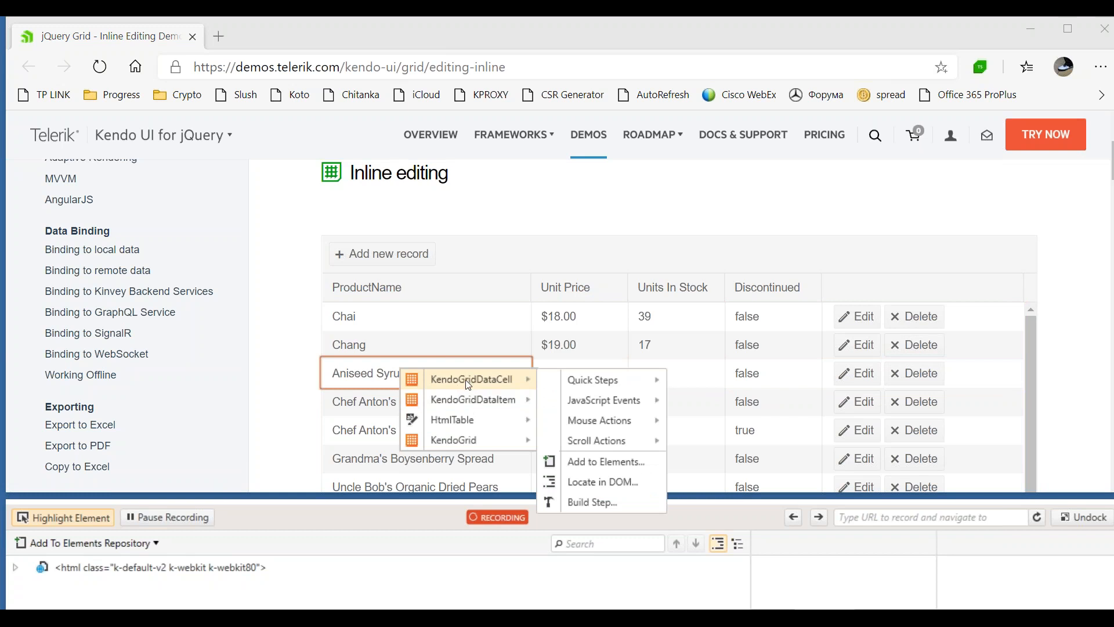
pyautogui.moveTo(560, 384)
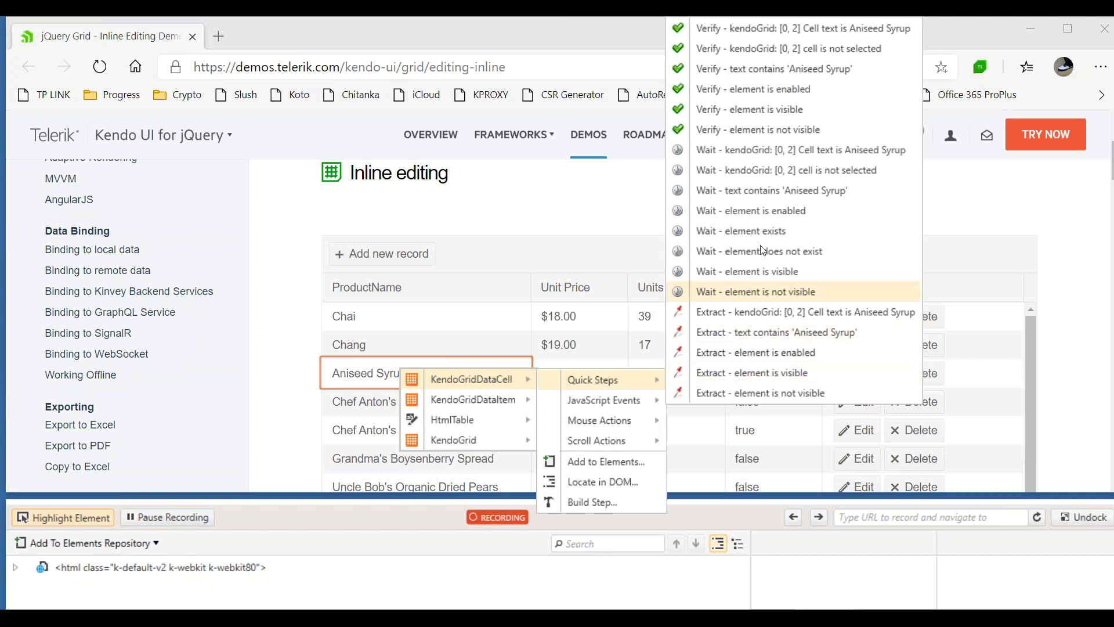
pyautogui.click(834, 29)
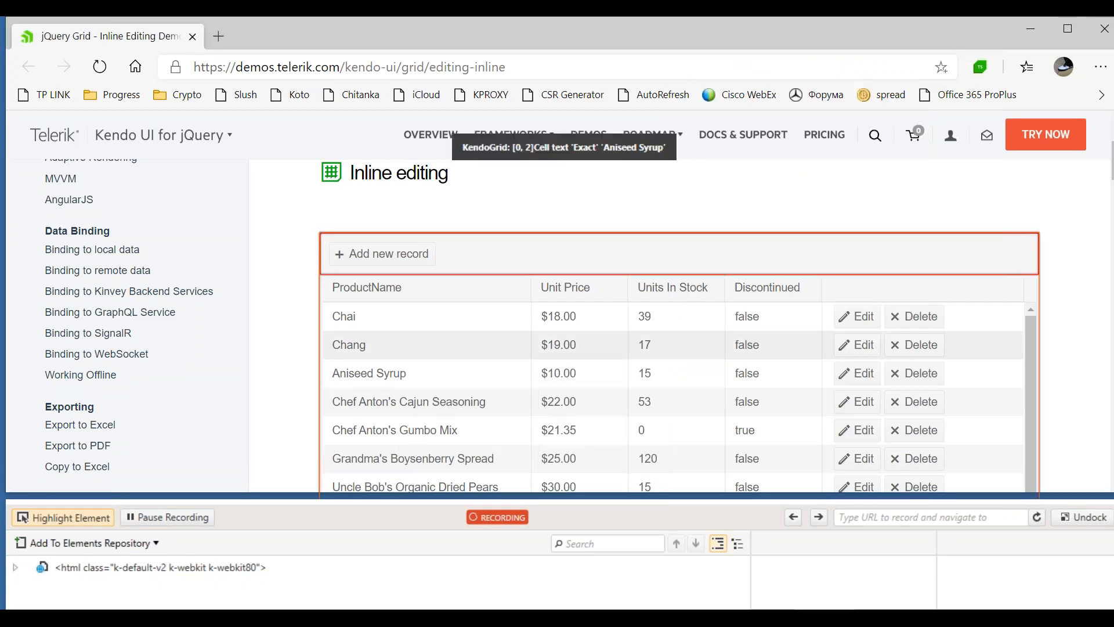
# Step: Add a quick verification that the Units In Stock cell text in the Aniseed Syrup row is 15
pyautogui.rightClick(650, 371)
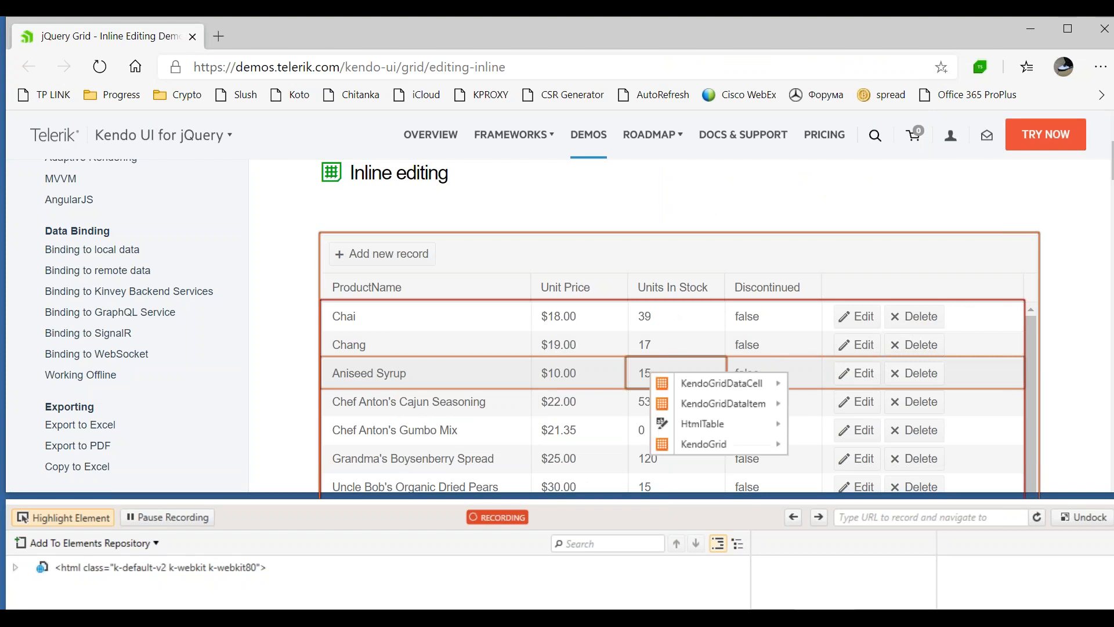
pyautogui.click(649, 377)
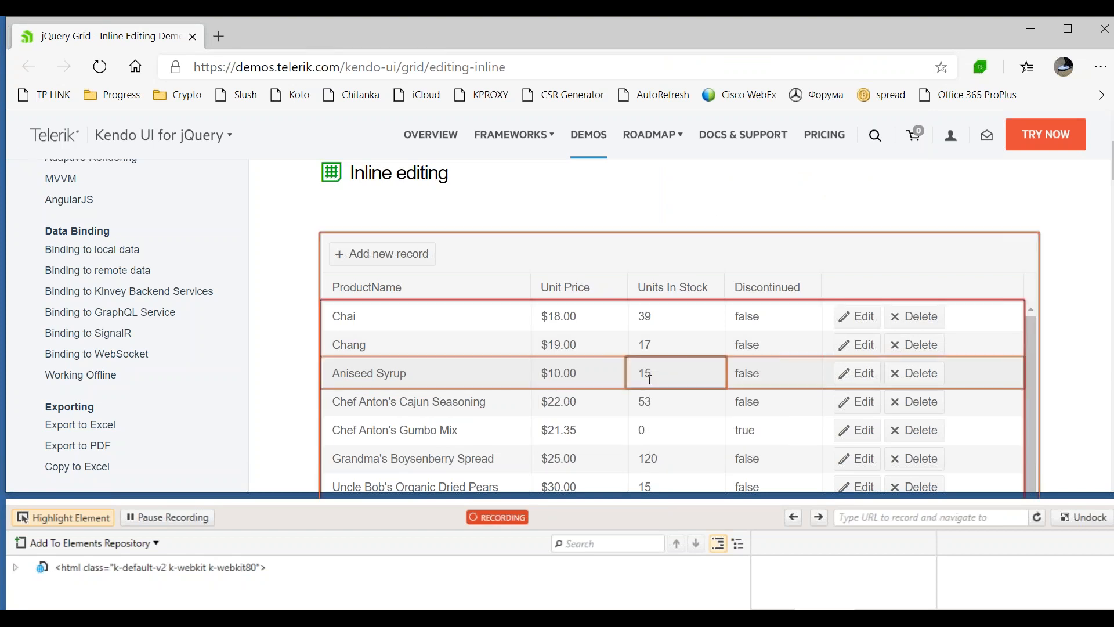
pyautogui.rightClick(648, 380)
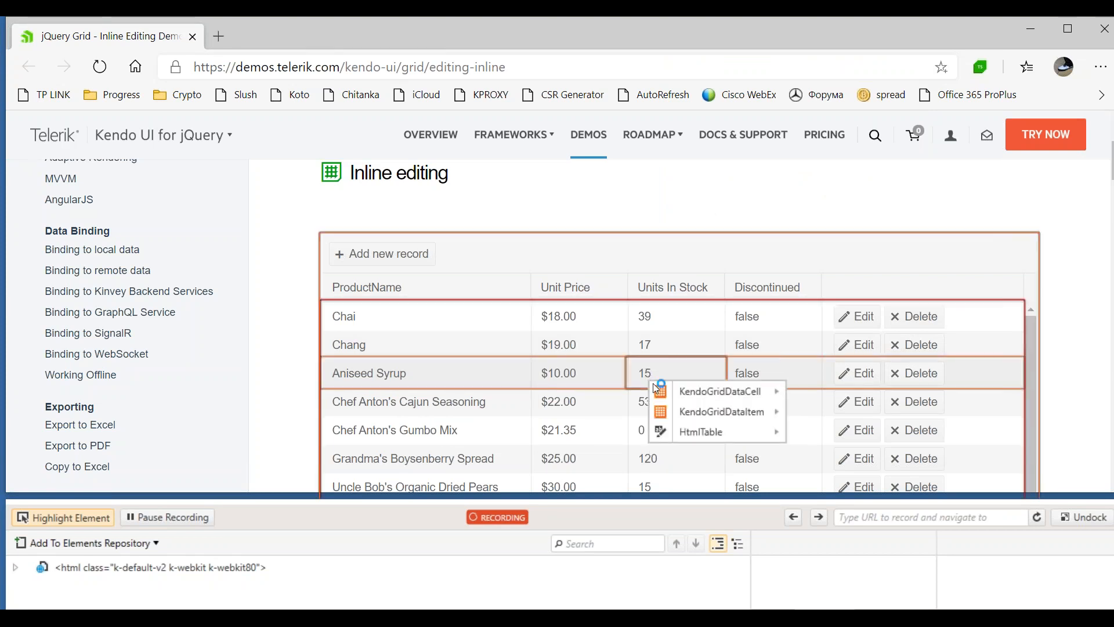
pyautogui.moveTo(719, 392)
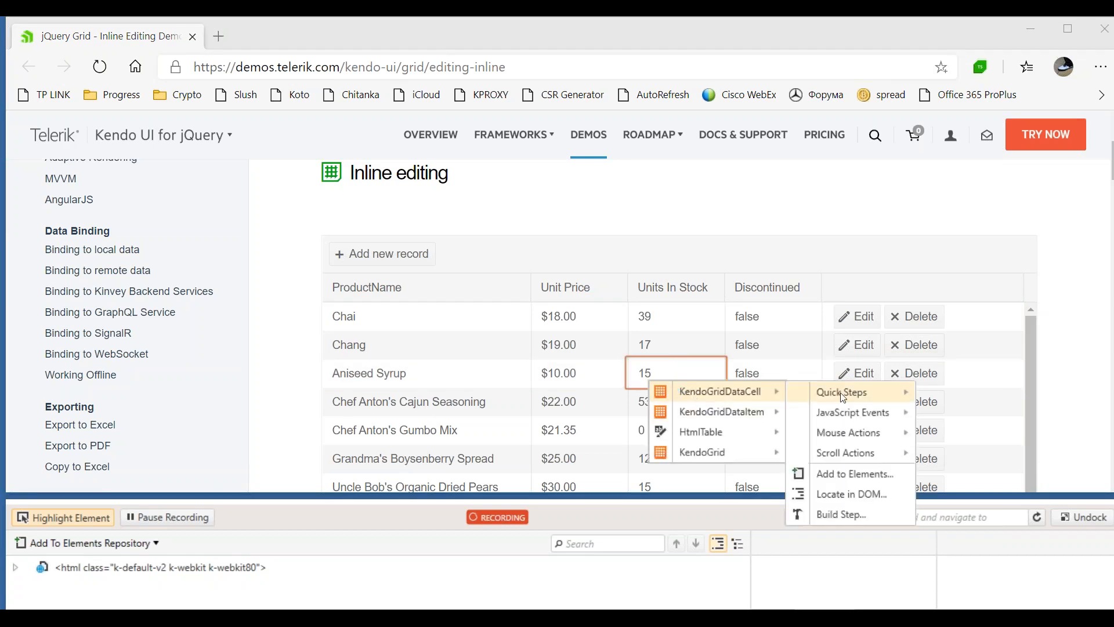
pyautogui.moveTo(843, 397)
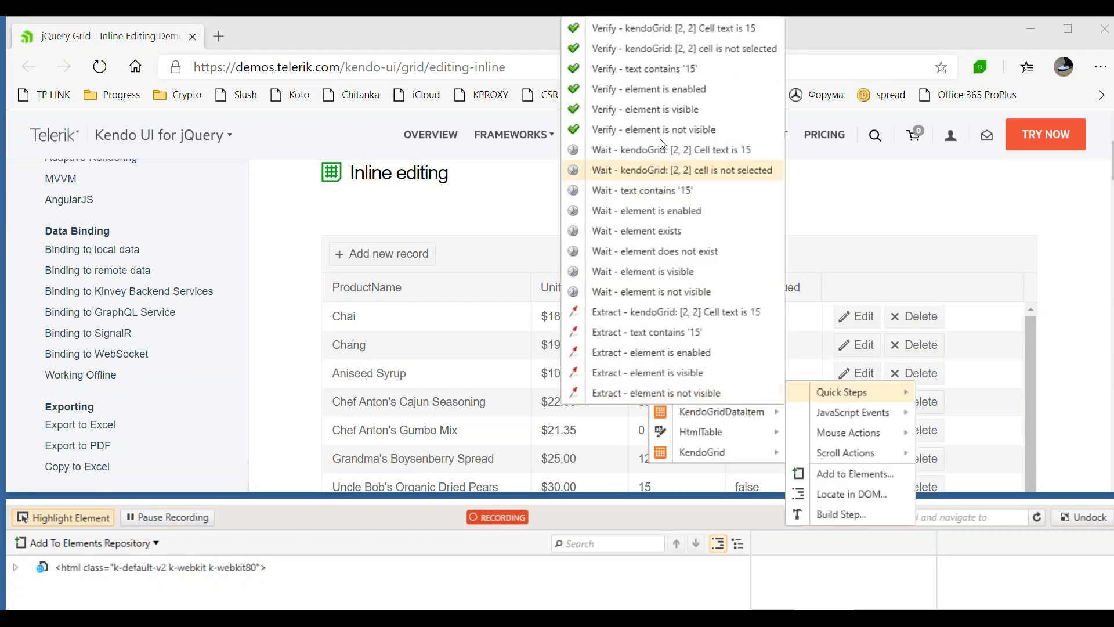
pyautogui.click(706, 32)
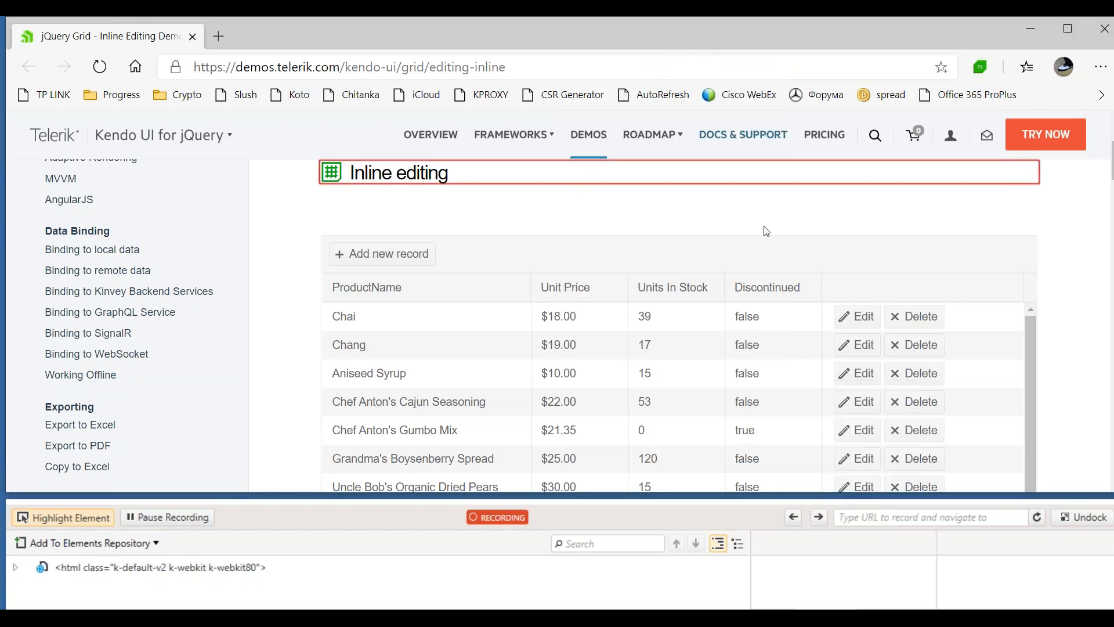
# Step: Add a quick verification that the Edit link in the Aniseed Syrup row contains the text 'Edit'
pyautogui.rightClick(864, 384)
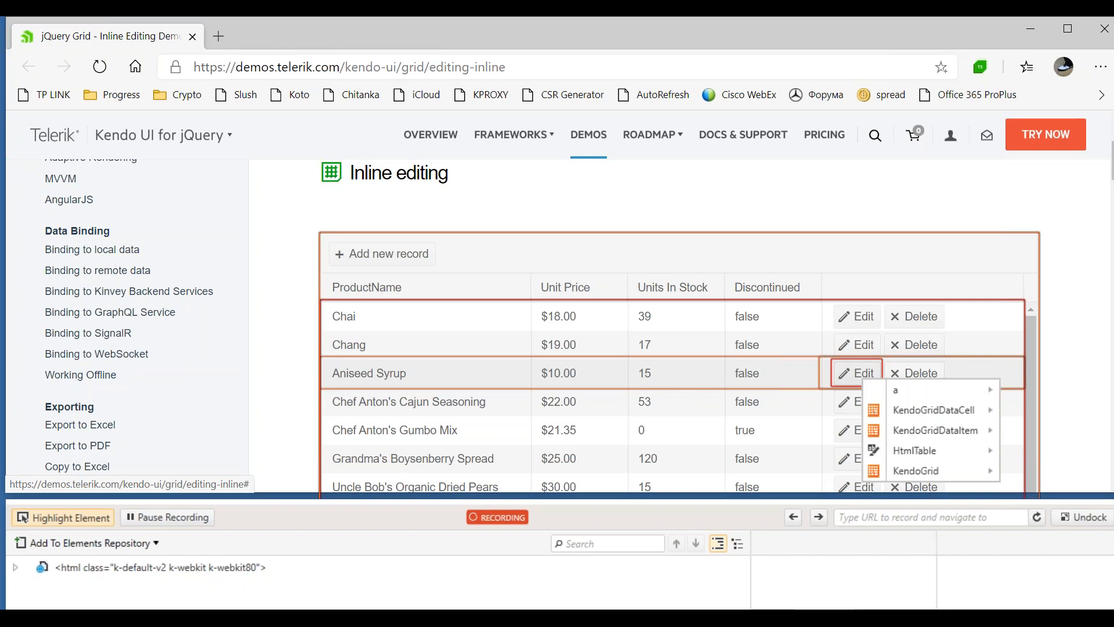
pyautogui.press('Escape')
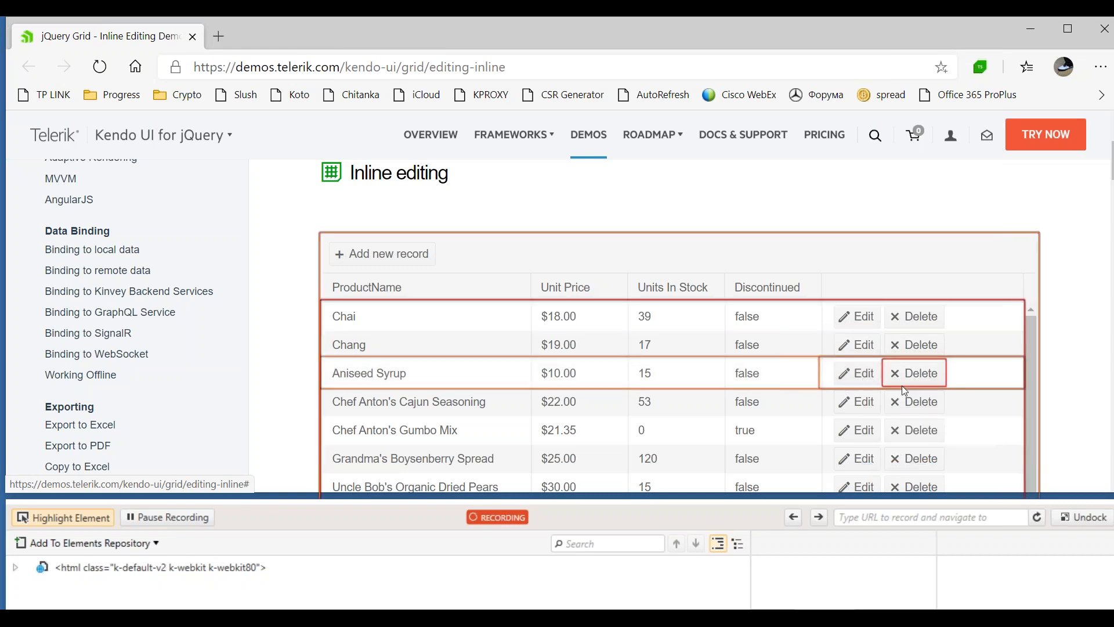
pyautogui.rightClick(856, 375)
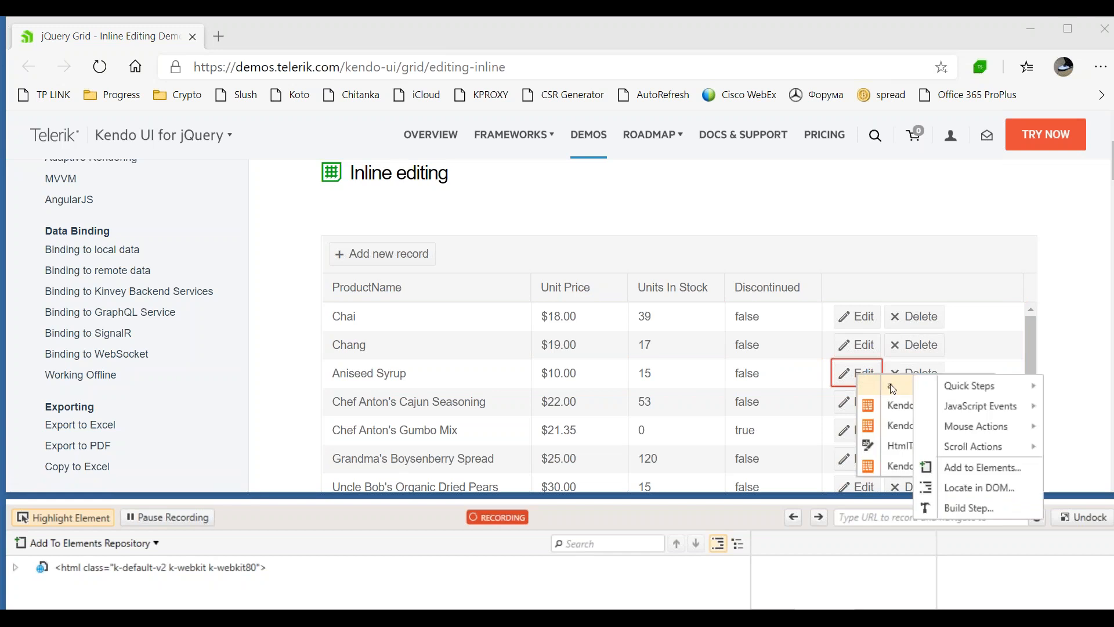
pyautogui.moveTo(951, 393)
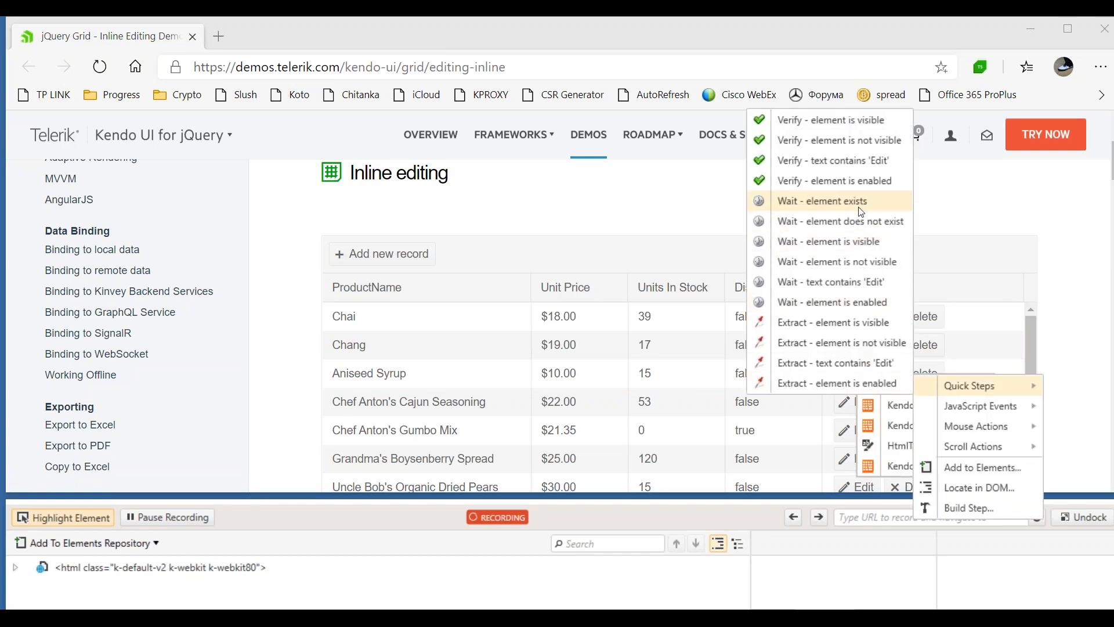
pyautogui.click(867, 169)
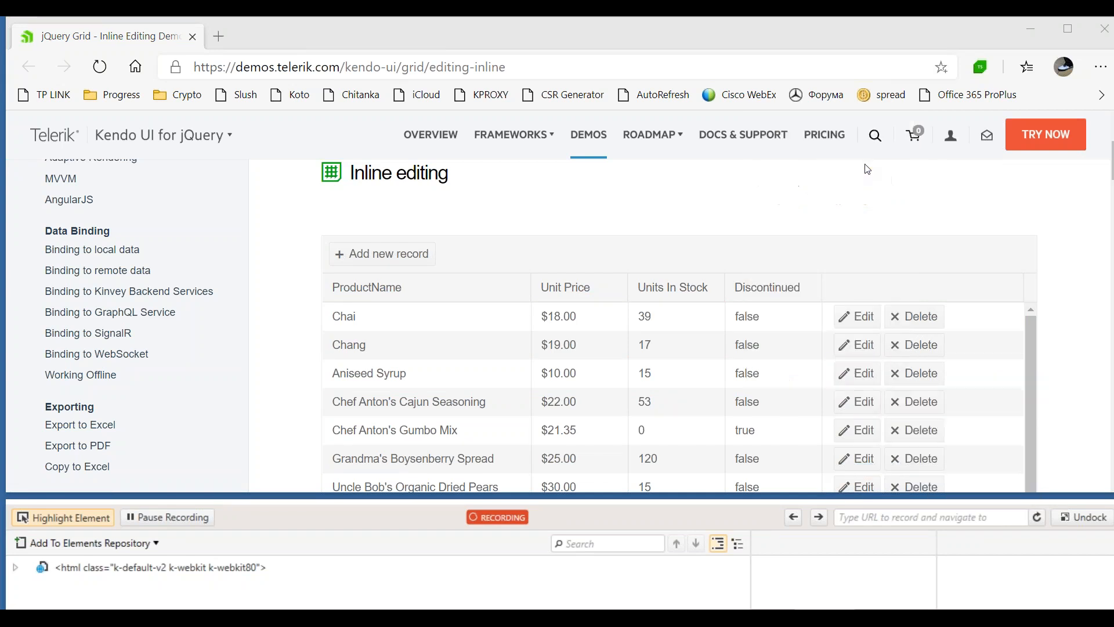
# Step: Switch back to Test Studio maximized, enlarge the test steps area and disable the Drag & Drop desktop command step
pyautogui.rightClick(827, 295)
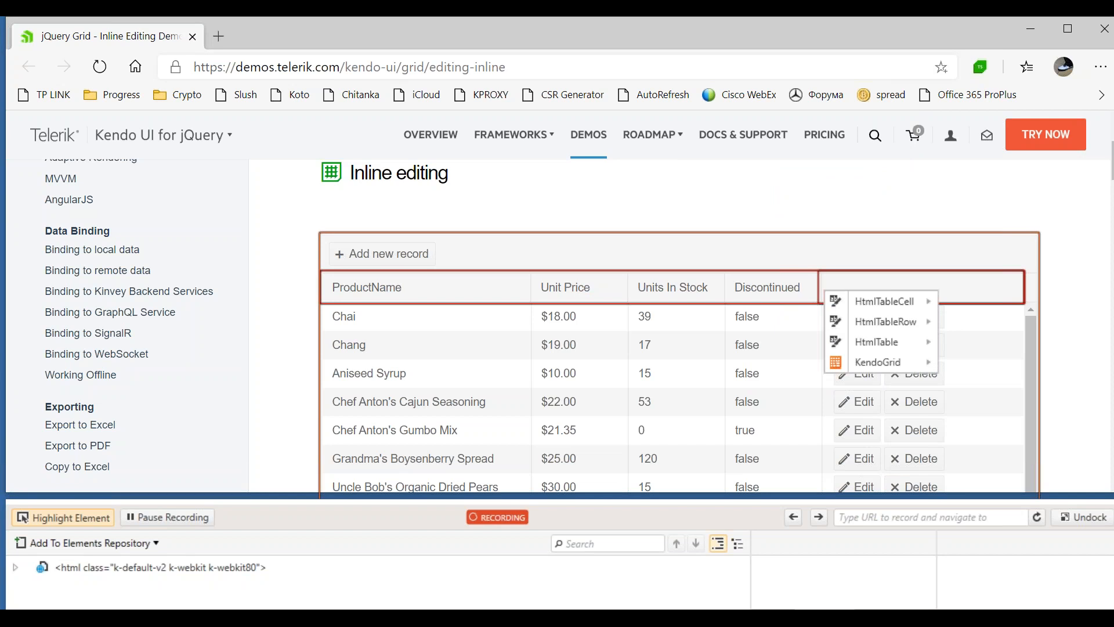
pyautogui.moveTo(1113, 34); pyautogui.dragTo(463, 34)
pyautogui.doubleClick(462, 35)
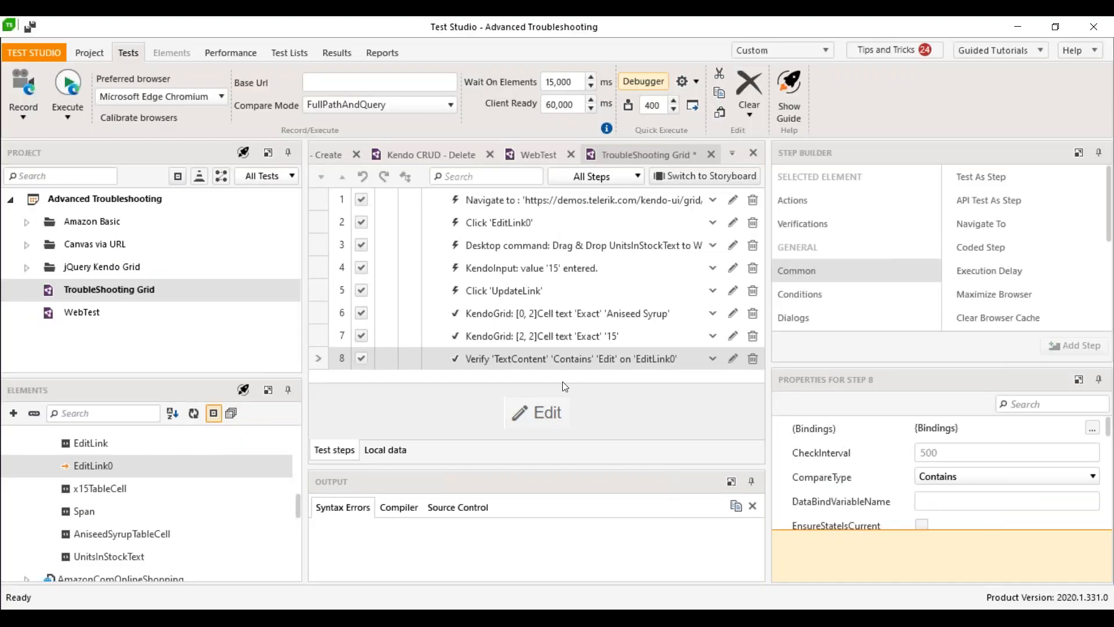
pyautogui.moveTo(562, 385)
pyautogui.mouseDown()
pyautogui.moveTo(560, 424)
pyautogui.moveTo(553, 377)
pyautogui.mouseUp()
pyautogui.moveTo(586, 468); pyautogui.dragTo(581, 502)
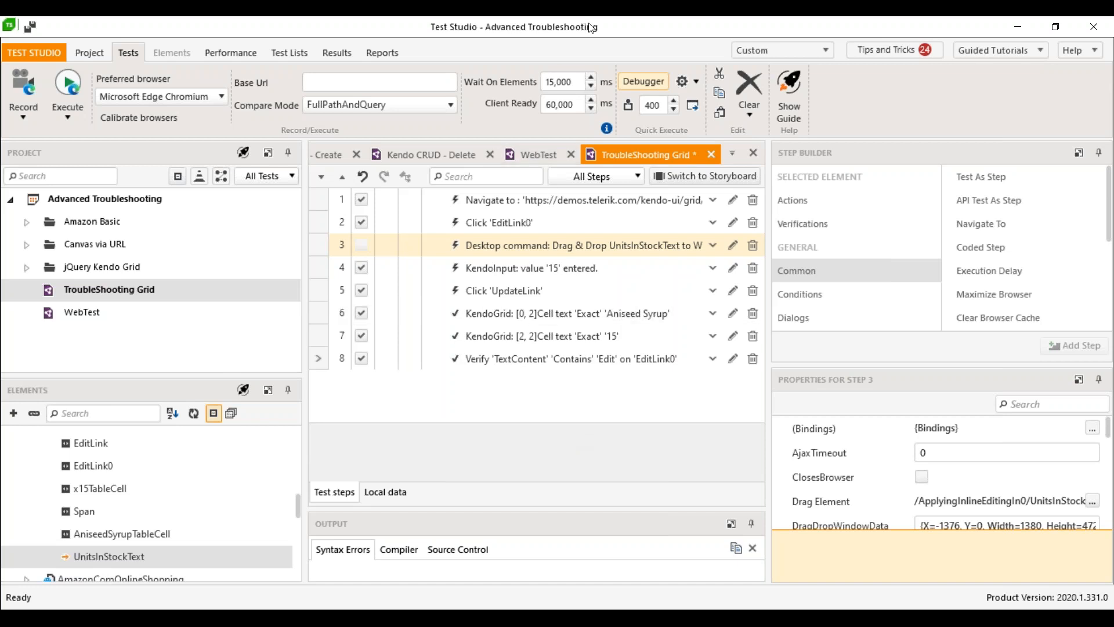
# Step: Return to the recording browser, look over the quick steps for the Frameworks button and turn off element highlighting
pyautogui.doubleClick(618, 31)
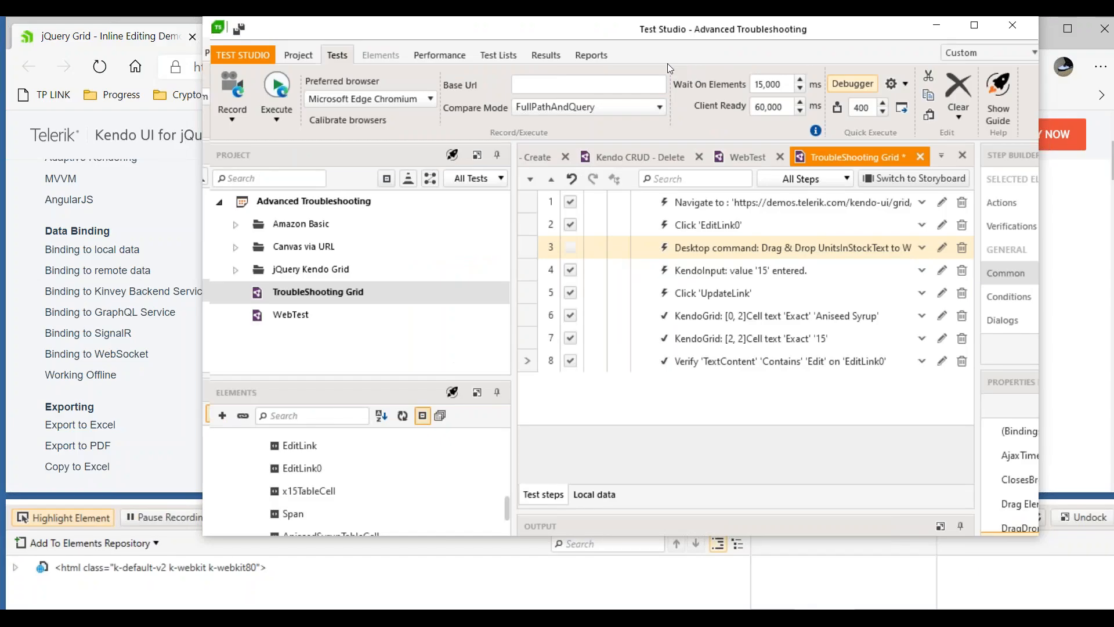
pyautogui.moveTo(667, 64); pyautogui.dragTo(870, 168)
pyautogui.click(284, 264)
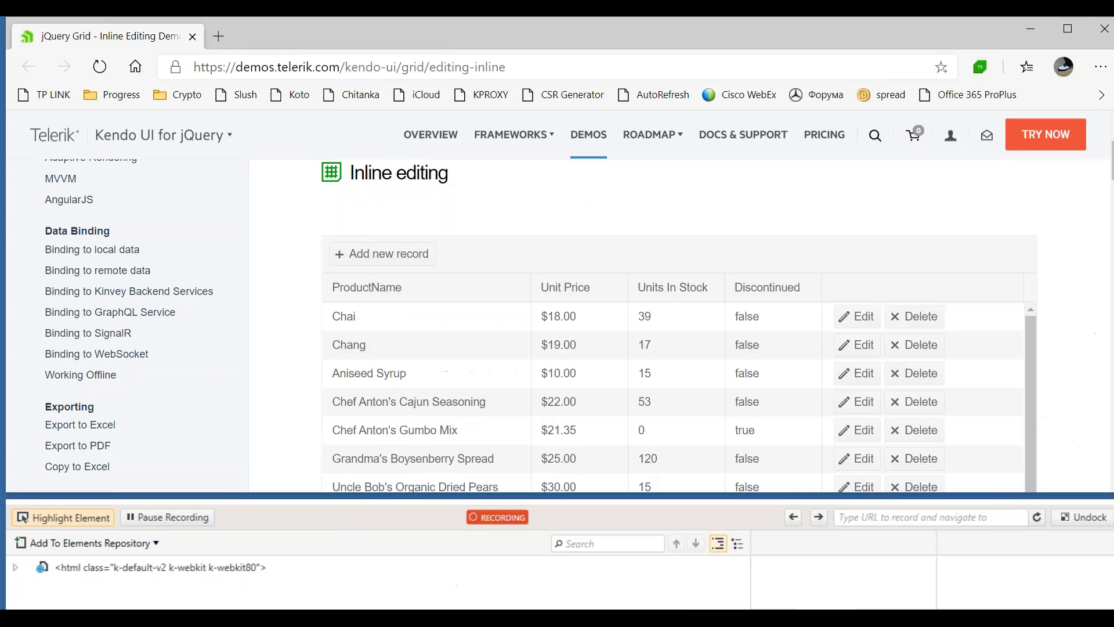
pyautogui.moveTo(207, 254)
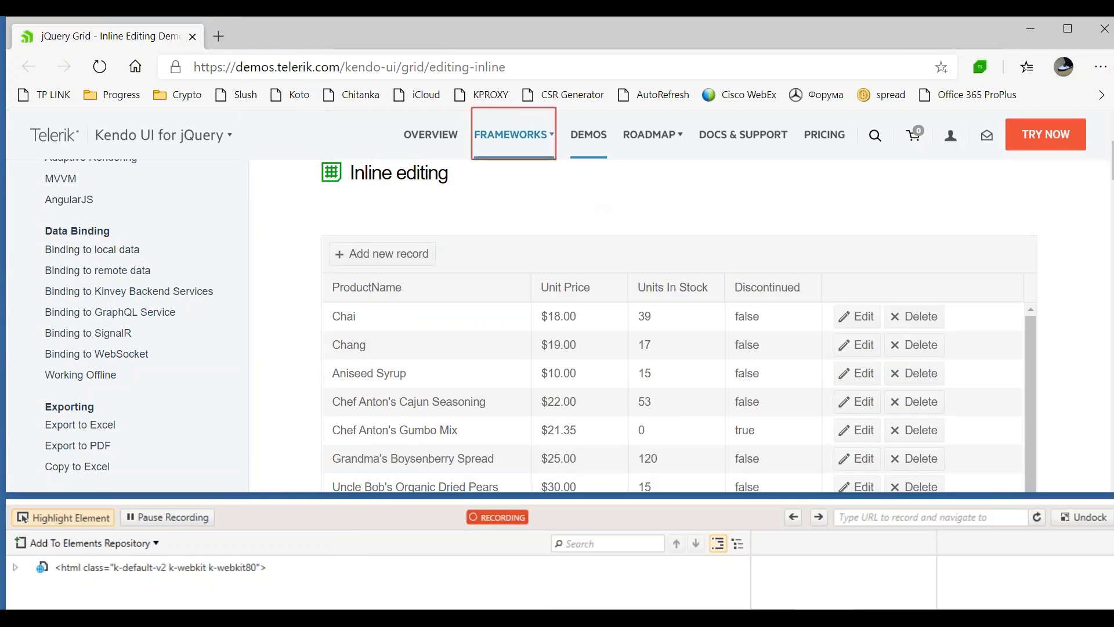
pyautogui.moveTo(505, 136)
pyautogui.moveTo(455, 81)
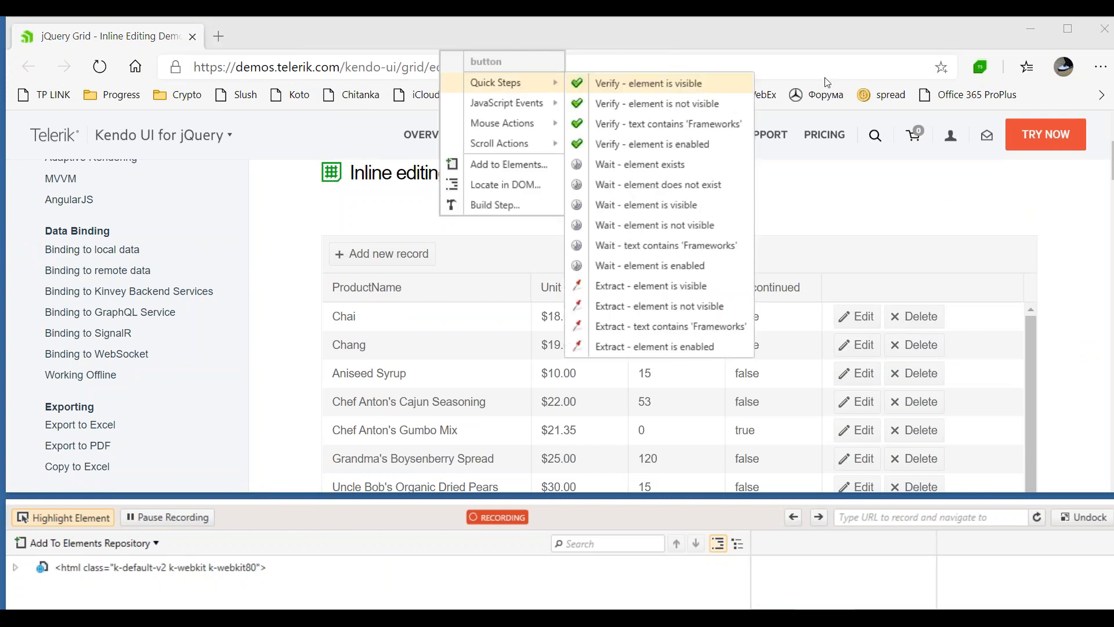
pyautogui.click(67, 526)
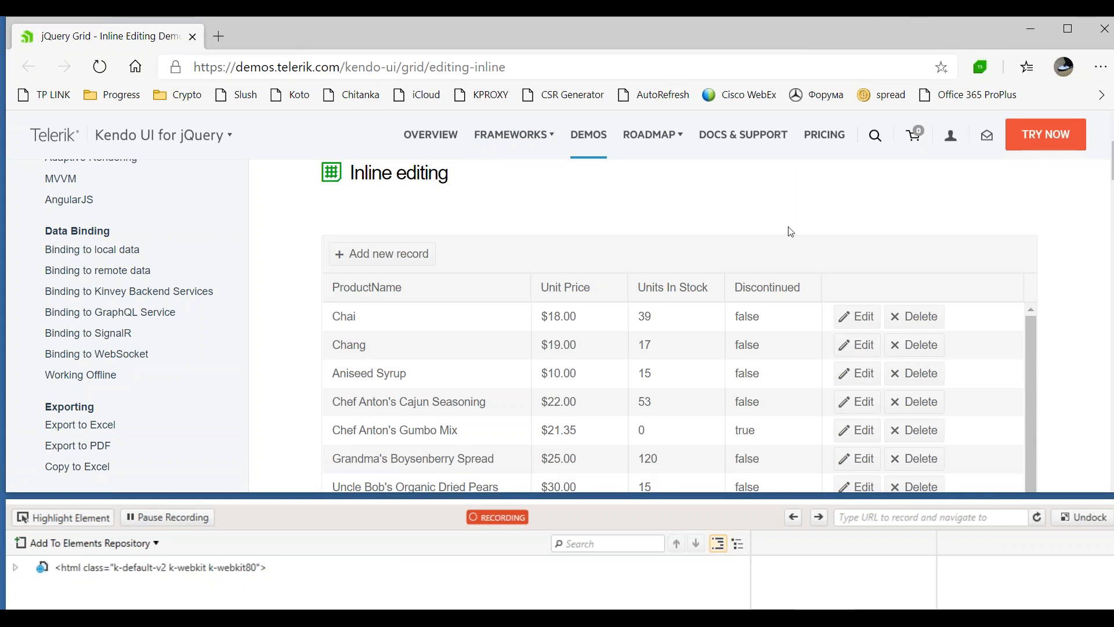
# Step: Record adding a new grid row with product name Ketchup, unit price 12 and 22 units in stock, and save the row
pyautogui.click(397, 264)
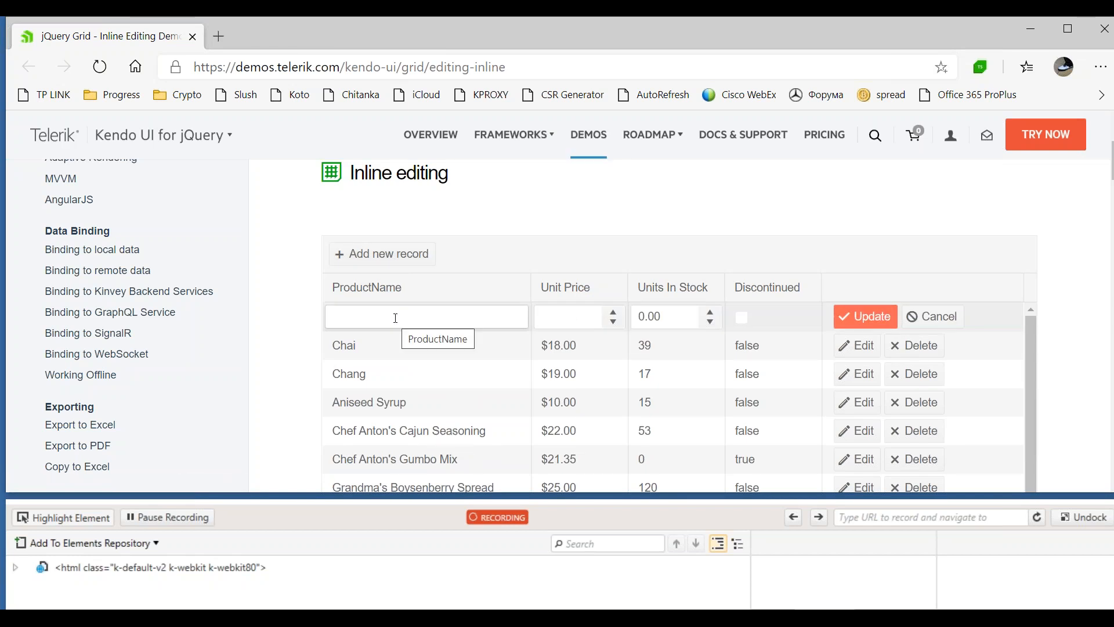
pyautogui.write('Ke')
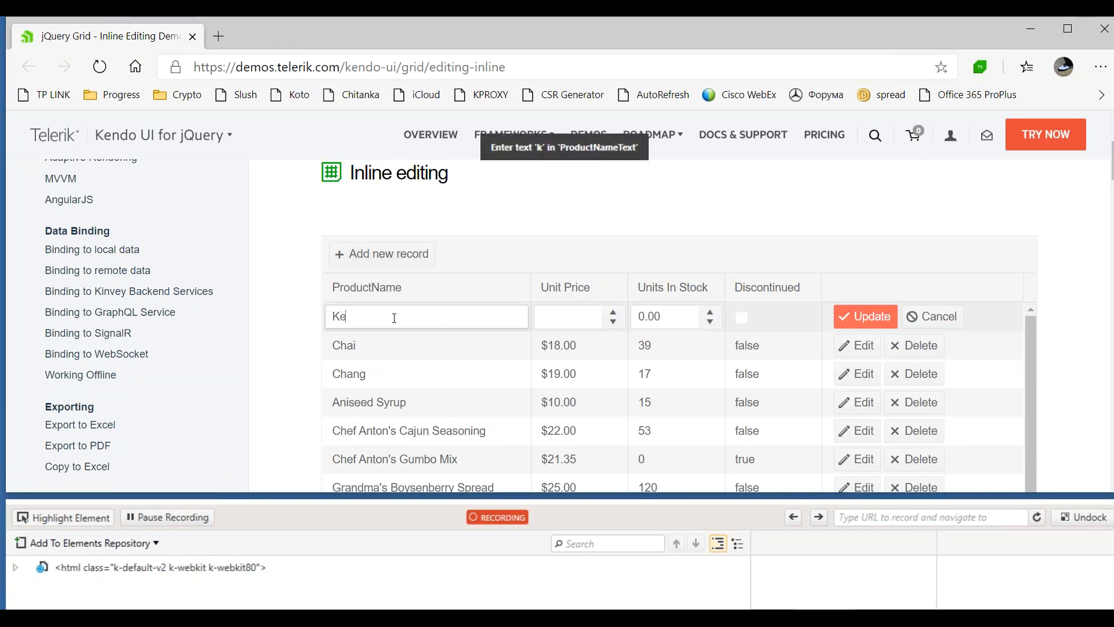
pyautogui.write('tchup')
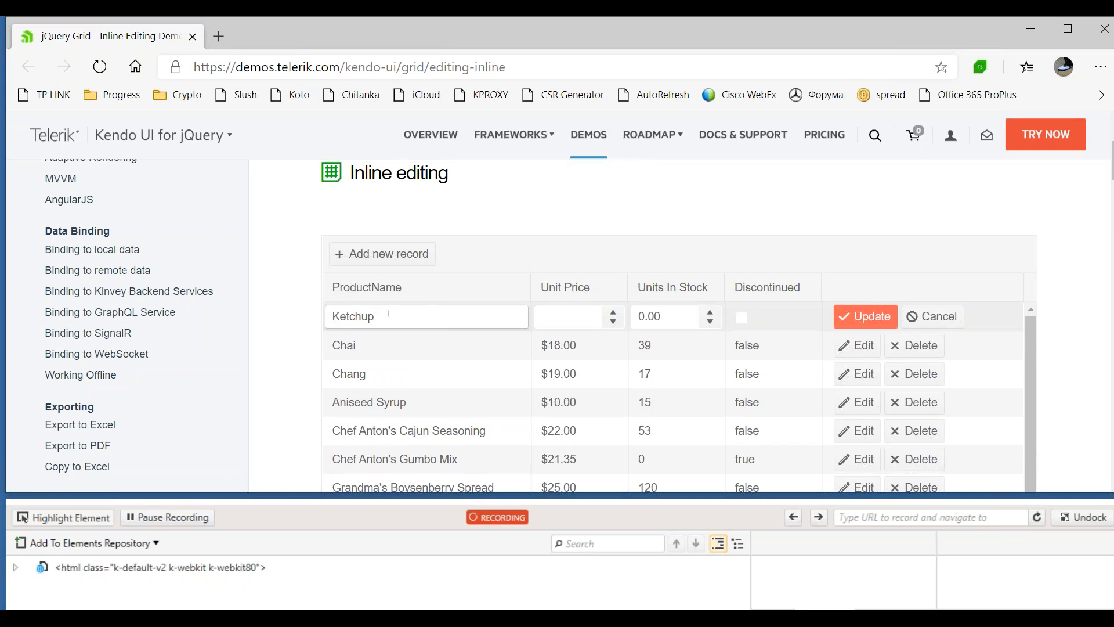
pyautogui.click(553, 316)
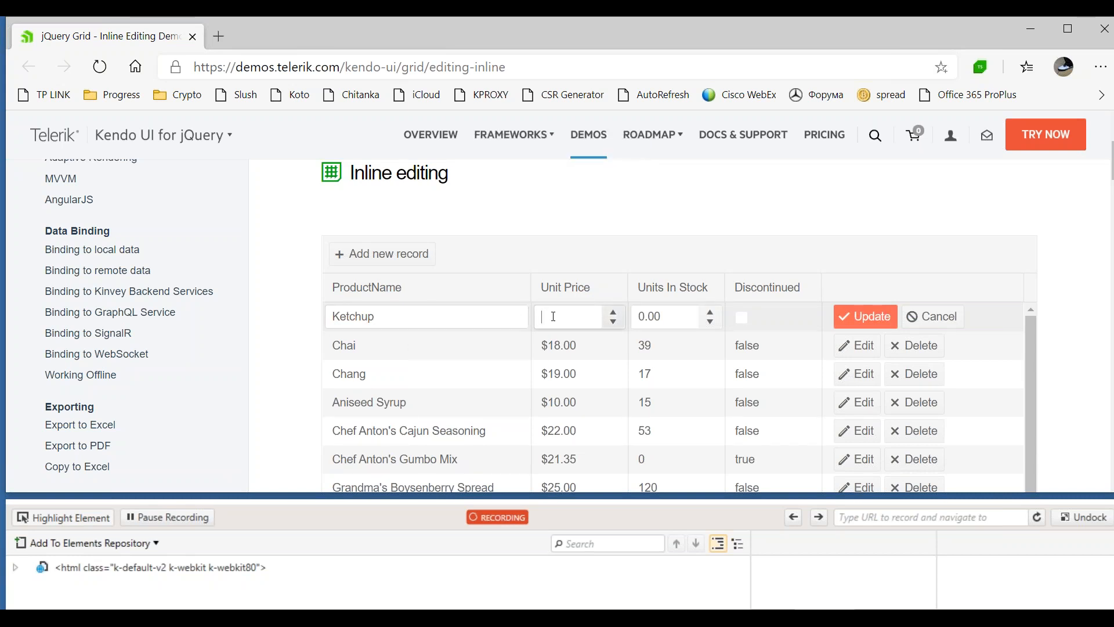
pyautogui.write('12')
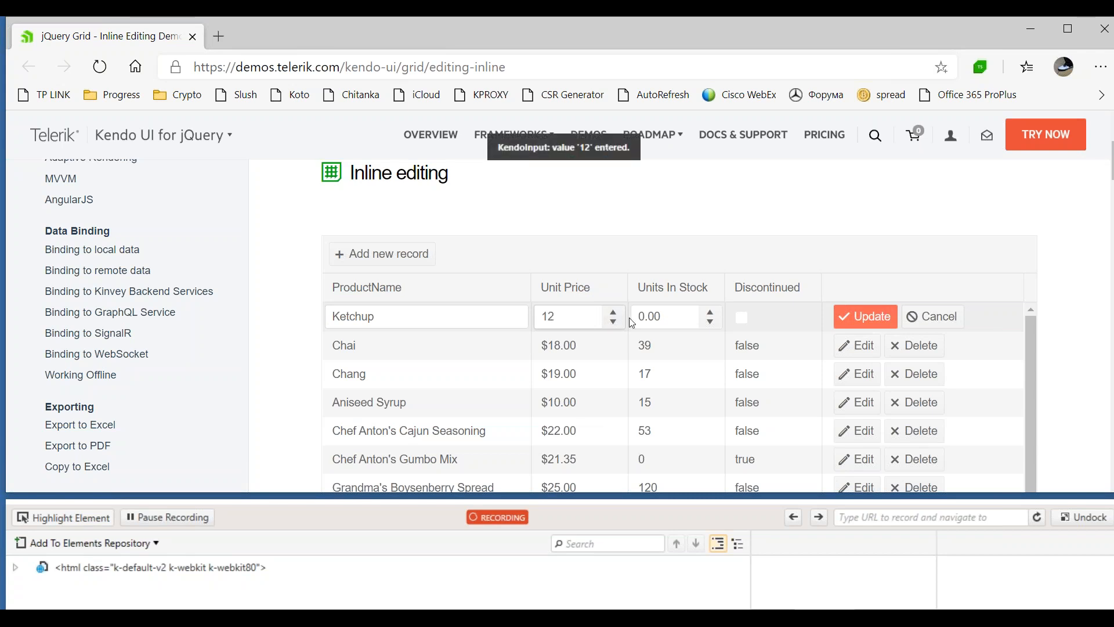
pyautogui.press('Tab')
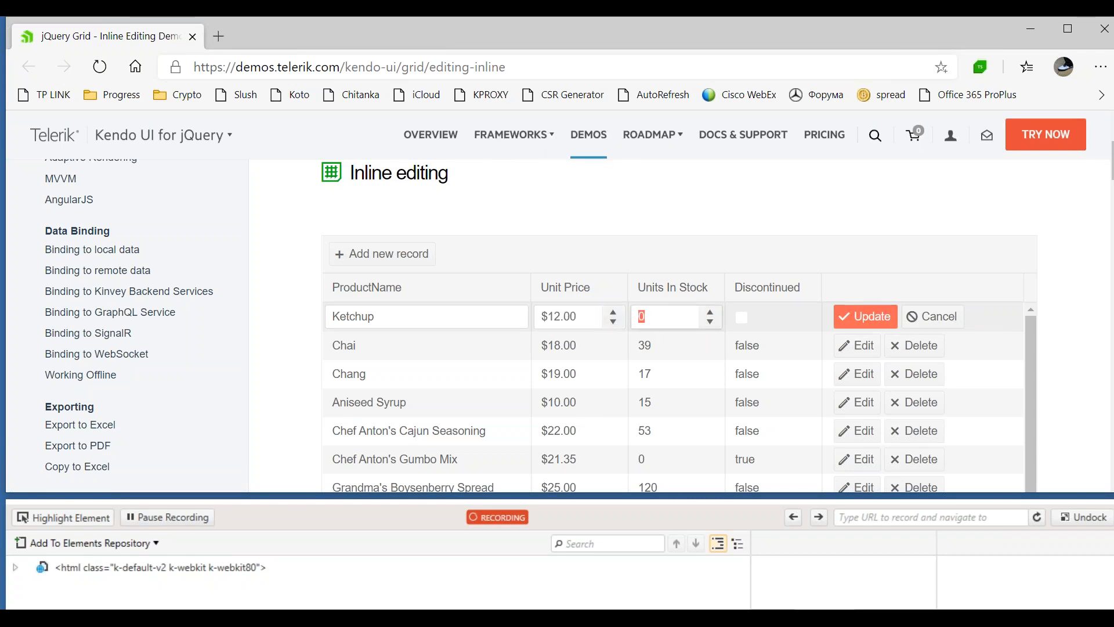
pyautogui.write('22')
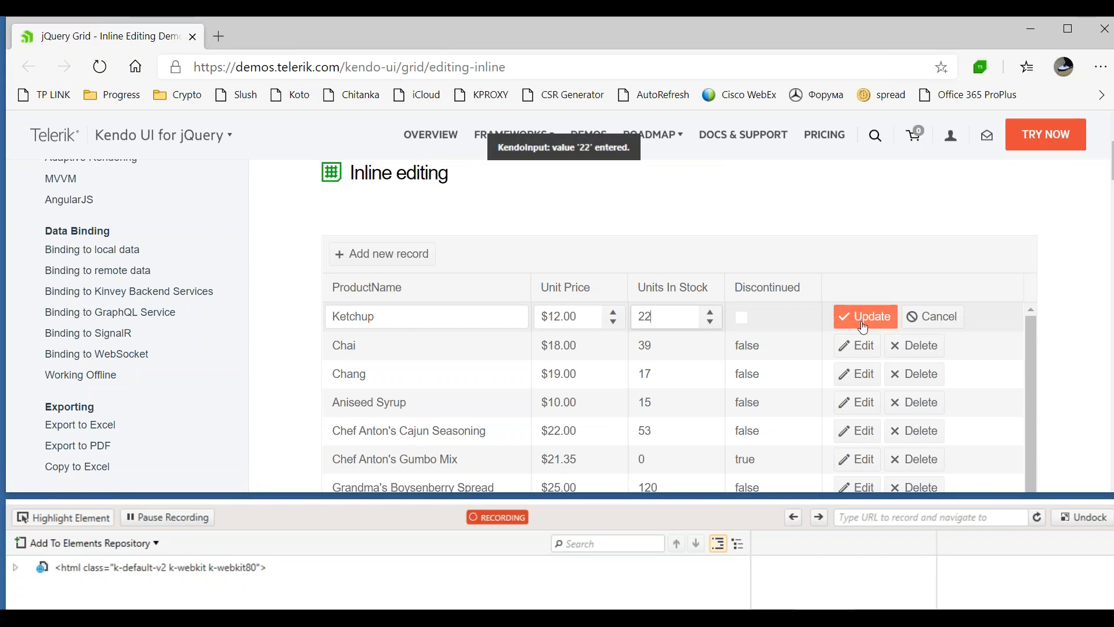
pyautogui.click(888, 326)
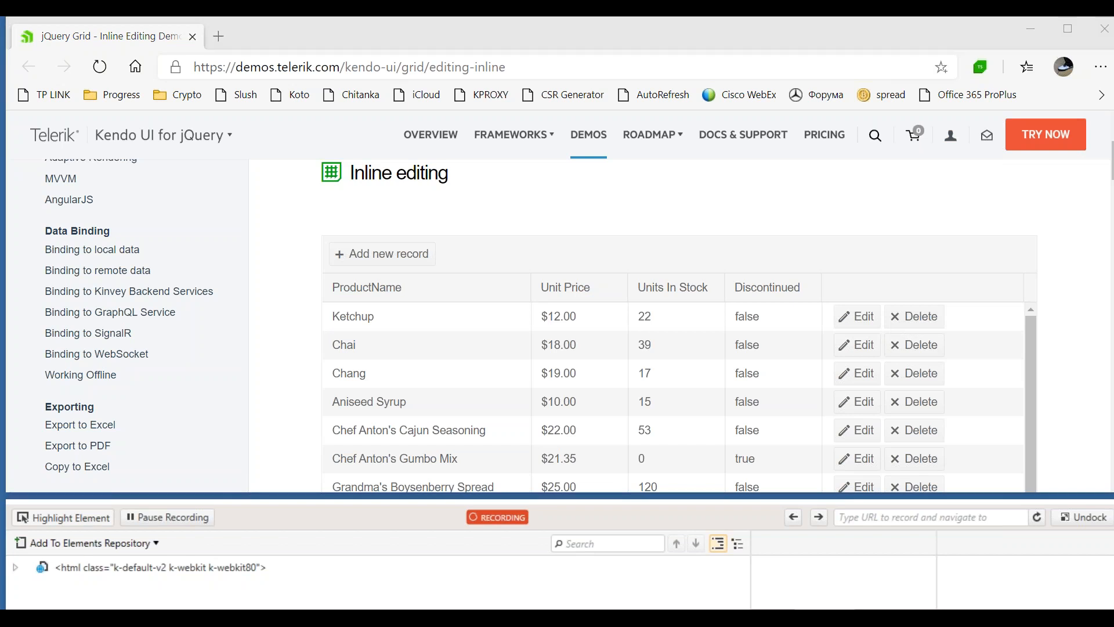
# Step: Switch from the recording browser back to Test Studio and maximize its window
pyautogui.moveTo(1111, 86); pyautogui.dragTo(840, 118)
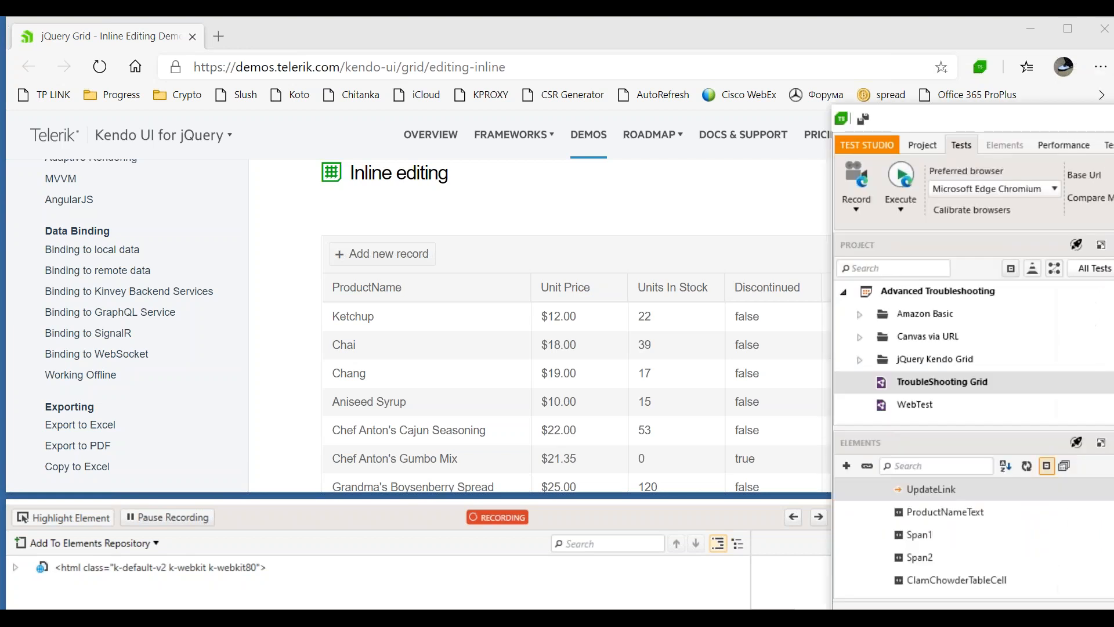
pyautogui.moveTo(1110, 120); pyautogui.dragTo(1113, 52)
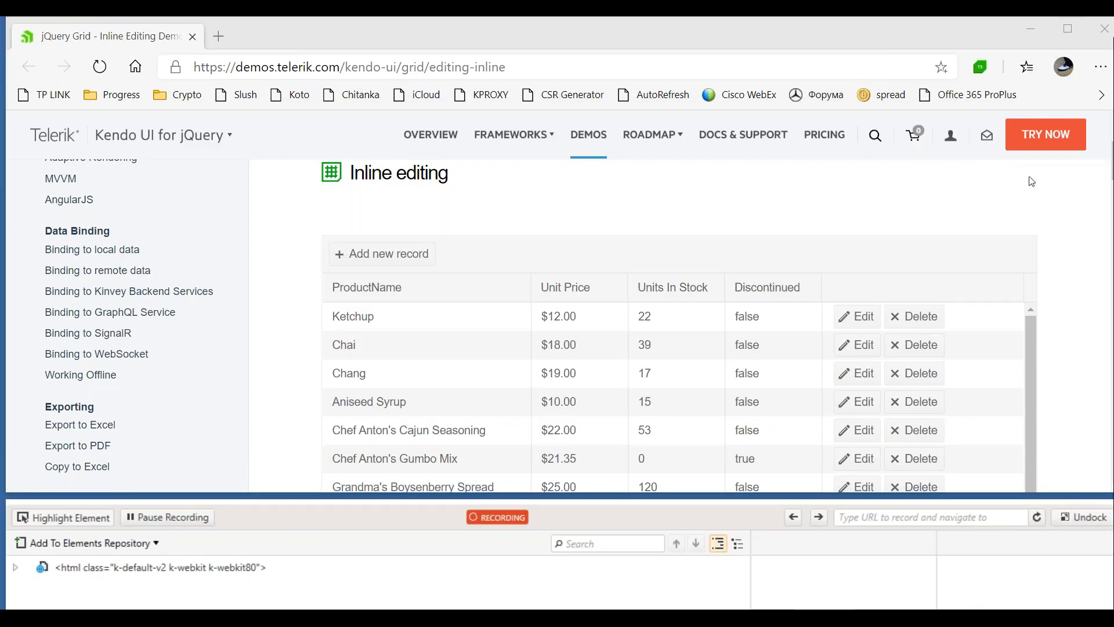
pyautogui.moveTo(846, 246); pyautogui.dragTo(699, 306)
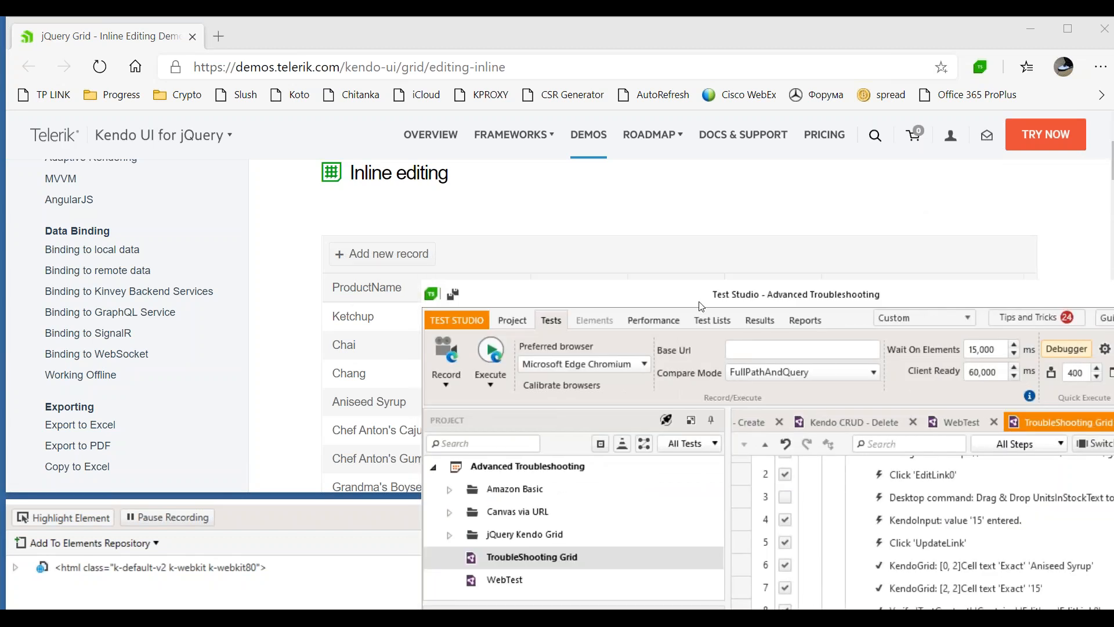
pyautogui.doubleClick(701, 306)
pyautogui.moveTo(769, 235); pyautogui.dragTo(836, 237)
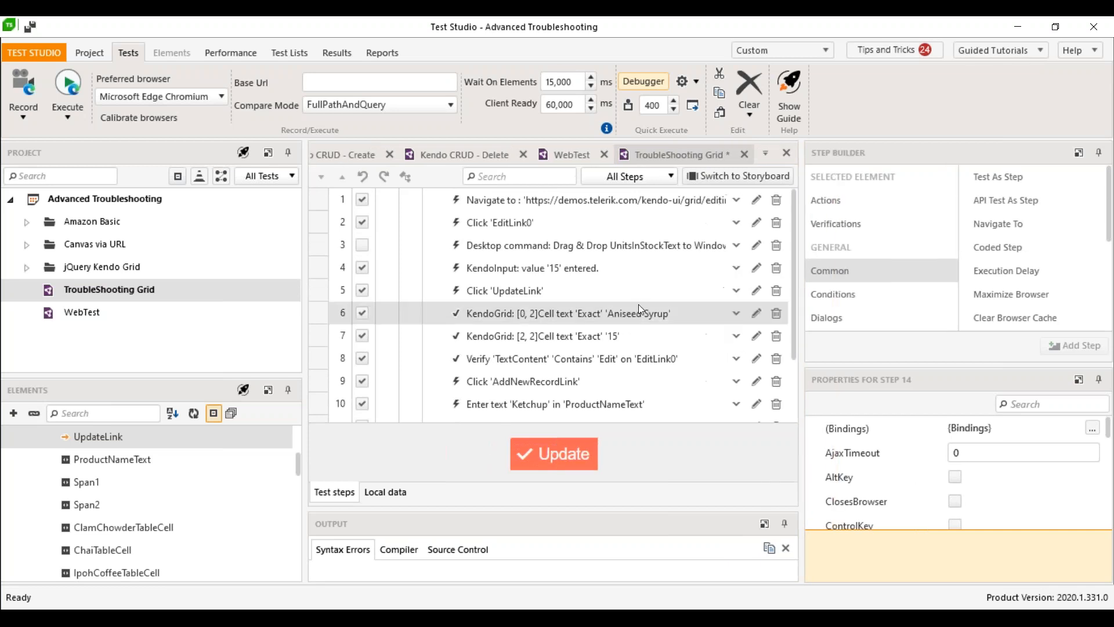
pyautogui.click(645, 229)
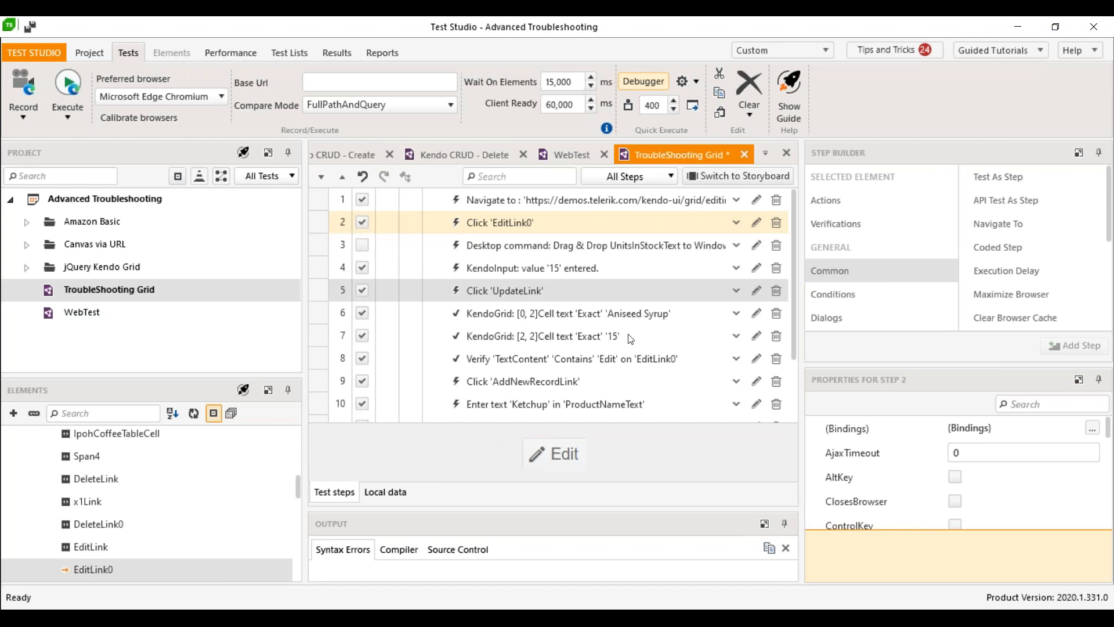
pyautogui.rightClick(621, 409)
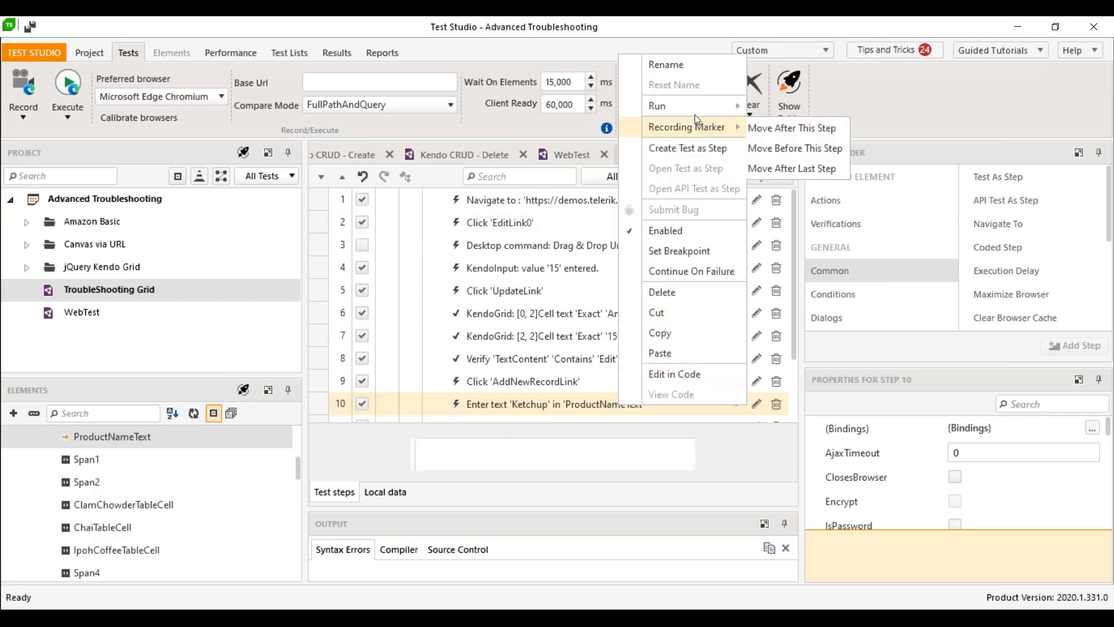
pyautogui.click(839, 32)
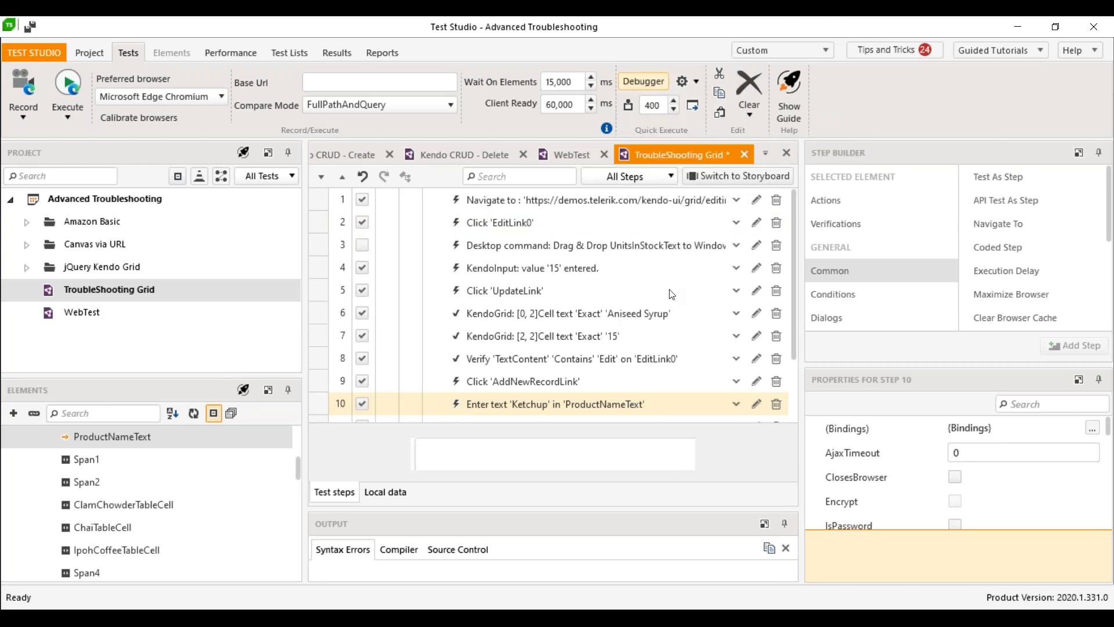
# Step: Enlarge the test steps area and delete both Drag & Drop UnitsInStockText desktop command steps from the test
pyautogui.scroll(-3, 670, 300)
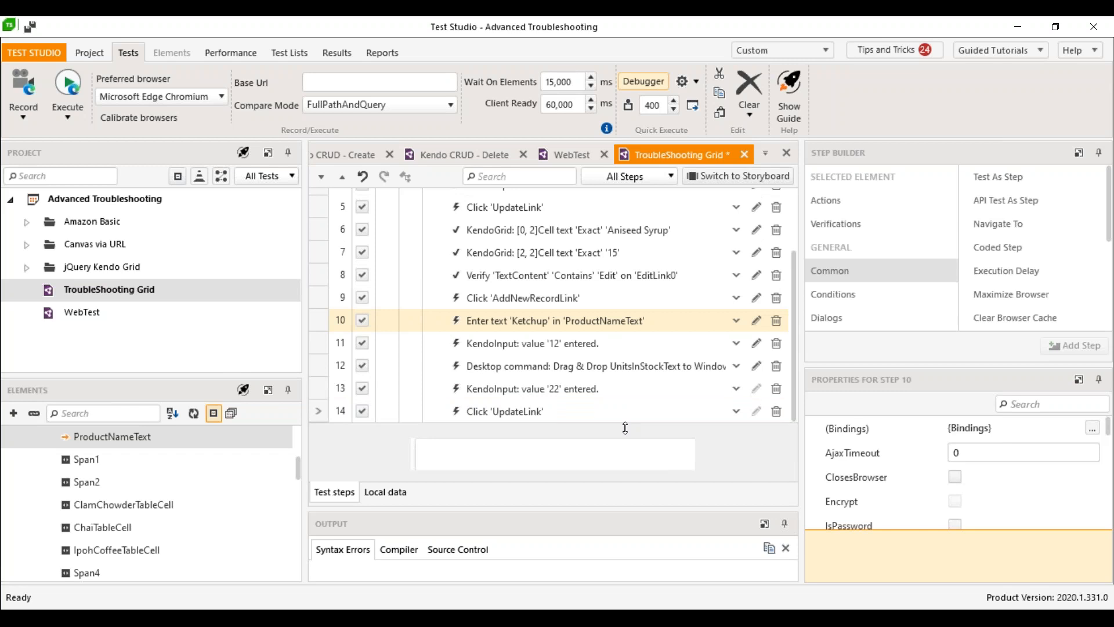
pyautogui.moveTo(624, 432); pyautogui.dragTo(739, 510)
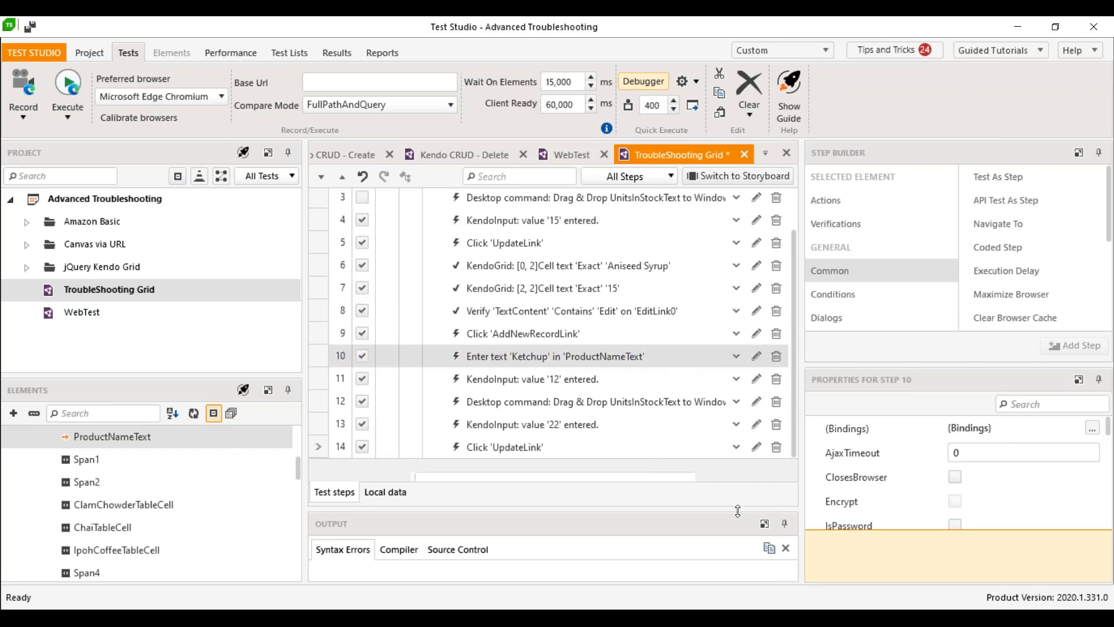
pyautogui.moveTo(737, 510); pyautogui.dragTo(732, 543)
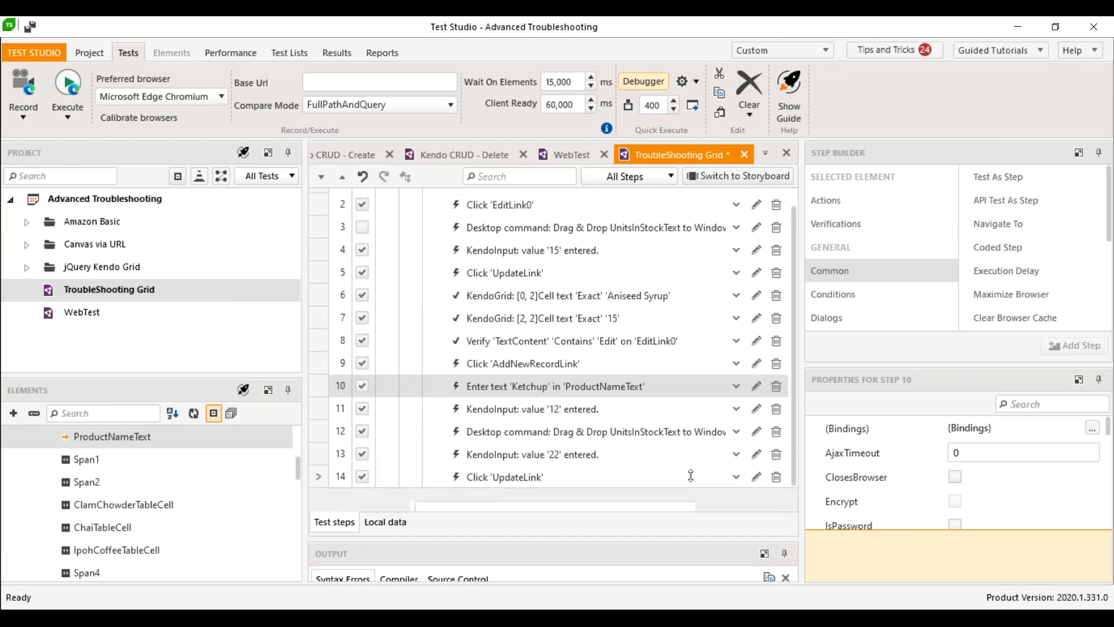
pyautogui.keyDown('shift'); pyautogui.click(665, 388); pyautogui.keyUp('shift')
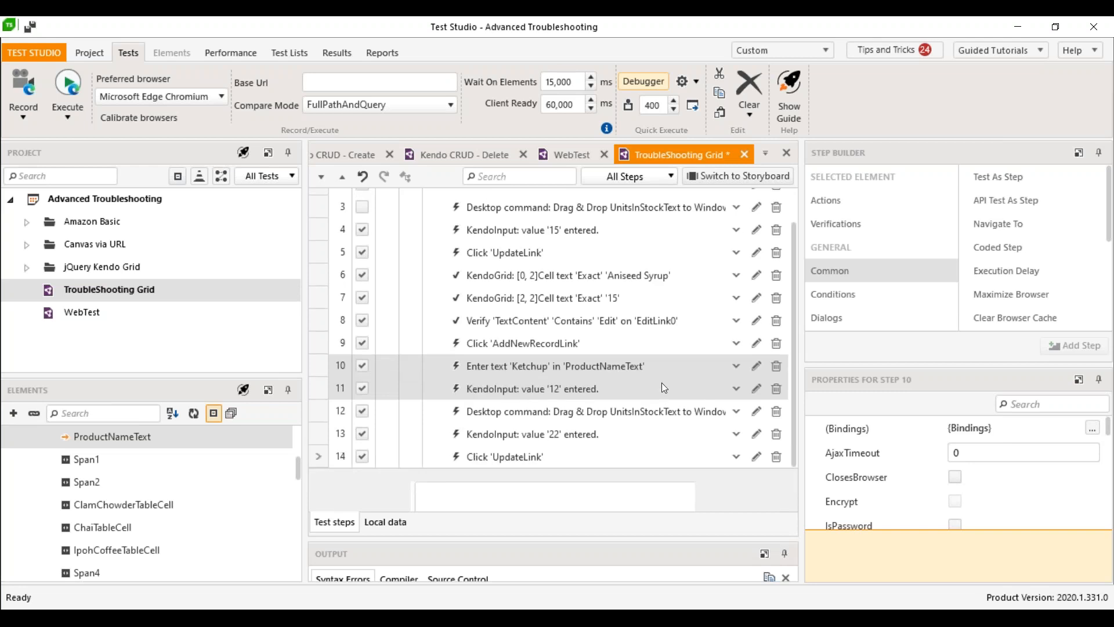
pyautogui.click(776, 411)
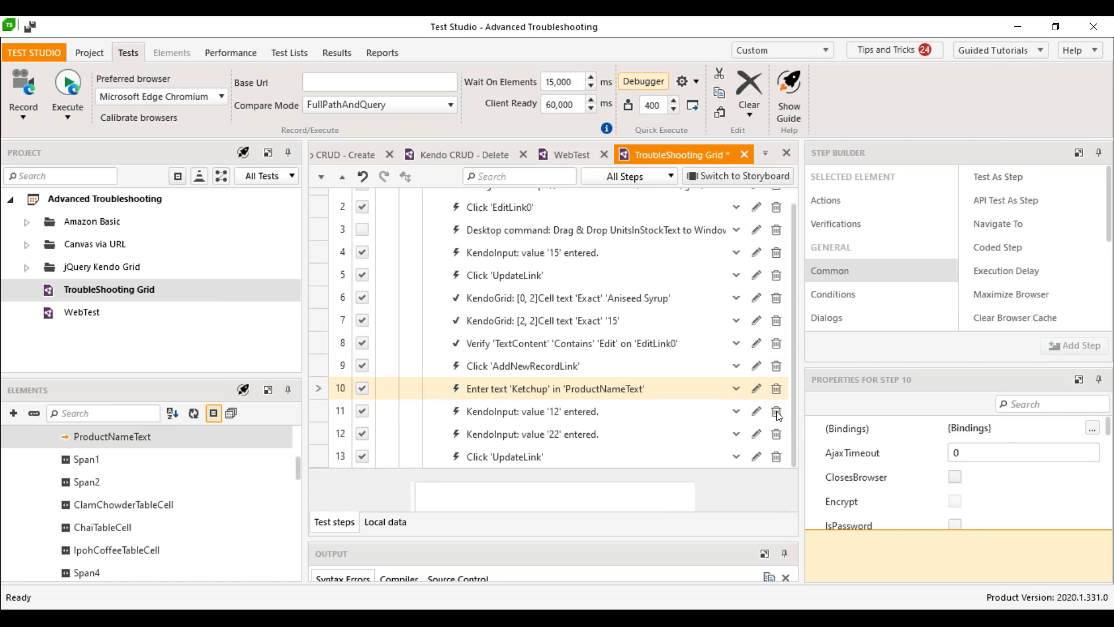
pyautogui.scroll(1, 778, 415)
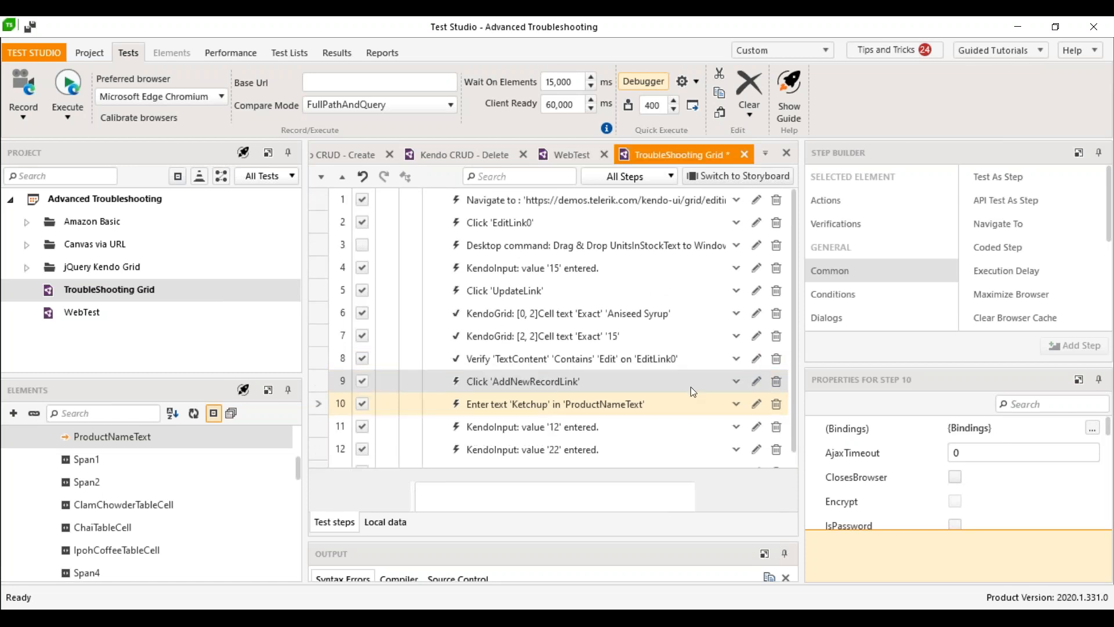
pyautogui.click(777, 244)
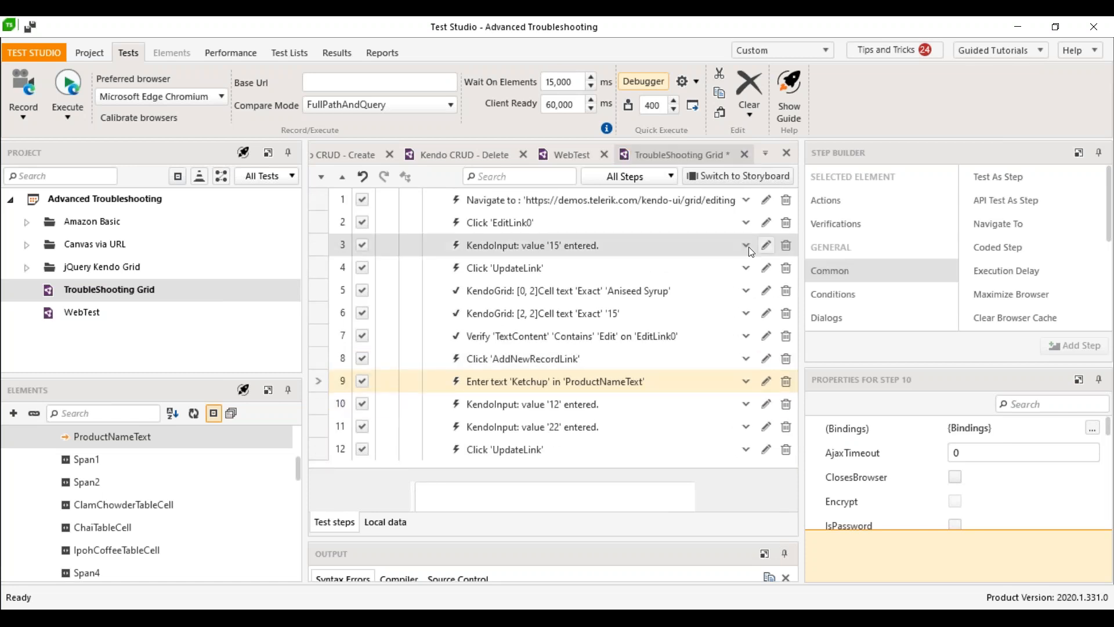
pyautogui.click(683, 386)
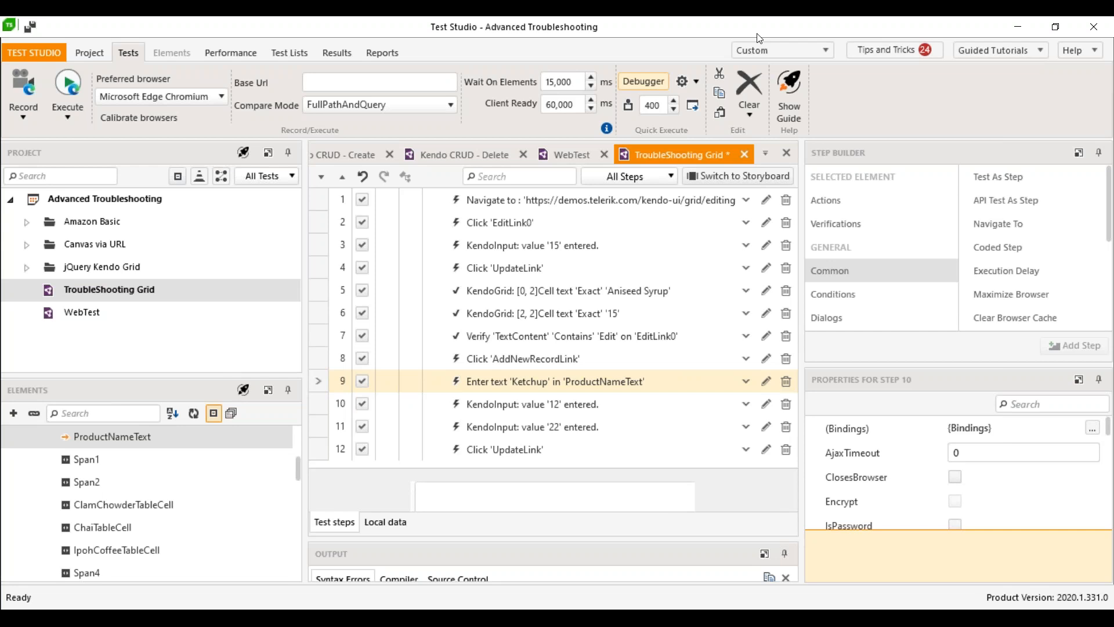
# Step: Pause the recording in the browser and disable the test steps from Click 'AddNewRecordLink' through the final Click 'UpdateLink'
pyautogui.moveTo(756, 34); pyautogui.dragTo(1113, 136)
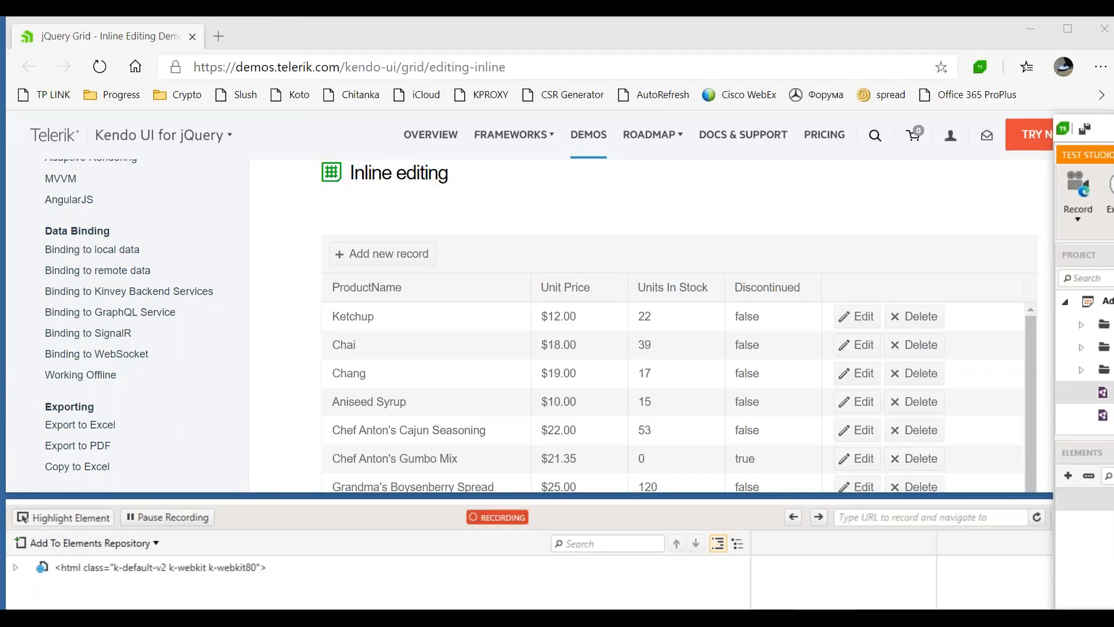
pyautogui.click(179, 515)
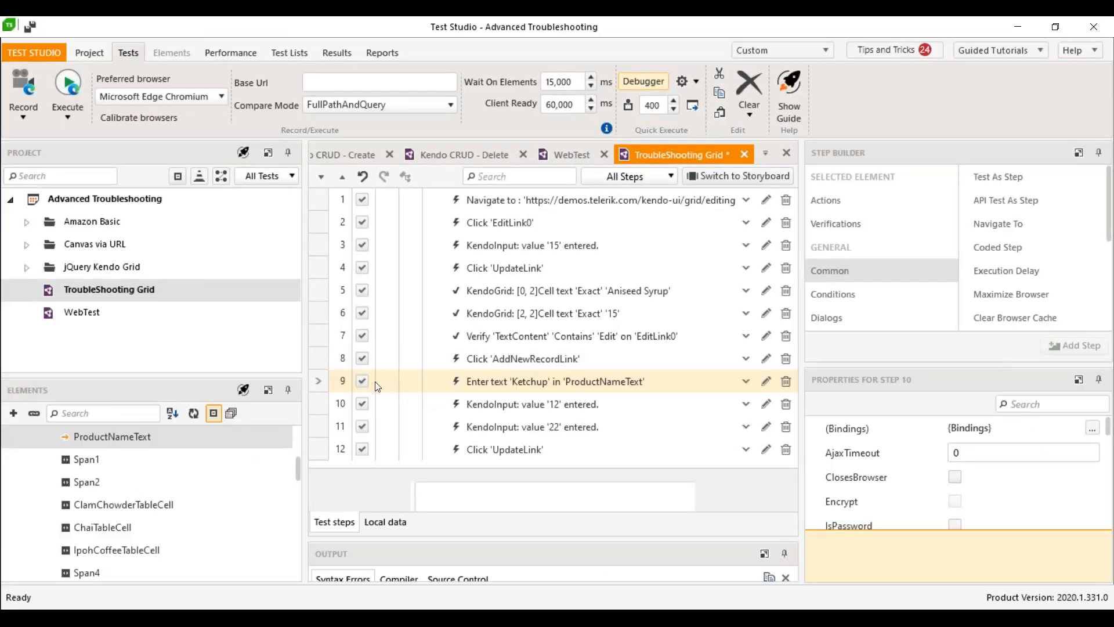
pyautogui.click(360, 383)
pyautogui.click(356, 402)
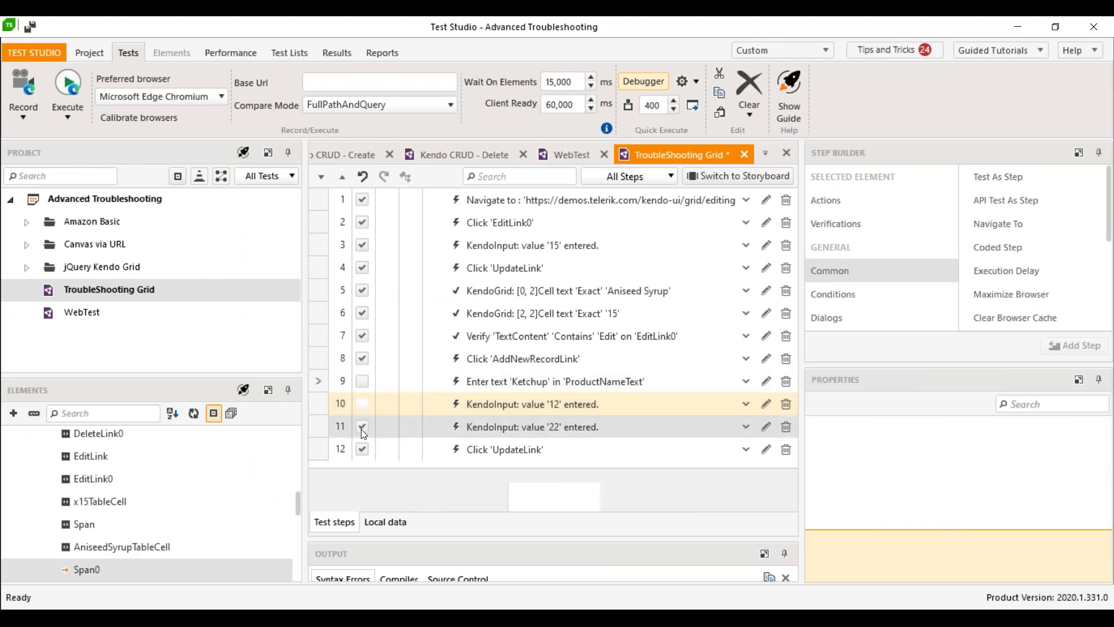
pyautogui.click(361, 428)
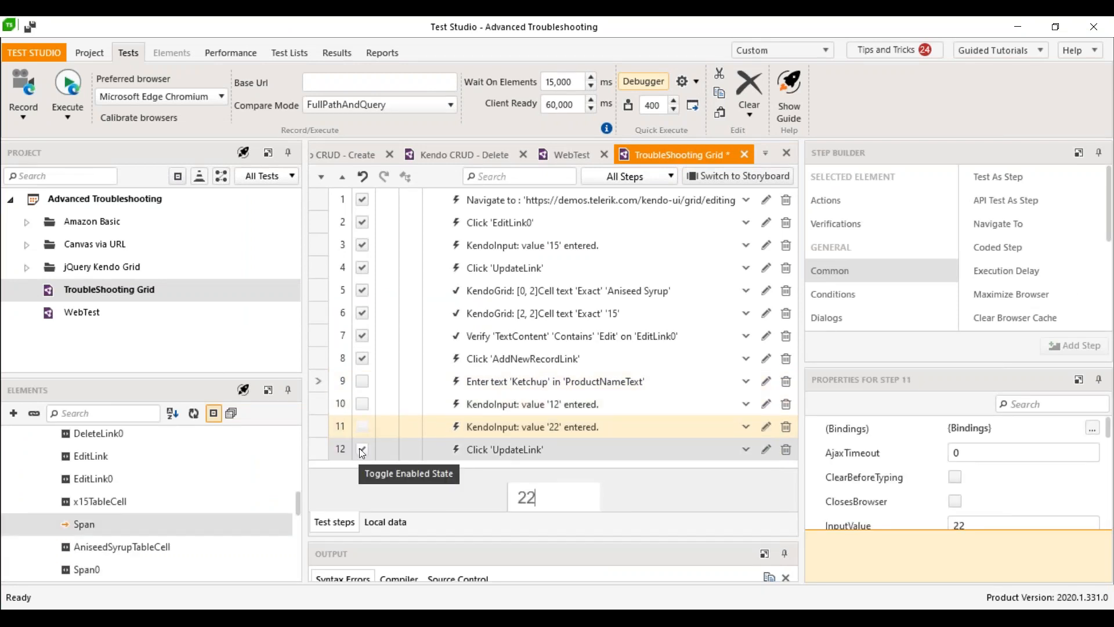
pyautogui.click(359, 448)
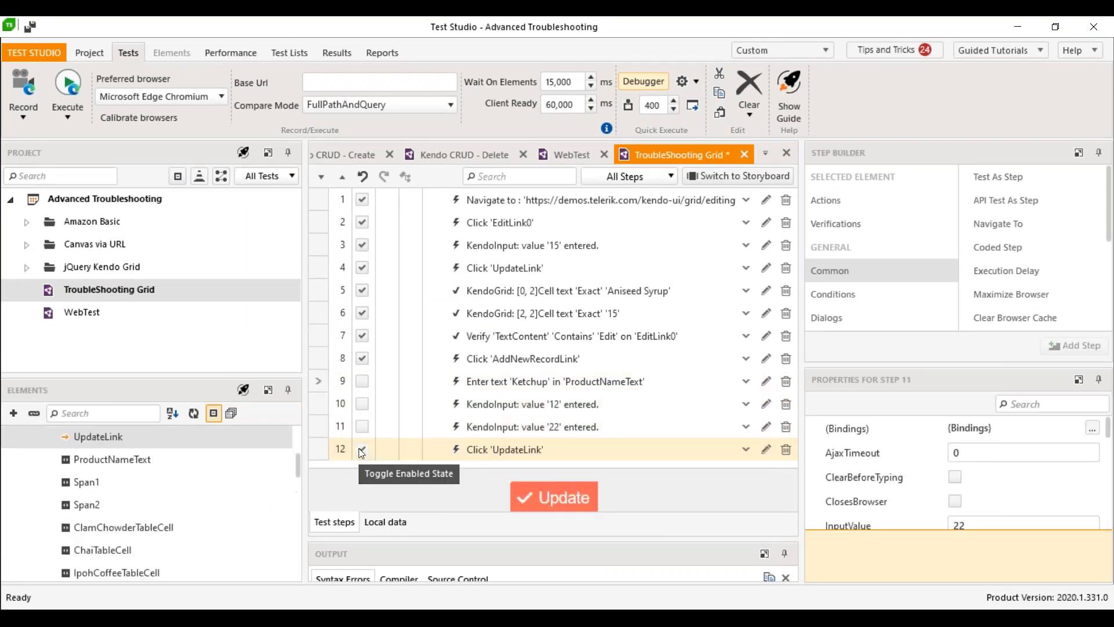
pyautogui.click(363, 356)
pyautogui.click(363, 356)
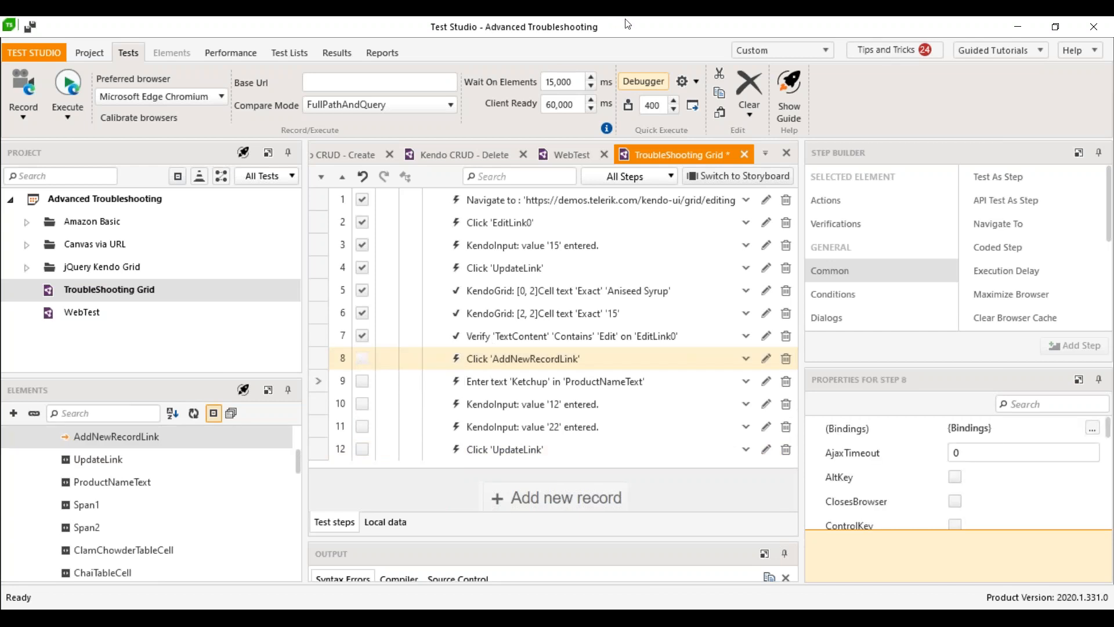
# Step: Run only the selected test steps from Click 'EditLink0' through the 'Edit' text verification on EditLink0
pyautogui.doubleClick(653, 35)
pyautogui.moveTo(634, 28); pyautogui.dragTo(785, 89)
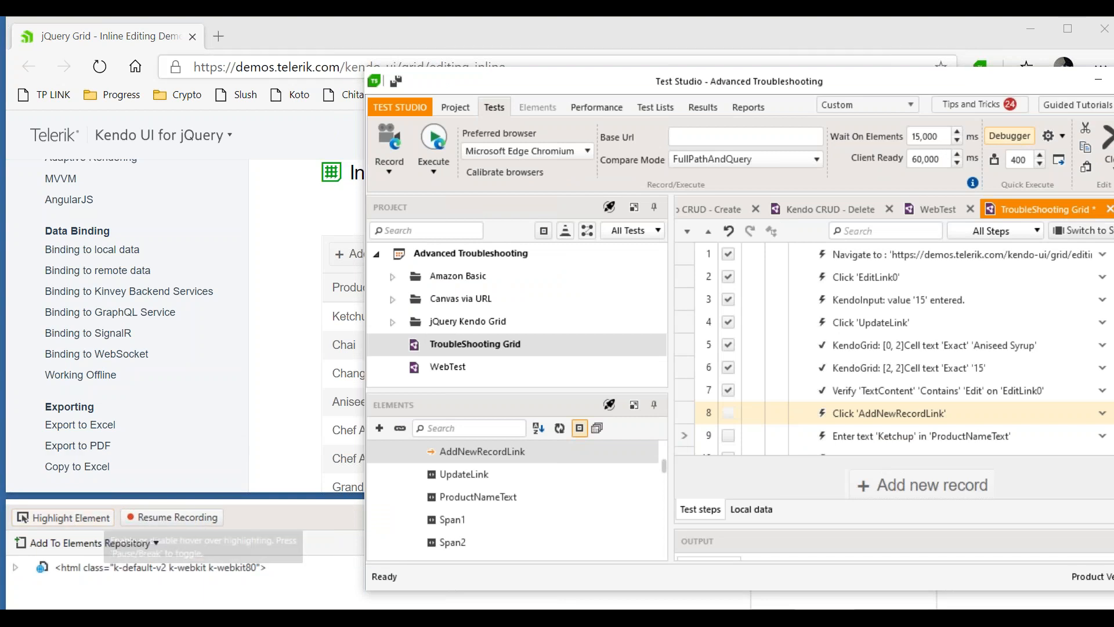
pyautogui.doubleClick(855, 85)
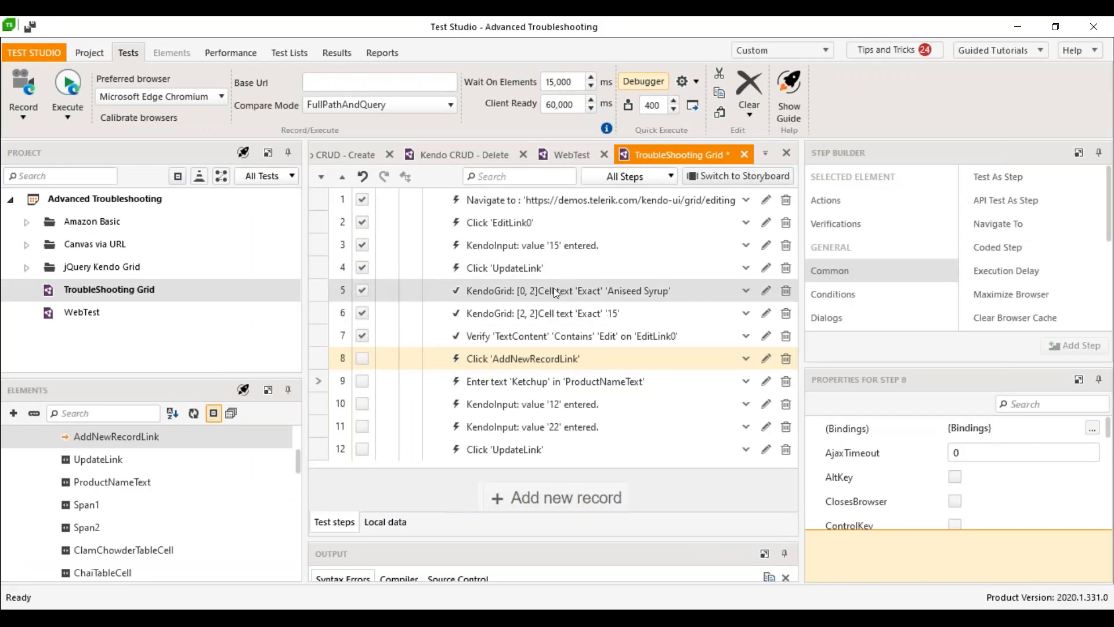
pyautogui.click(556, 227)
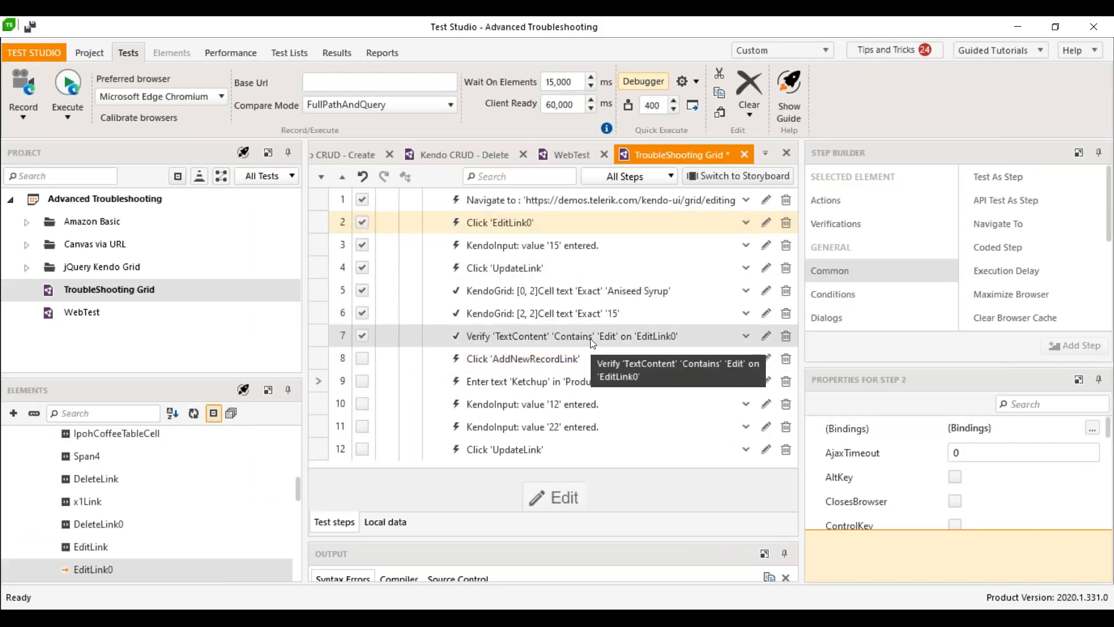
pyautogui.keyDown('shift'); pyautogui.click(592, 336); pyautogui.keyUp('shift')
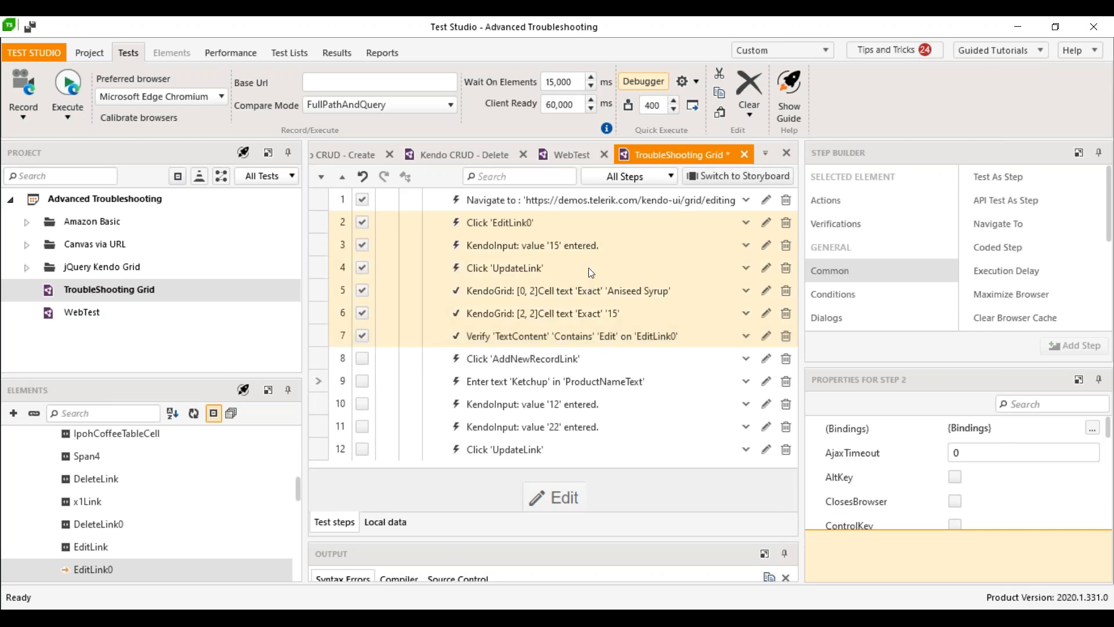
pyautogui.rightClick(590, 272)
pyautogui.moveTo(663, 321)
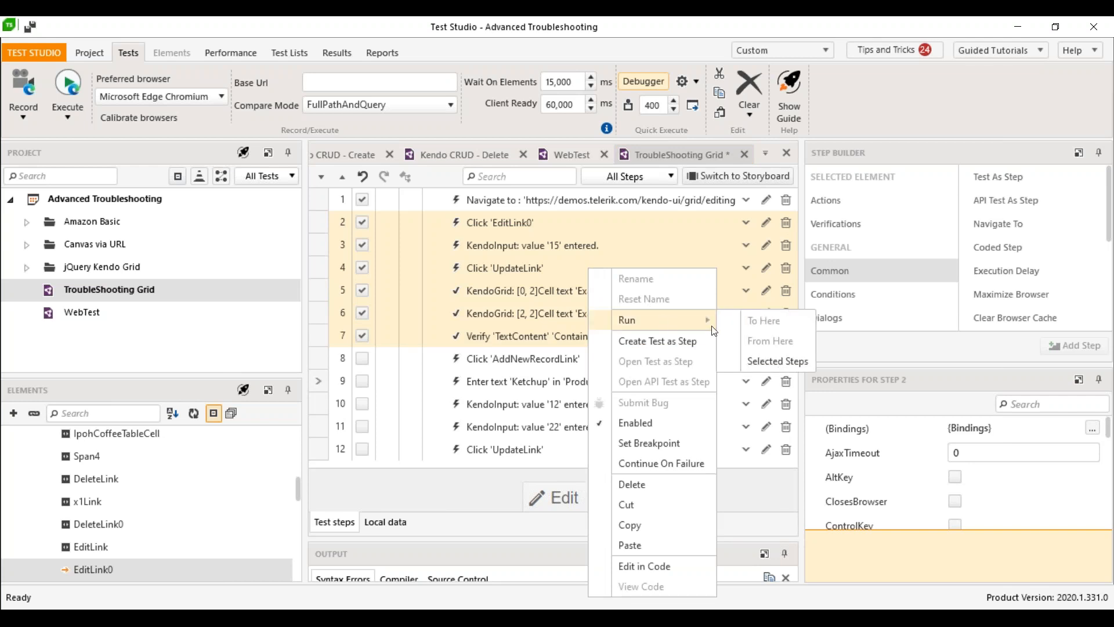
pyautogui.click(767, 361)
pyautogui.click(439, 415)
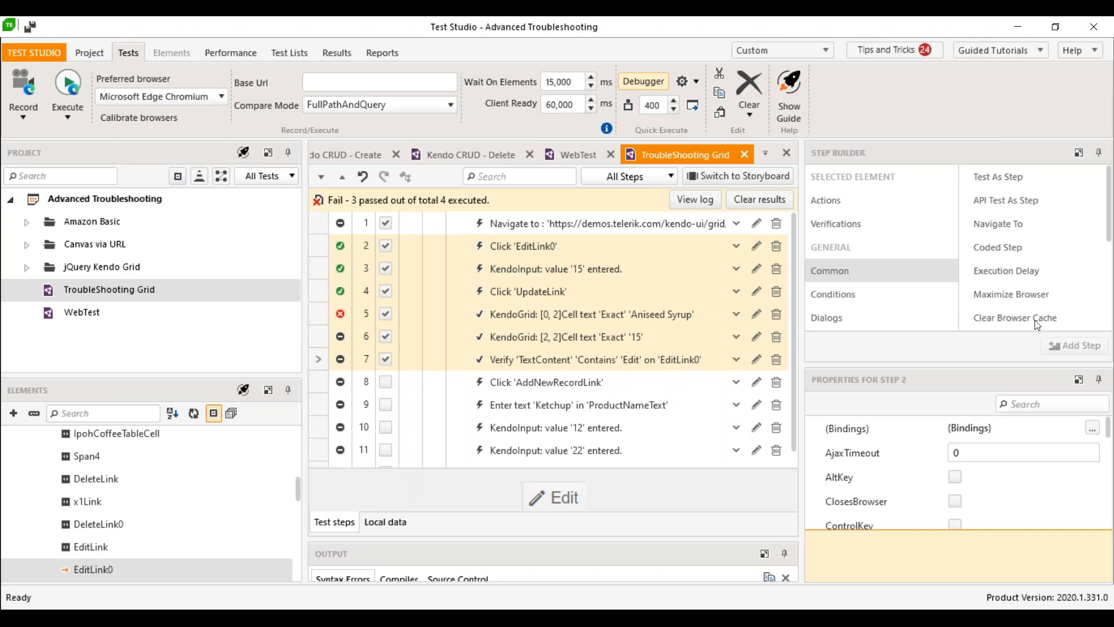
# Step: Enable annotated execution, rerun only the steps from Click 'EditLink0' through the 'Edit' text verification, and return to Test Studio
pyautogui.click(625, 107)
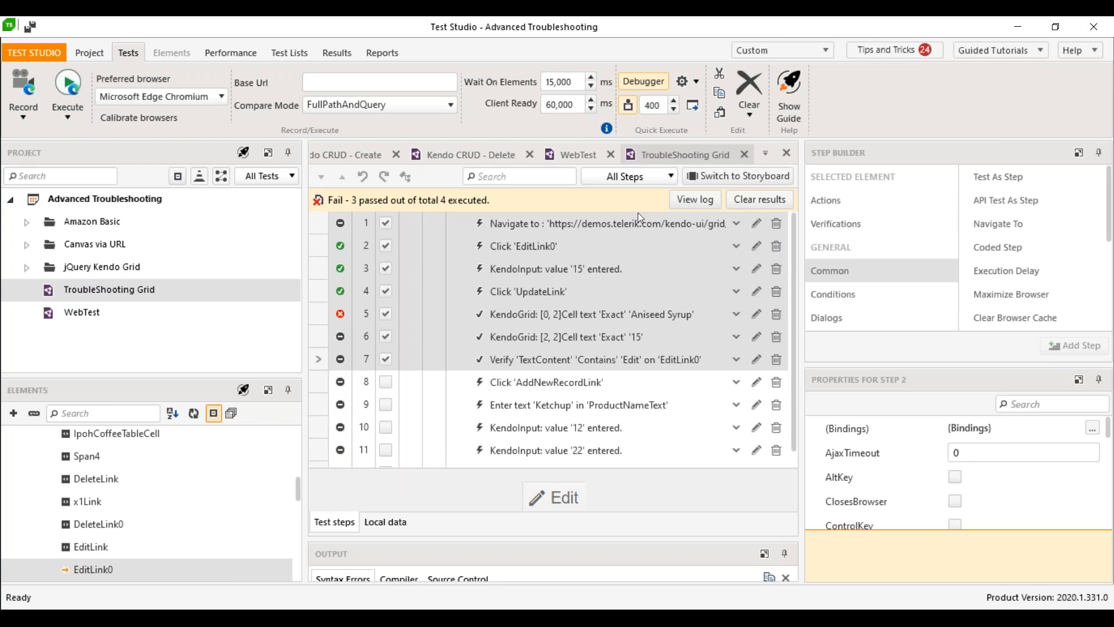
pyautogui.click(598, 241)
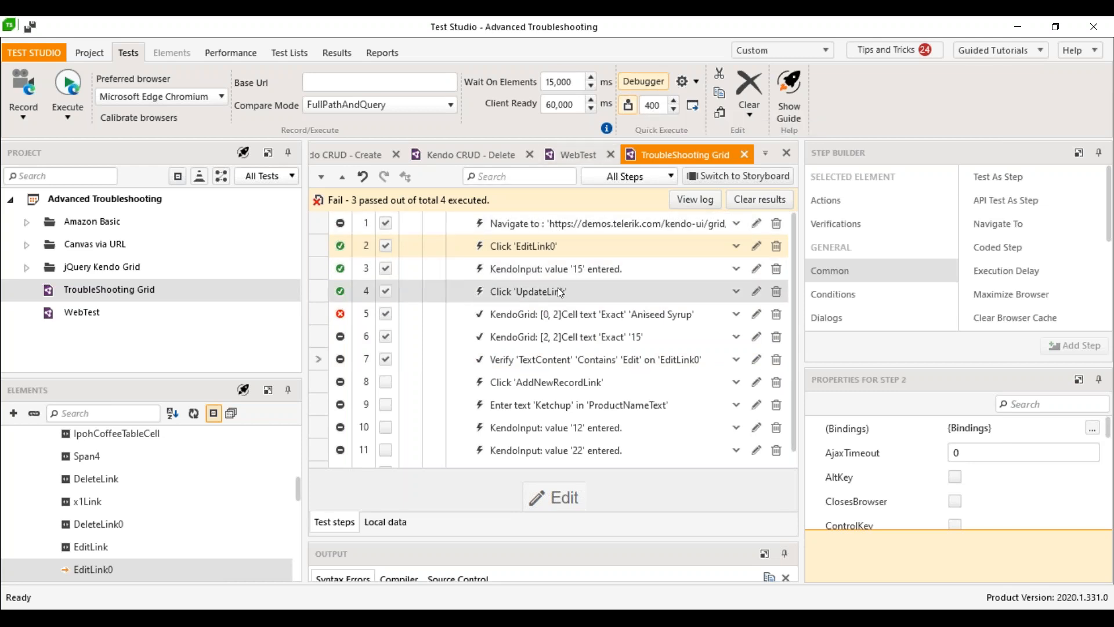
pyautogui.keyDown('shift'); pyautogui.click(548, 347); pyautogui.keyUp('shift')
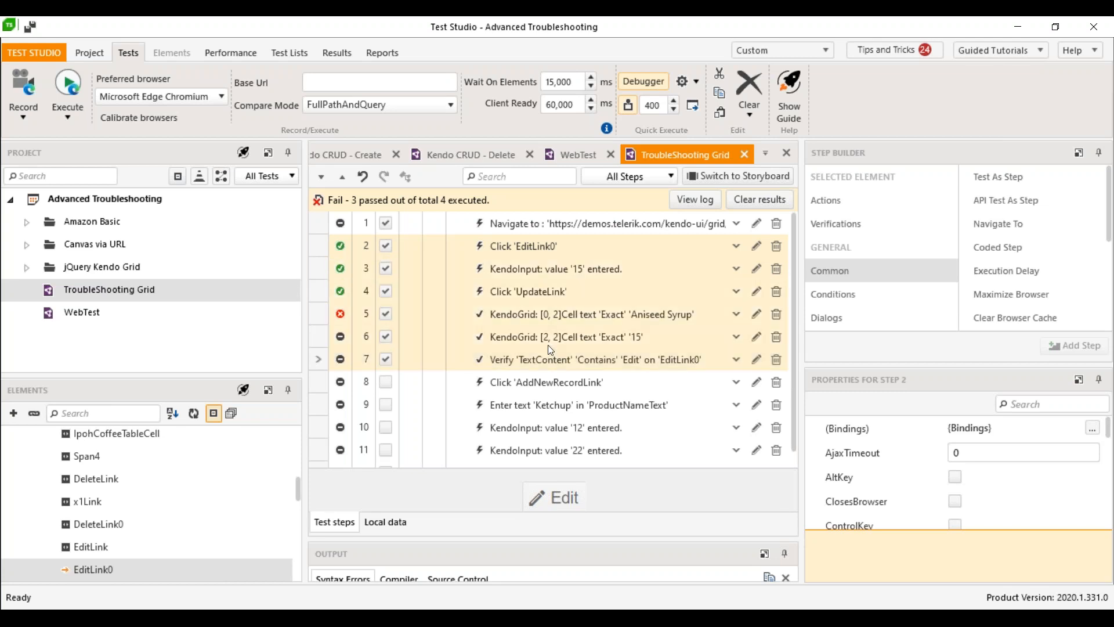
pyautogui.rightClick(567, 276)
pyautogui.moveTo(634, 335)
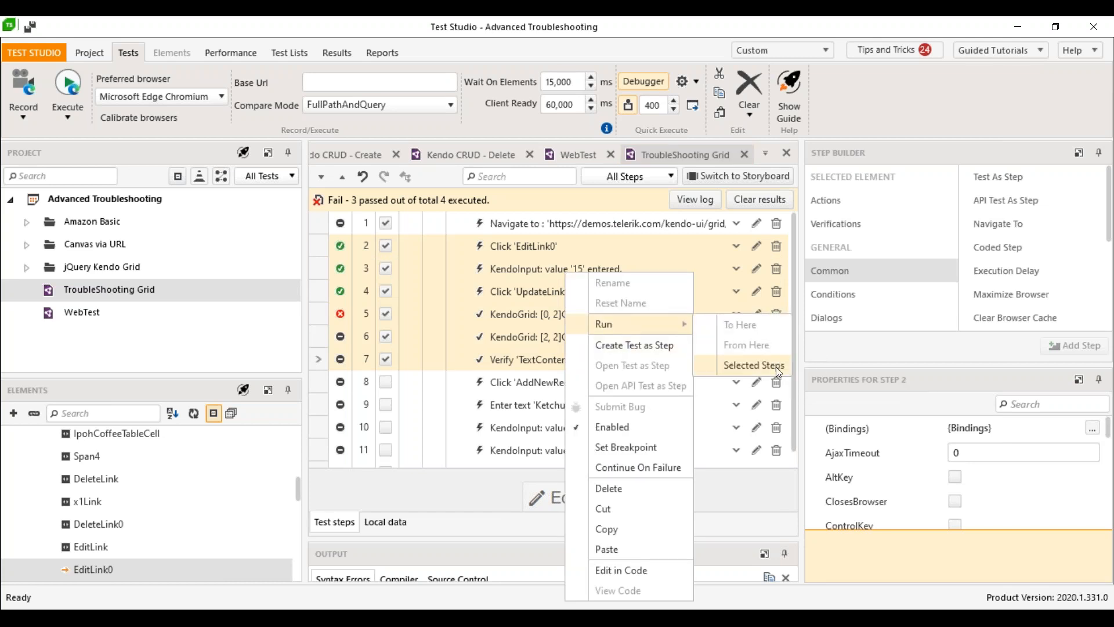
pyautogui.click(777, 368)
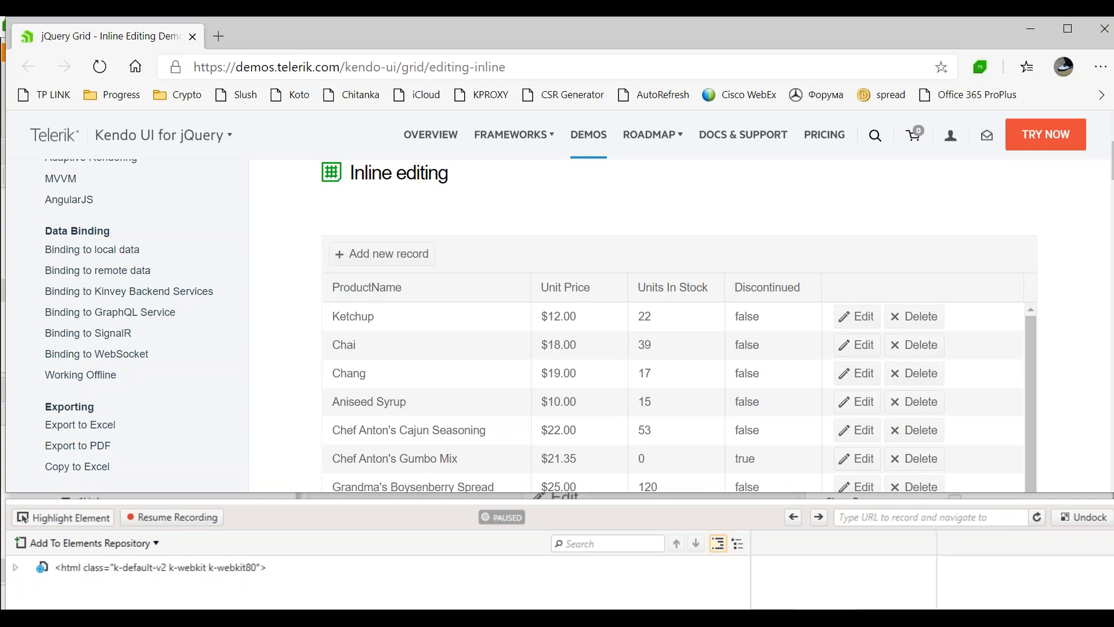
pyautogui.hotkey('alt', 'Tab')
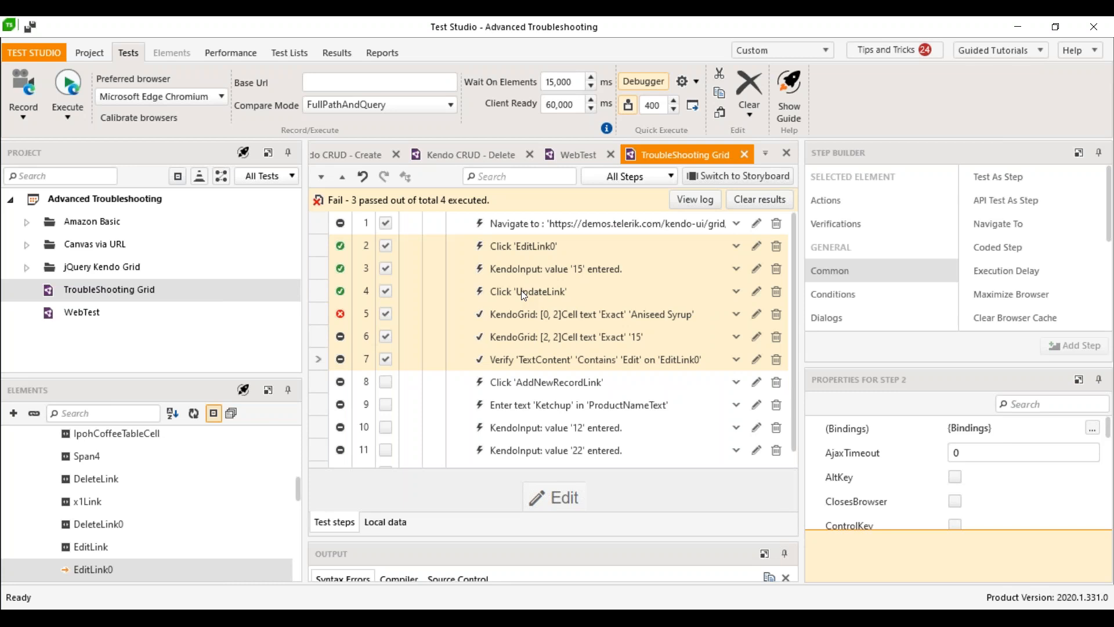
# Step: Enable SimulateRealClick for the Click 'EditLink0' step and collapse its details
pyautogui.click(552, 256)
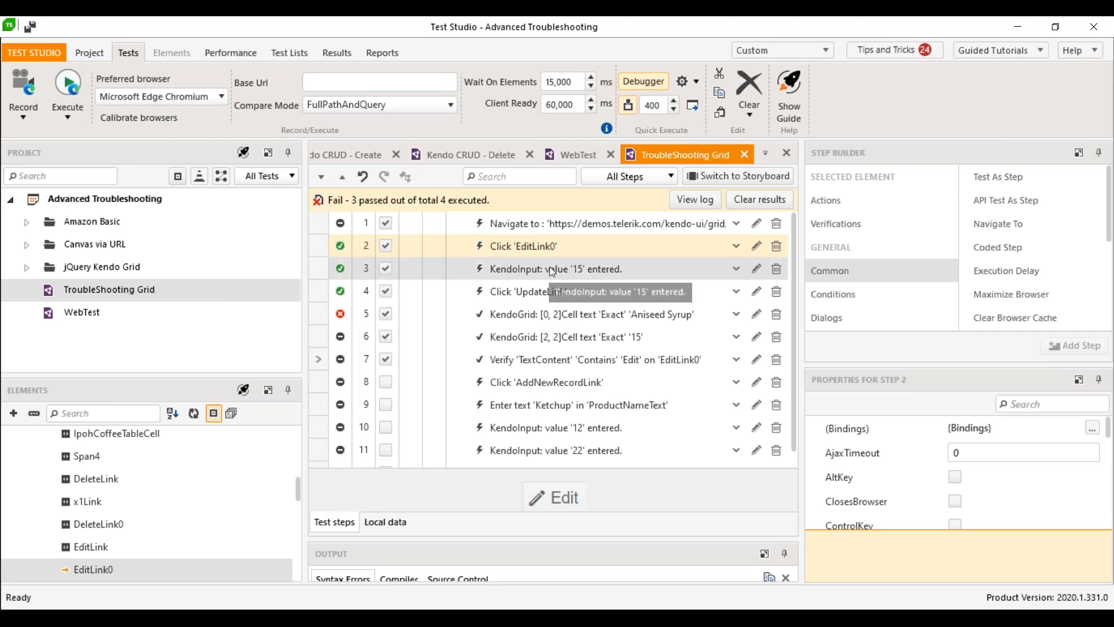
pyautogui.click(549, 267)
pyautogui.click(556, 256)
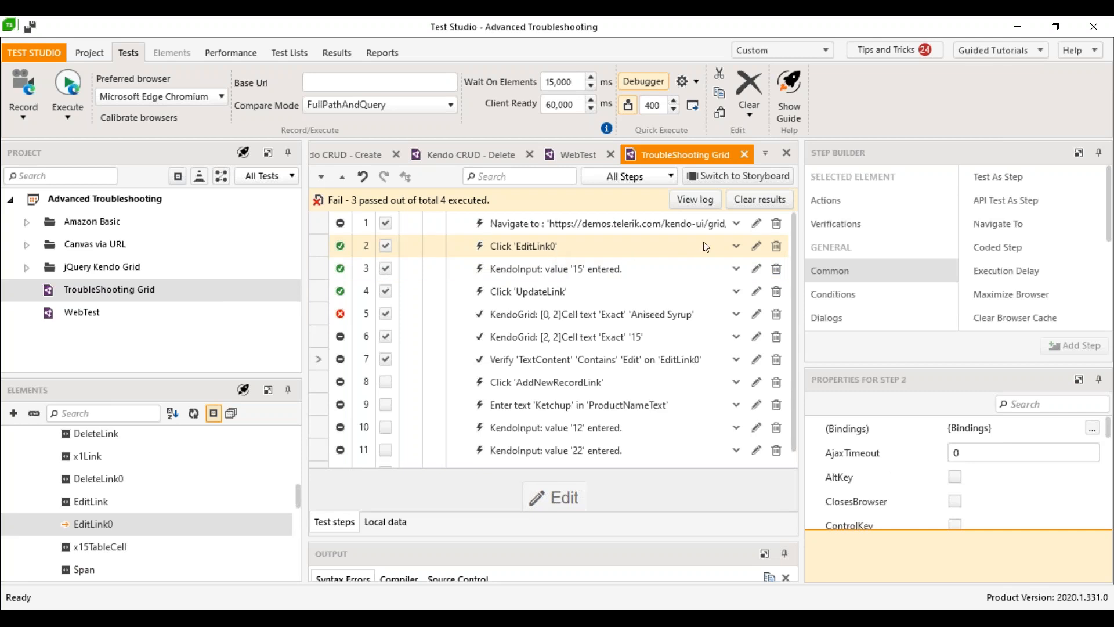
pyautogui.click(734, 248)
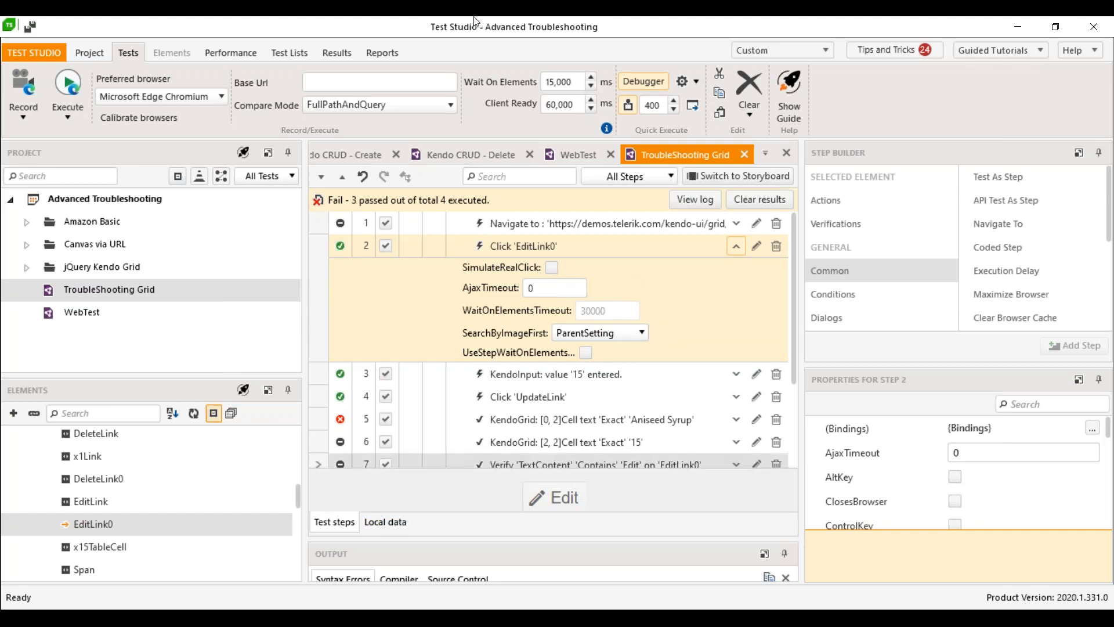
pyautogui.click(552, 268)
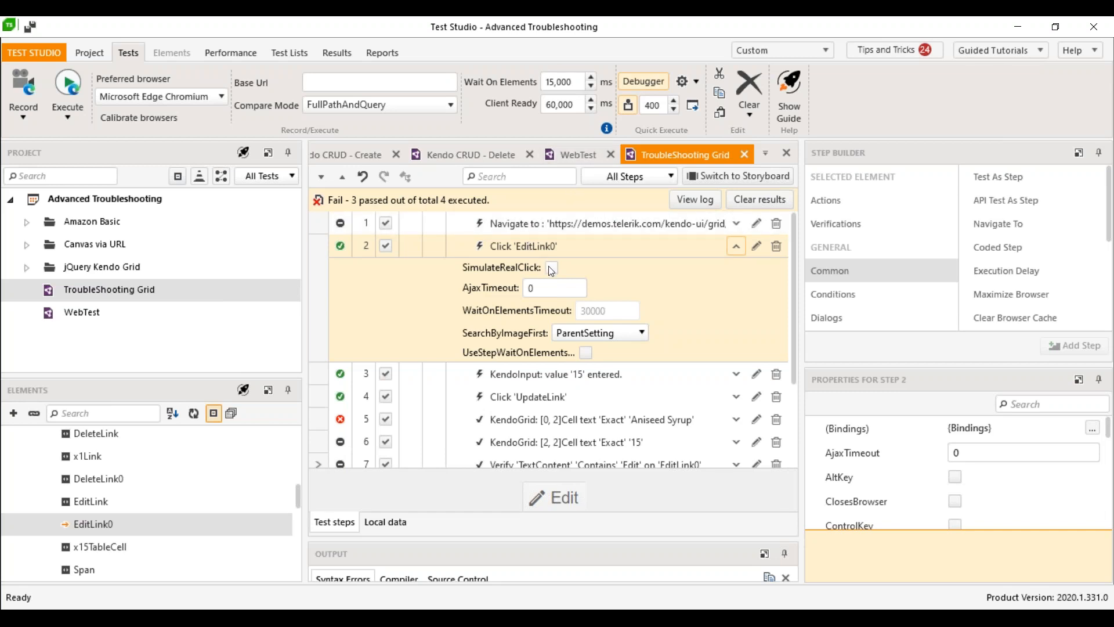
pyautogui.click(740, 249)
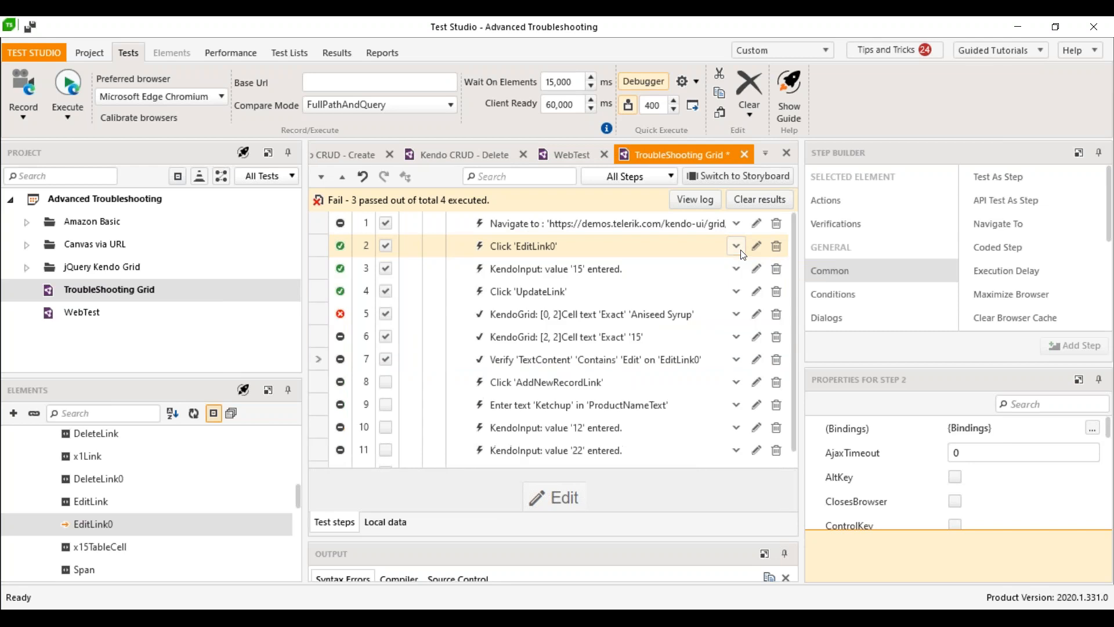
# Step: Enable SimulateRealClick for the Click 'UpdateLink' step 4 and collapse its details
pyautogui.click(736, 291)
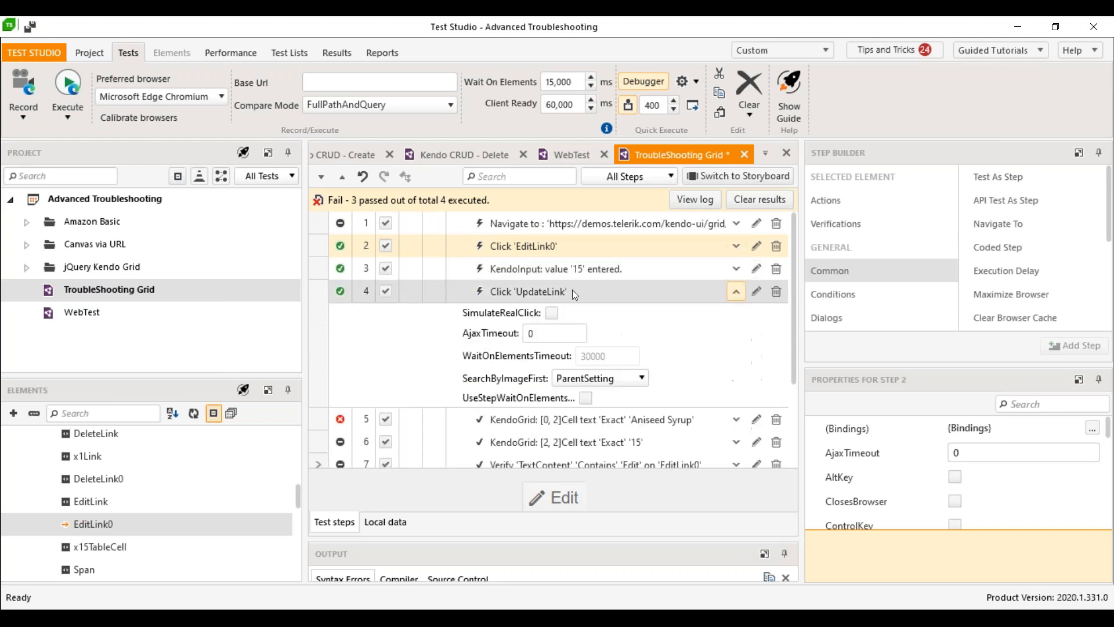
pyautogui.click(554, 315)
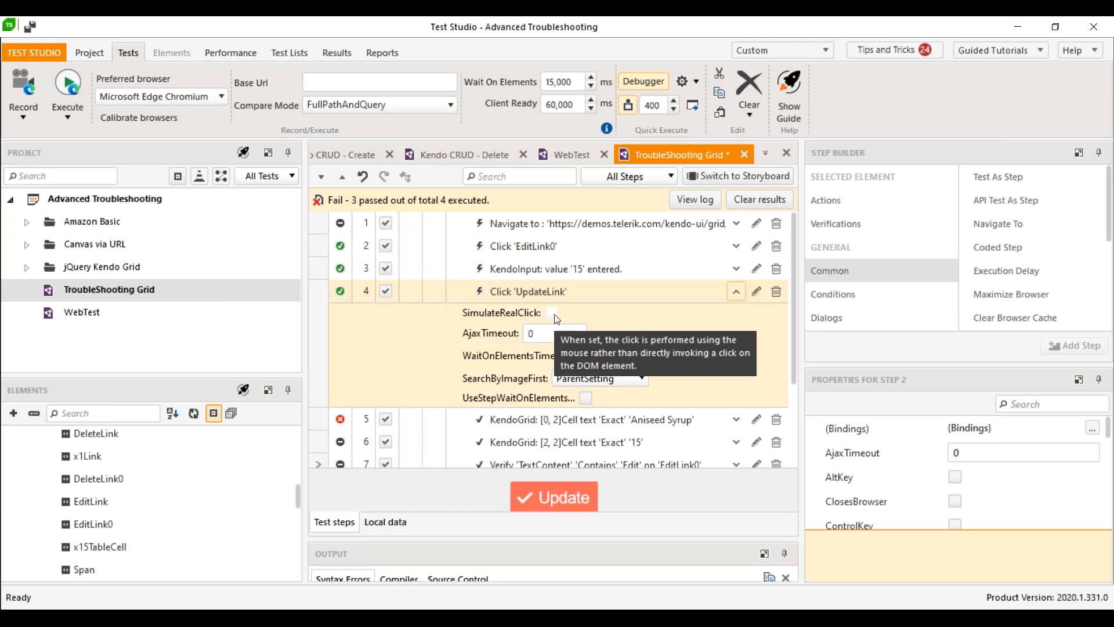
pyautogui.click(554, 314)
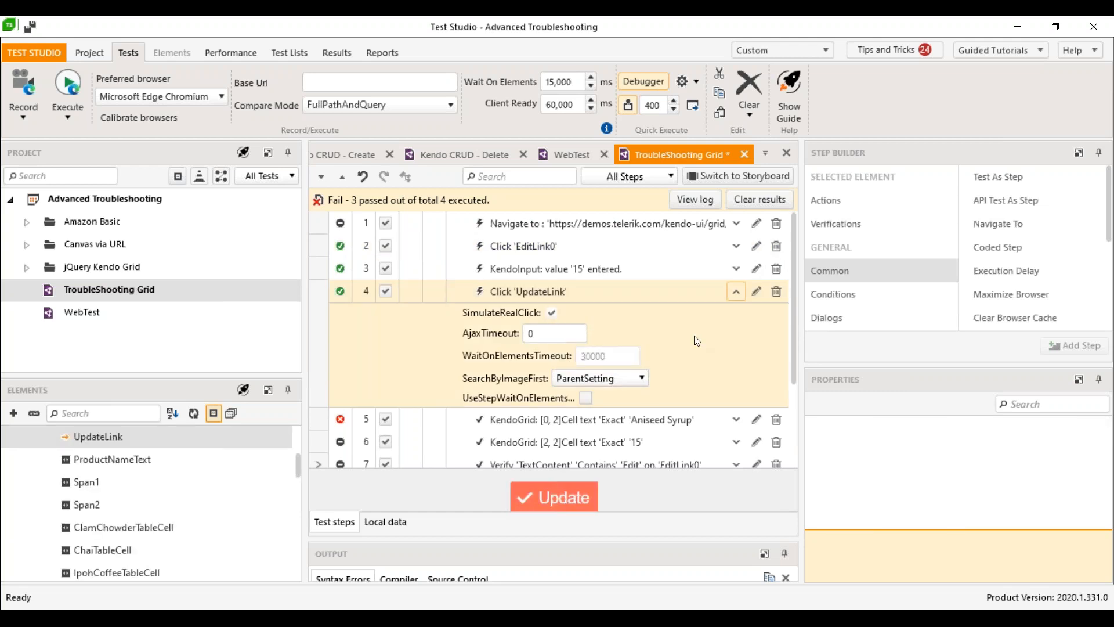
pyautogui.click(737, 294)
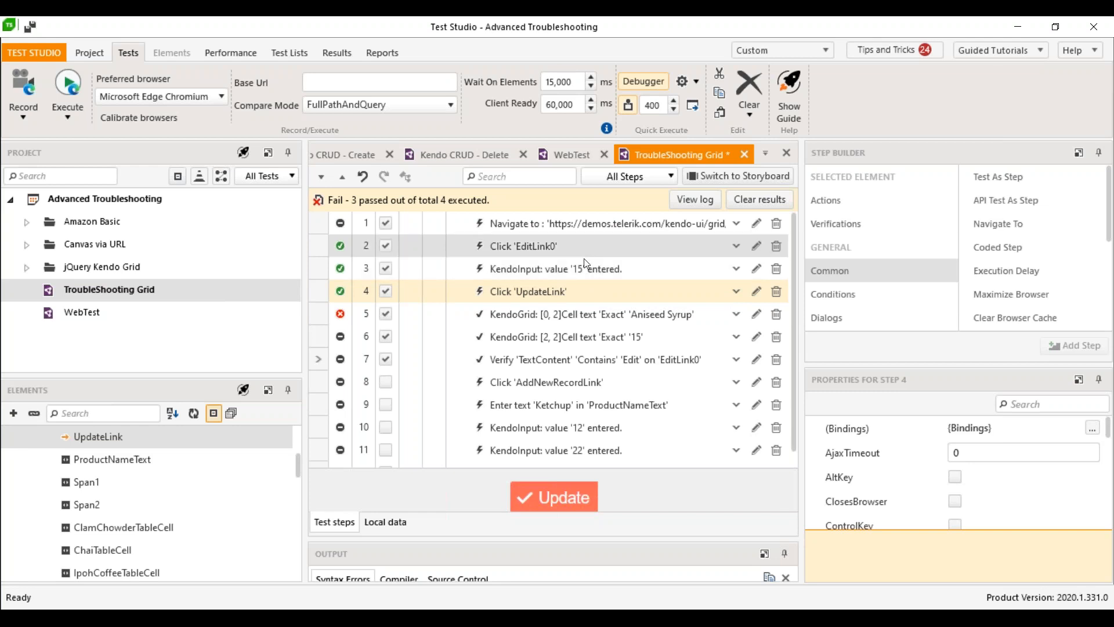
# Step: Run the test up to the KendoInput value '15' step, saving TroubleShooting Grid.tstest and allowing running browsers to close, and return to Test Studio
pyautogui.click(633, 269)
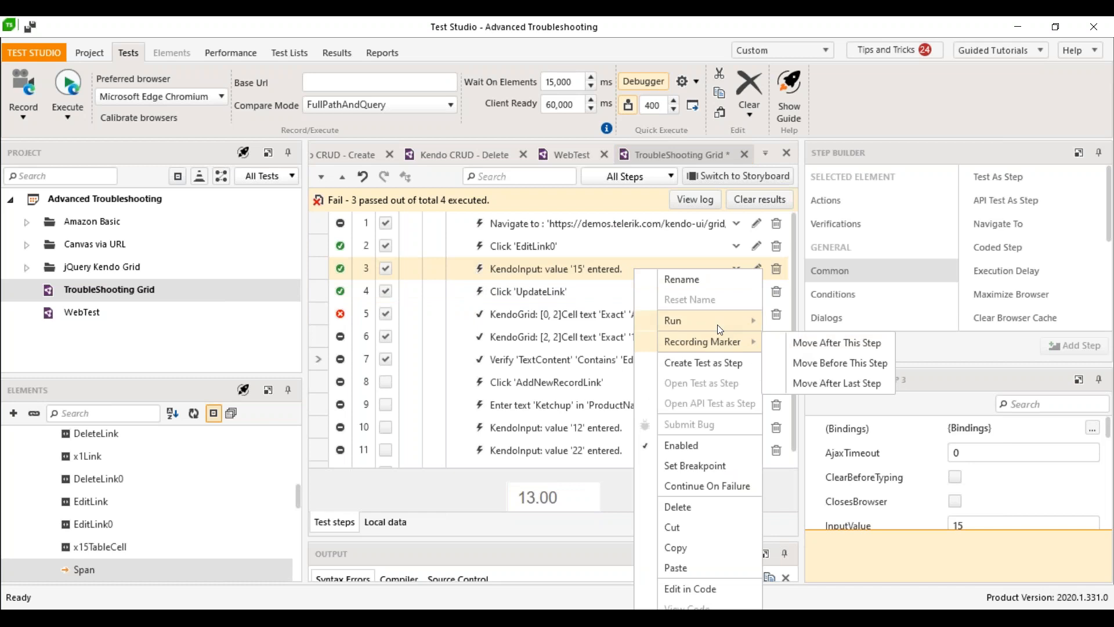
pyautogui.click(793, 320)
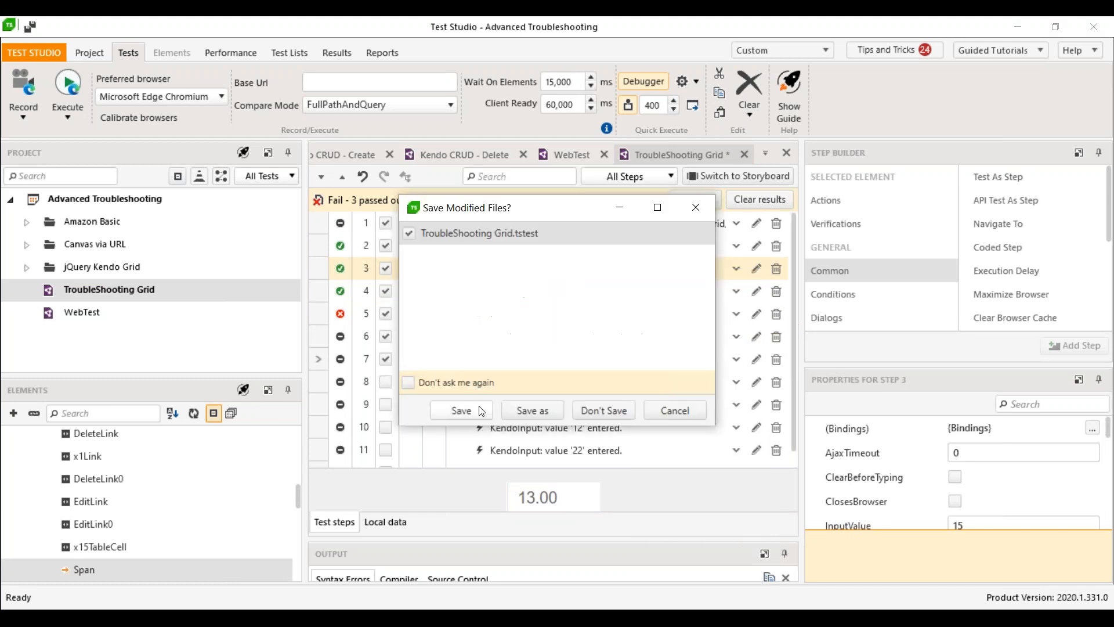
pyautogui.click(480, 409)
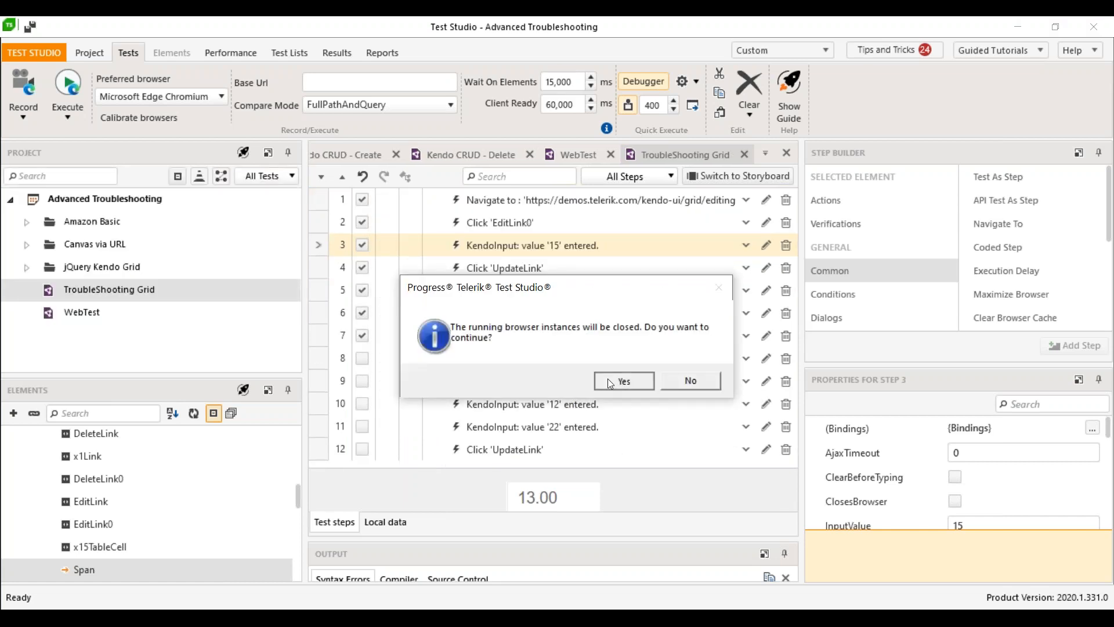
pyautogui.click(608, 378)
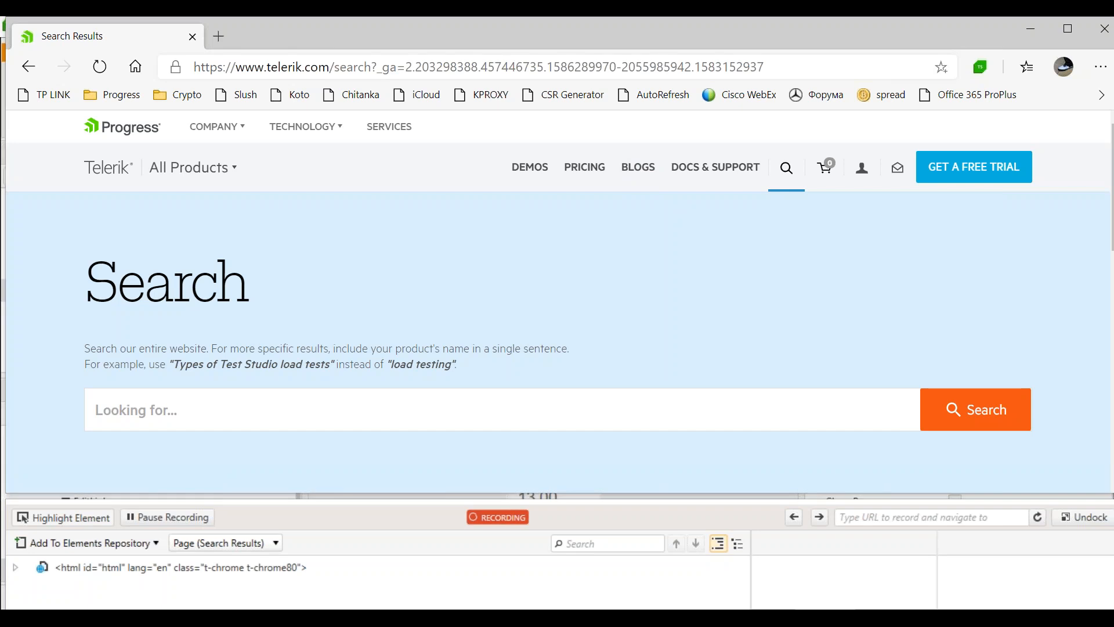
pyautogui.hotkey('alt', 'Tab')
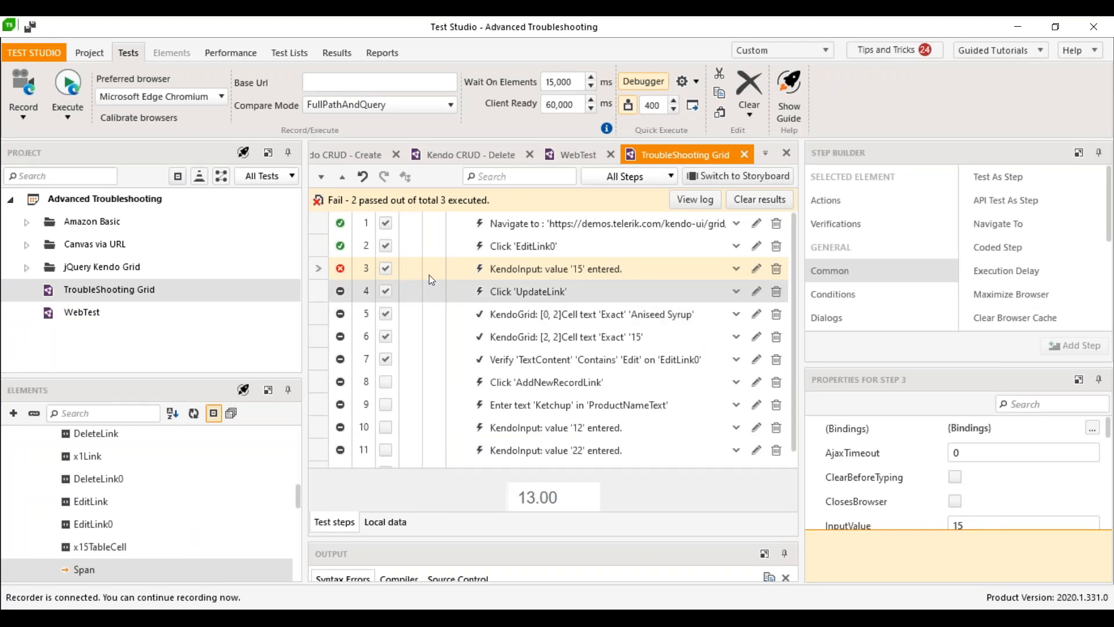
# Step: Examine the failure summary and the comparison images for the KendoInput value '15' step, and close the failure details
pyautogui.moveTo(343, 273)
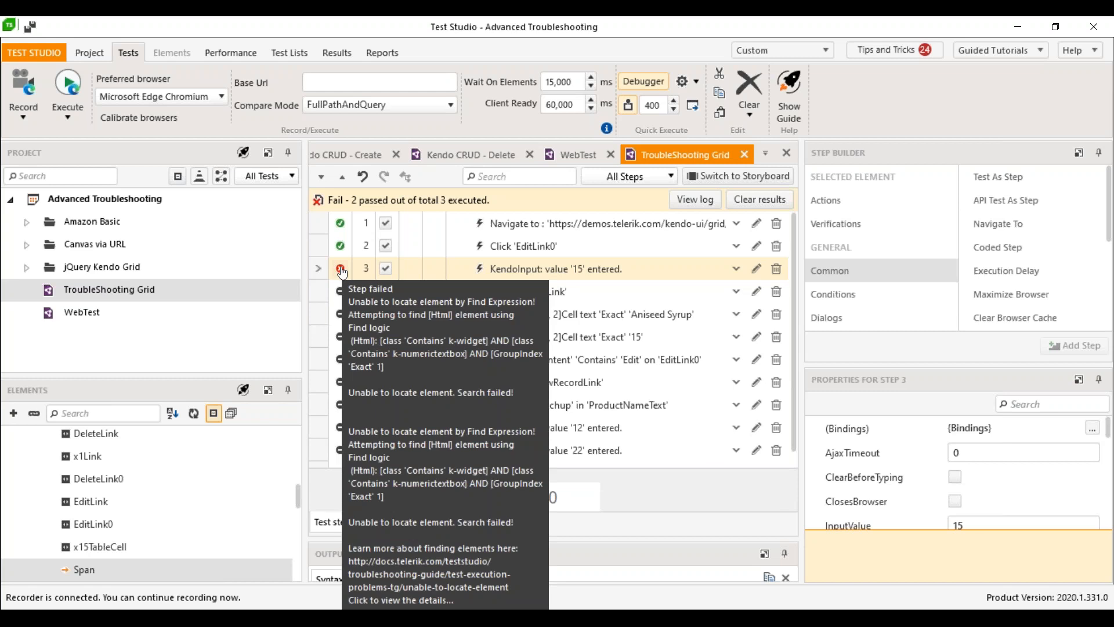
pyautogui.click(342, 271)
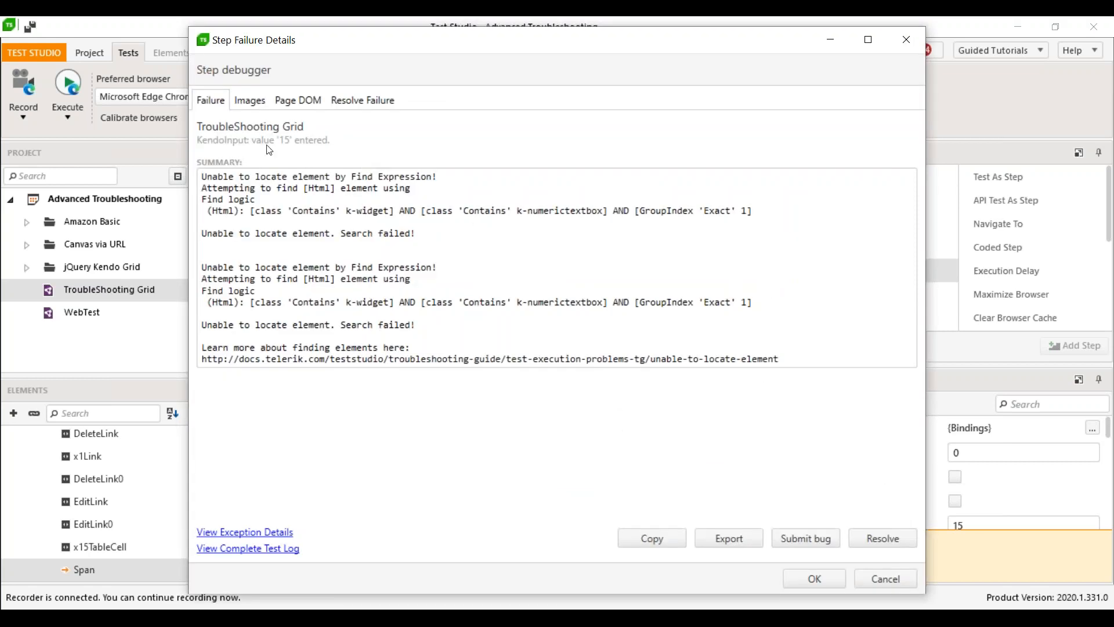
pyautogui.click(255, 105)
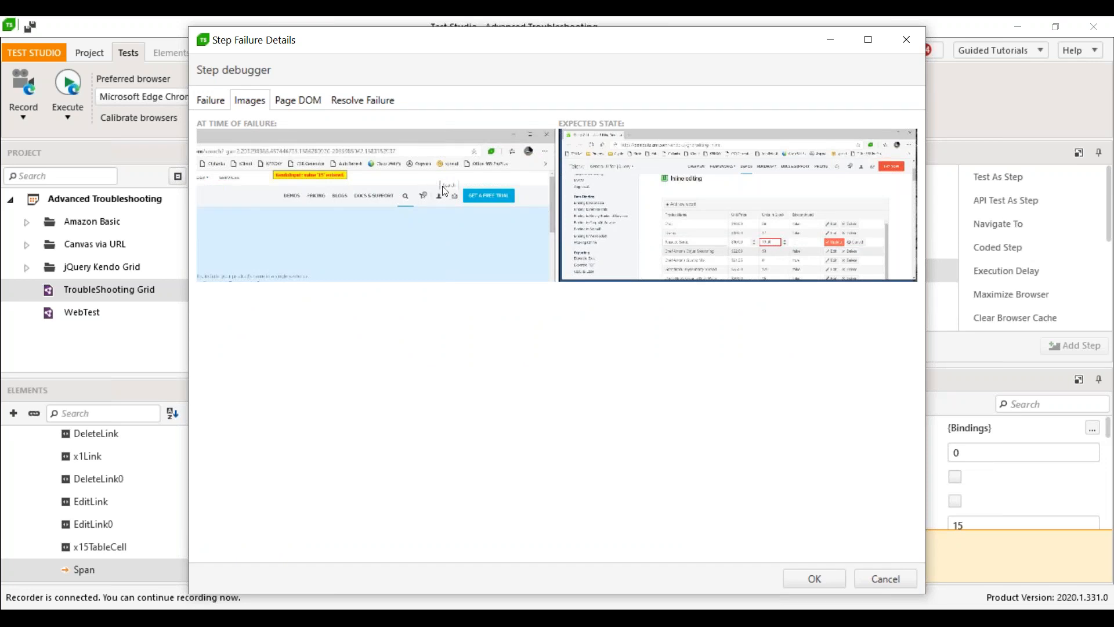
pyautogui.click(215, 102)
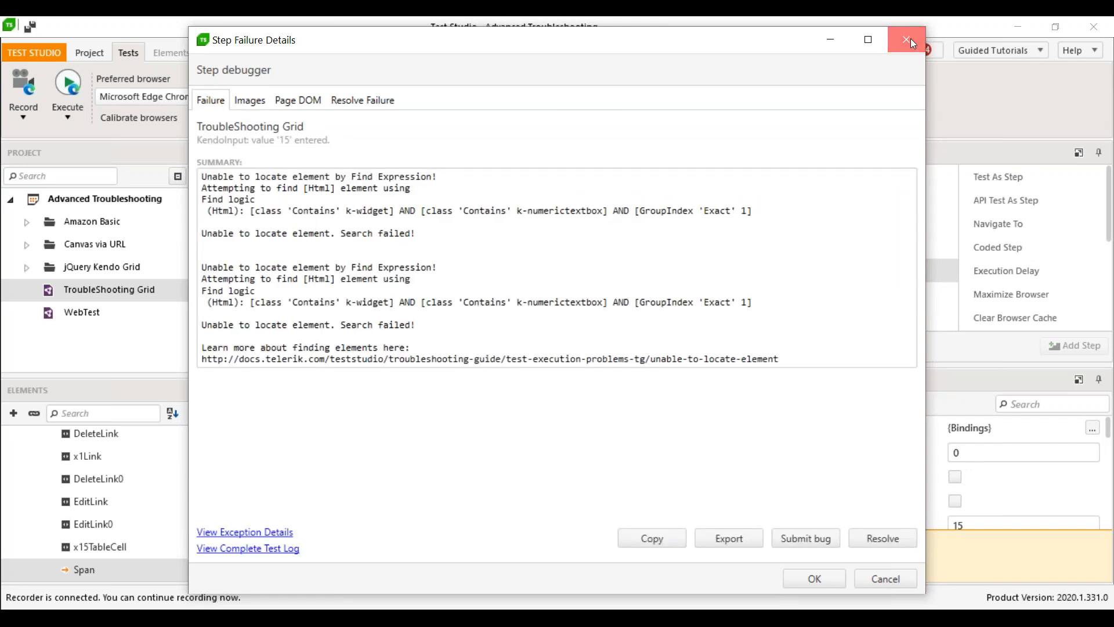
pyautogui.click(909, 41)
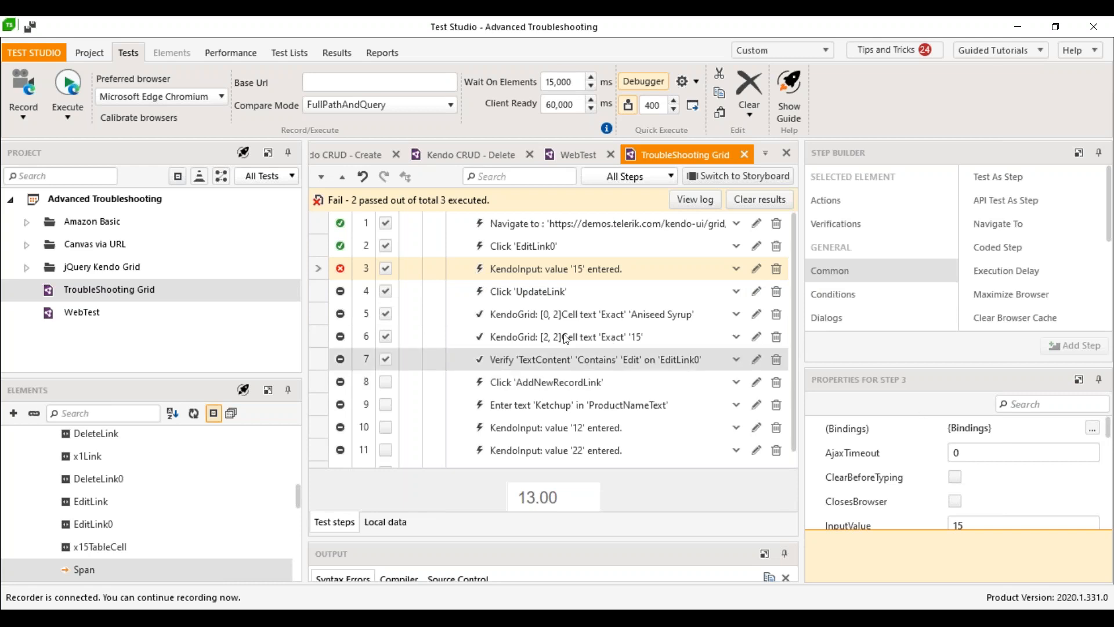
# Step: Undock the properties of the Click 'EditLink0' step and move the floating pane up beside the test steps
pyautogui.click(564, 249)
pyautogui.scroll(-1, 986, 464)
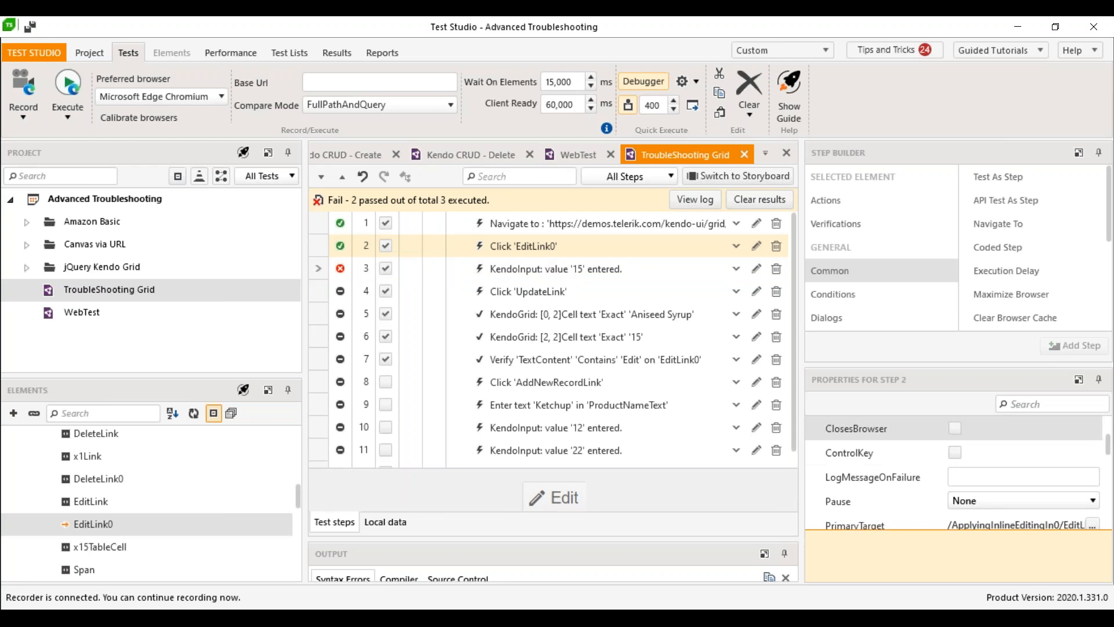
pyautogui.click(1077, 380)
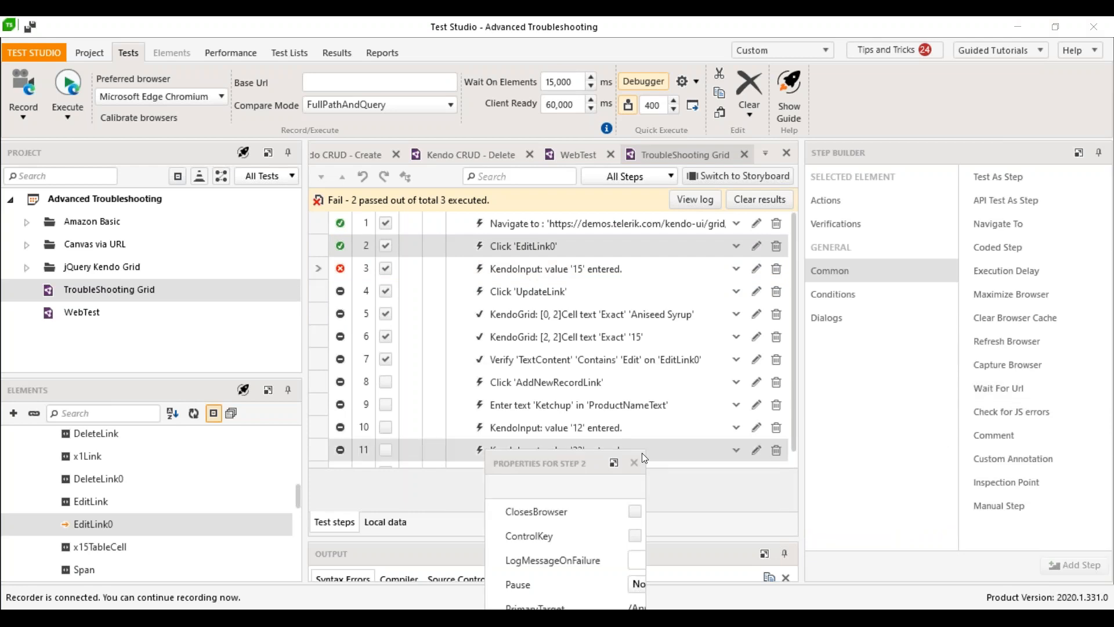
pyautogui.moveTo(645, 449); pyautogui.dragTo(868, 312)
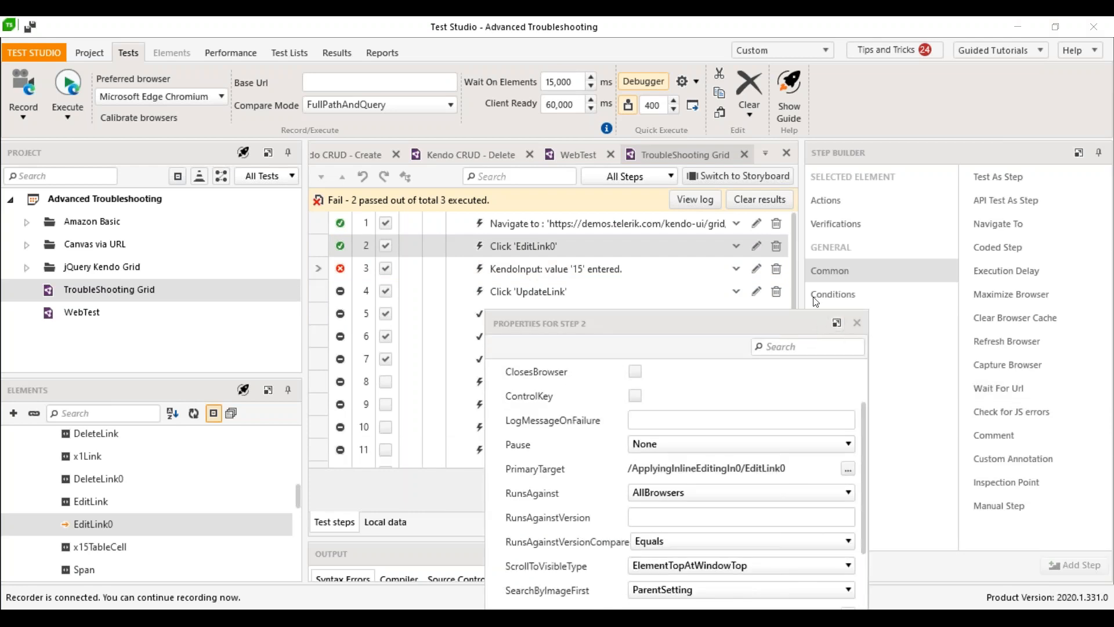
pyautogui.moveTo(814, 330); pyautogui.dragTo(806, 270)
# Step: Set ScrollToVisibleType of the Click 'EditLink0' step to ElementCenterAtWindowCenter and dock the properties pane again
pyautogui.scroll(-1, 746, 459)
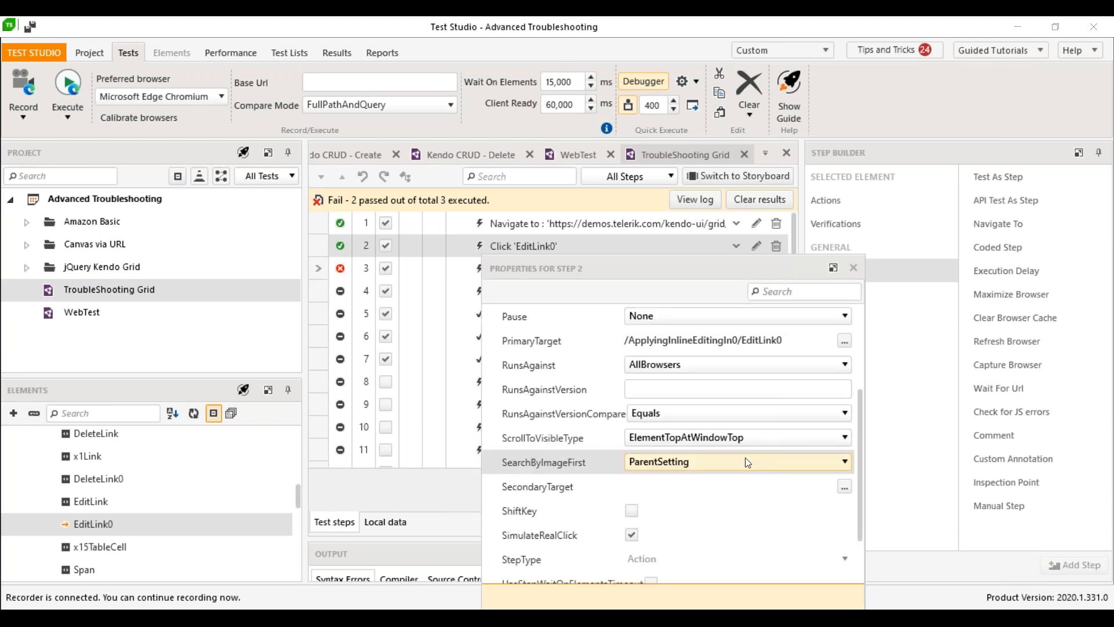
pyautogui.click(761, 442)
pyautogui.click(762, 445)
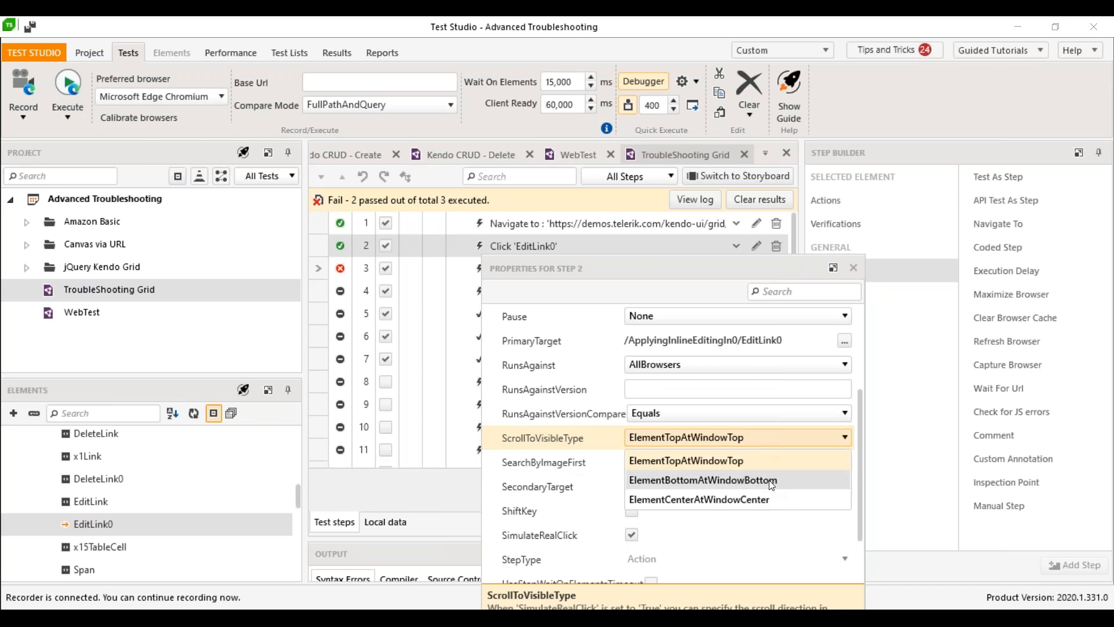
pyautogui.click(774, 503)
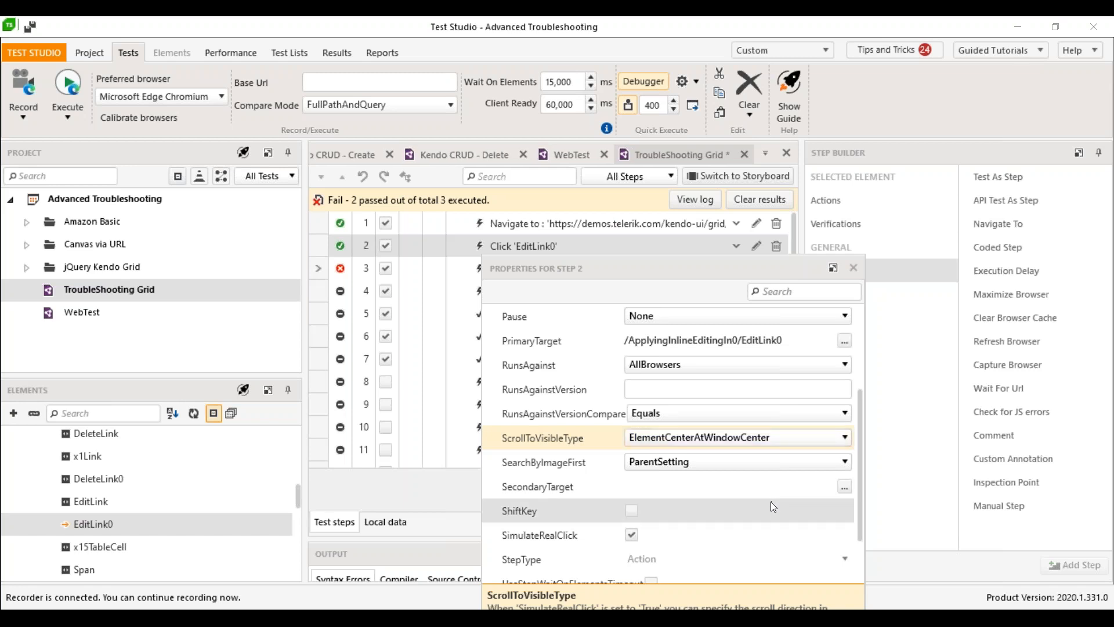
pyautogui.click(772, 439)
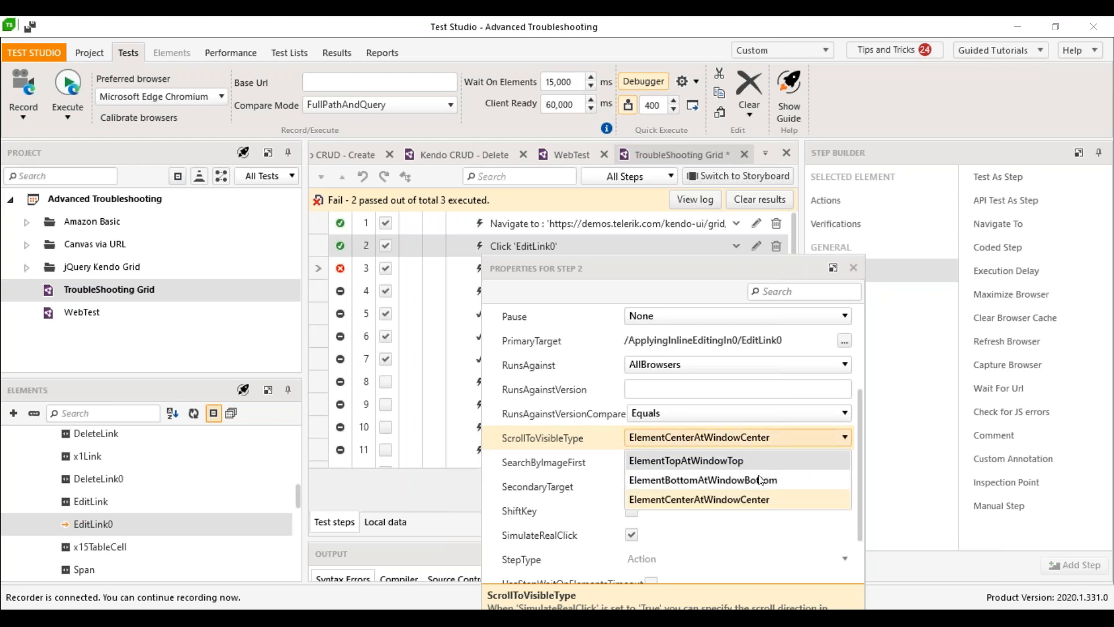
pyautogui.click(761, 499)
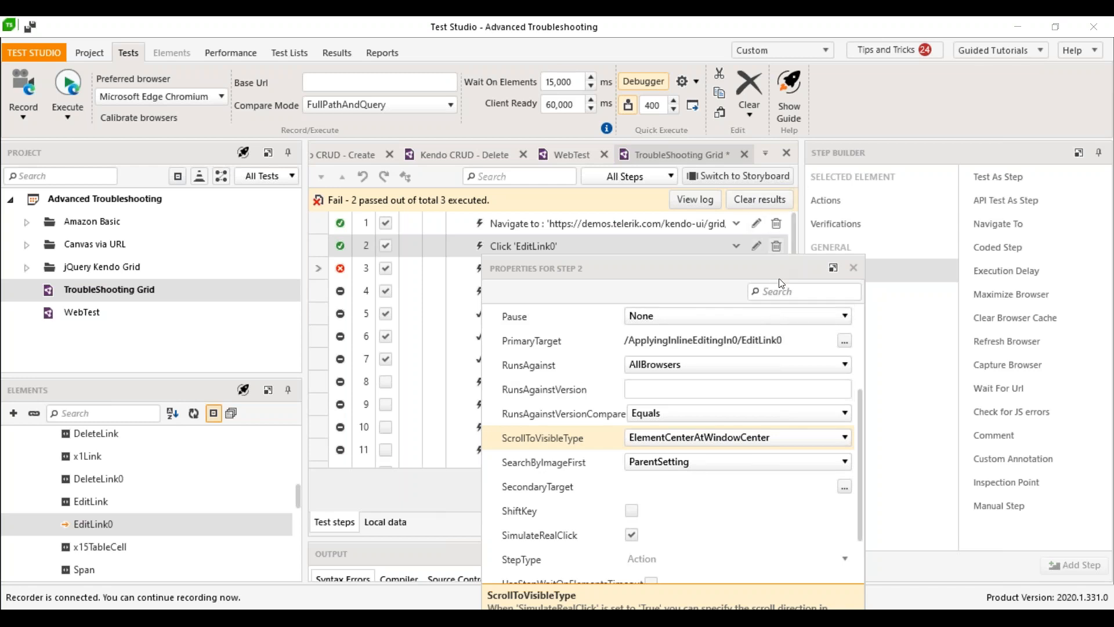
pyautogui.click(835, 269)
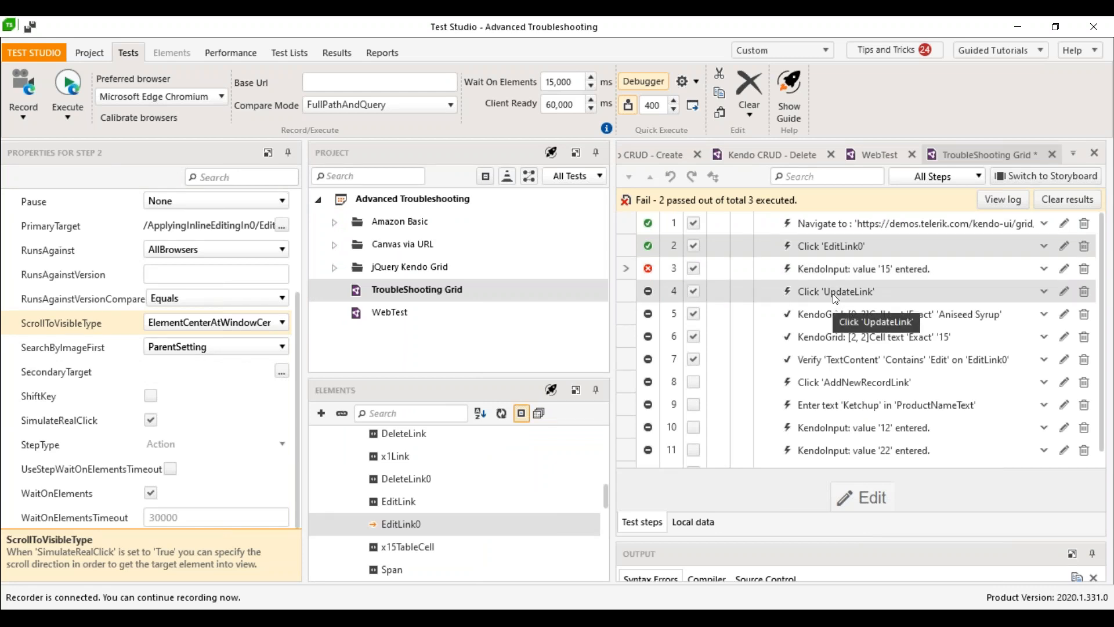
# Step: Set ScrollToVisibleType of the Click 'UpdateLink' step to ElementCenterAtWindowCenter
pyautogui.click(835, 297)
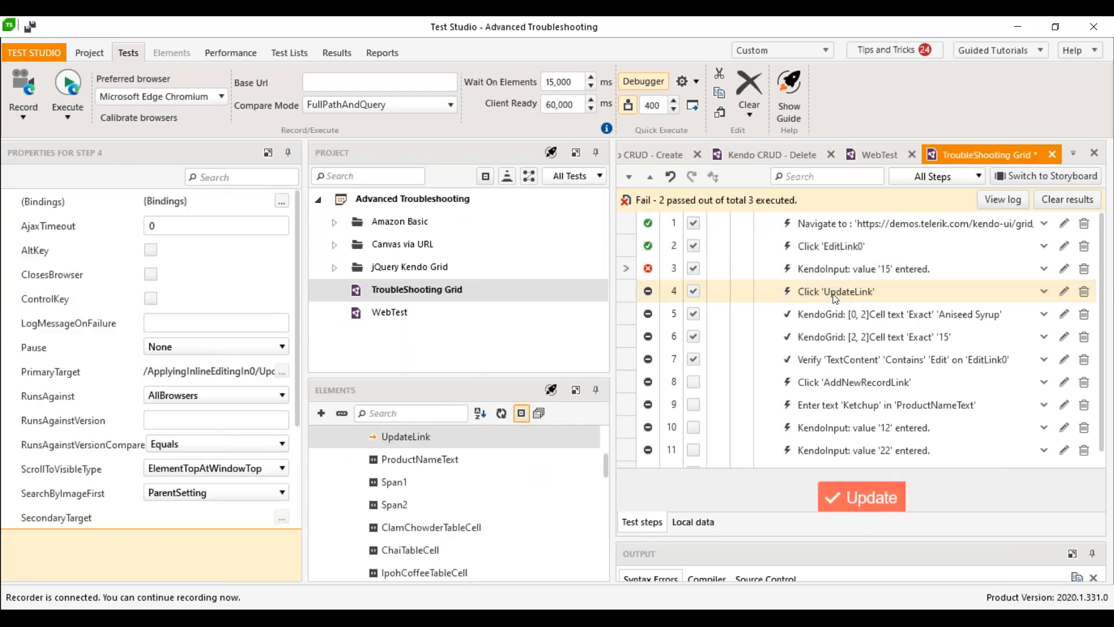
pyautogui.click(218, 469)
pyautogui.click(219, 469)
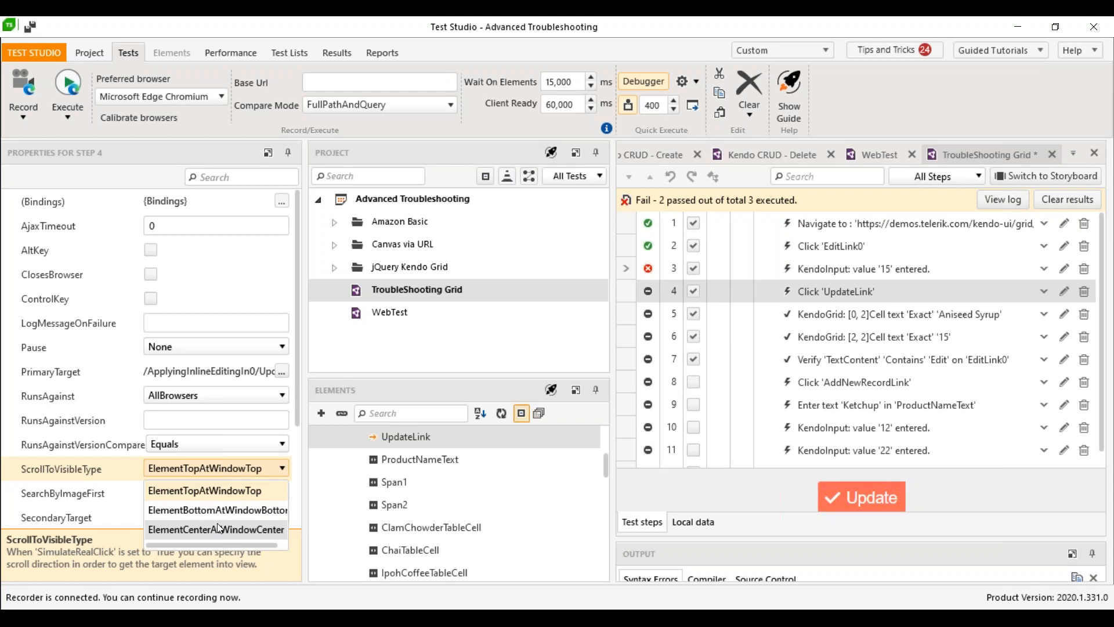
pyautogui.click(217, 528)
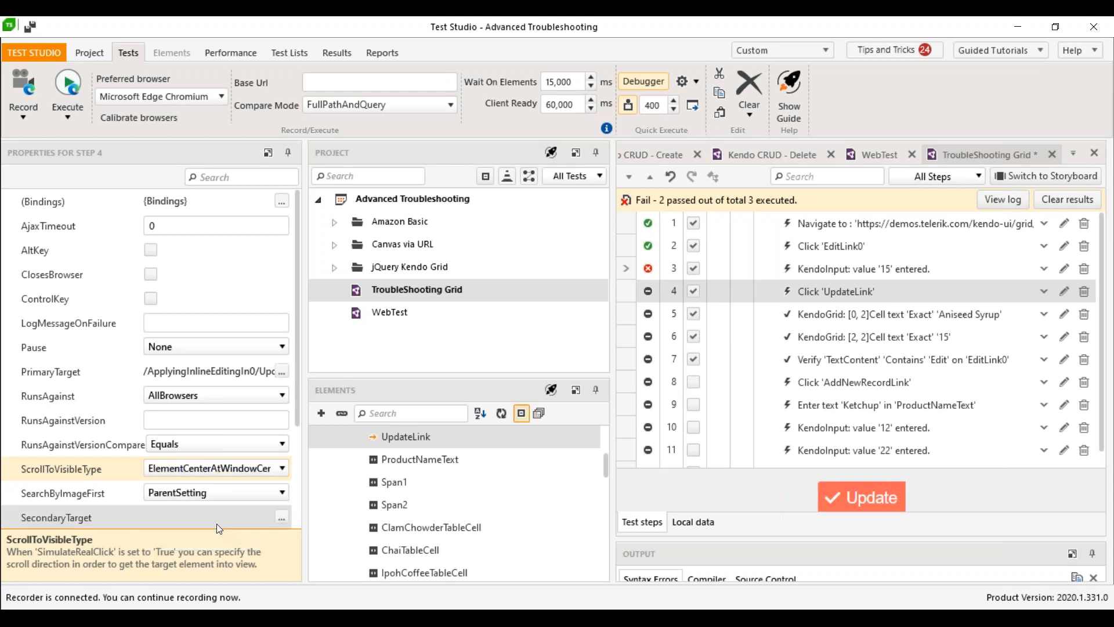
pyautogui.scroll(-3, 218, 527)
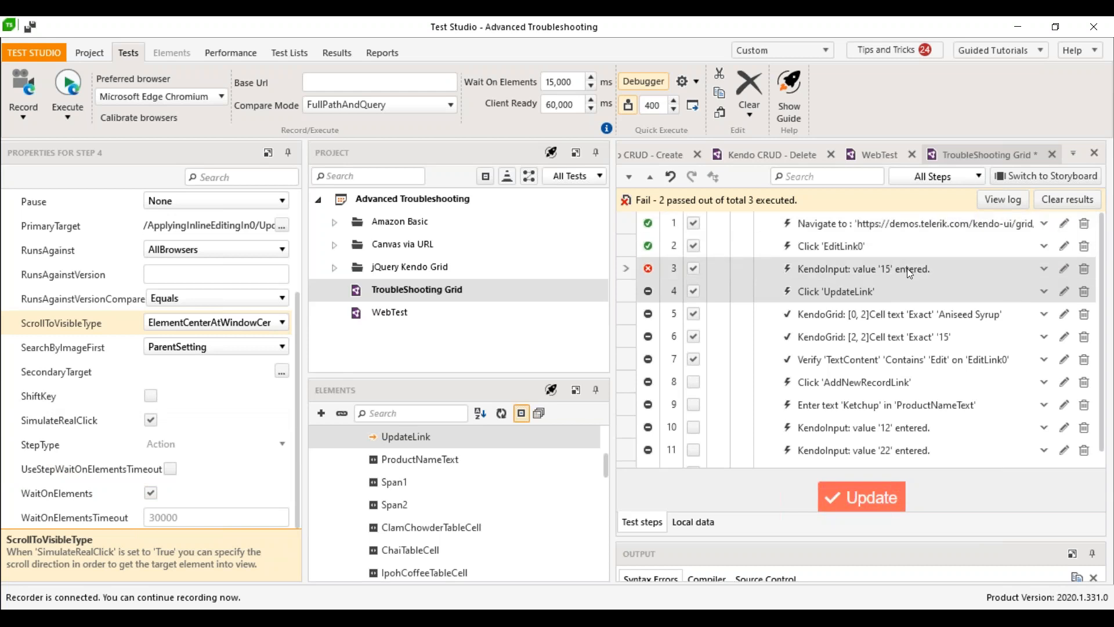
pyautogui.scroll(3, 87, 290)
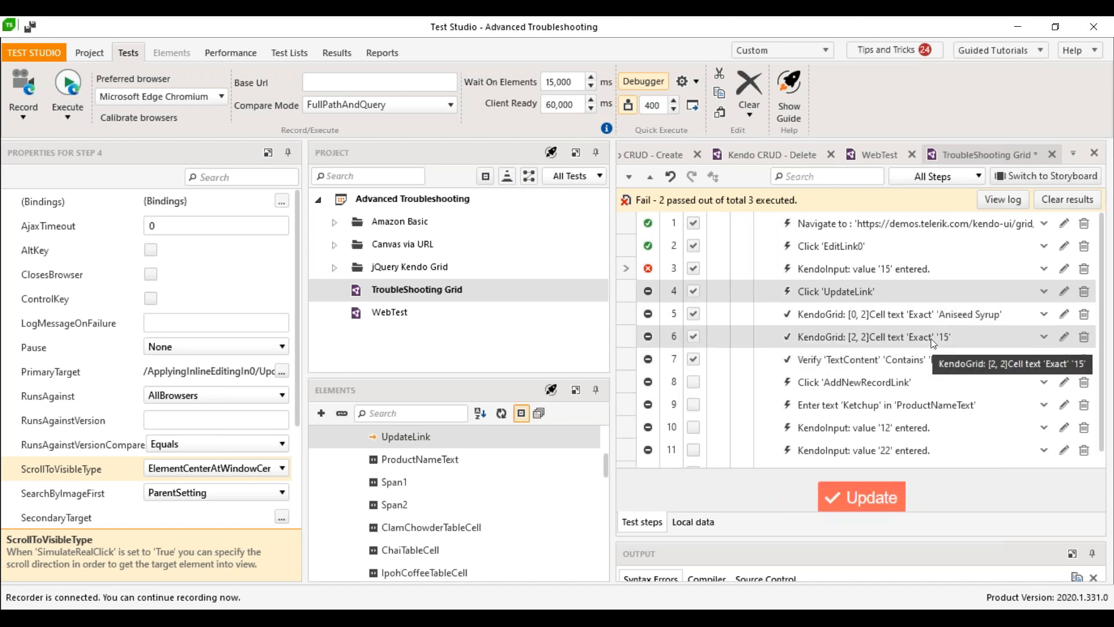
# Step: Run only the selected steps from Click 'EditLink0' through the 'EditLink0' TextContent verification, saving TroubleShooting Grid.tstest
pyautogui.click(898, 253)
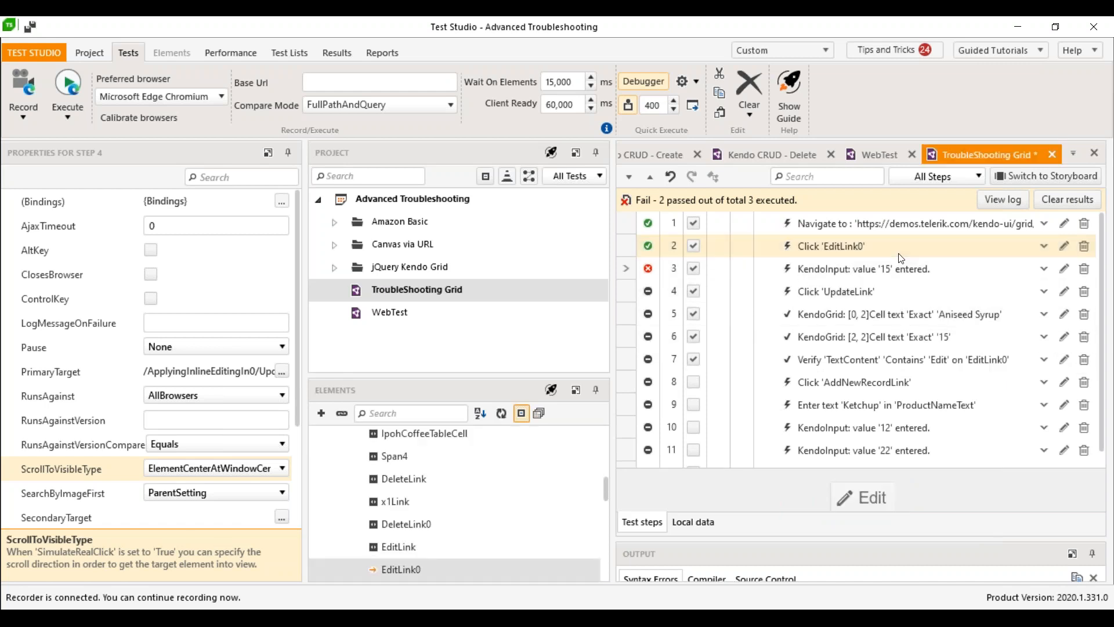
pyautogui.keyDown('shift'); pyautogui.click(903, 360); pyautogui.keyUp('shift')
pyautogui.rightClick(896, 297)
pyautogui.moveTo(932, 344)
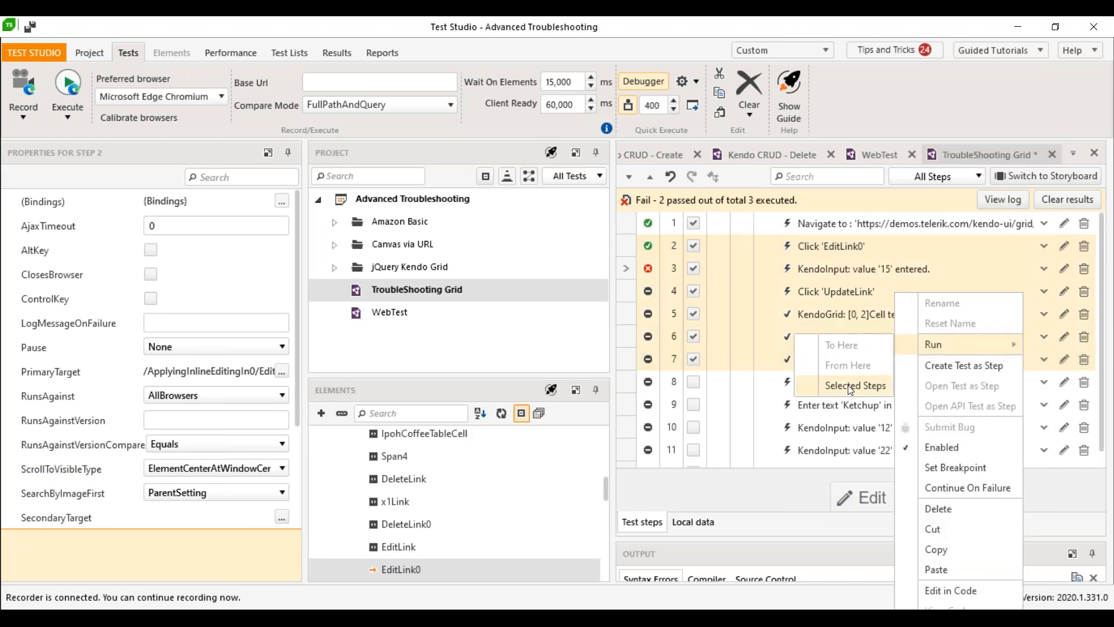
pyautogui.click(848, 384)
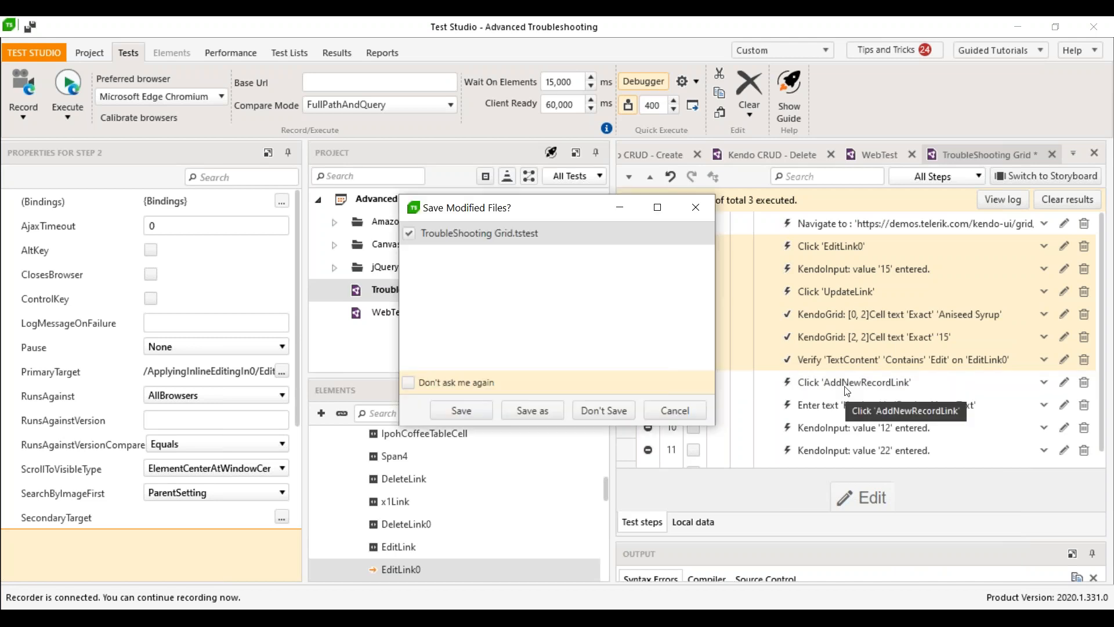
pyautogui.click(462, 411)
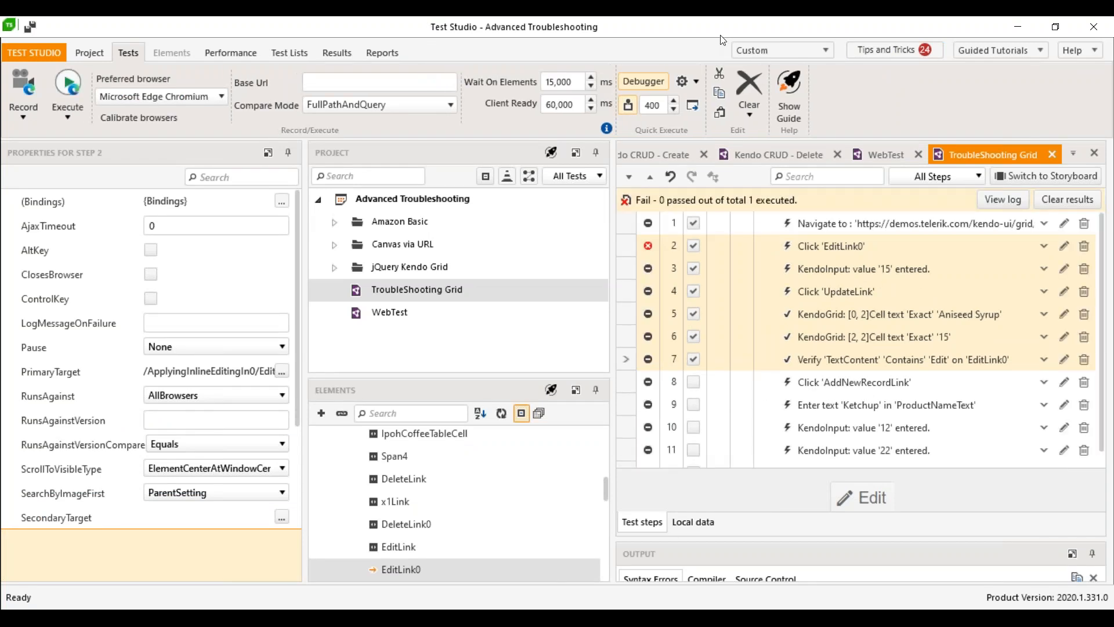
# Step: Check the browser behind Test Studio, then examine the Click 'EditLink0' failure summary and comparison images and close the failure details
pyautogui.moveTo(716, 32); pyautogui.dragTo(606, 84)
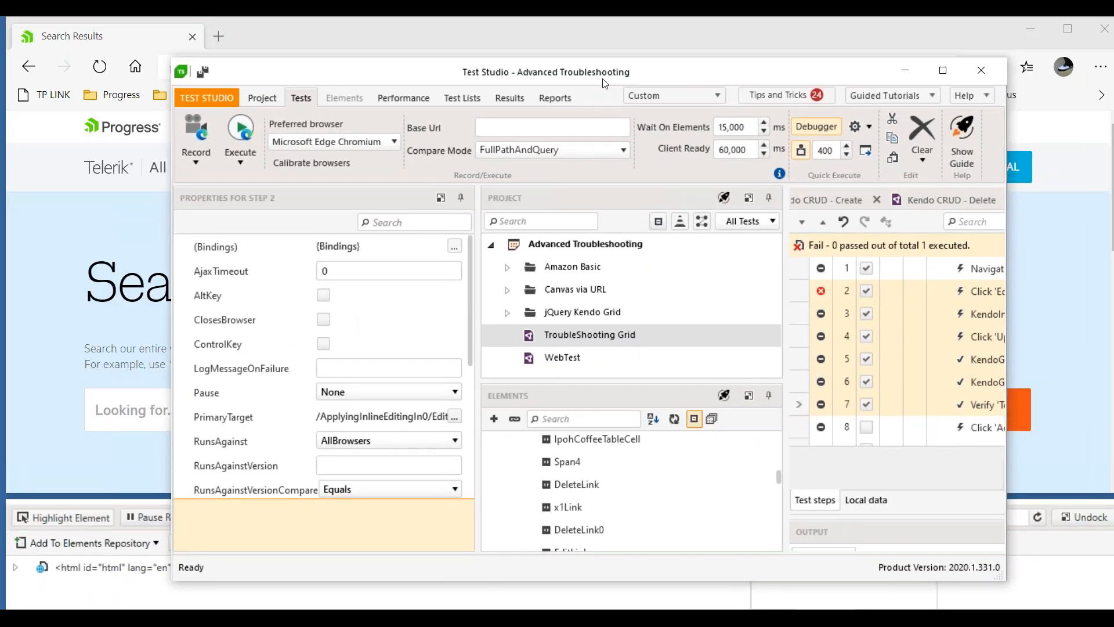
pyautogui.doubleClick(605, 84)
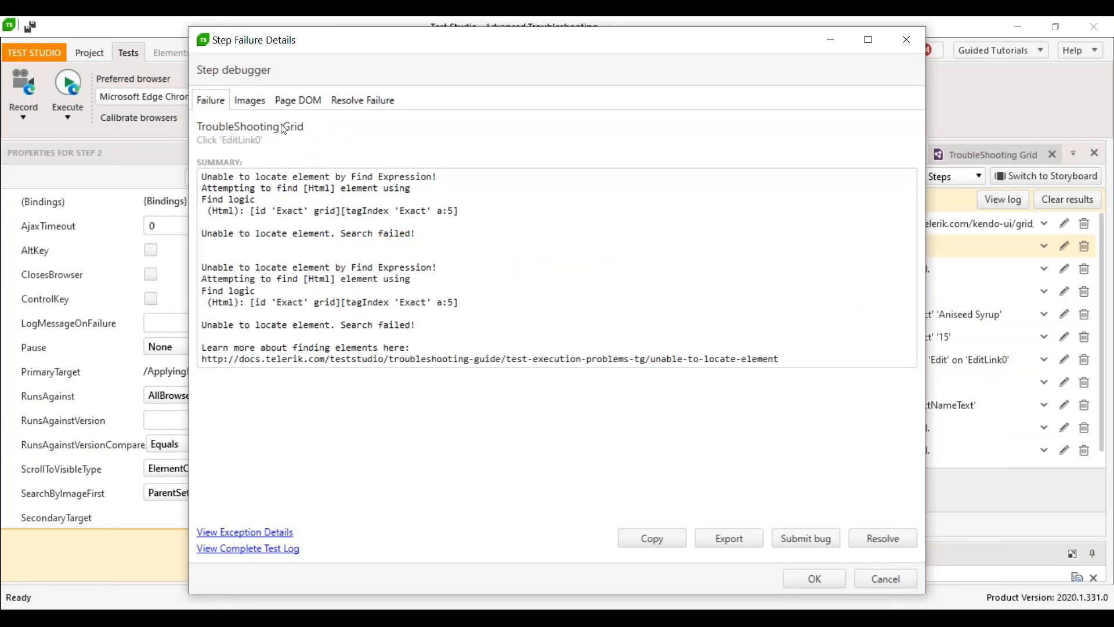
pyautogui.click(246, 101)
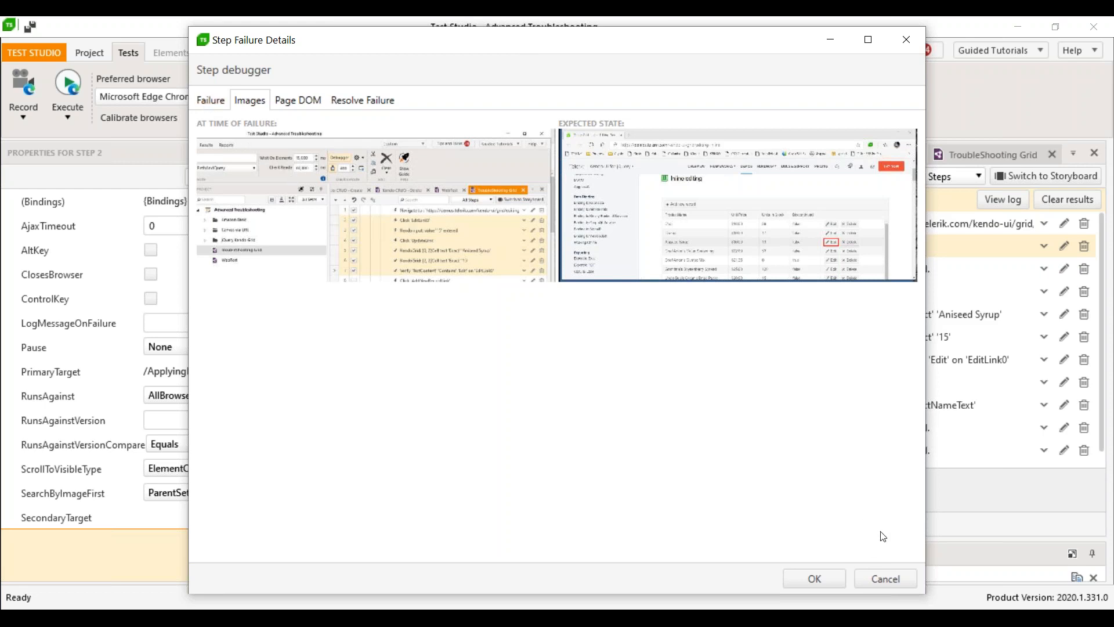
pyautogui.click(885, 582)
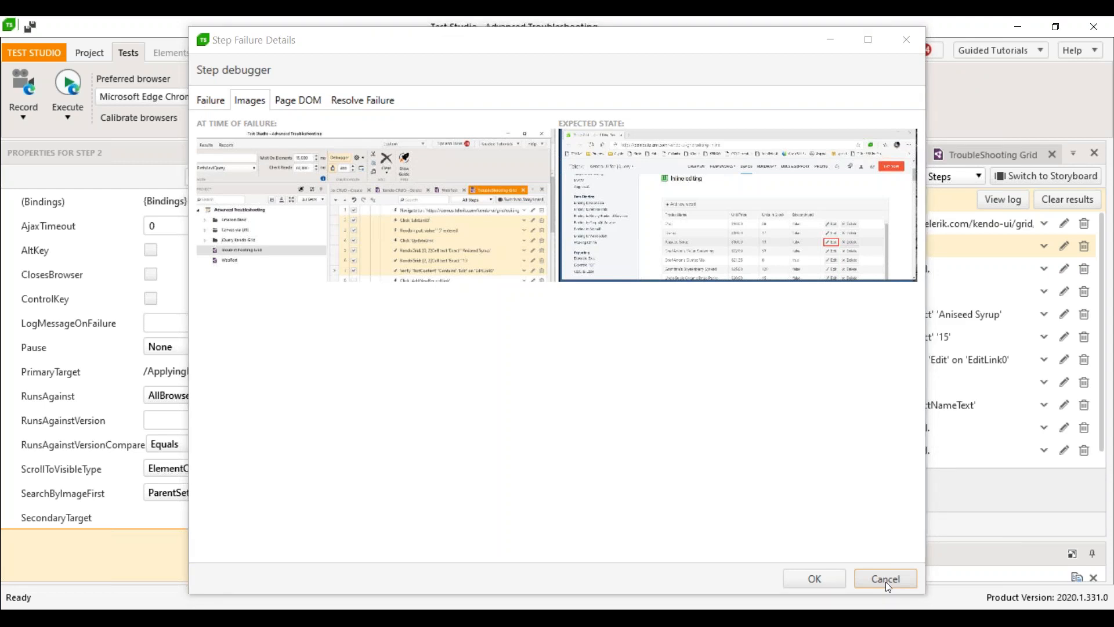
pyautogui.click(885, 581)
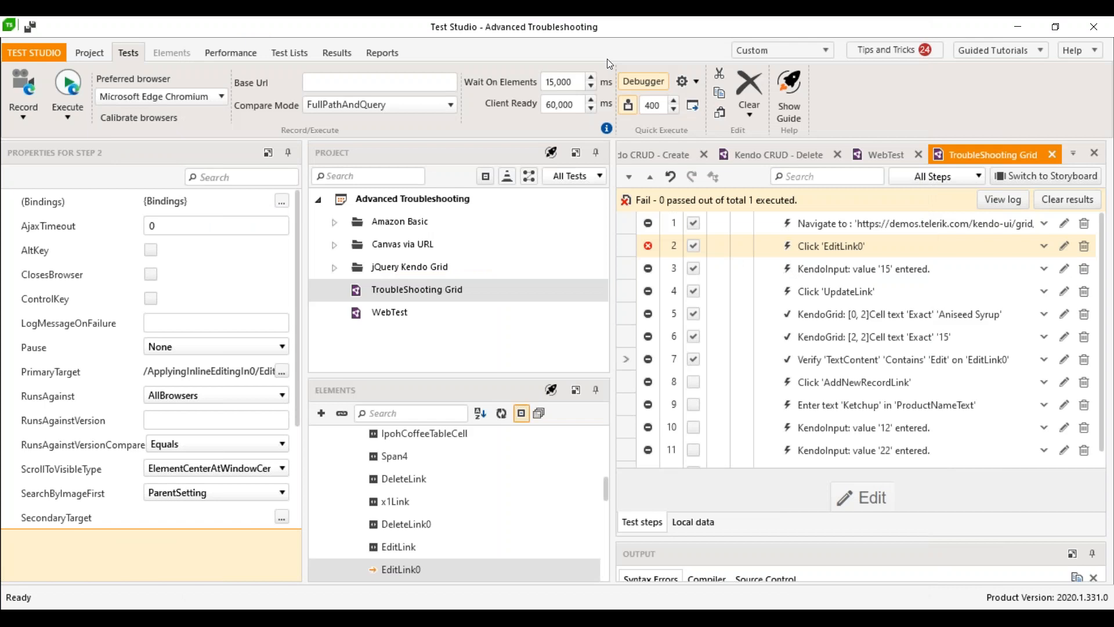
# Step: Move Test Studio aside to inspect the Search Results page in the recording browser, then return to Test Studio and maximize it
pyautogui.moveTo(607, 58); pyautogui.dragTo(1113, 174)
pyautogui.scroll(-10, 633, 353)
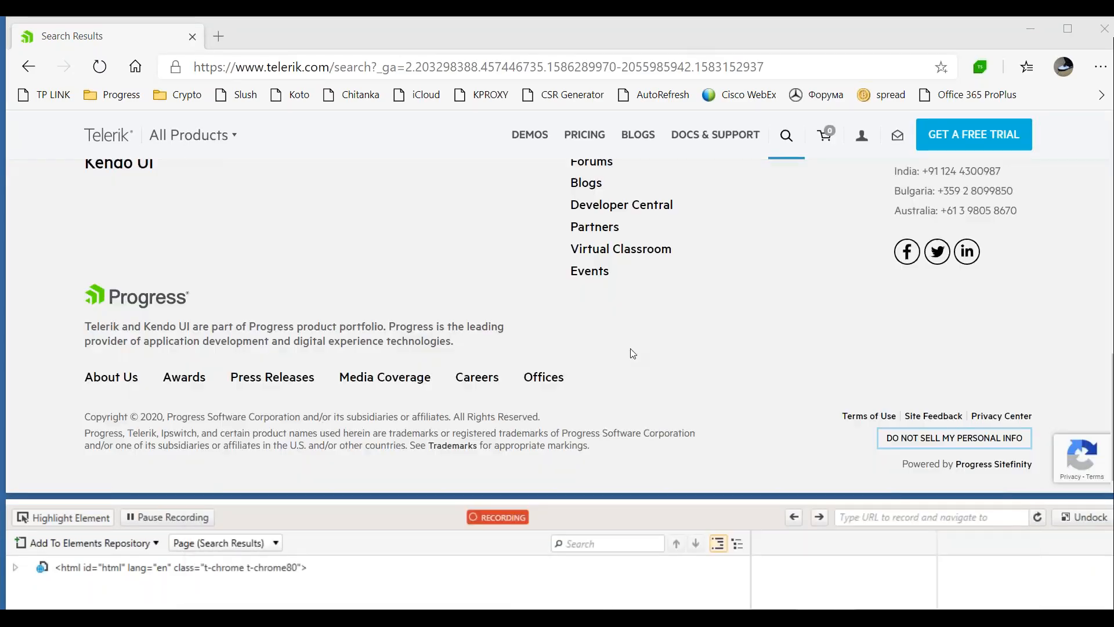
pyautogui.scroll(5, 633, 354)
pyautogui.scroll(3, 632, 354)
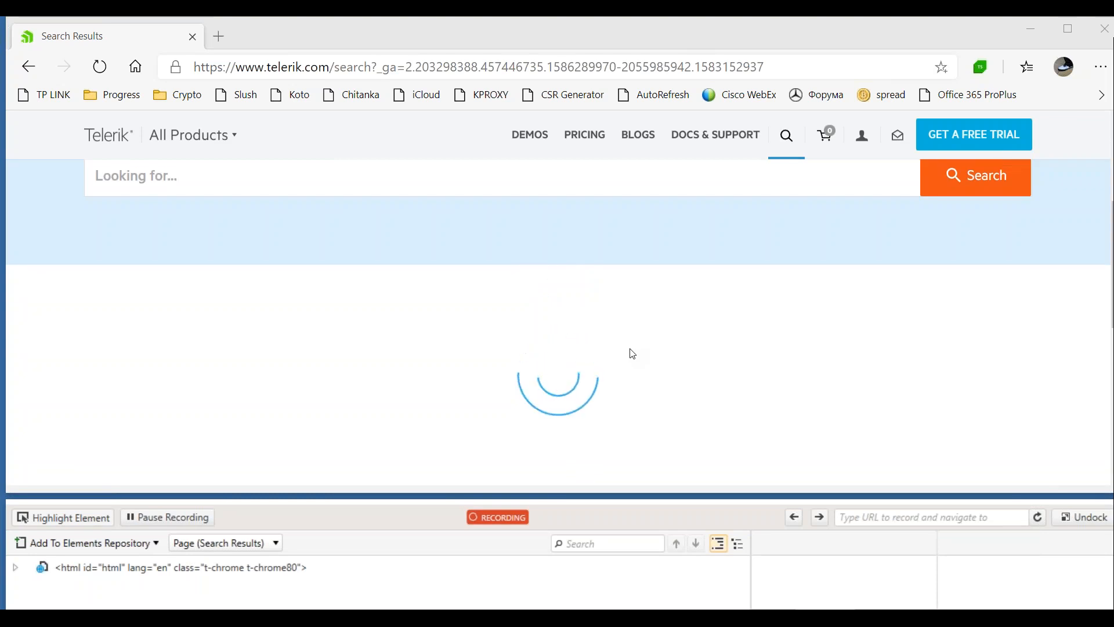
pyautogui.scroll(1, 632, 354)
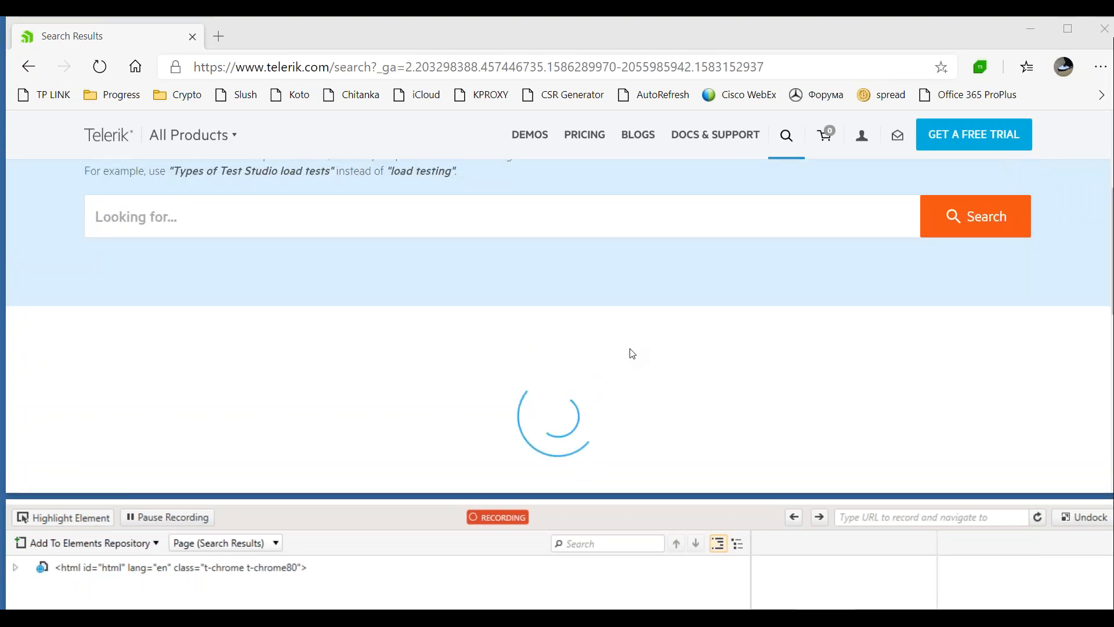
pyautogui.scroll(-4, 632, 354)
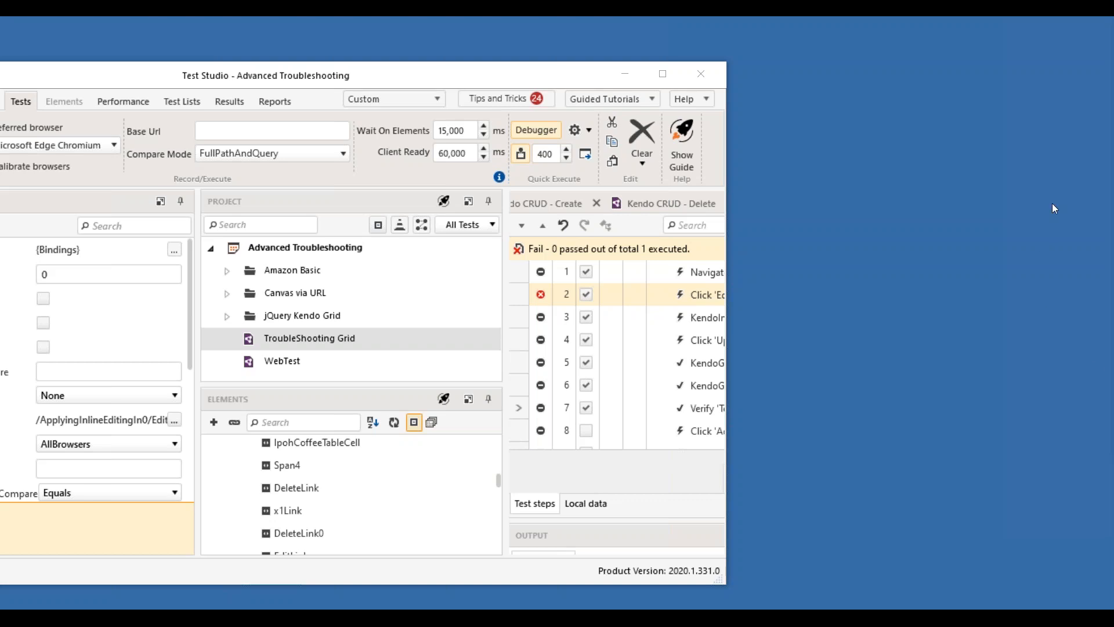
pyautogui.click(455, 75)
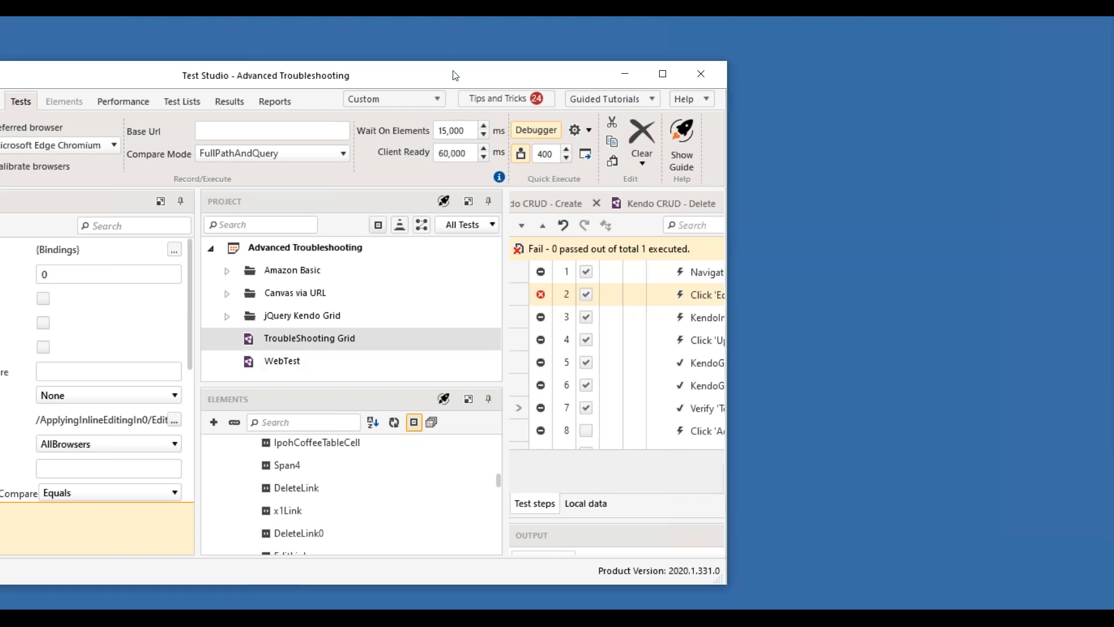
pyautogui.doubleClick(455, 75)
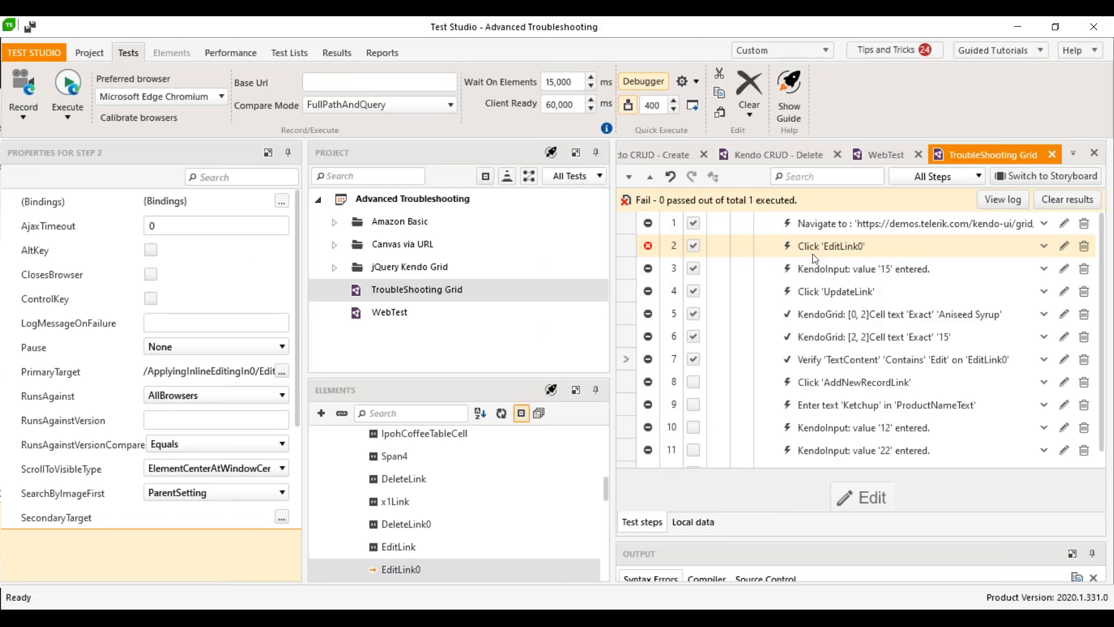
# Step: Rerun the selected steps from Click 'EditLink0' through the 'EditLink0' TextContent verification
pyautogui.keyDown('shift'); pyautogui.click(834, 360); pyautogui.keyUp('shift')
pyautogui.rightClick(835, 286)
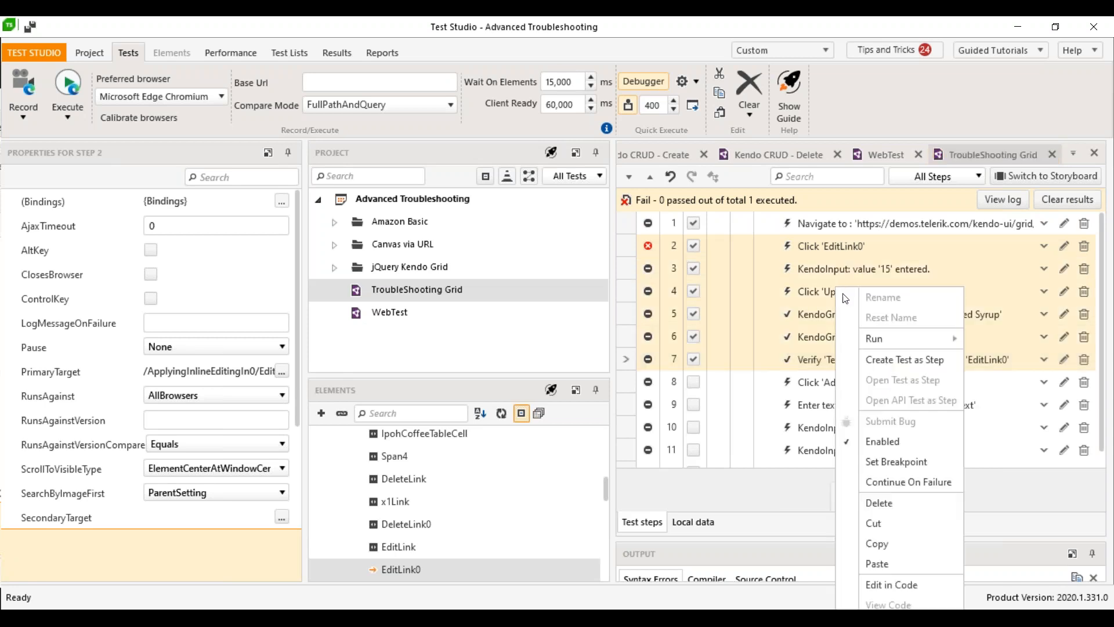
pyautogui.moveTo(905, 339)
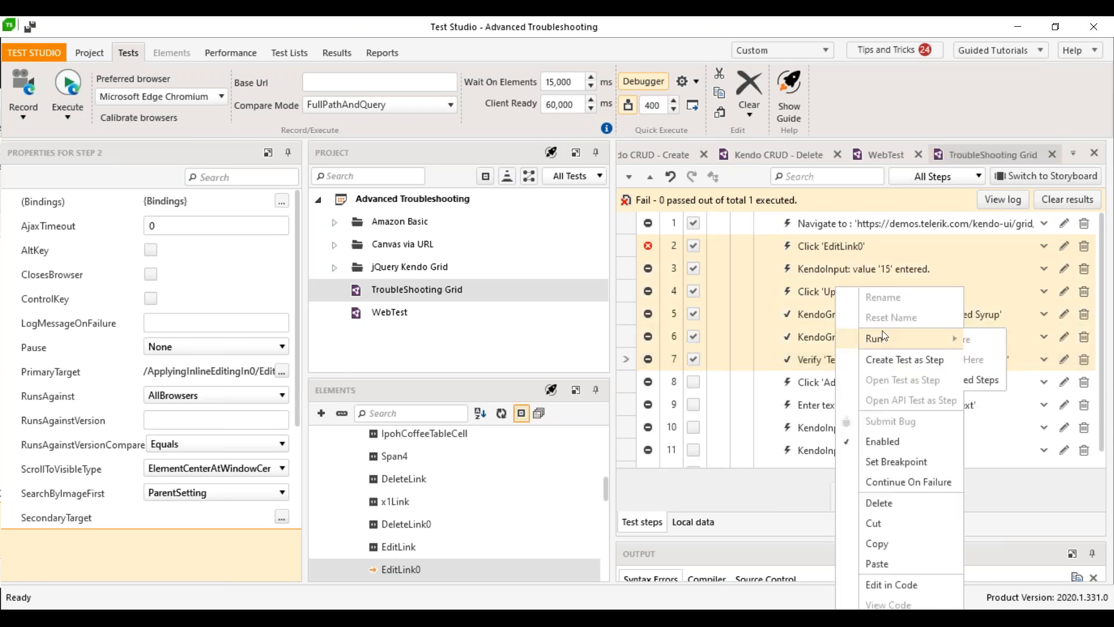
pyautogui.click(994, 378)
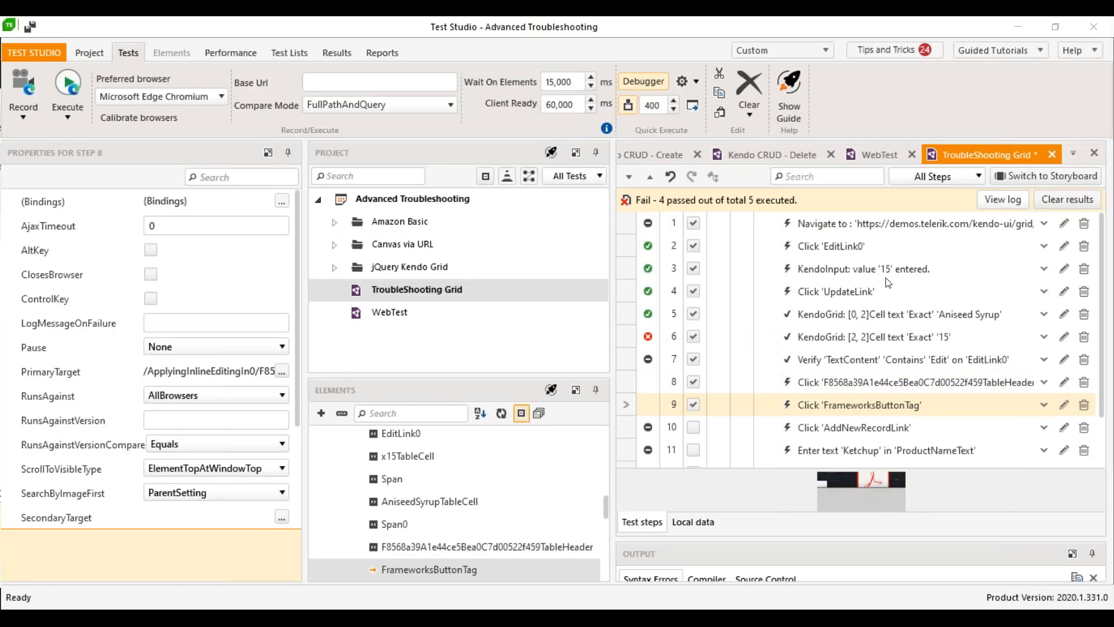
# Step: Examine the failure summary and comparison images for the KendoGrid [2, 2] cell text '15' verification, and close the failure details
pyautogui.moveTo(648, 343)
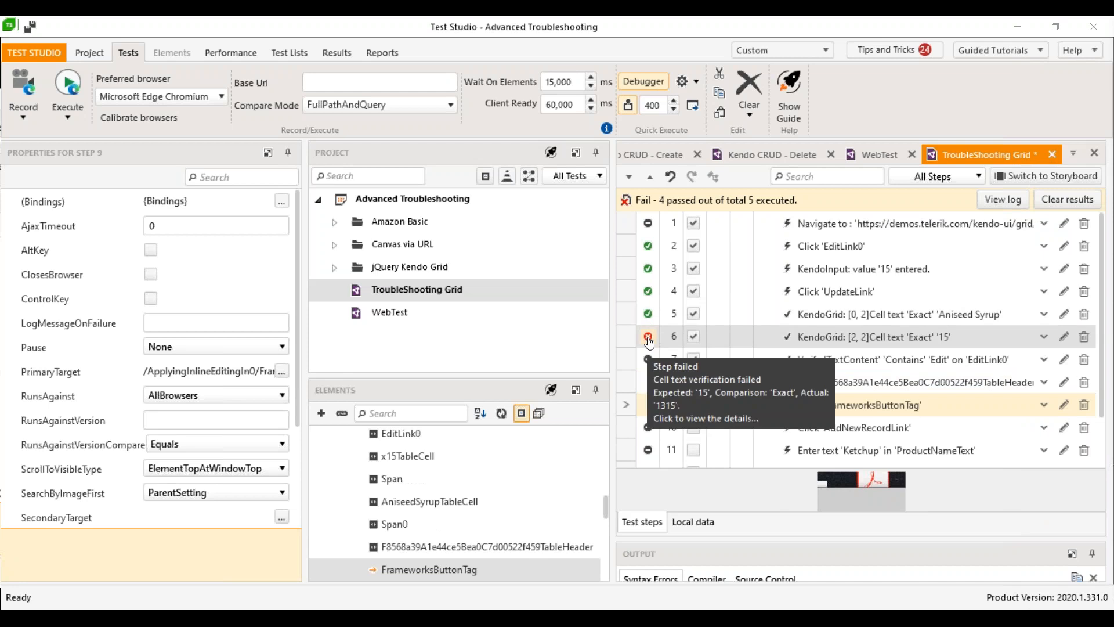
pyautogui.click(649, 342)
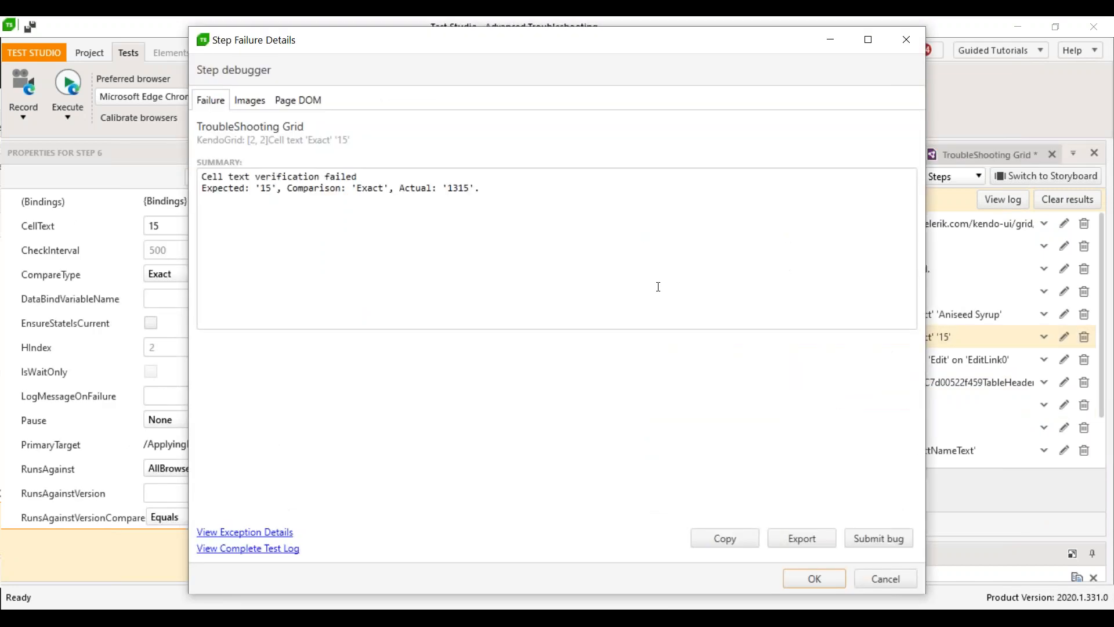
pyautogui.click(249, 100)
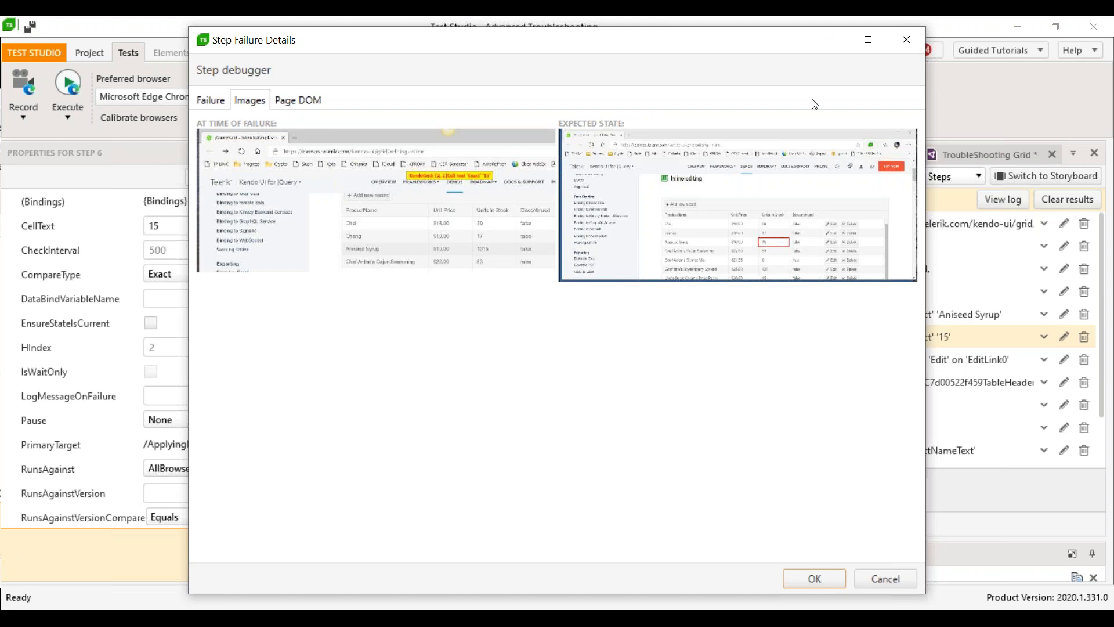
pyautogui.click(908, 43)
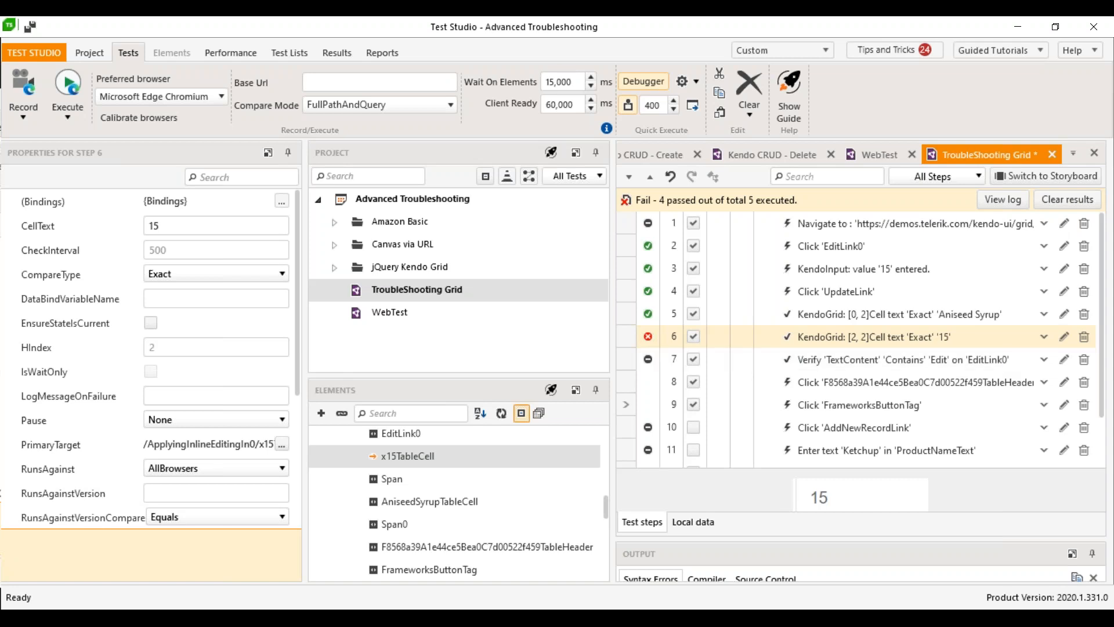
# Step: Bring the recording browser with the Kendo UI Inline editing grid onto the main screen and enlarge its window
pyautogui.moveTo(1113, 53); pyautogui.dragTo(510, 114)
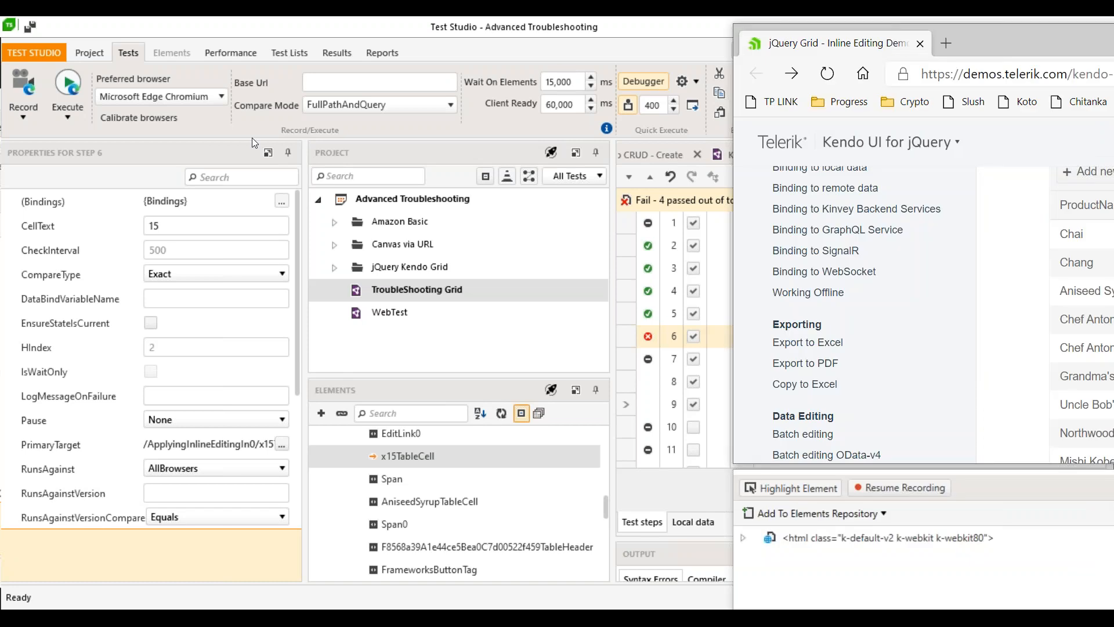
pyautogui.moveTo(252, 138); pyautogui.dragTo(229, 142)
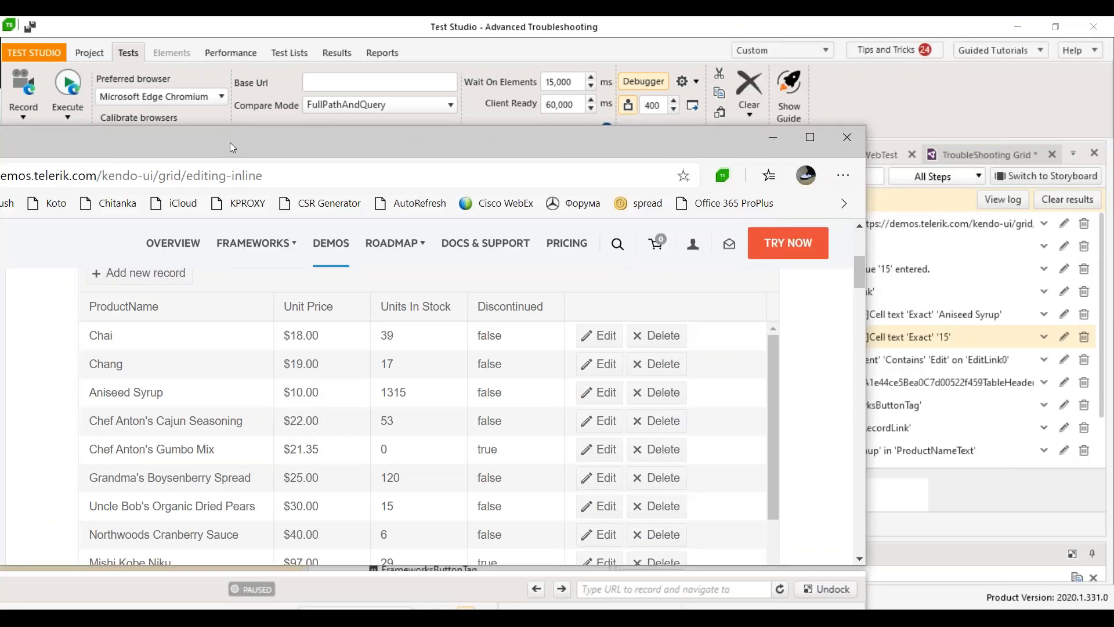
pyautogui.doubleClick(230, 144)
# Step: Add a grid record named 'new row' with unit price 12 and 12 units in stock, and save it
pyautogui.click(386, 272)
pyautogui.write('new row')
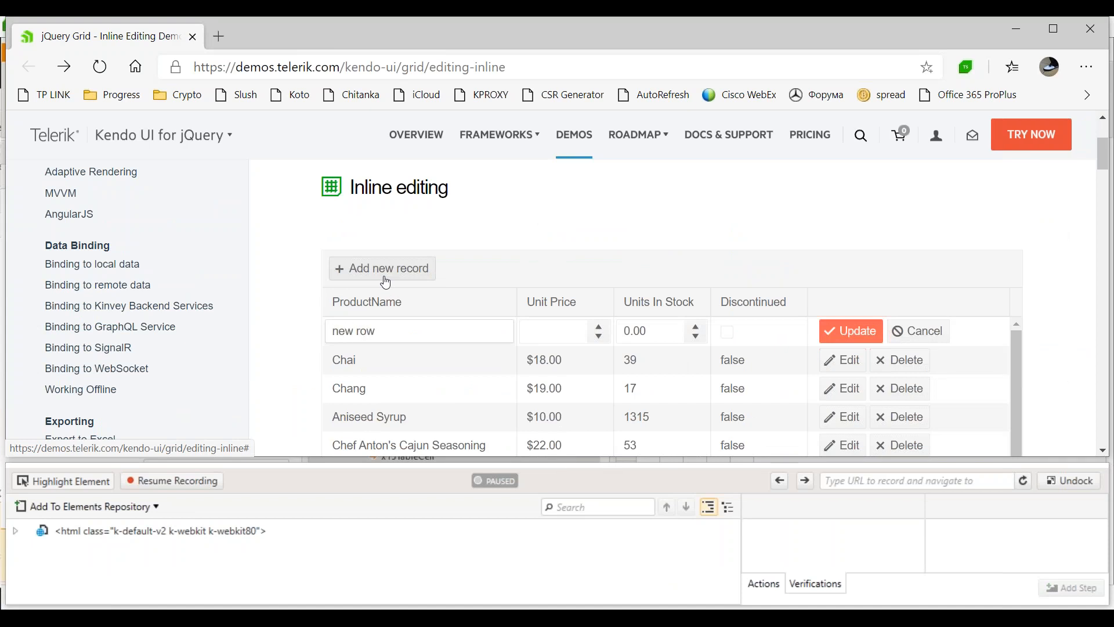
pyautogui.click(560, 336)
pyautogui.write('12')
pyautogui.click(662, 332)
pyautogui.write('12')
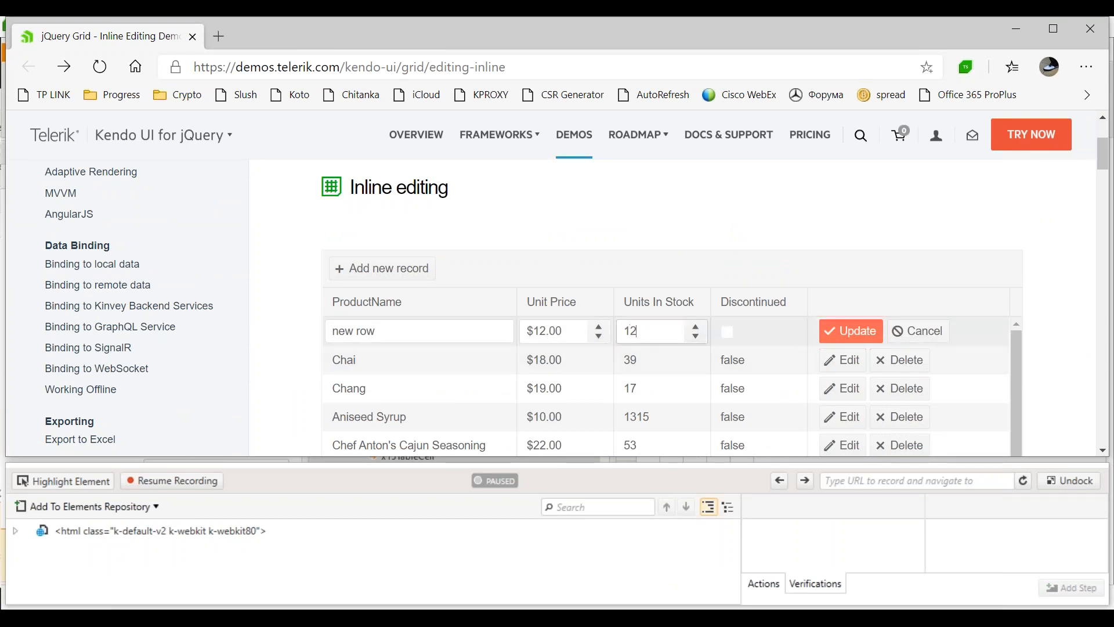
pyautogui.click(842, 337)
pyautogui.click(836, 331)
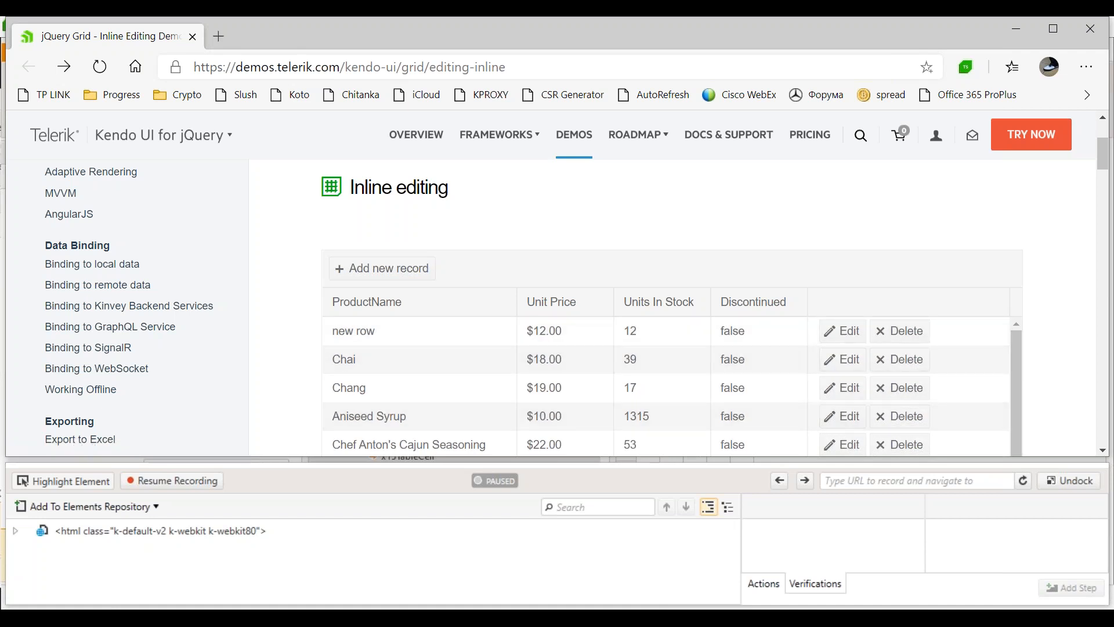
# Step: Rerun the selected steps from Click 'EditLink0' through the KendoGrid [2, 2] cell text '15' verification, saving the modified test
pyautogui.hotkey('alt', 'Tab')
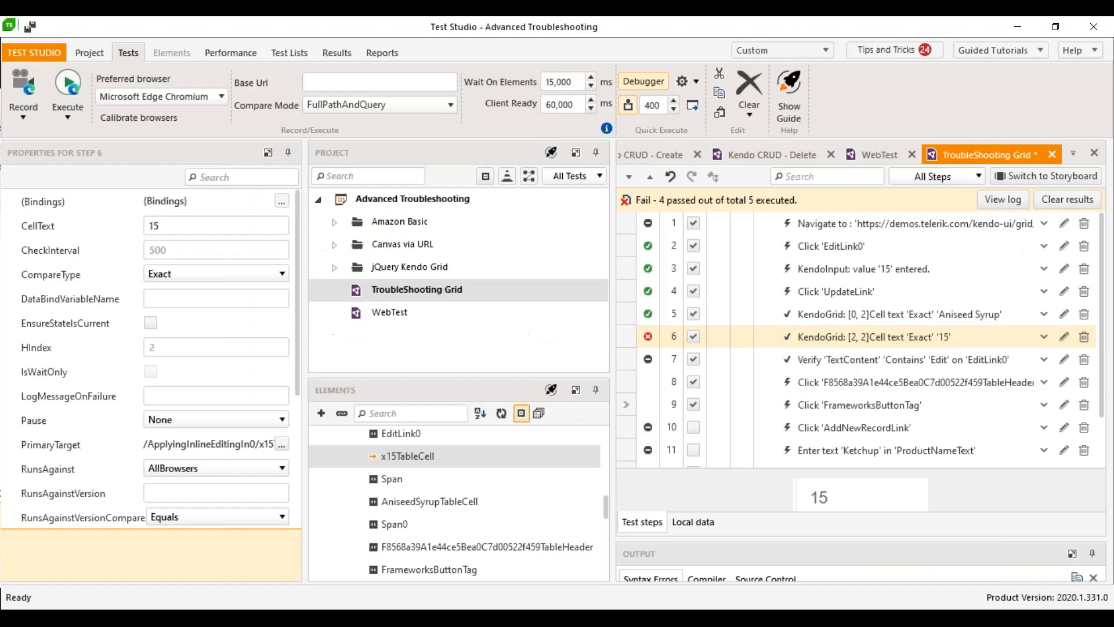
pyautogui.click(813, 251)
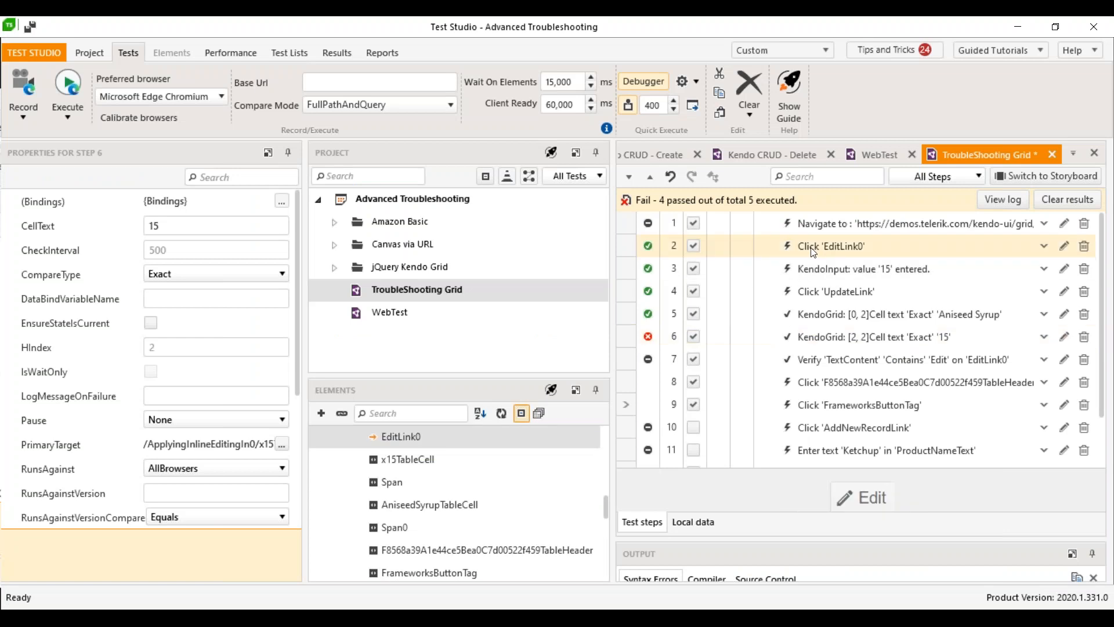
pyautogui.keyDown('shift'); pyautogui.click(836, 336); pyautogui.keyUp('shift')
pyautogui.rightClick(853, 273)
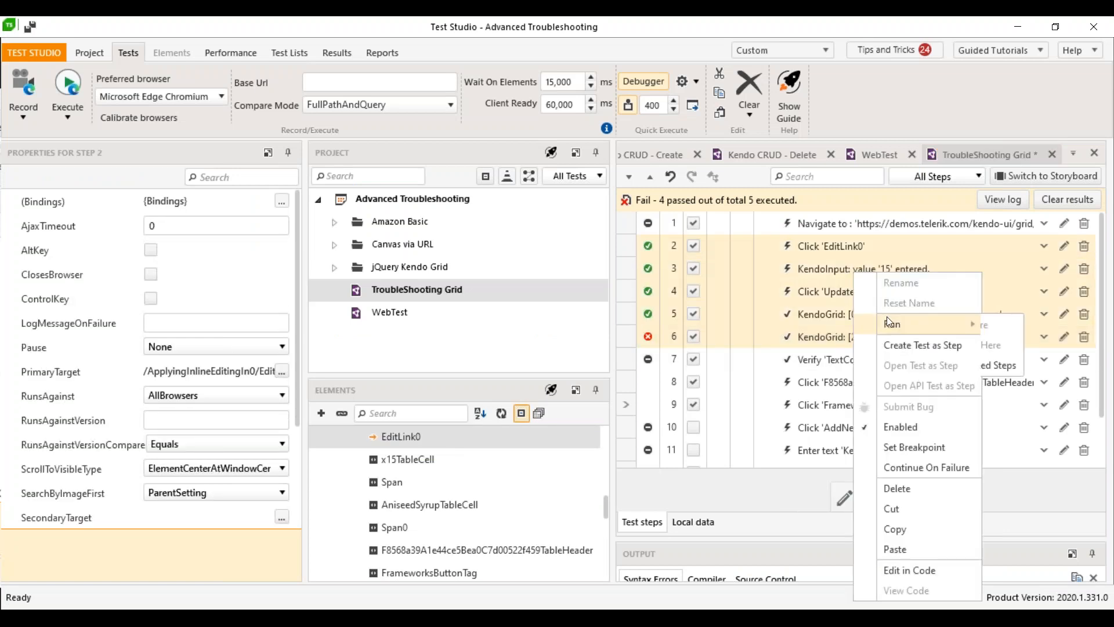
pyautogui.moveTo(917, 324)
pyautogui.click(1045, 366)
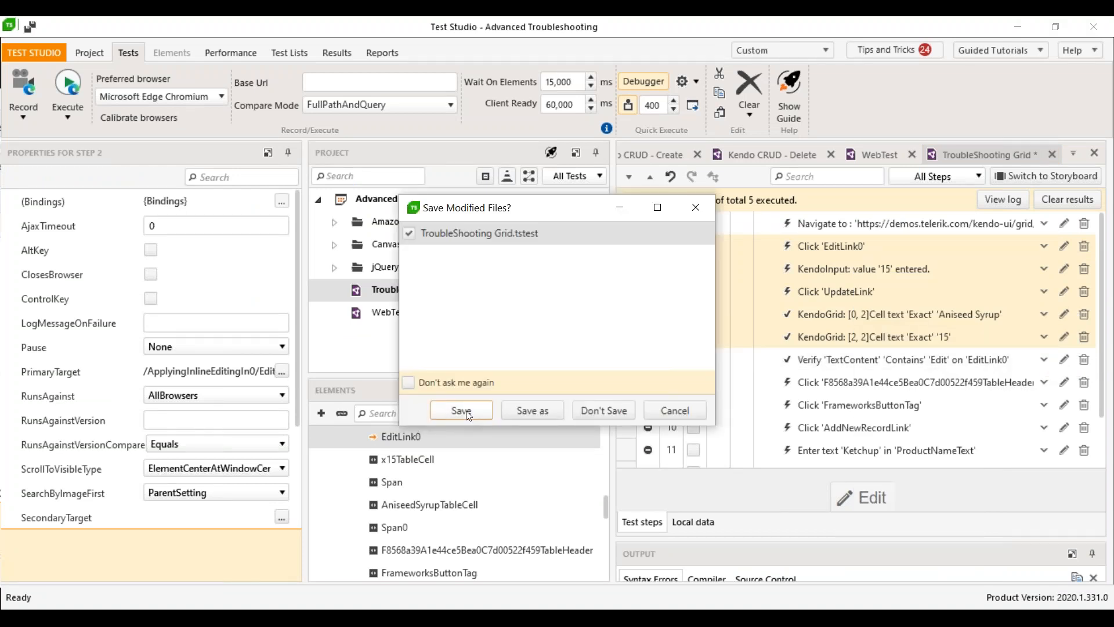
pyautogui.click(467, 413)
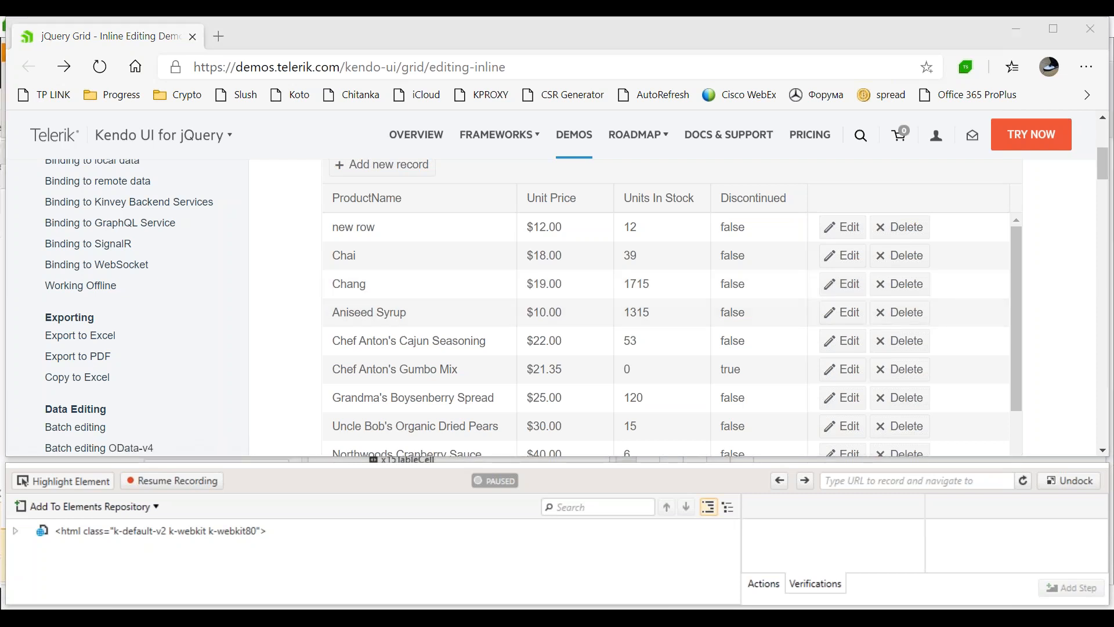
# Step: Compare the rerun's step results with the grid rows in the recording browser, and return Test Studio to full size
pyautogui.hotkey('alt', 'Tab')
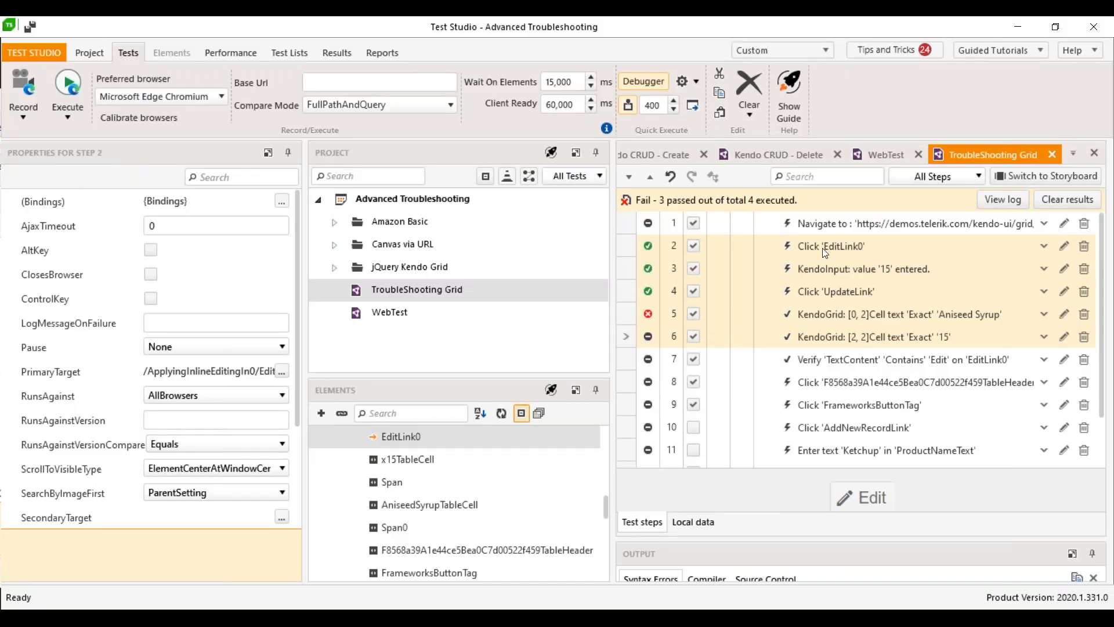
pyautogui.doubleClick(738, 32)
pyautogui.hotkey('alt', 'Tab')
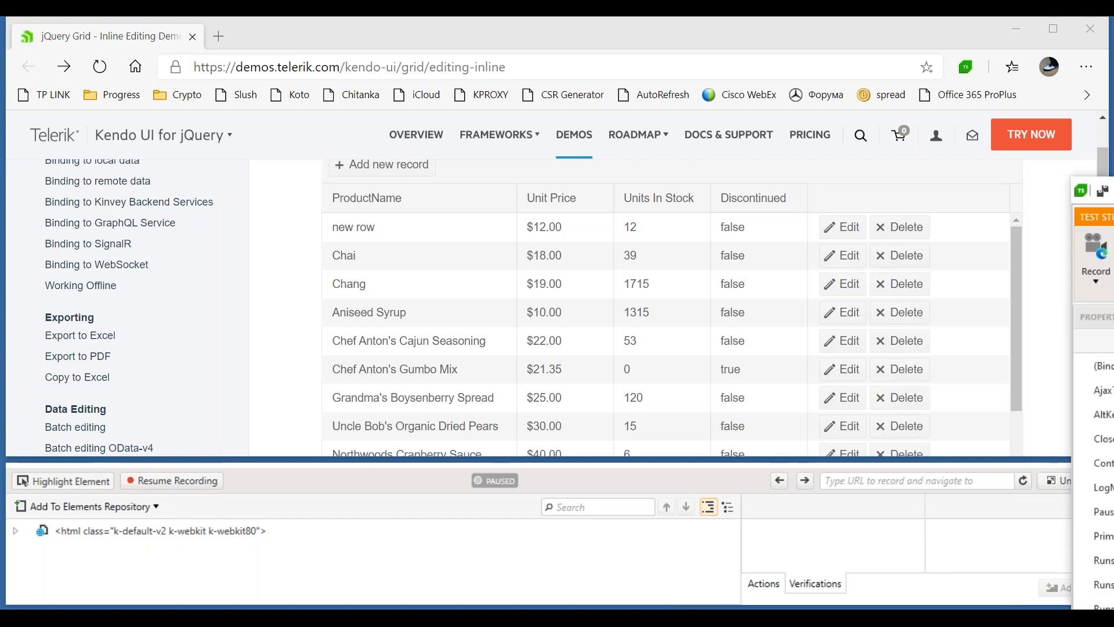
pyautogui.moveTo(1113, 195); pyautogui.dragTo(649, 281)
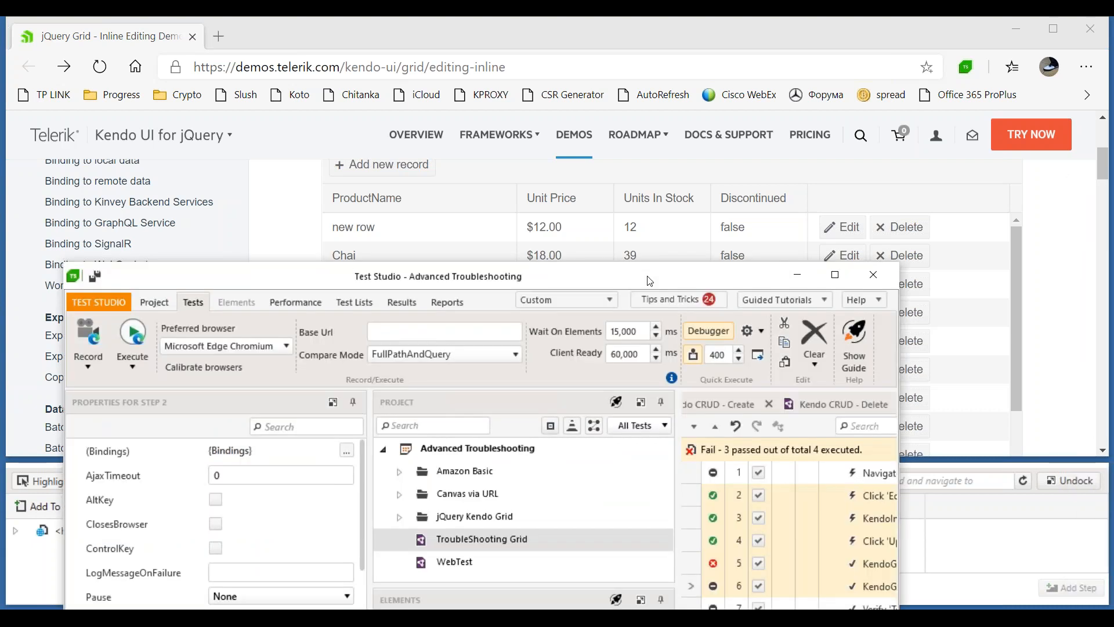
pyautogui.doubleClick(649, 281)
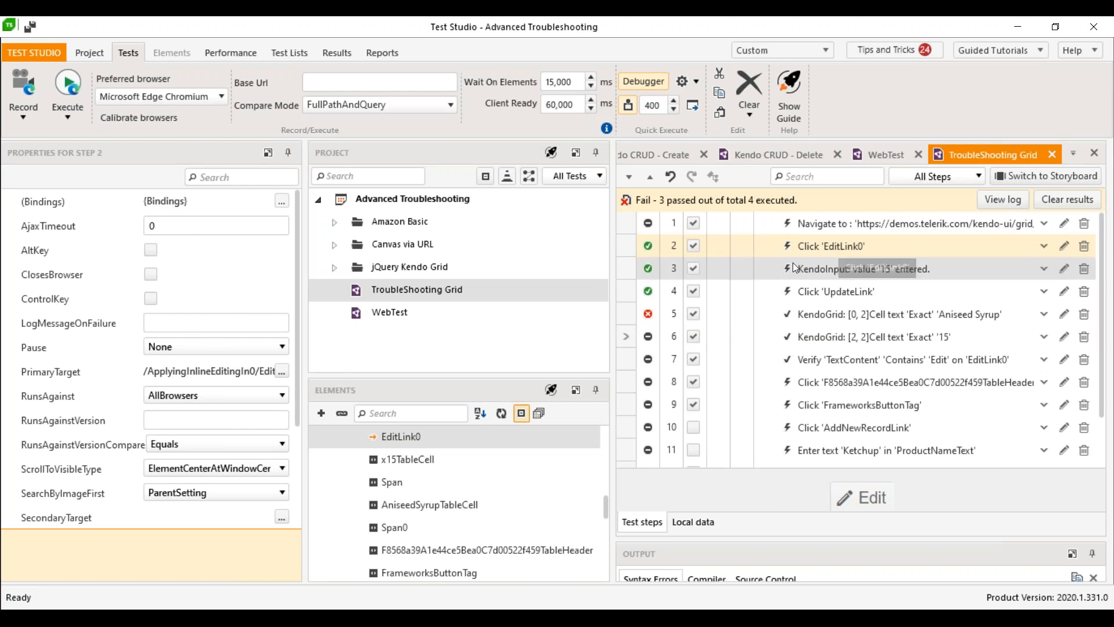
# Step: Open the EditLink0 element's find expression for editing against the active recorder page
pyautogui.click(511, 440)
pyautogui.rightClick(511, 440)
pyautogui.press('Escape')
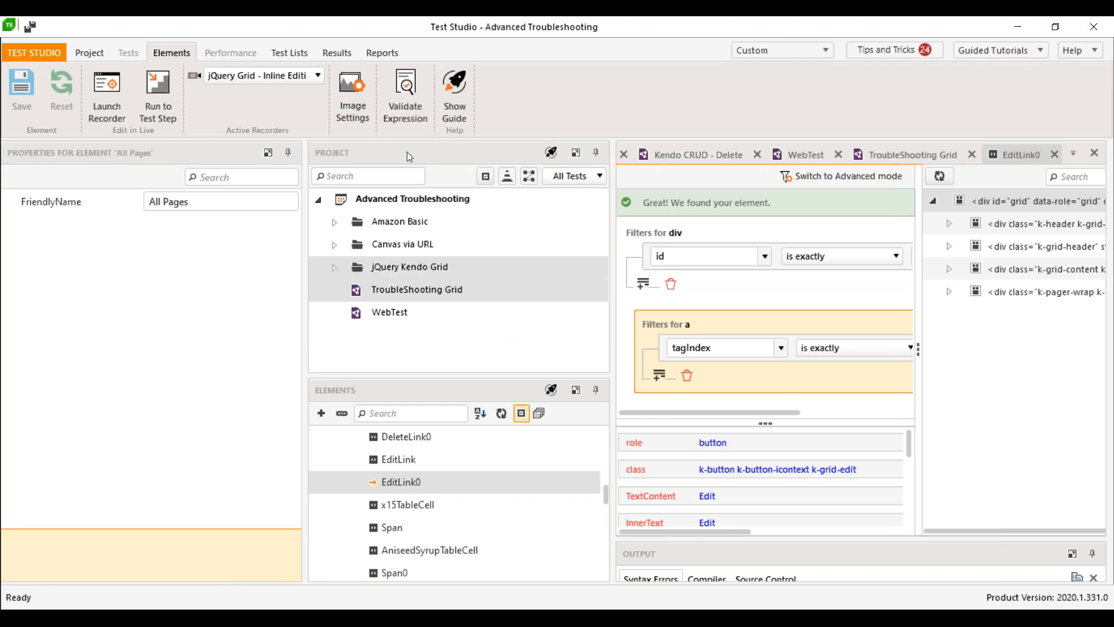
# Step: Undock the element properties and Step Builder panels, and enlarge the EditLink0 filter area
pyautogui.click(273, 155)
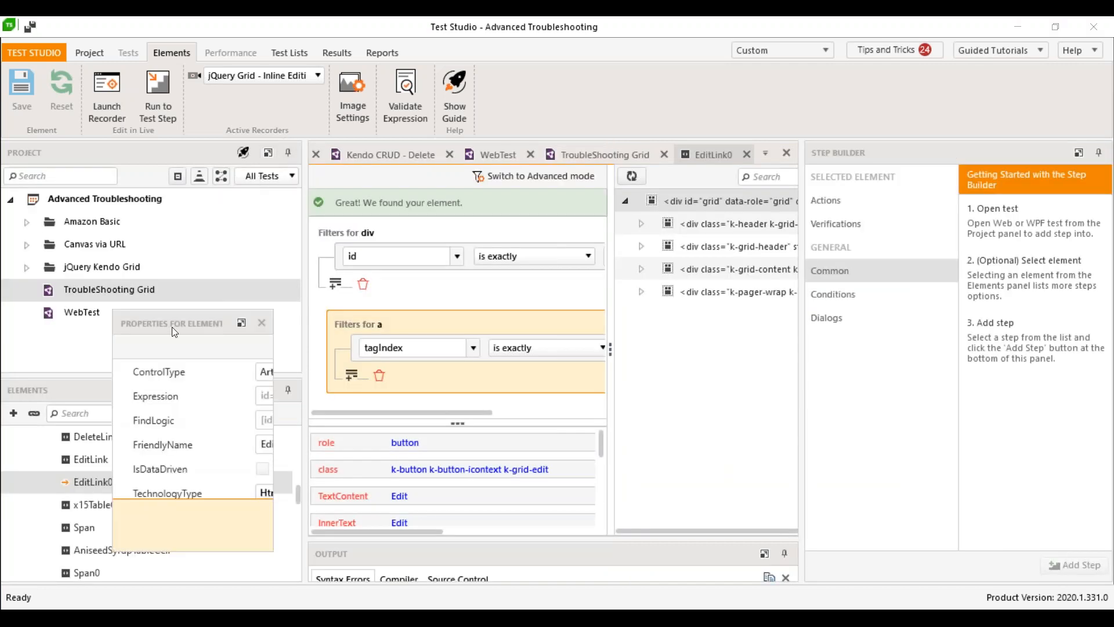
pyautogui.moveTo(172, 327); pyautogui.dragTo(206, 357)
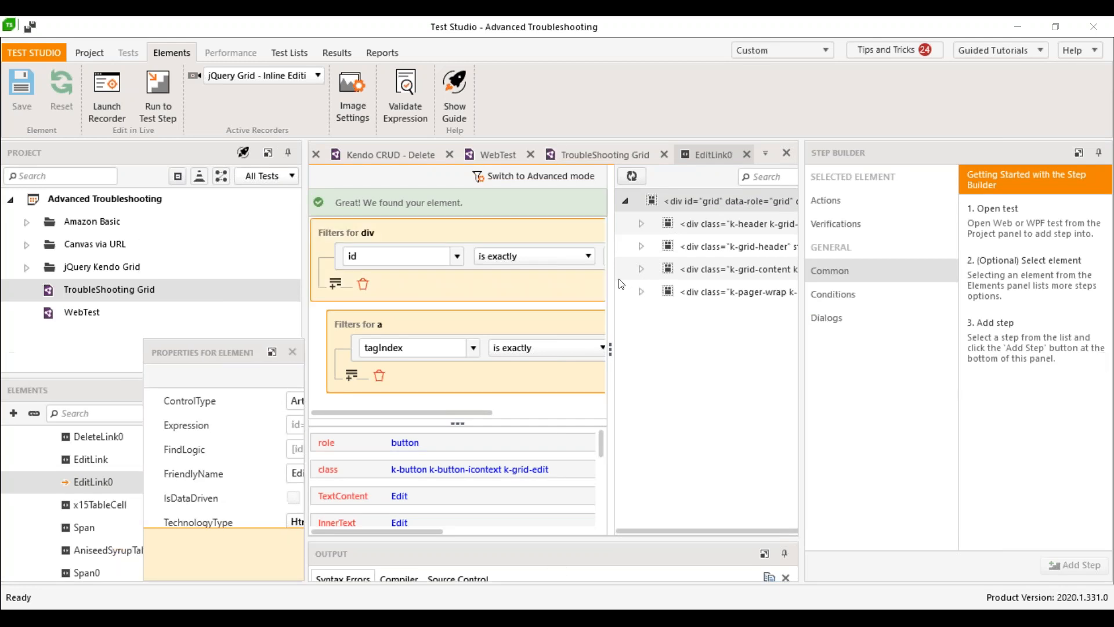
pyautogui.click(1084, 154)
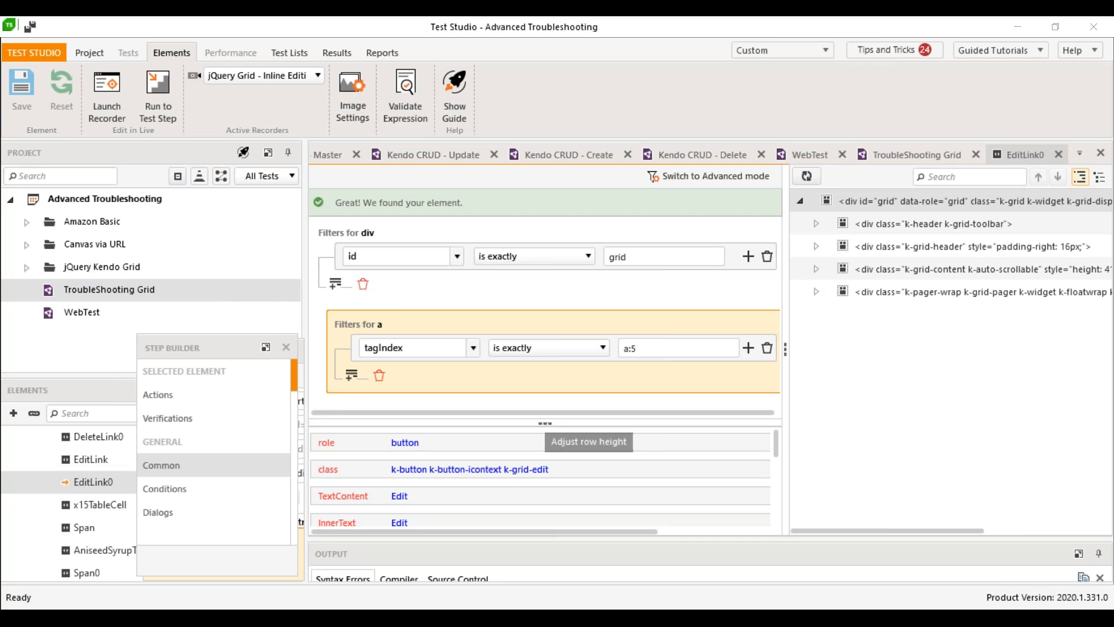
pyautogui.moveTo(545, 423); pyautogui.dragTo(545, 474)
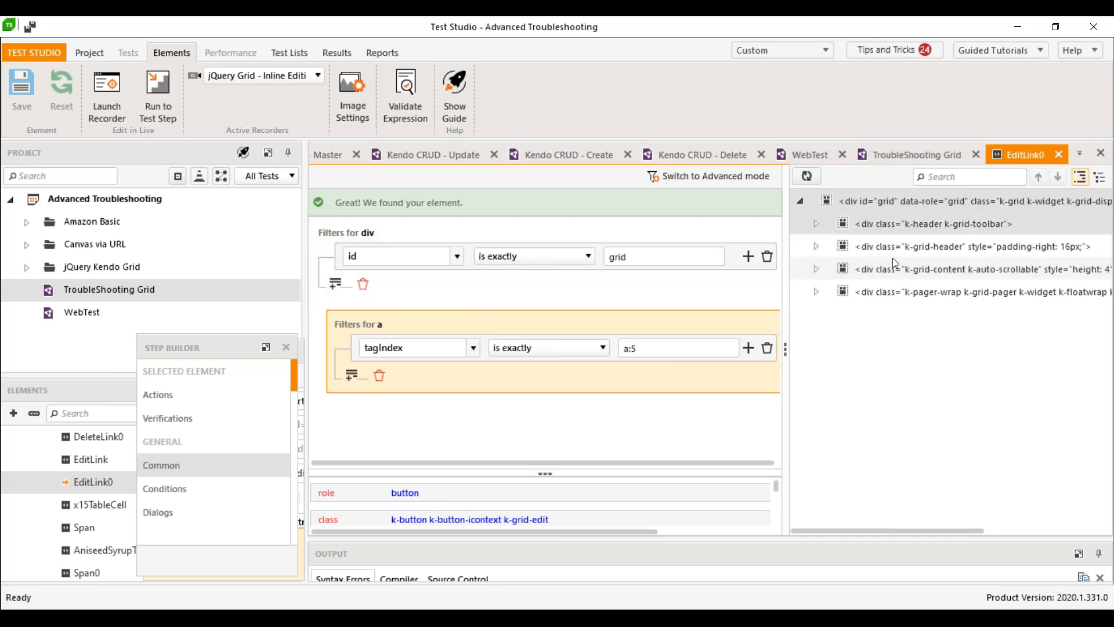
# Step: Validate the EditLink0 find expression and select the matching Edit link in the DOM tree
pyautogui.click(406, 90)
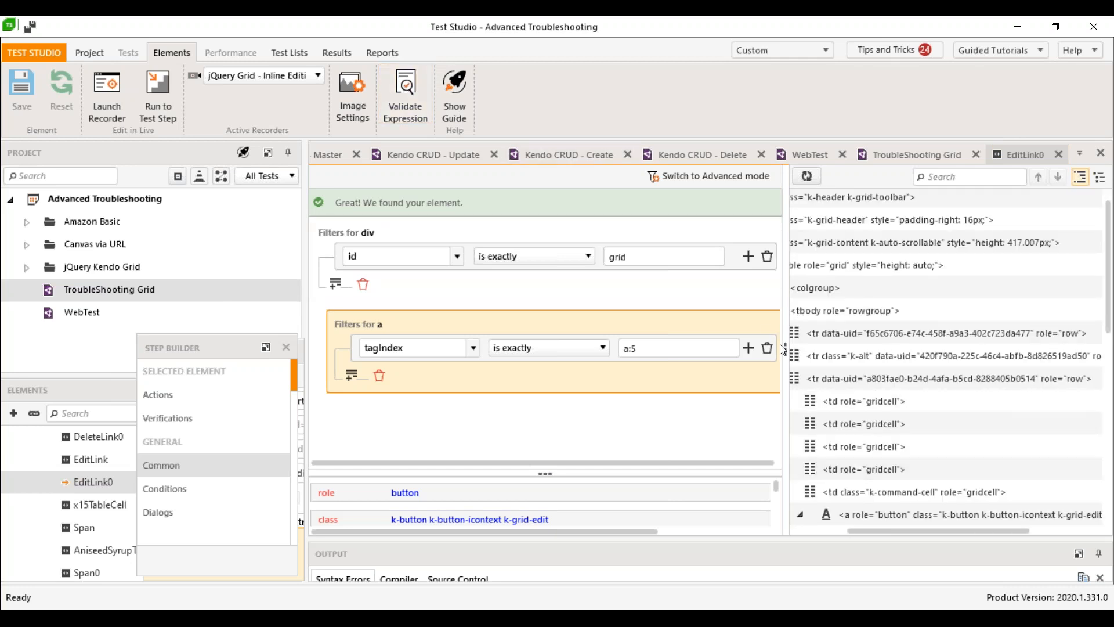
pyautogui.moveTo(785, 348); pyautogui.dragTo(763, 348)
pyautogui.scroll(-1, 947, 419)
pyautogui.click(952, 450)
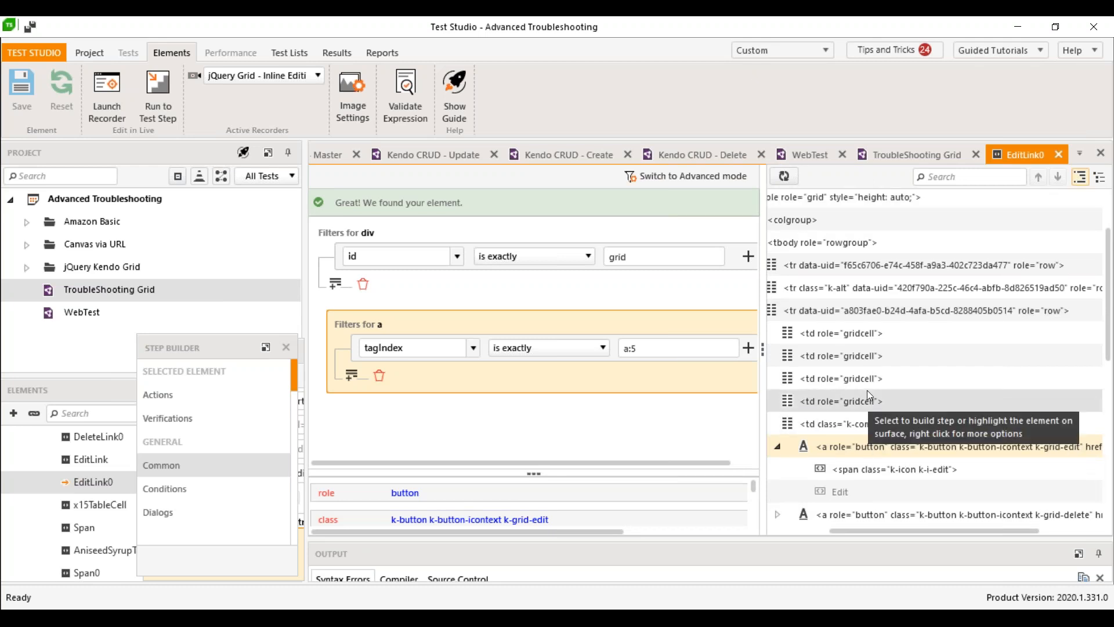
# Step: Move the Test Studio window and its floating Step Builder and properties panels clear of the browser grid
pyautogui.doubleClick(700, 29)
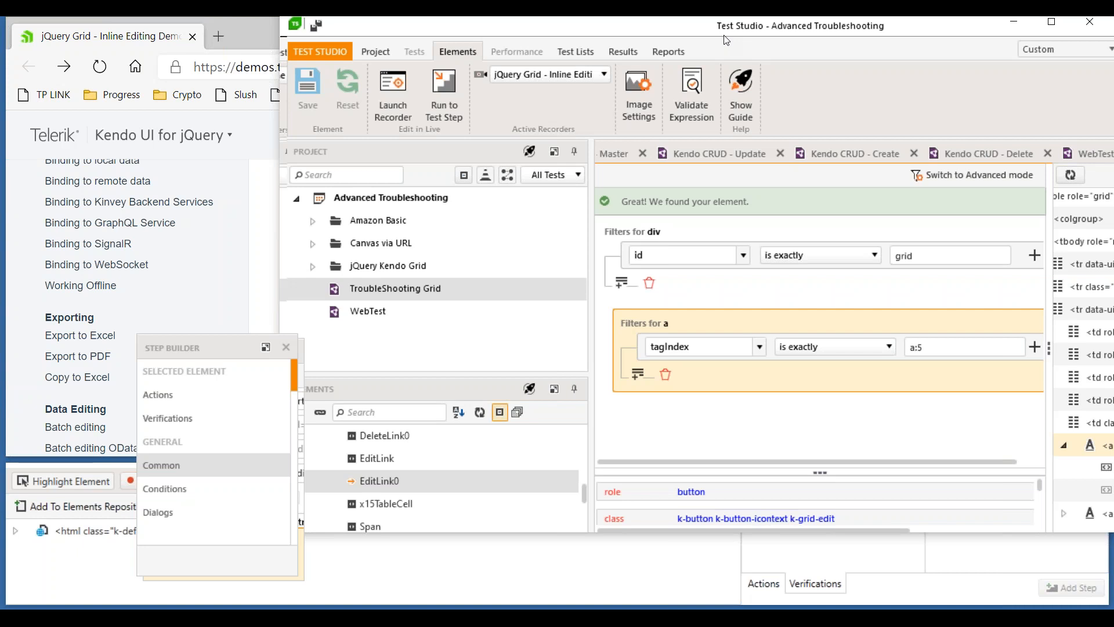
pyautogui.moveTo(725, 40); pyautogui.dragTo(1113, 51)
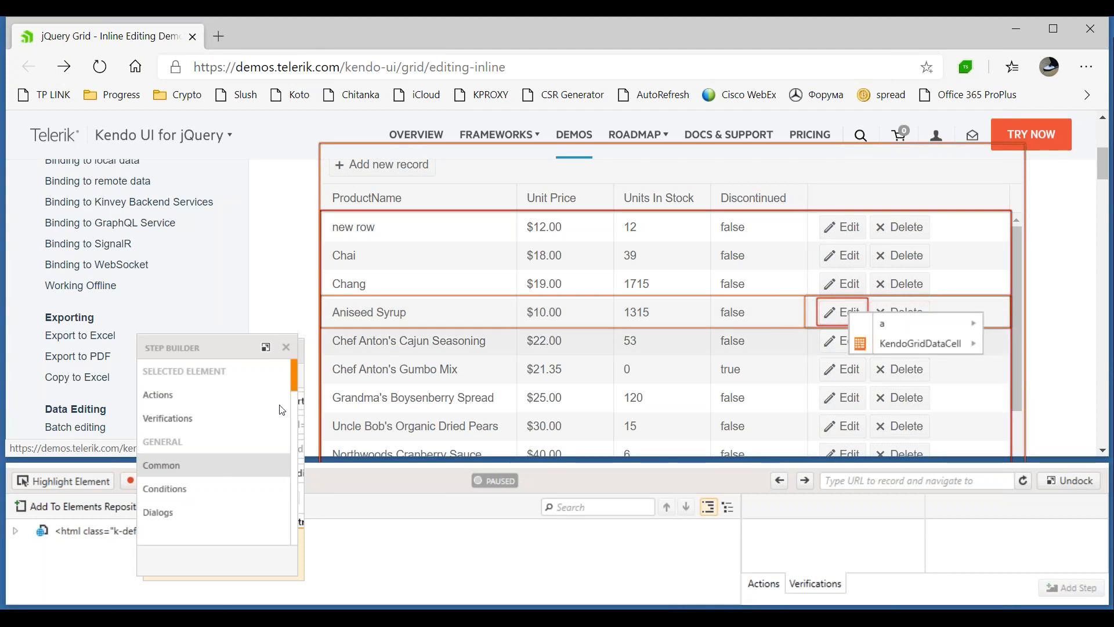
pyautogui.moveTo(246, 340); pyautogui.dragTo(155, 162)
pyautogui.moveTo(240, 351); pyautogui.dragTo(145, 114)
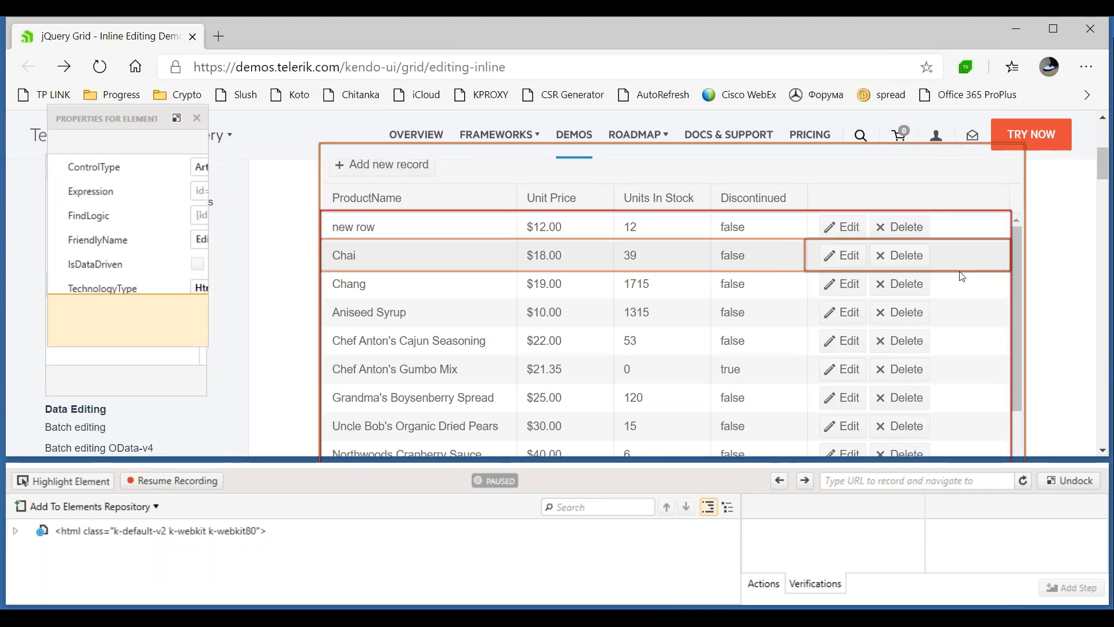
# Step: Locate the Aniseed Syrup row's KendoGridDataItem in the recorder's DOM tree
pyautogui.moveTo(390, 315)
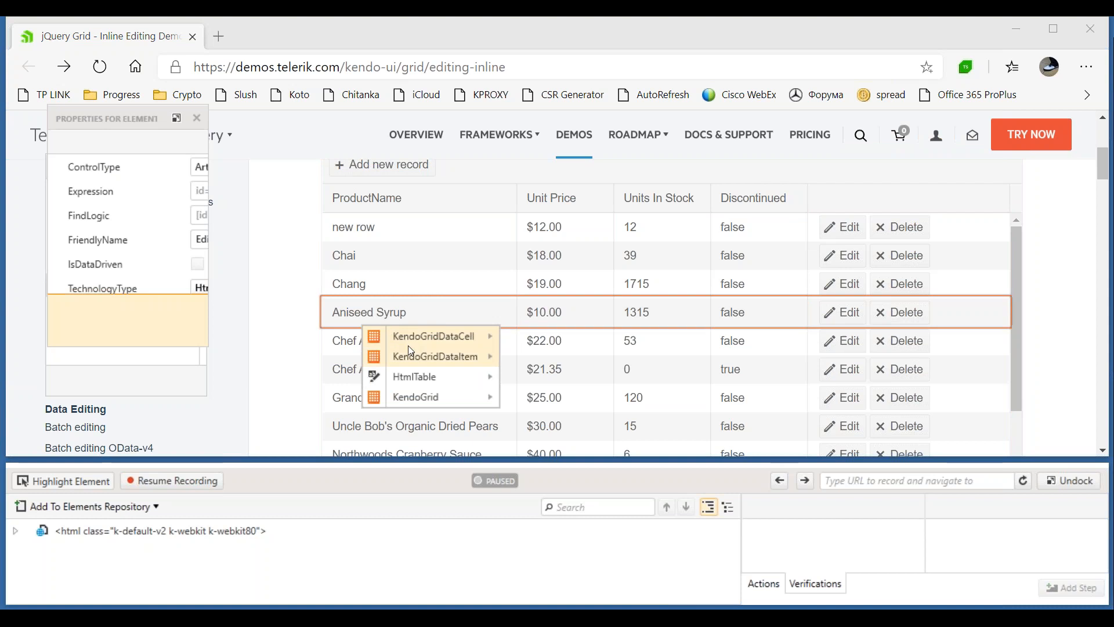
pyautogui.moveTo(409, 350)
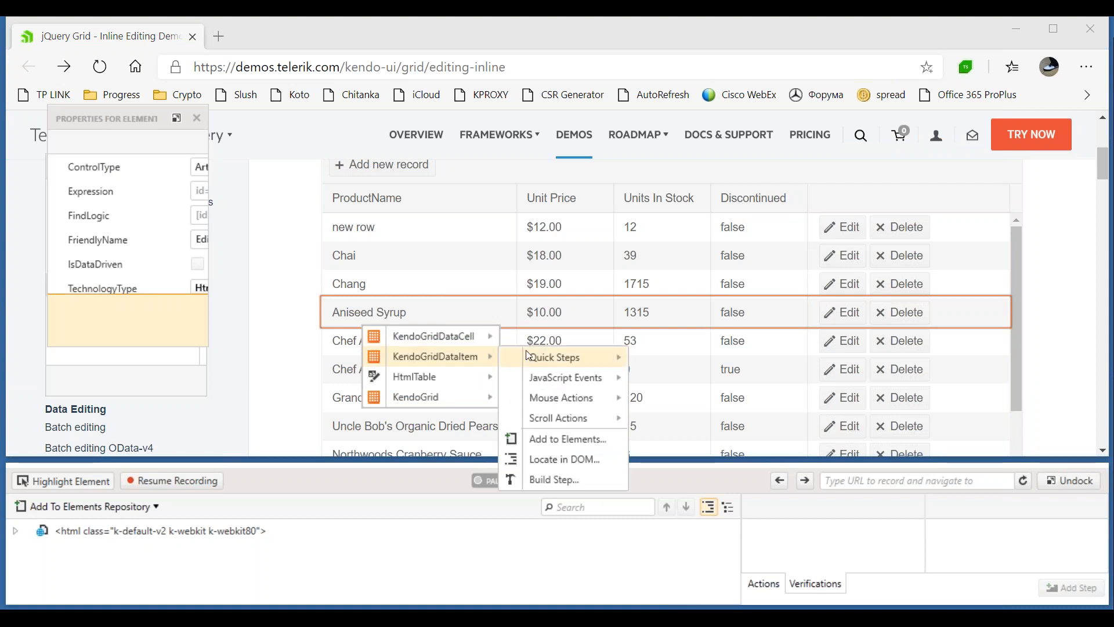
pyautogui.moveTo(559, 362)
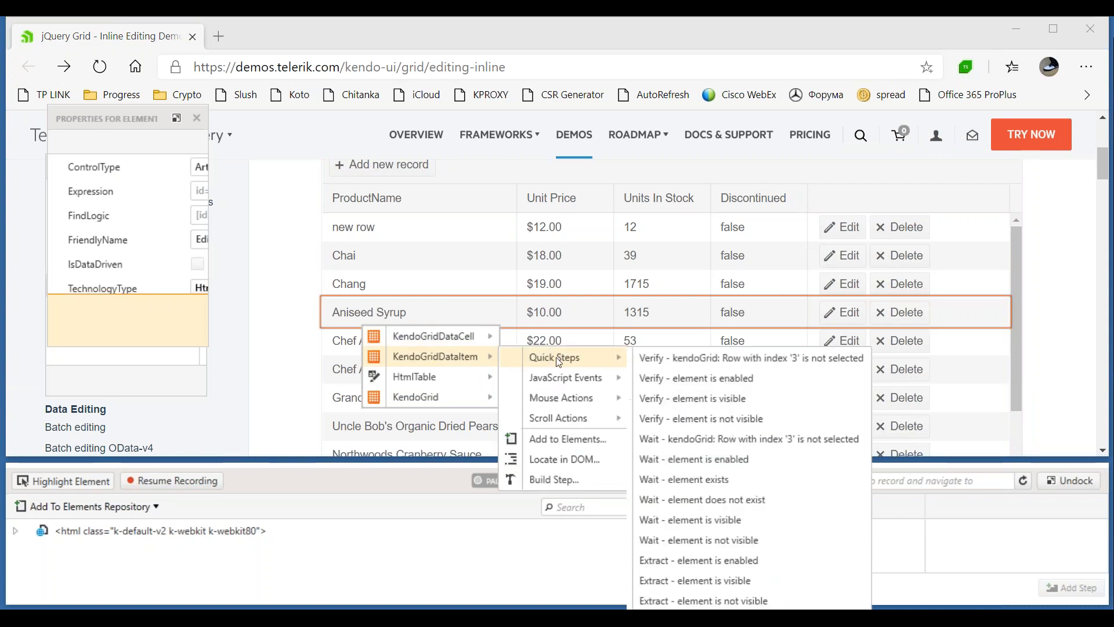
pyautogui.click(559, 459)
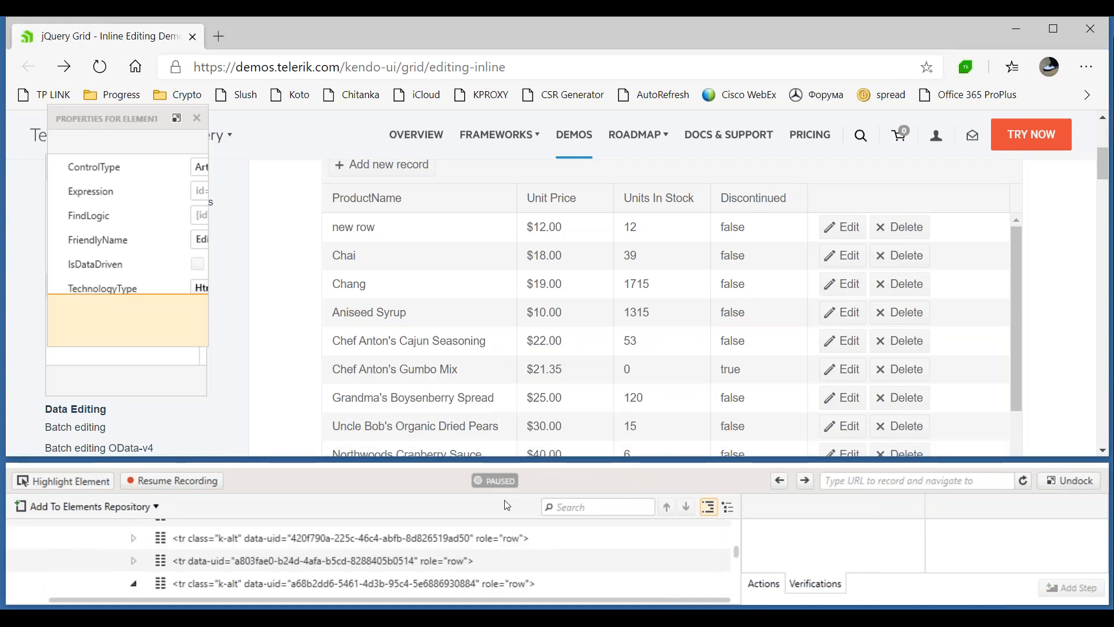
# Step: Copy the tag of the Chang row from the recorder's DOM tree to the clipboard
pyautogui.click(444, 559)
pyautogui.rightClick(445, 558)
pyautogui.moveTo(522, 605)
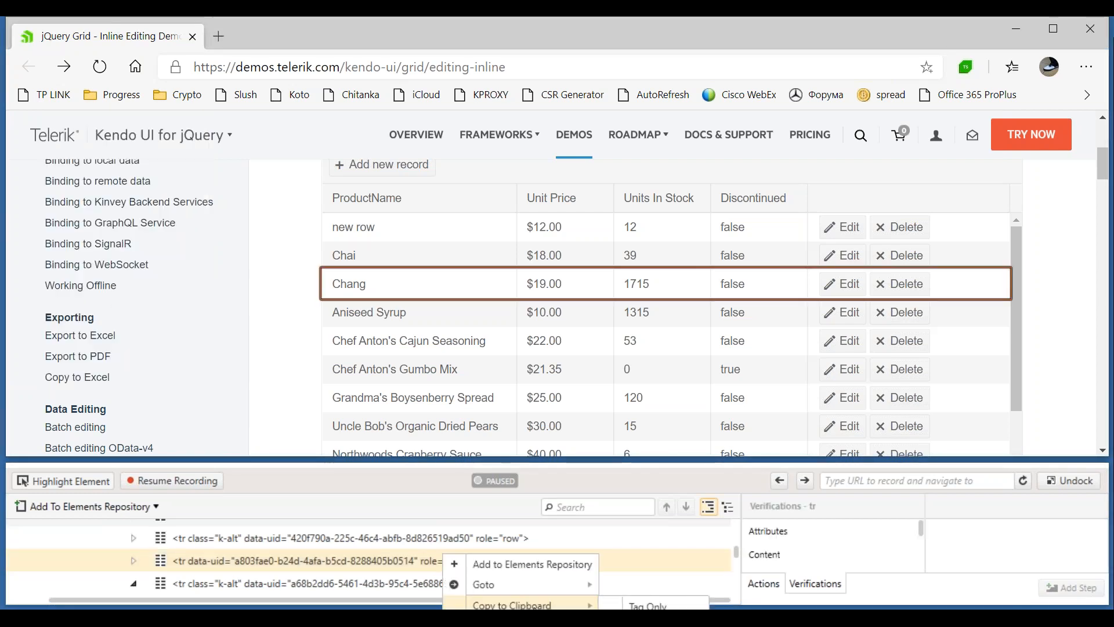
pyautogui.click(677, 606)
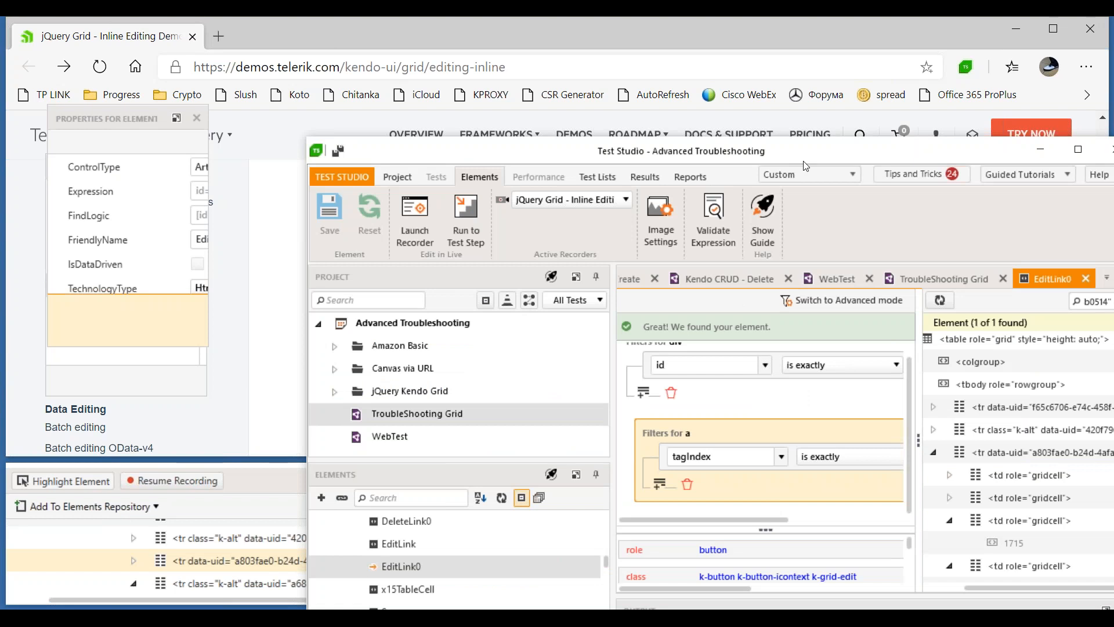
# Step: Return Test Studio to full size and select the Chang row's node in the EditLink0 DOM tree
pyautogui.moveTo(805, 167); pyautogui.dragTo(597, 170)
pyautogui.doubleClick(597, 170)
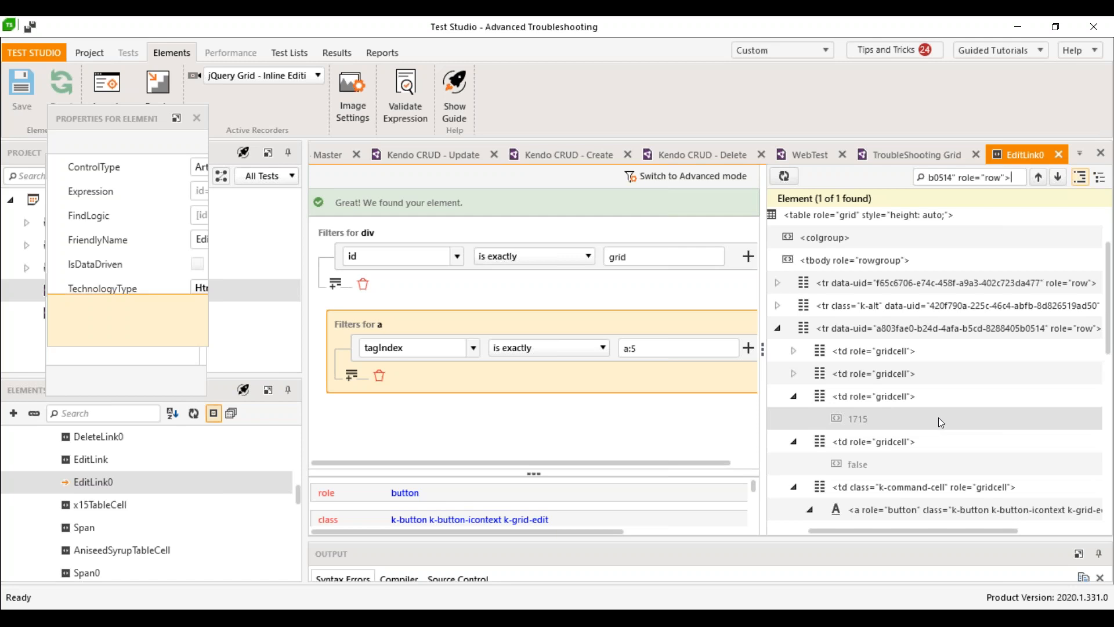
pyautogui.click(951, 325)
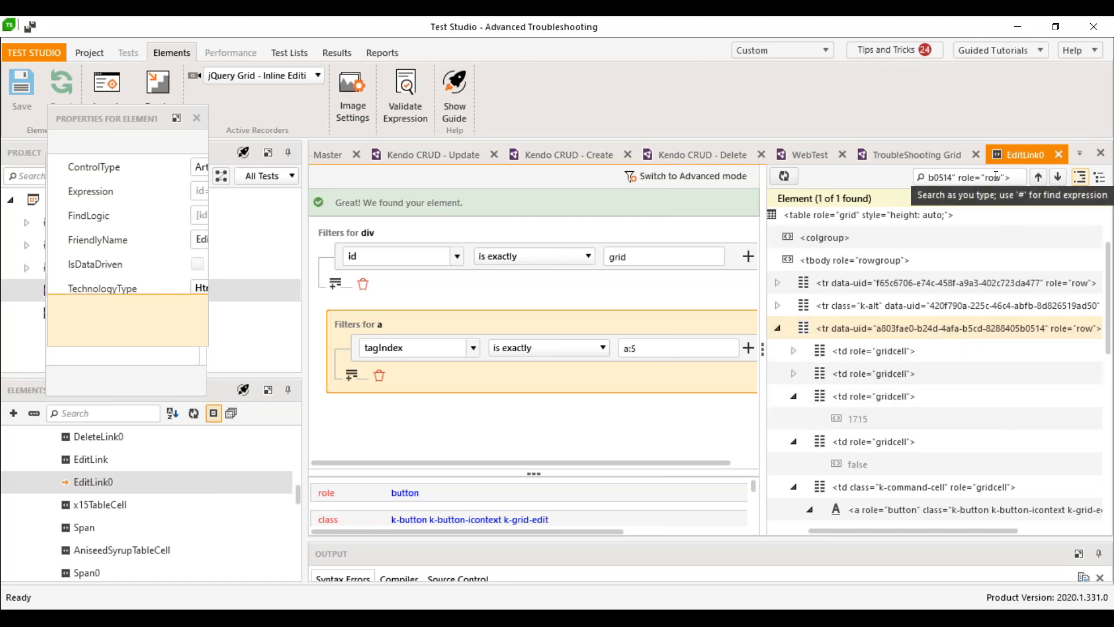
# Step: Bring the browser grid back into view and check the element types offered for the Chang row's cells
pyautogui.doubleClick(752, 36)
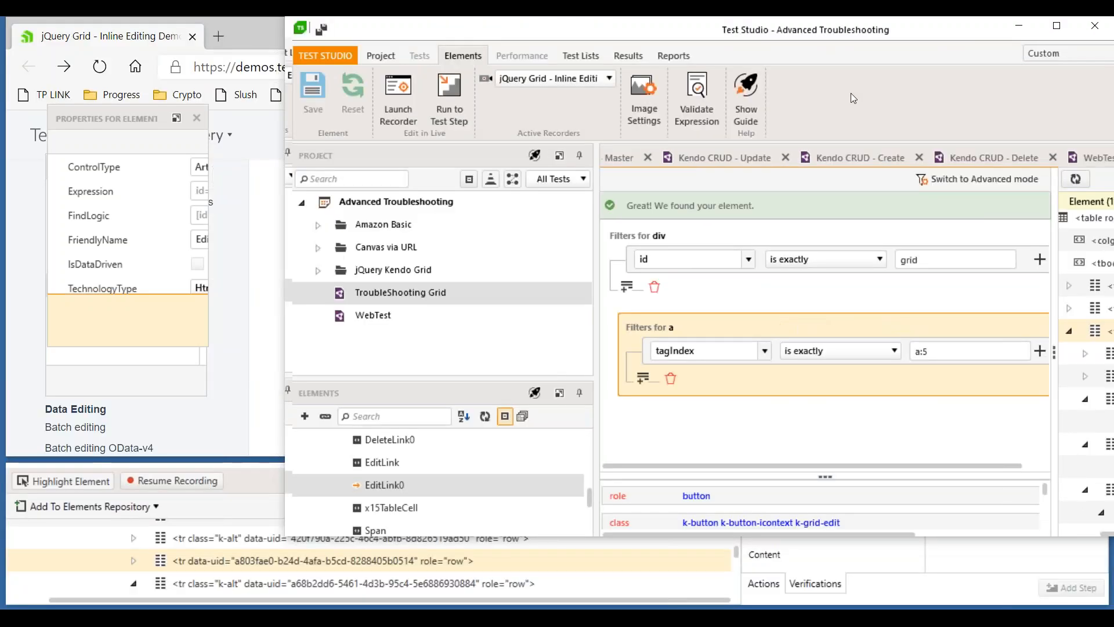
pyautogui.moveTo(850, 92); pyautogui.dragTo(1113, 93)
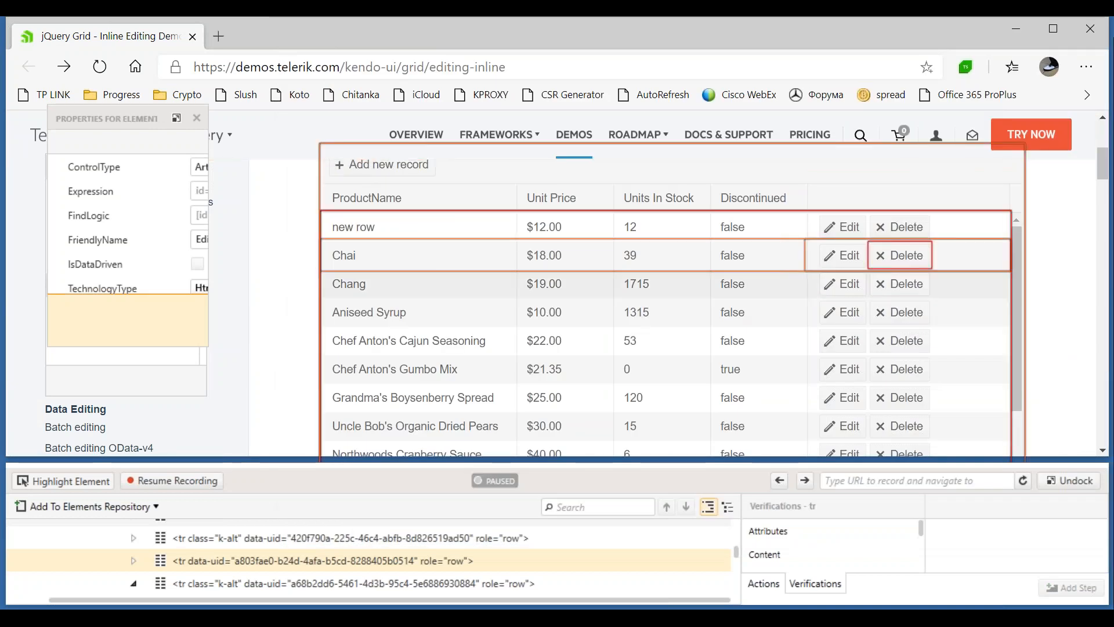
pyautogui.click(754, 290)
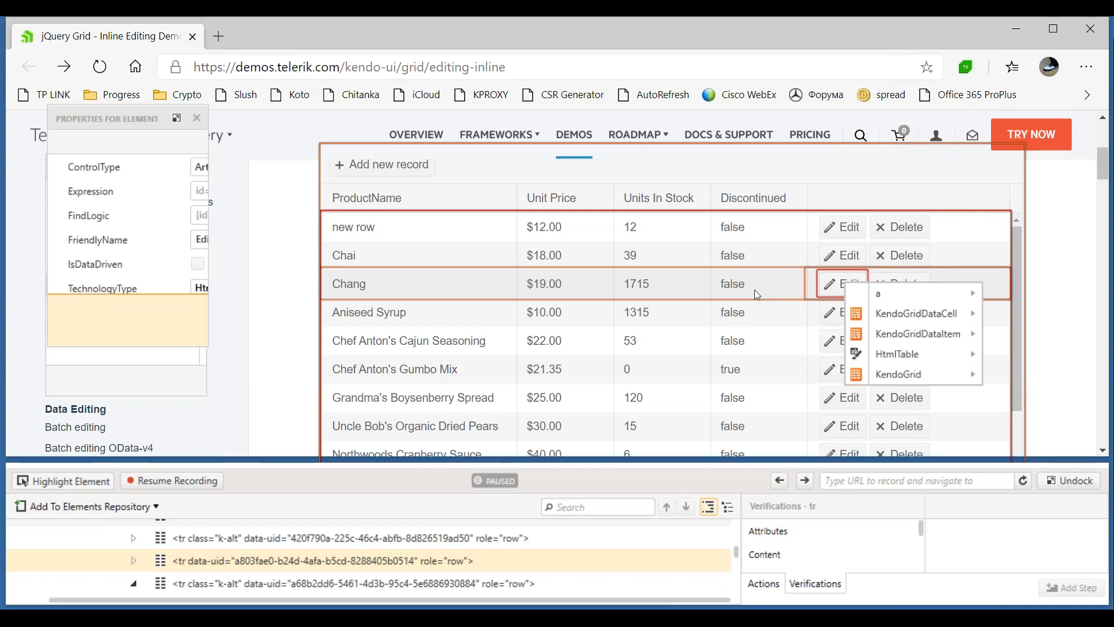
pyautogui.click(754, 290)
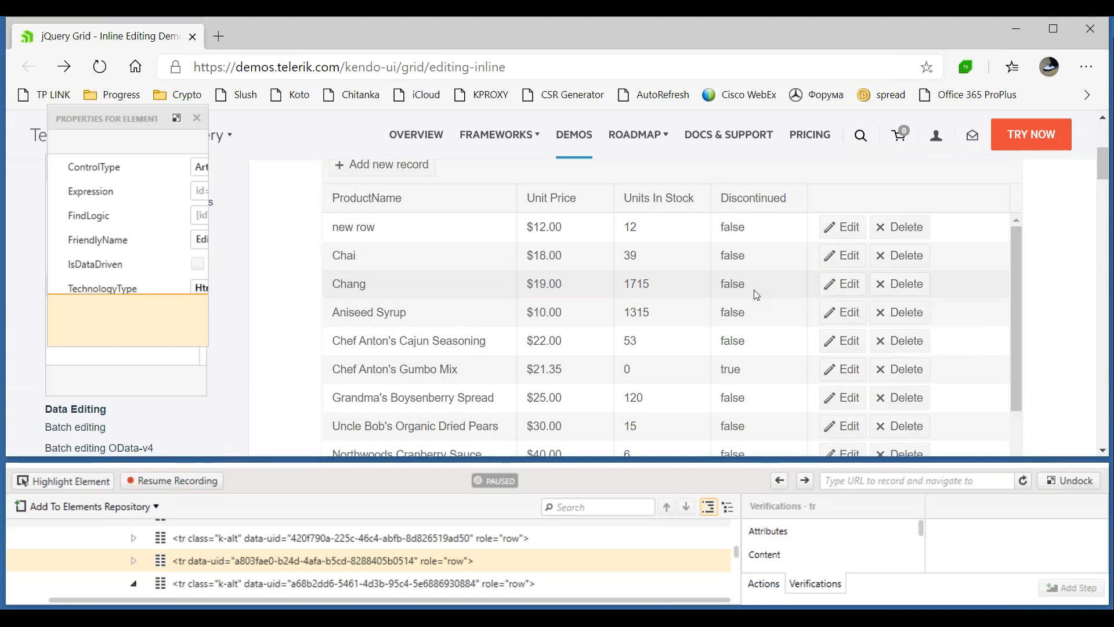
pyautogui.click(754, 290)
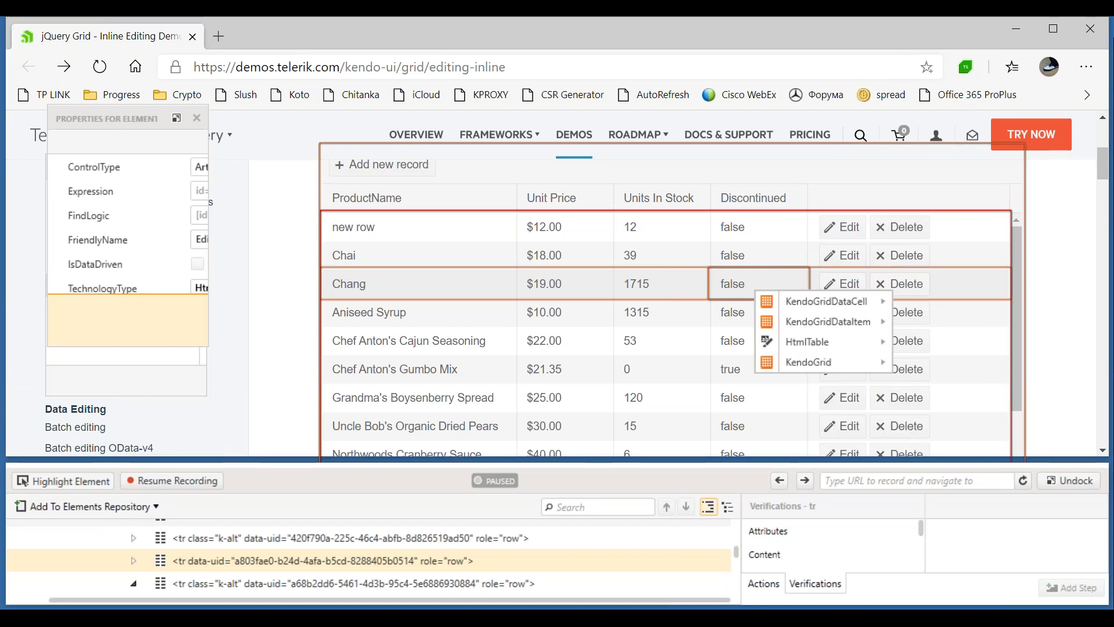
pyautogui.moveTo(825, 301)
pyautogui.press('Escape')
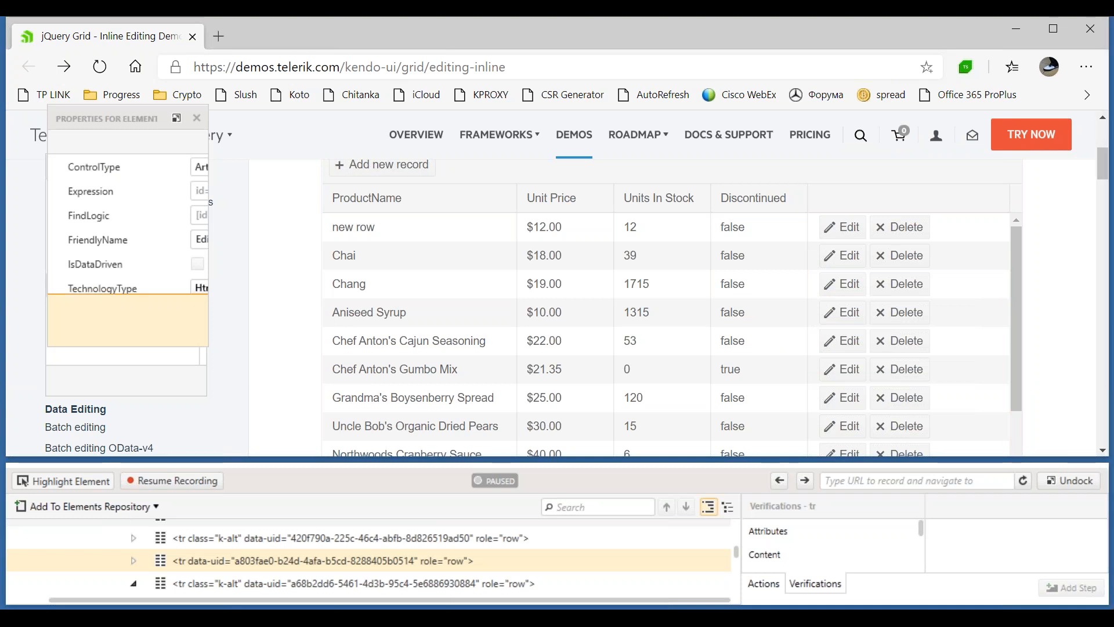
# Step: Return to the EditLink0 DOM tree in Test Studio and expand the k-alt row above the Chang row
pyautogui.moveTo(1113, 102); pyautogui.dragTo(760, 102)
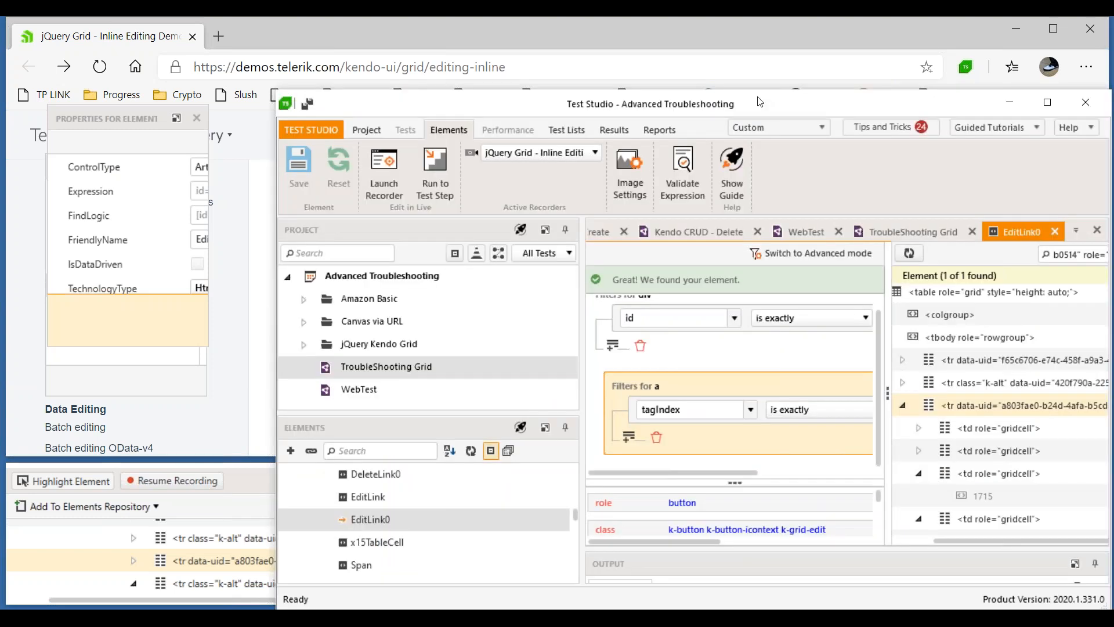
pyautogui.doubleClick(760, 102)
pyautogui.doubleClick(861, 295)
pyautogui.scroll(3, 861, 291)
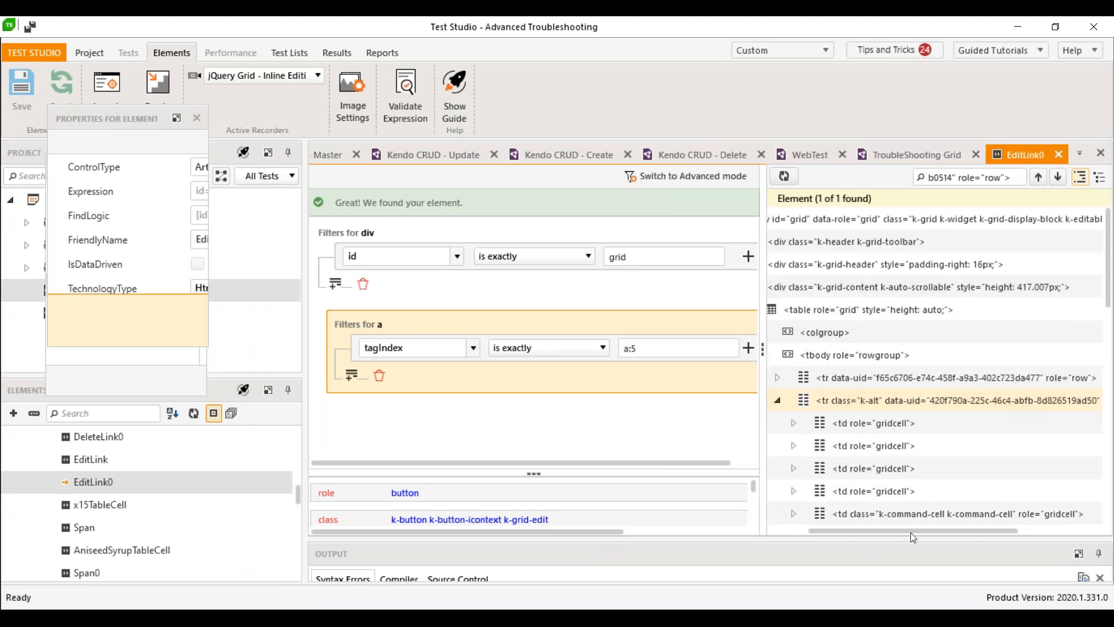
# Step: Compare the Chang row highlighted in the recorder with the EditLink0 DOM tree and return Test Studio to full size
pyautogui.moveTo(910, 532); pyautogui.dragTo(880, 532)
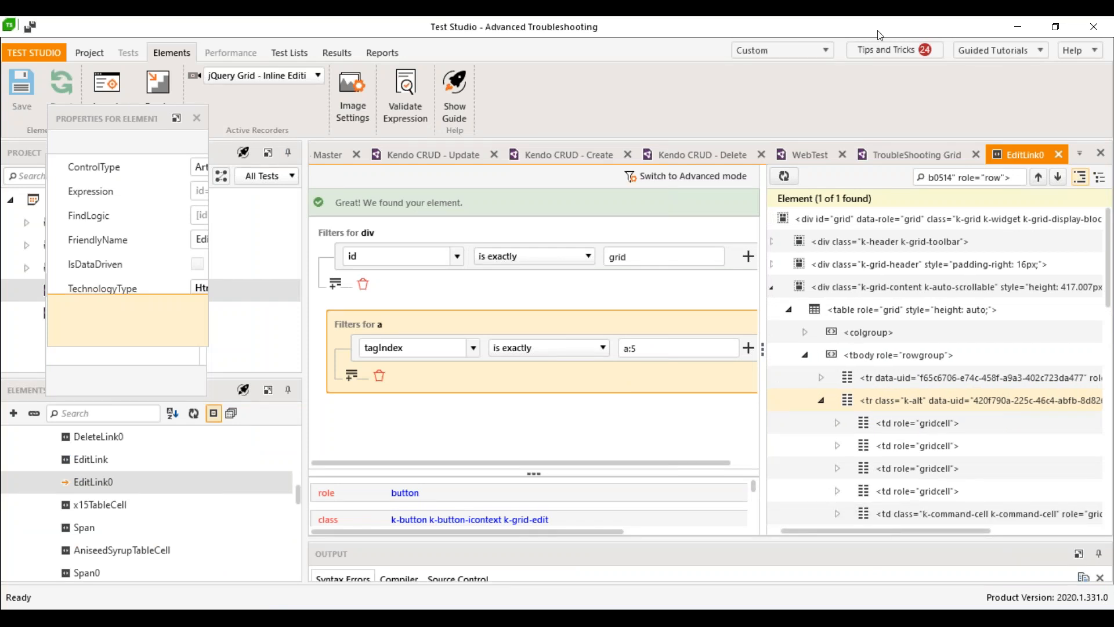
pyautogui.doubleClick(880, 35)
pyautogui.moveTo(904, 49); pyautogui.dragTo(1113, 50)
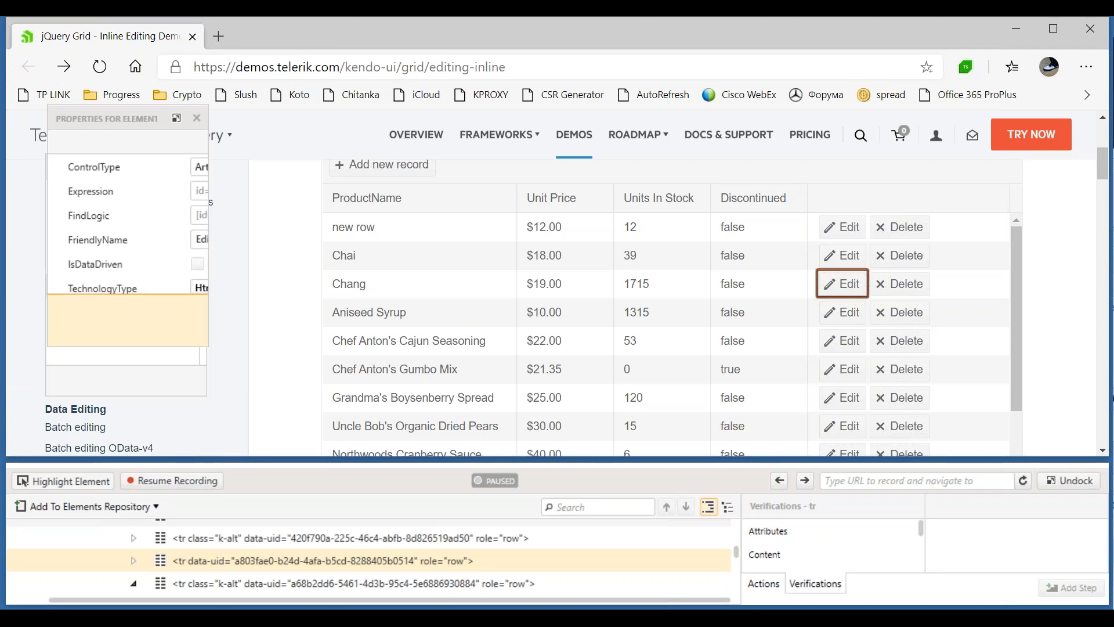
pyautogui.moveTo(1113, 46); pyautogui.dragTo(764, 202)
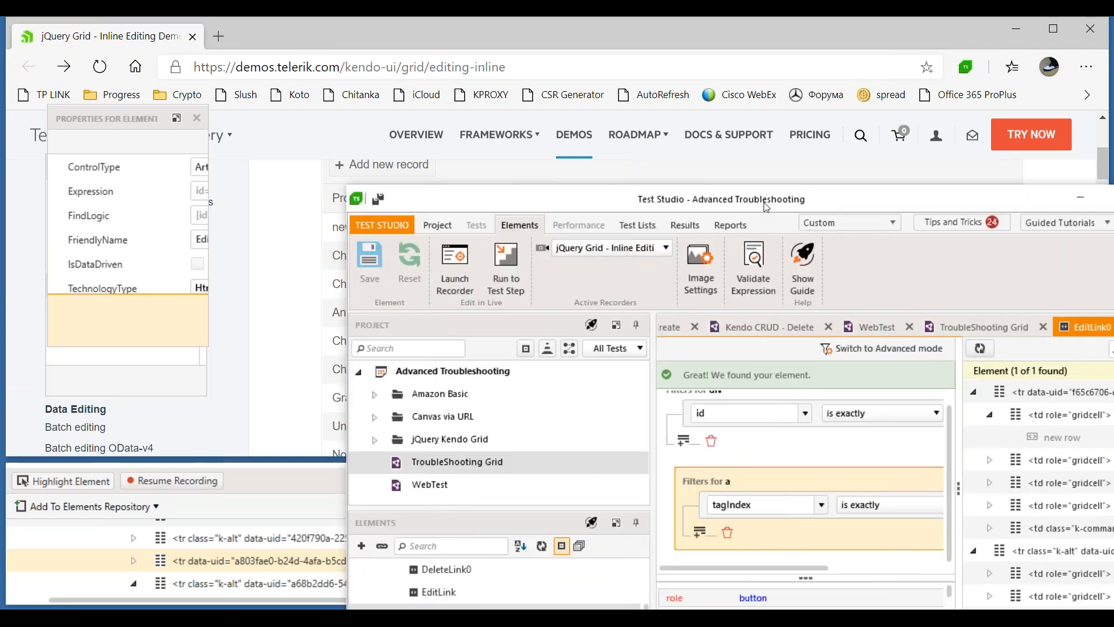
pyautogui.doubleClick(764, 202)
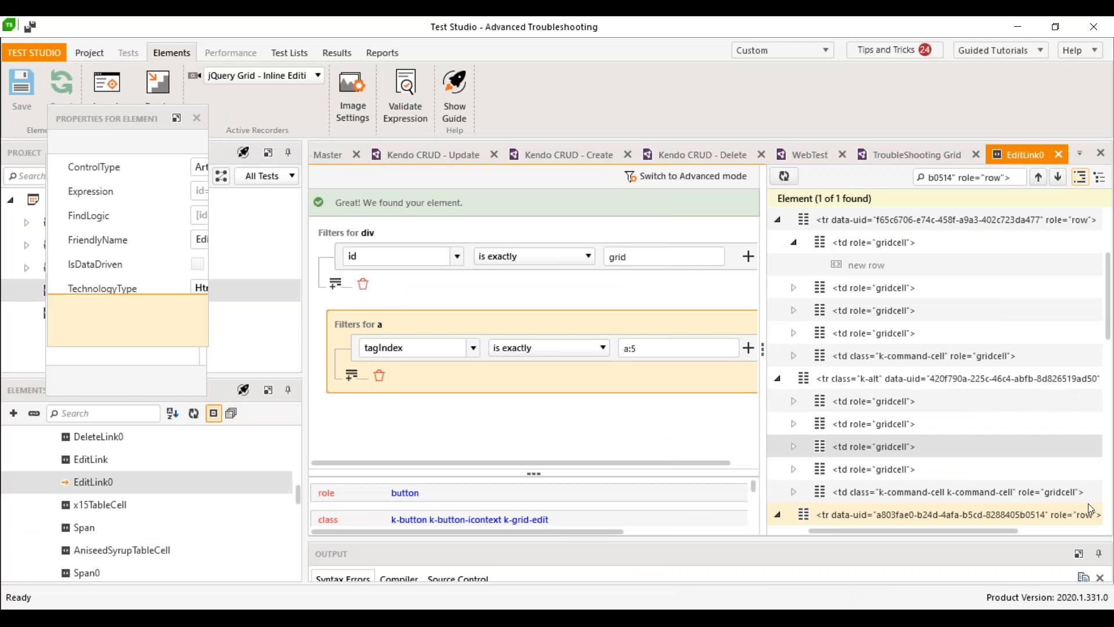
# Step: Replace the EditLink0 element with the Chang row's tr node from the DOM tree
pyautogui.rightClick(879, 515)
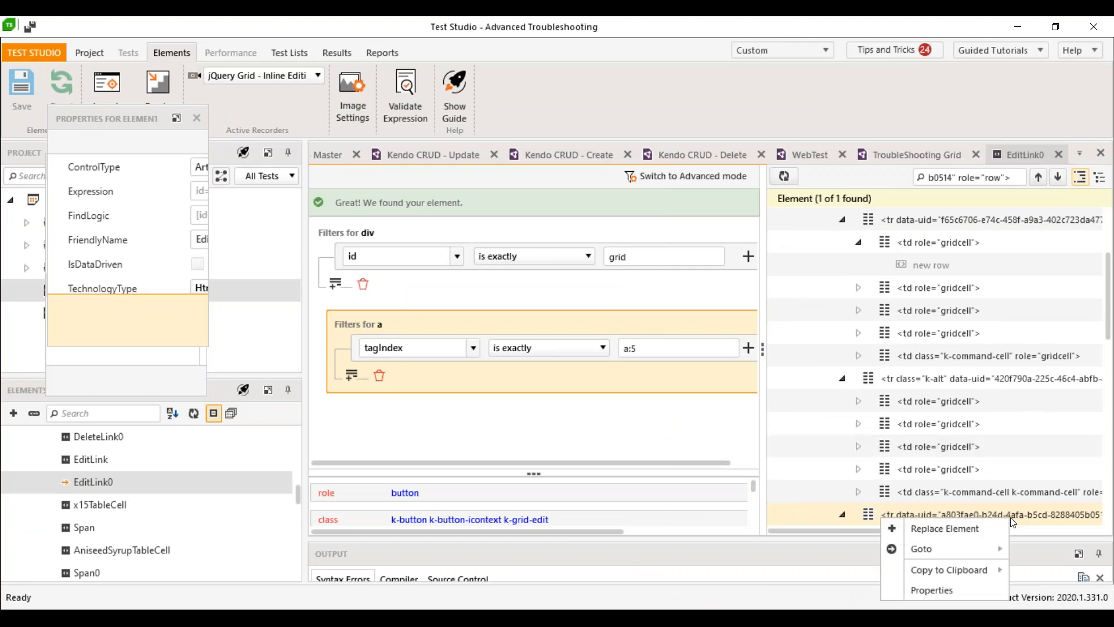
pyautogui.click(951, 529)
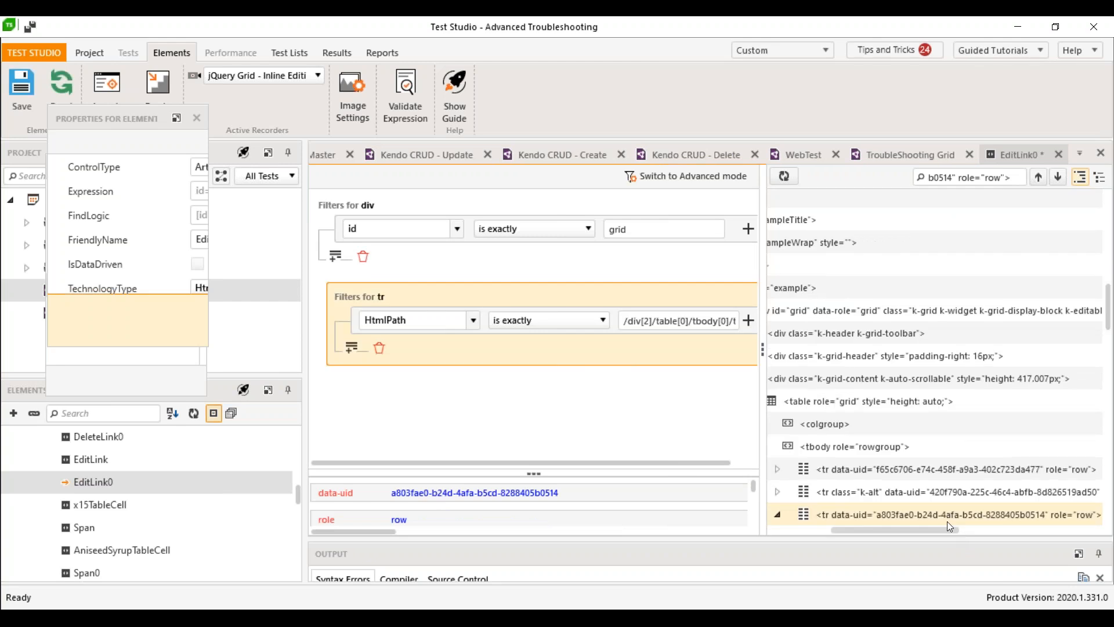
pyautogui.rightClick(874, 515)
pyautogui.click(904, 524)
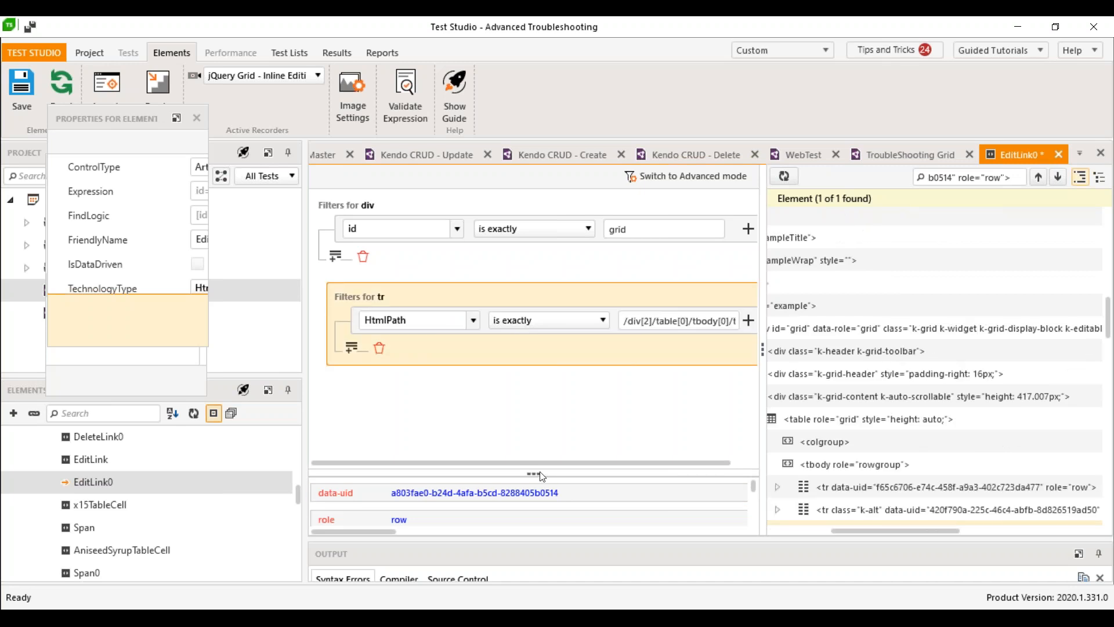
# Step: Enlarge the attribute list and add the row's InnerText and TagName attributes to the tr filters
pyautogui.moveTo(535, 474); pyautogui.dragTo(534, 405)
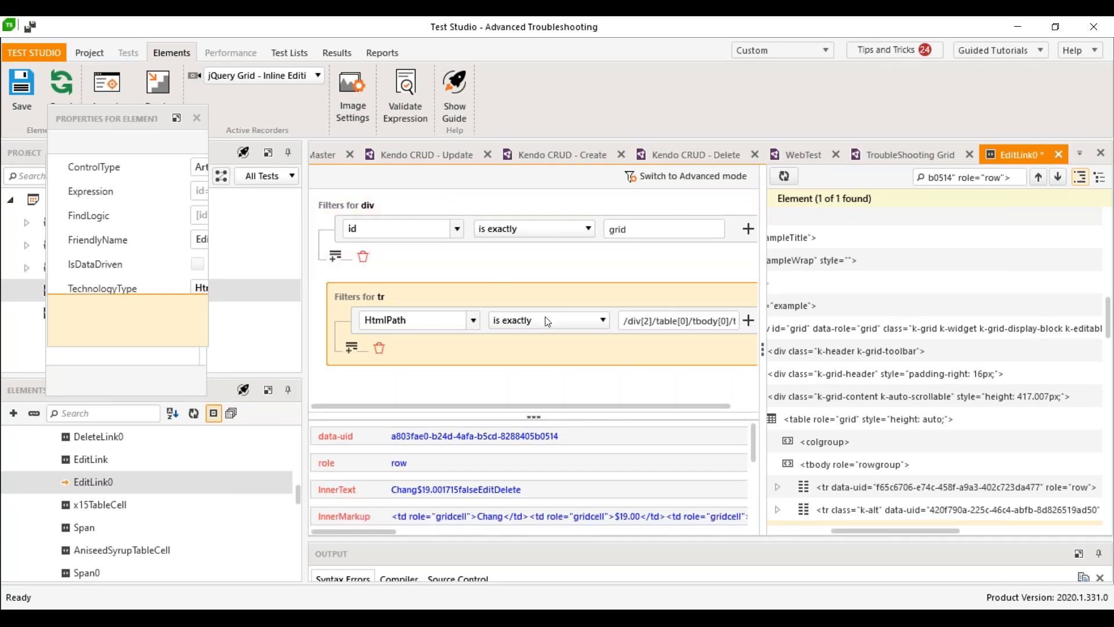
pyautogui.click(549, 261)
pyautogui.click(511, 489)
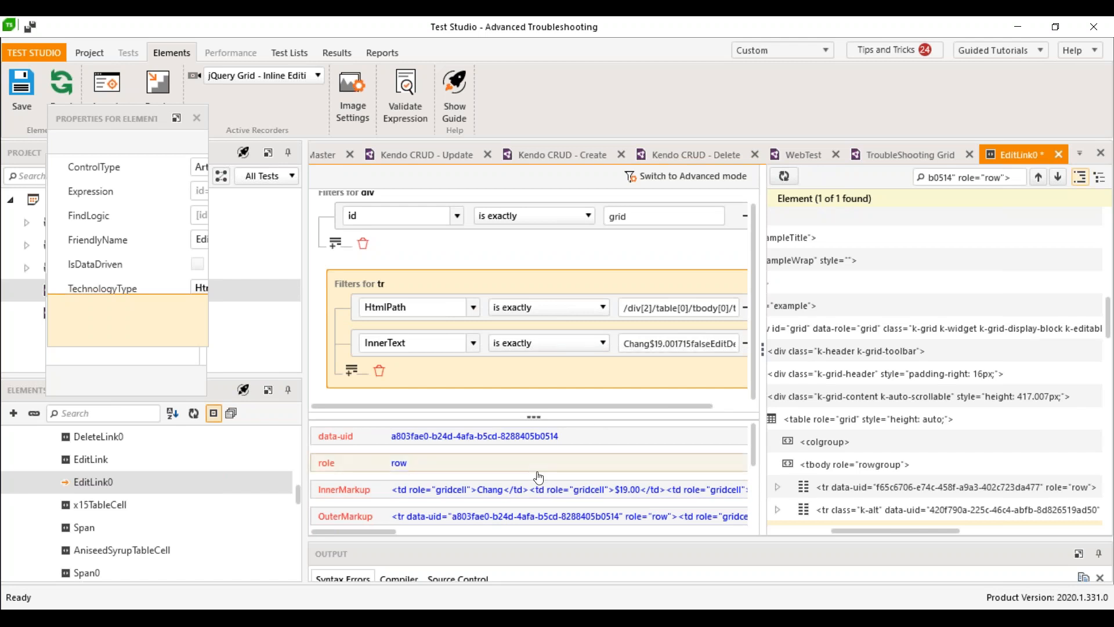
pyautogui.scroll(-3, 538, 477)
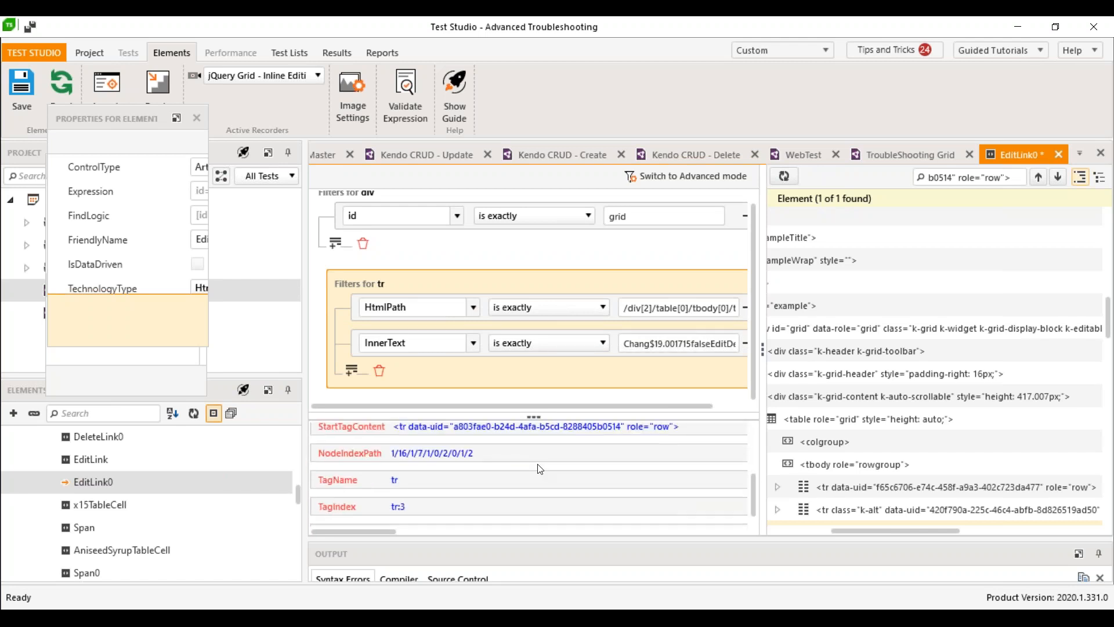
pyautogui.click(436, 482)
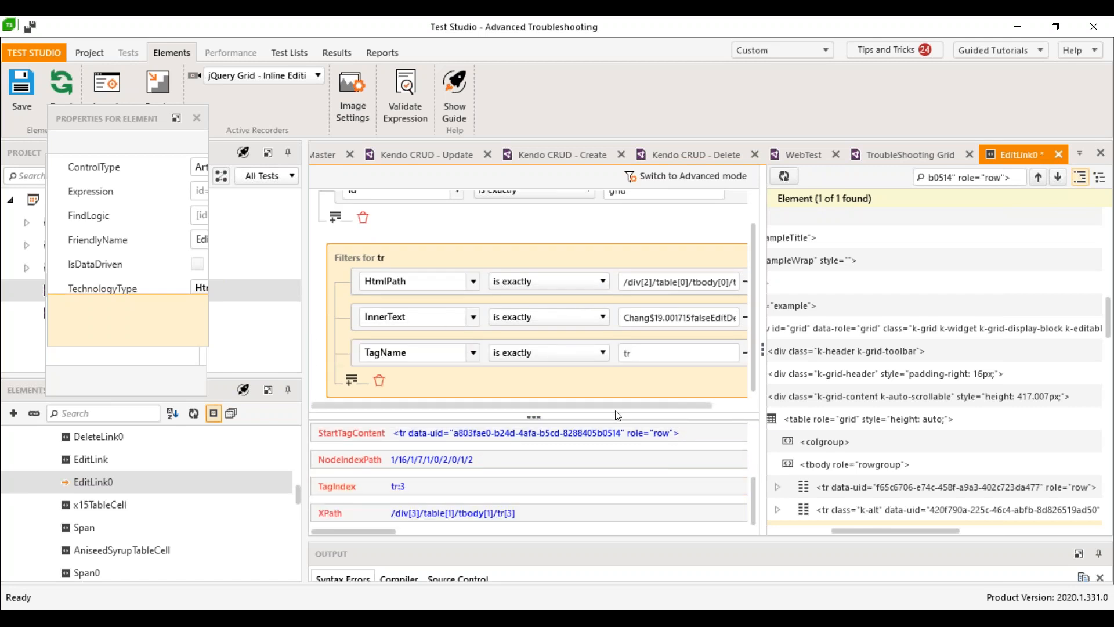
# Step: Remove the HtmlPath filter from the tr filters and set the InnerText filter to contains "Chang"
pyautogui.moveTo(627, 407); pyautogui.dragTo(666, 408)
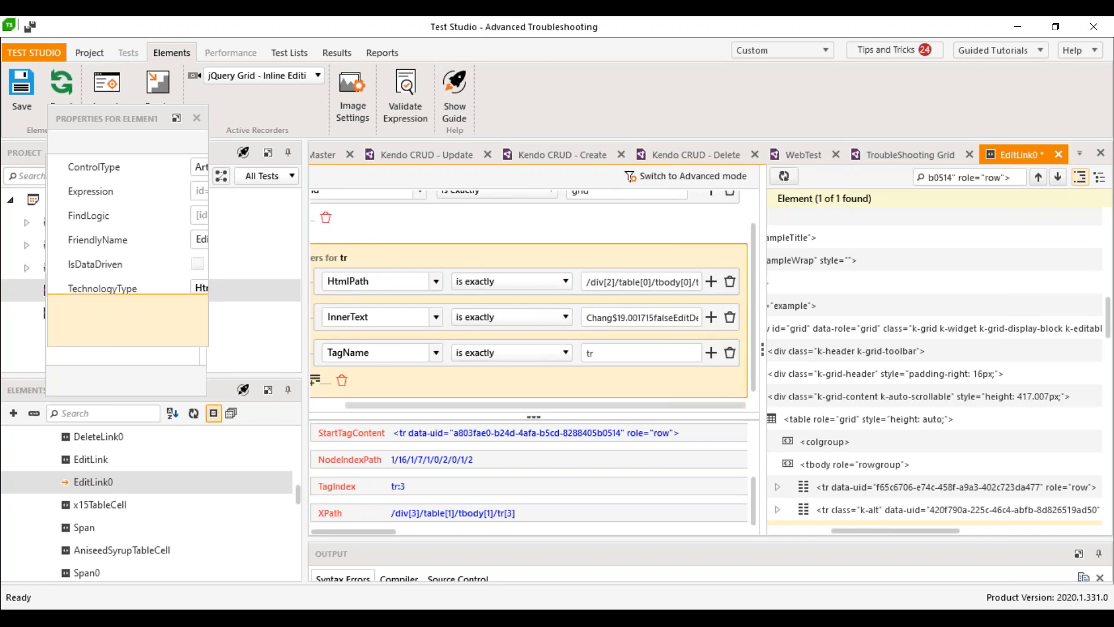
pyautogui.click(729, 283)
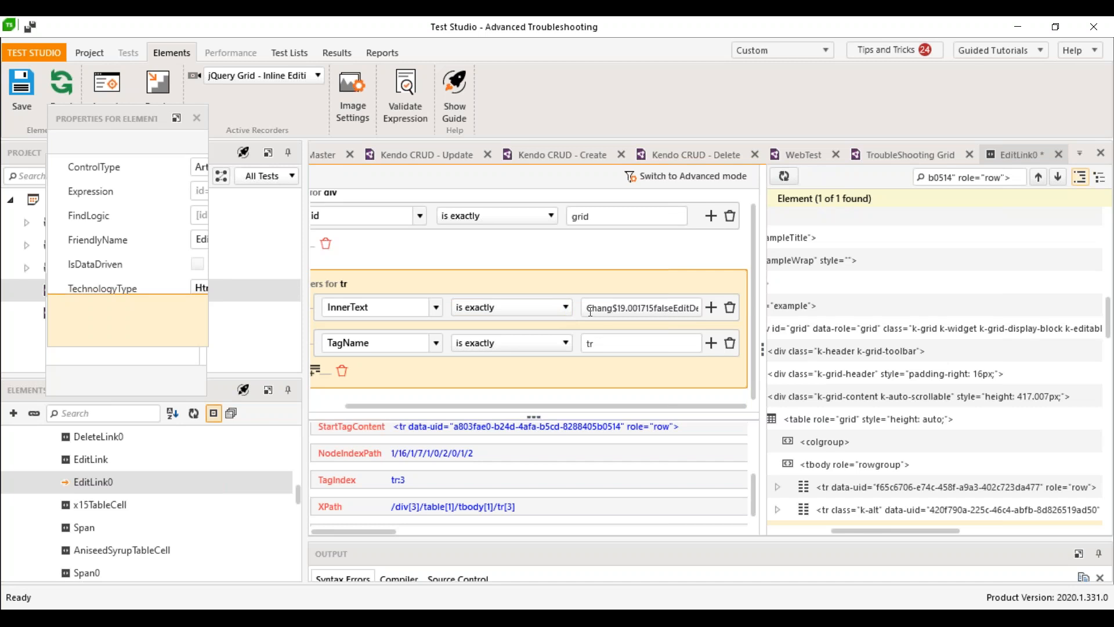
pyautogui.click(569, 305)
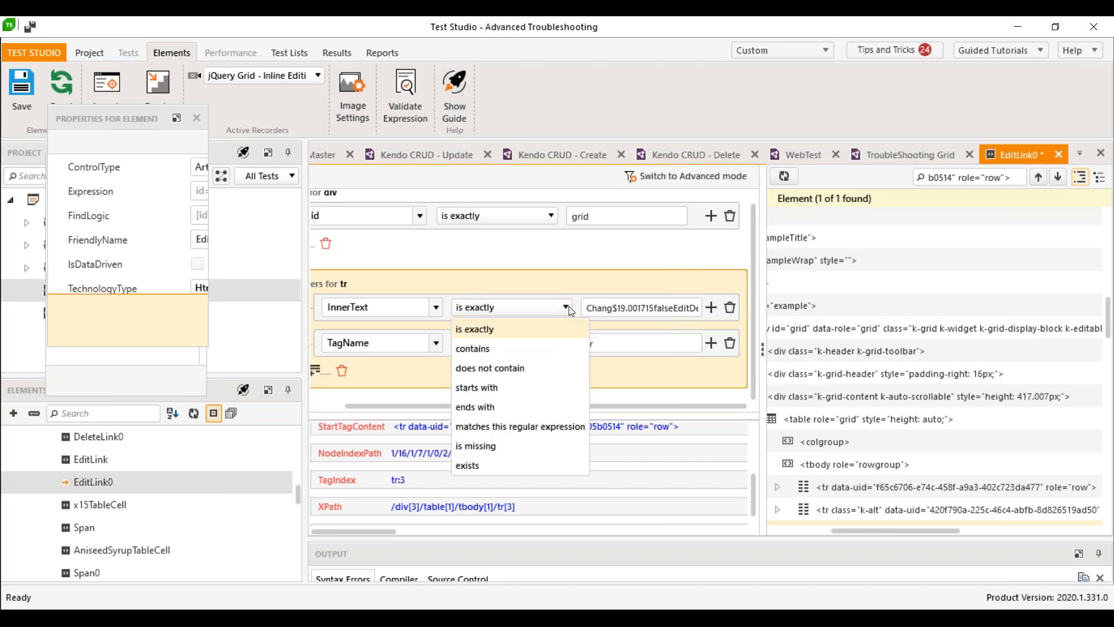
pyautogui.click(527, 345)
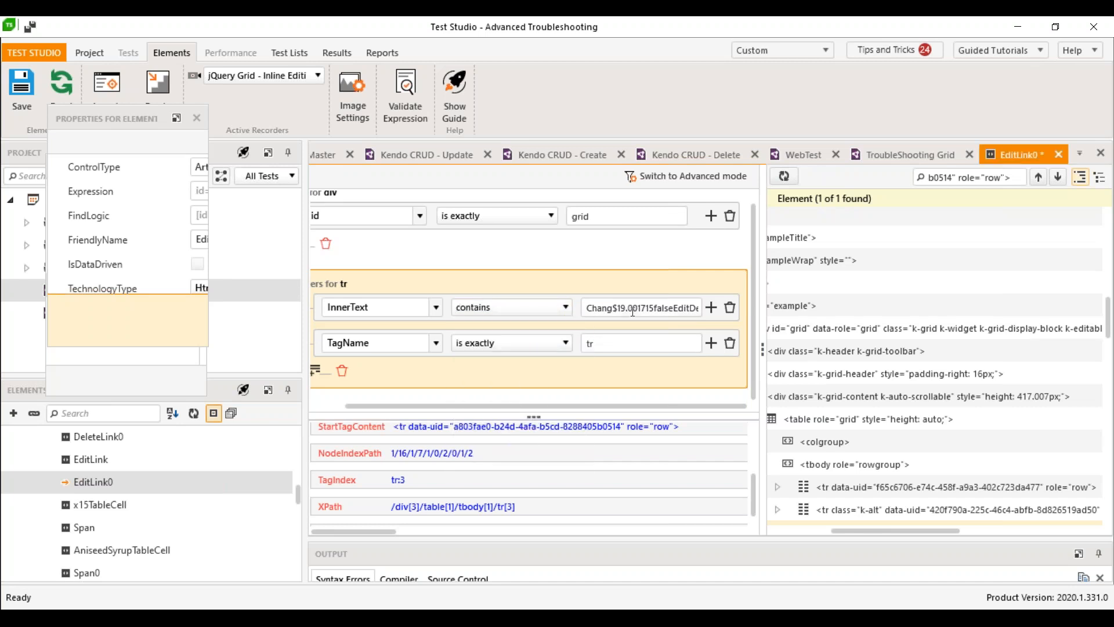
pyautogui.moveTo(617, 308); pyautogui.dragTo(754, 297)
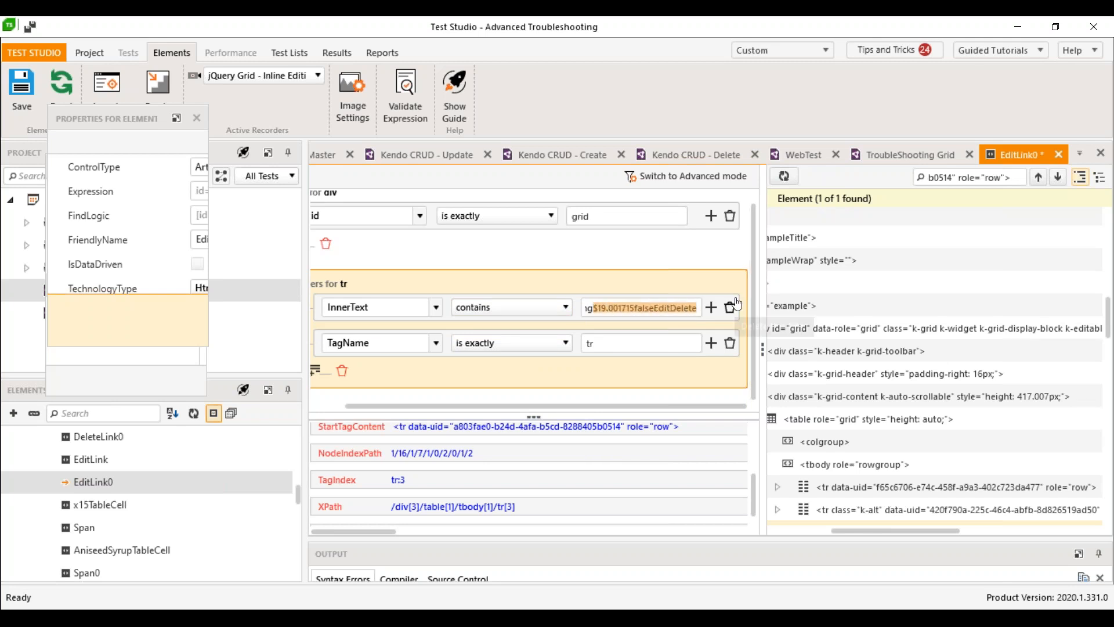
pyautogui.press('BackSpace')
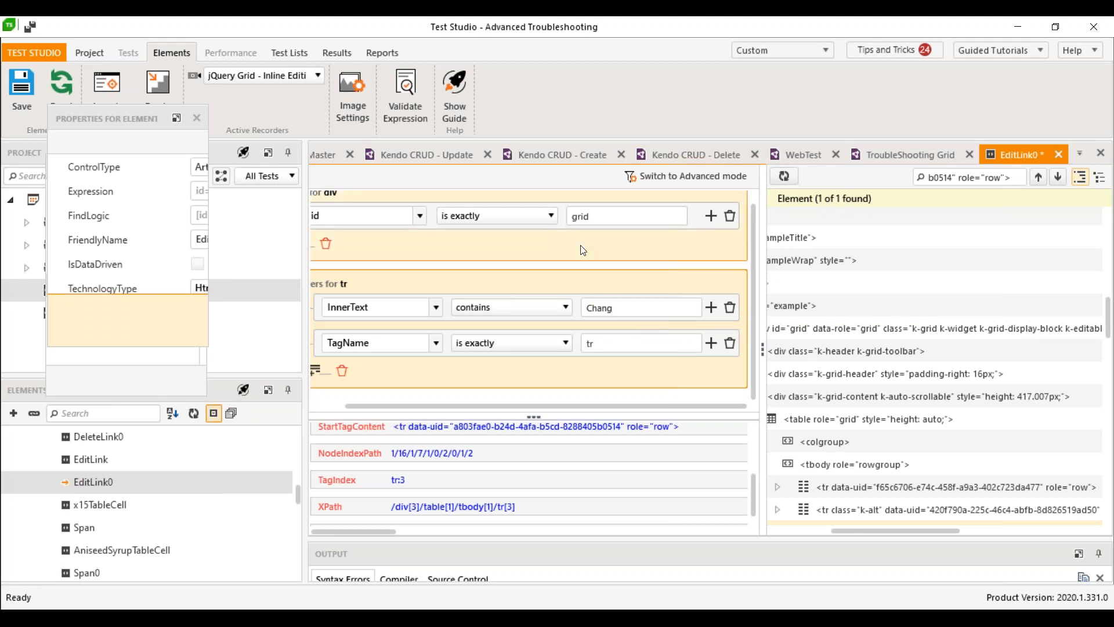
# Step: Validate the row's find expression and review the resulting tr filters
pyautogui.click(412, 95)
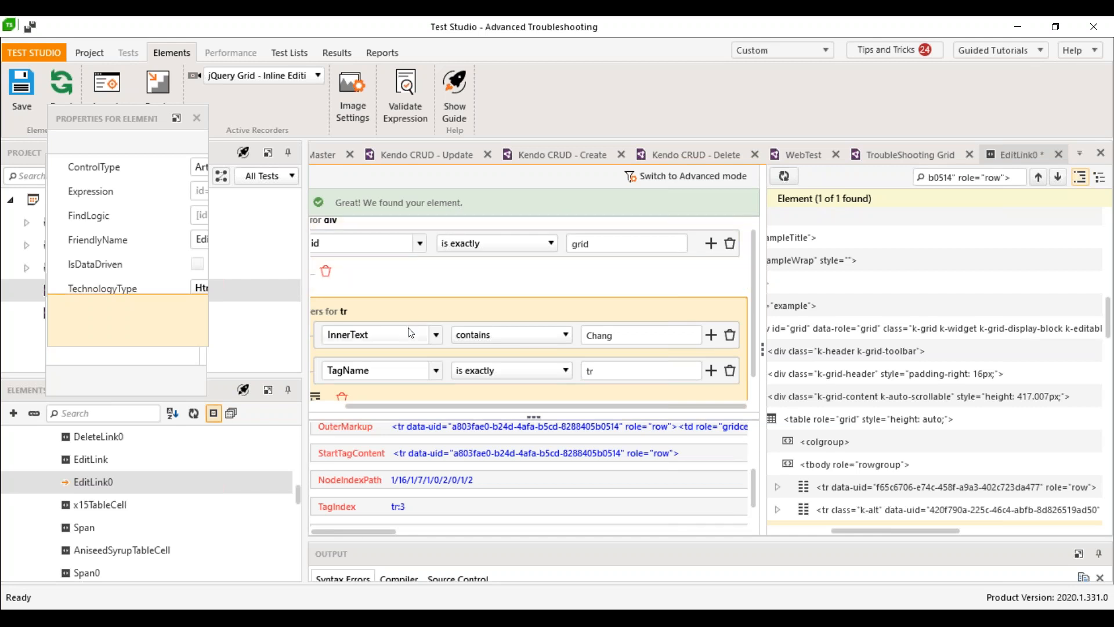
pyautogui.scroll(-1, 402, 370)
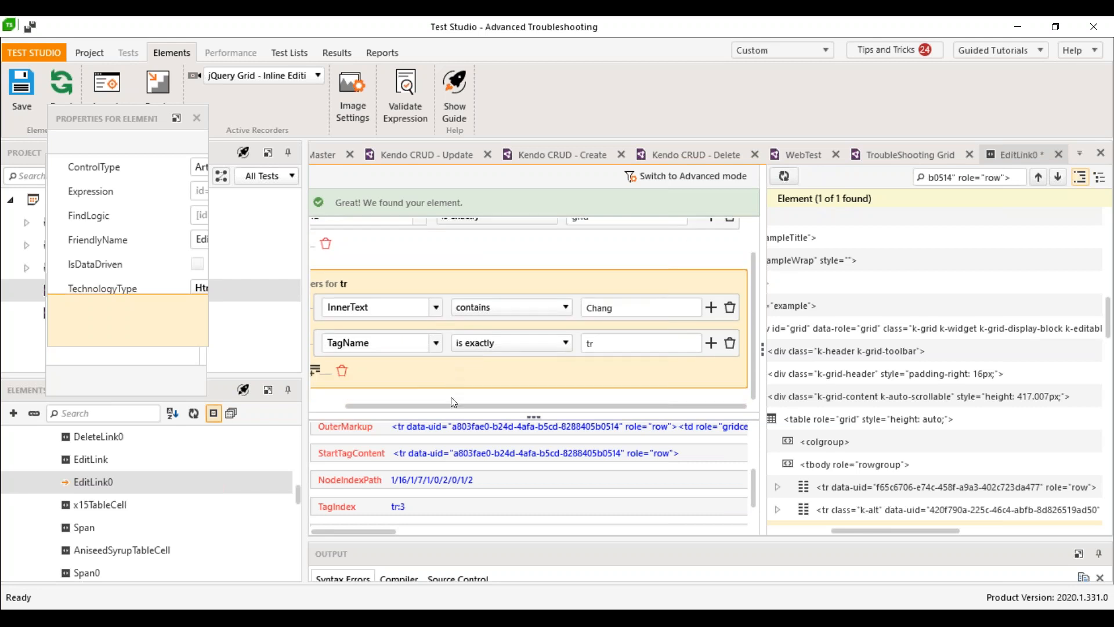
pyautogui.hscroll(-2, 455, 409)
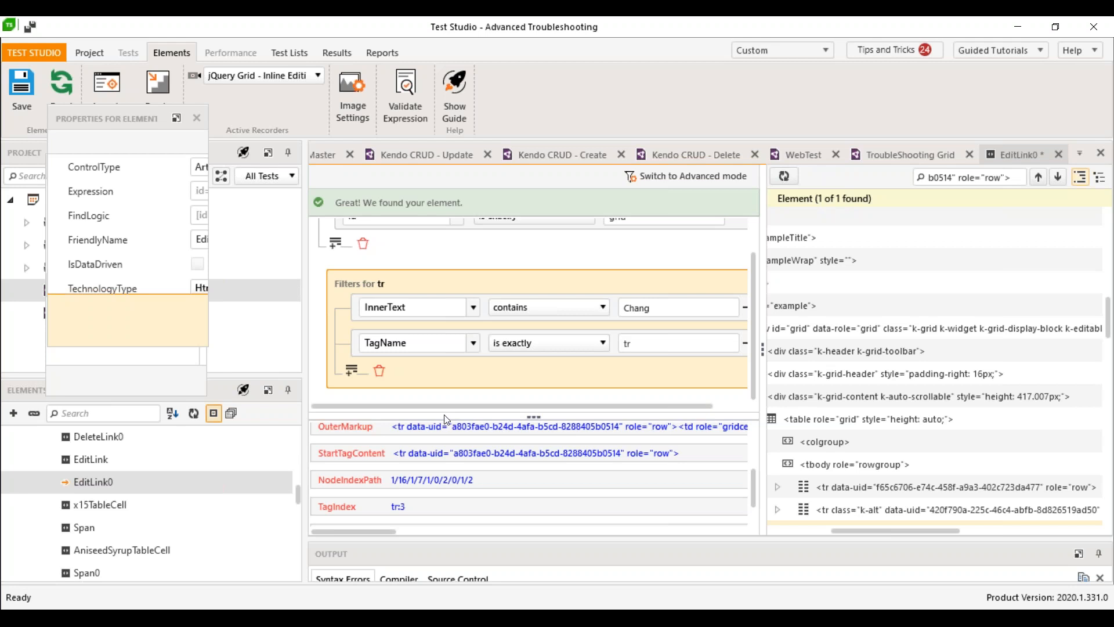
# Step: Bring up the browser grid to view the Chang row's Edit button, and minimize the recorder and browser to return to Test Studio
pyautogui.hotkey('alt', 'Tab')
pyautogui.hotkey('alt', 'Tab')
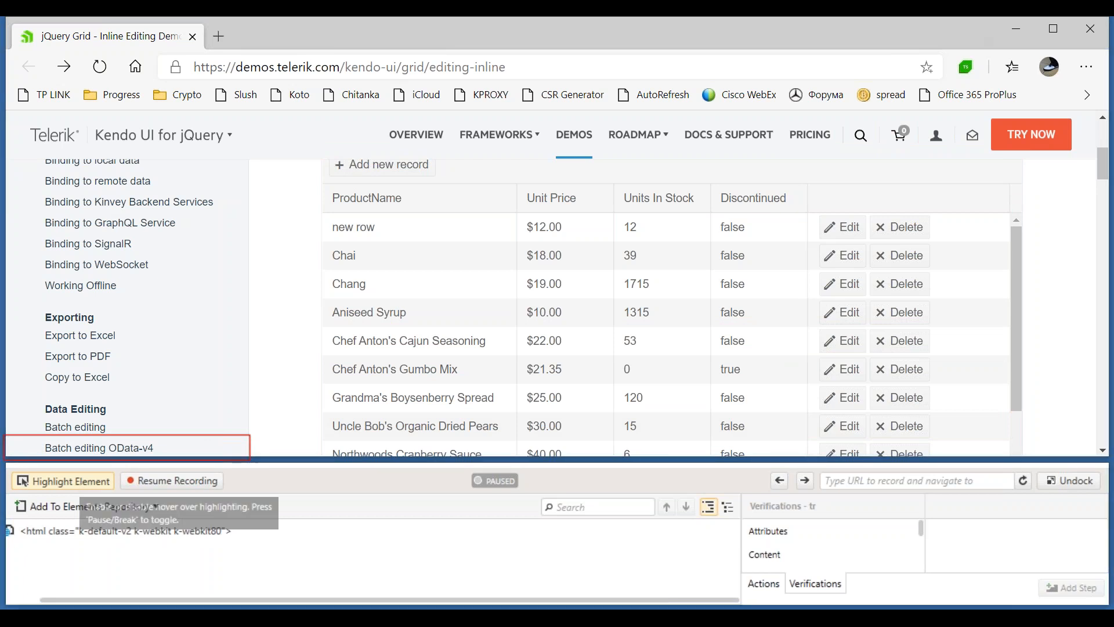
pyautogui.click(1019, 29)
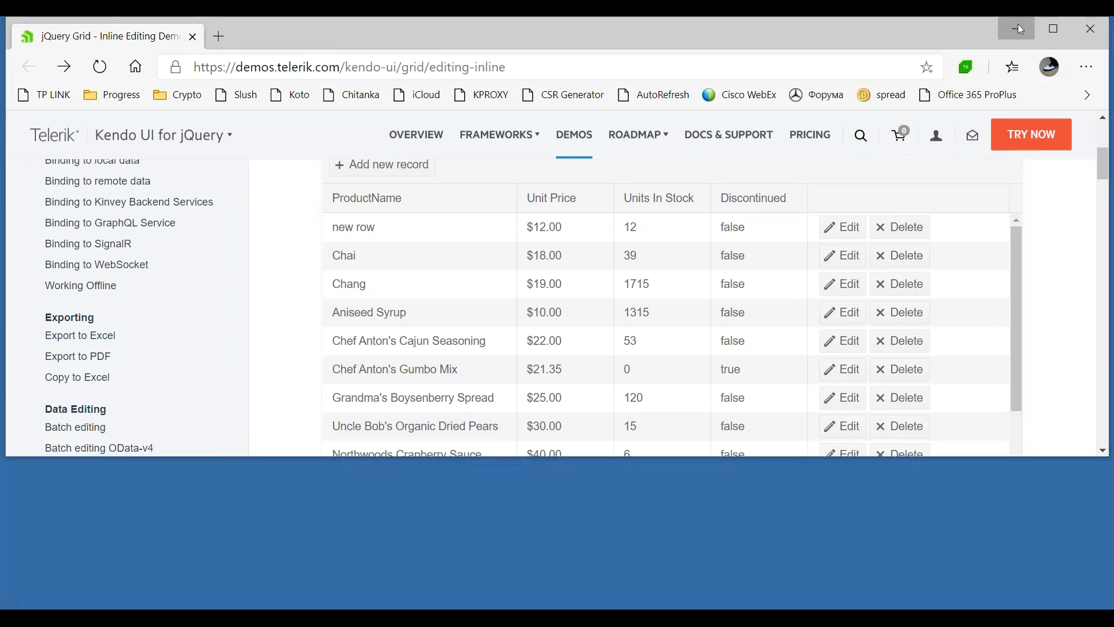
pyautogui.click(1019, 29)
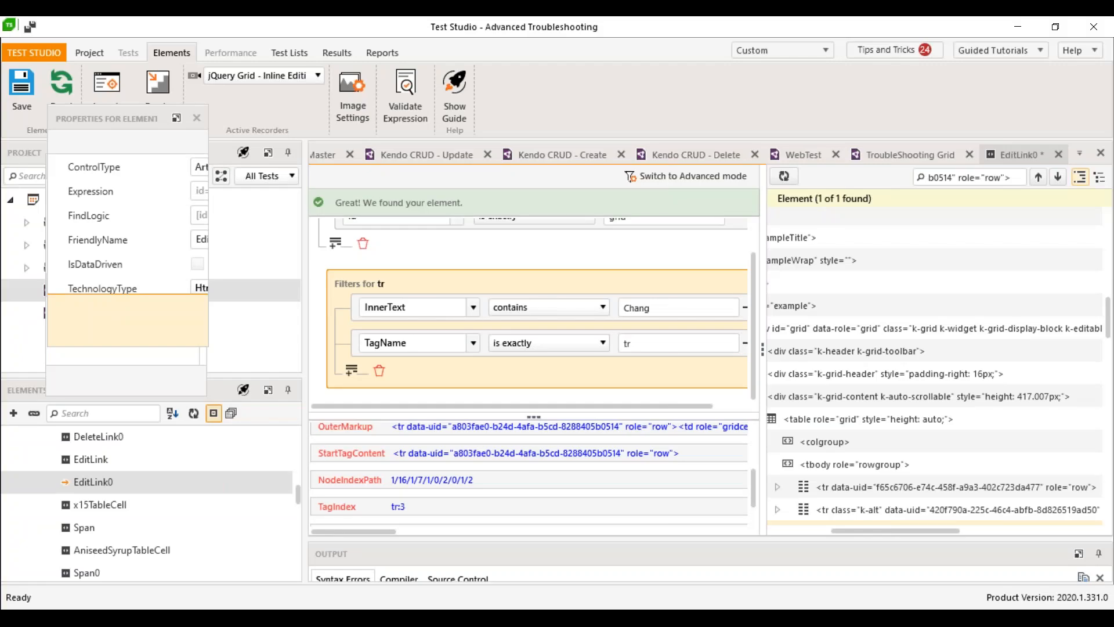
# Step: Add a chained filter level below the tr filters with TextContent is exactly "Edit", using the WebTest steps as reference
pyautogui.click(352, 370)
pyautogui.scroll(-2, 375, 325)
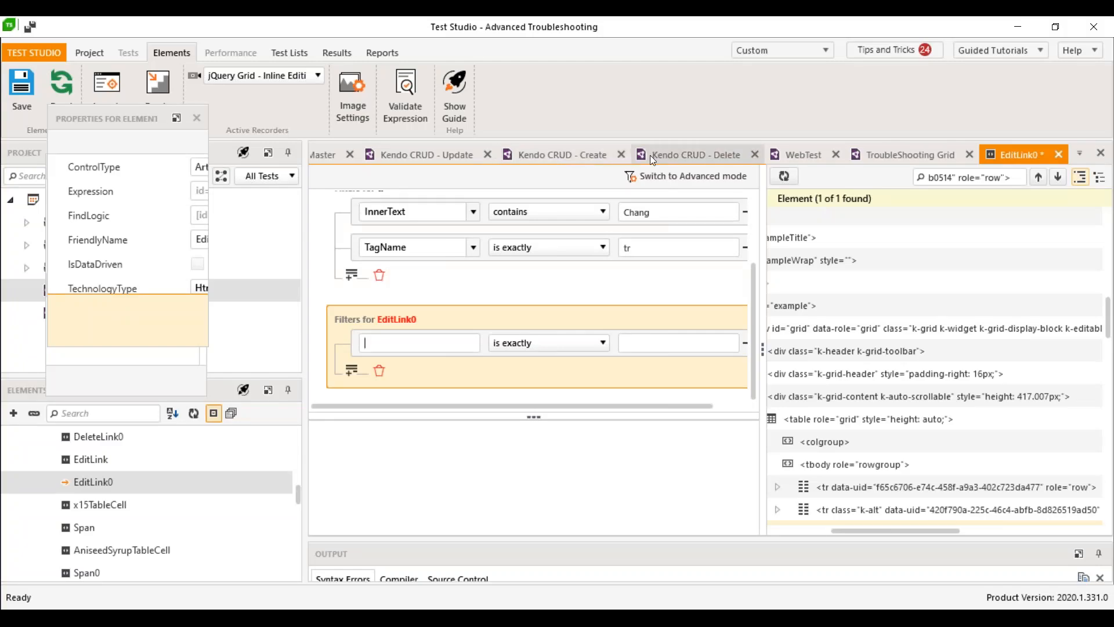
pyautogui.click(793, 154)
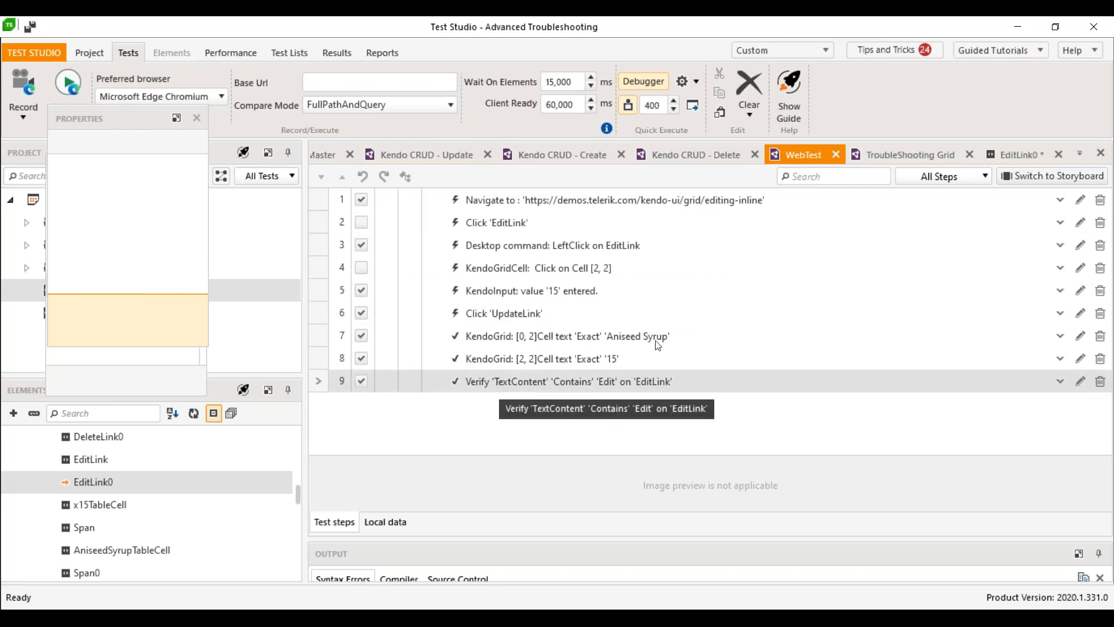
pyautogui.click(1025, 154)
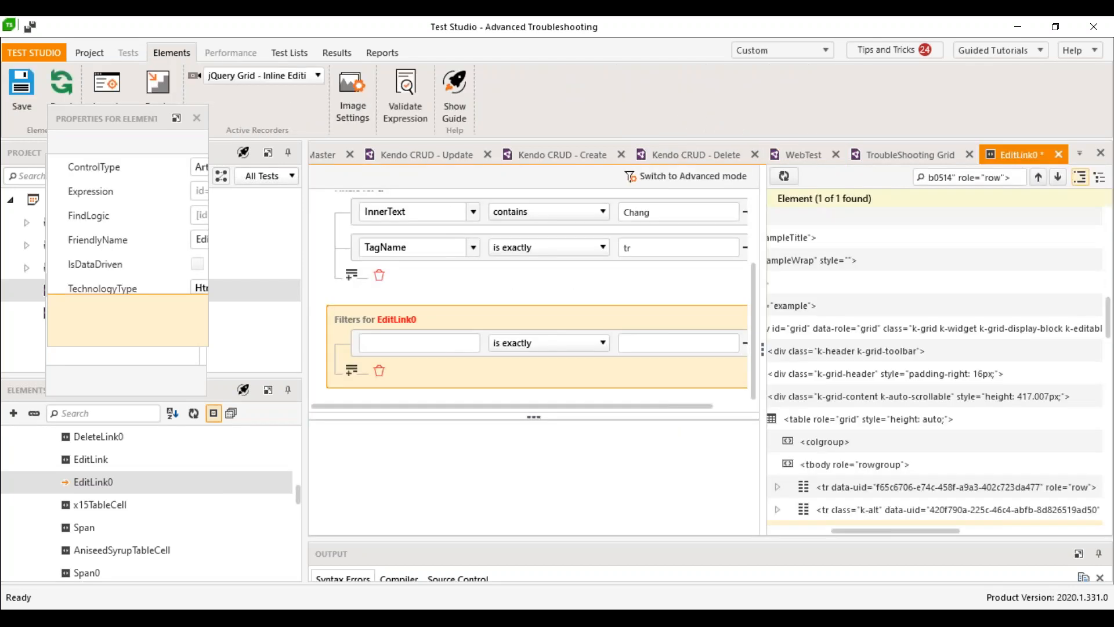
pyautogui.click(651, 343)
pyautogui.write('Edi')
pyautogui.write('t')
pyautogui.click(385, 335)
pyautogui.write('TextContent')
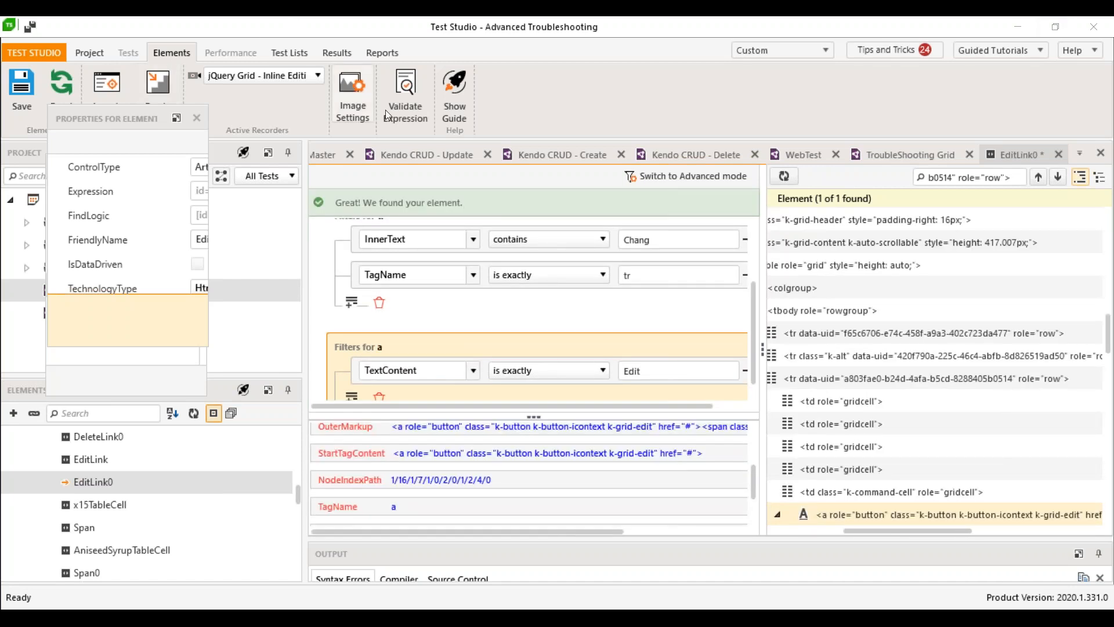
# Step: Validate the complete chained find expression for EditLink0 and review its filters
pyautogui.click(406, 94)
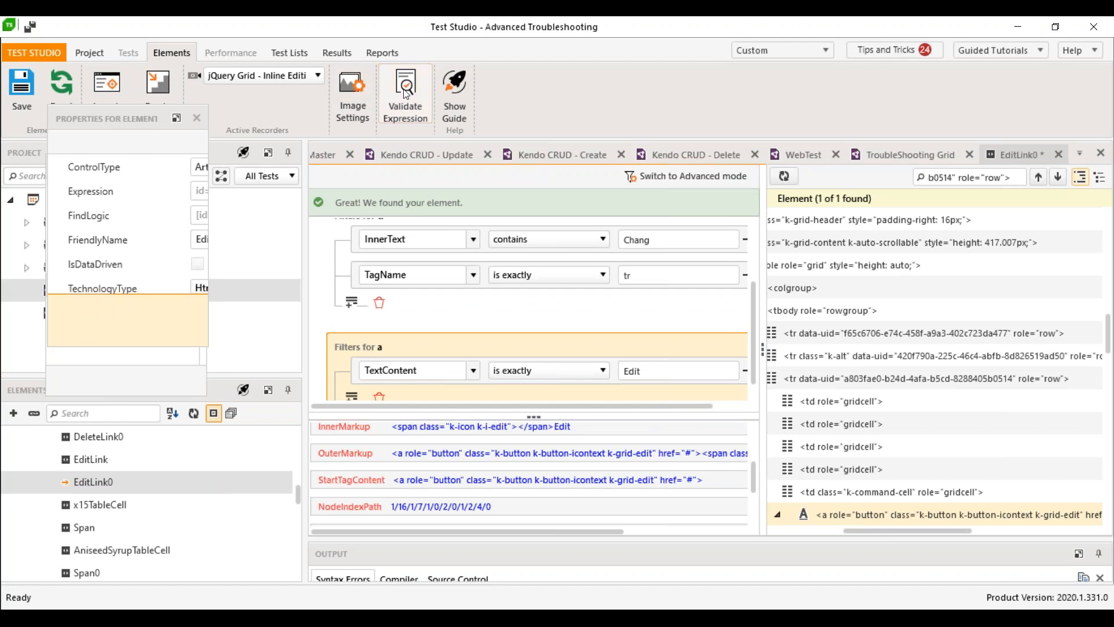
pyautogui.scroll(-1, 442, 317)
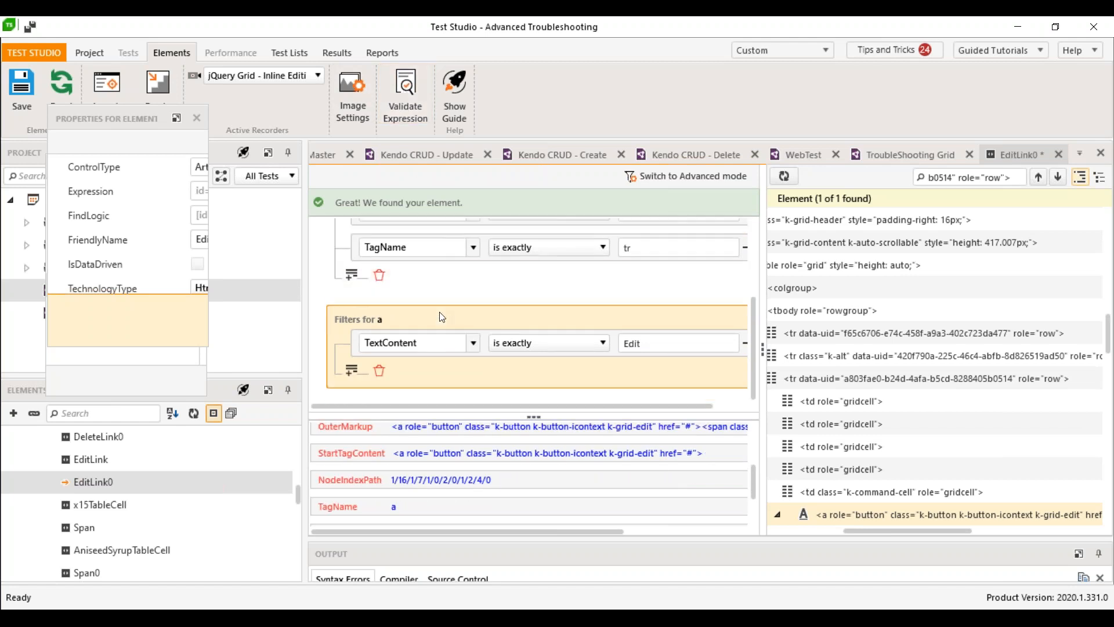
pyautogui.scroll(4, 439, 310)
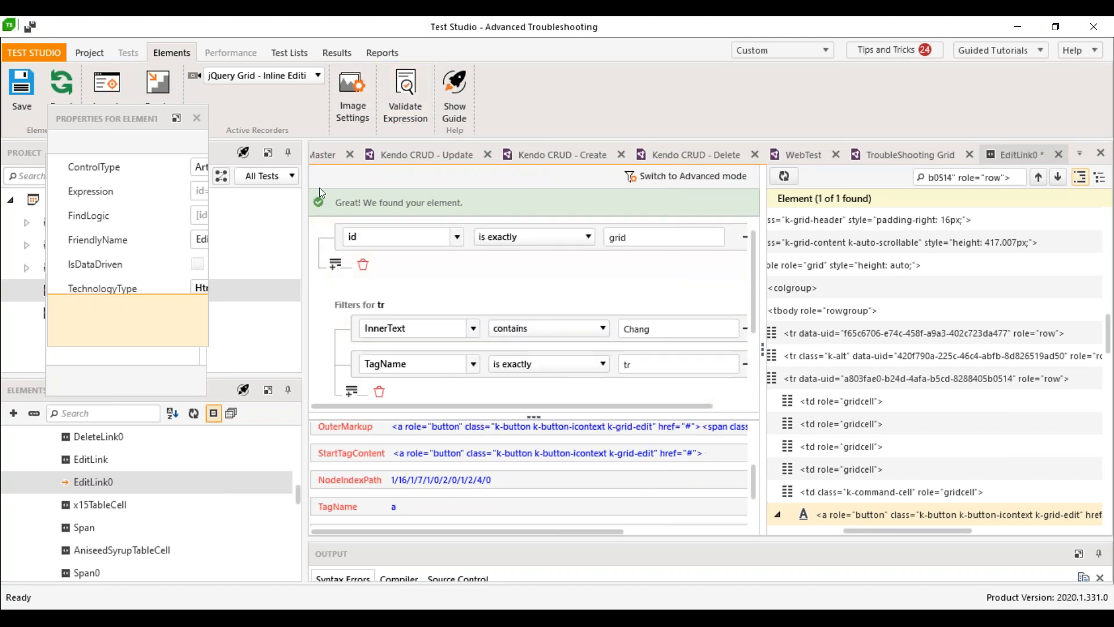
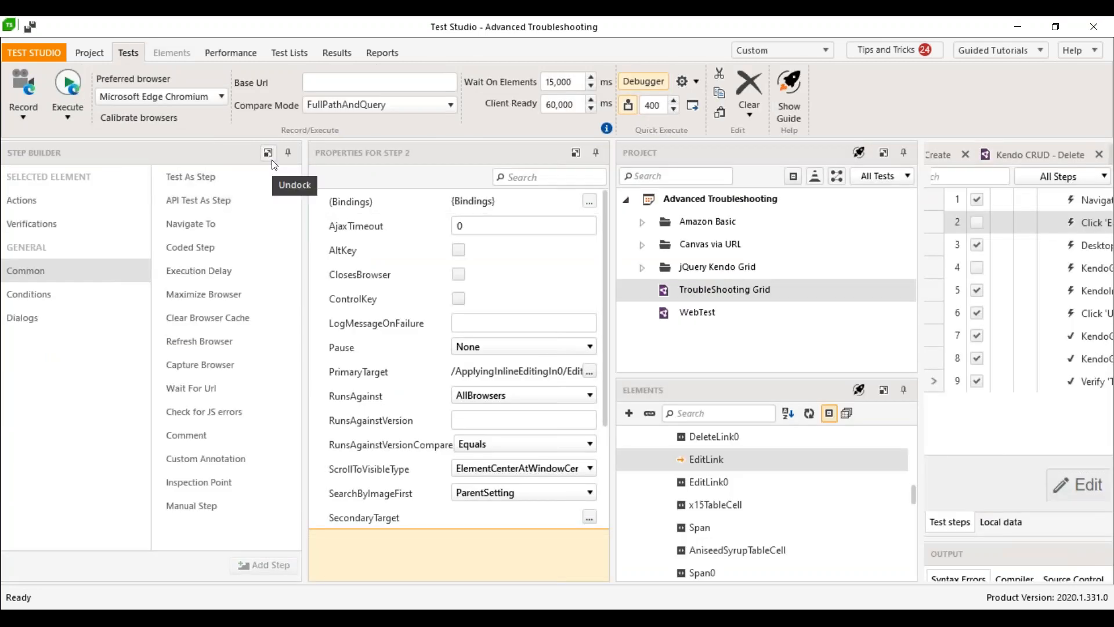
# Step: Undock the Step Builder and step properties panes and move them away from the test steps
pyautogui.click(270, 157)
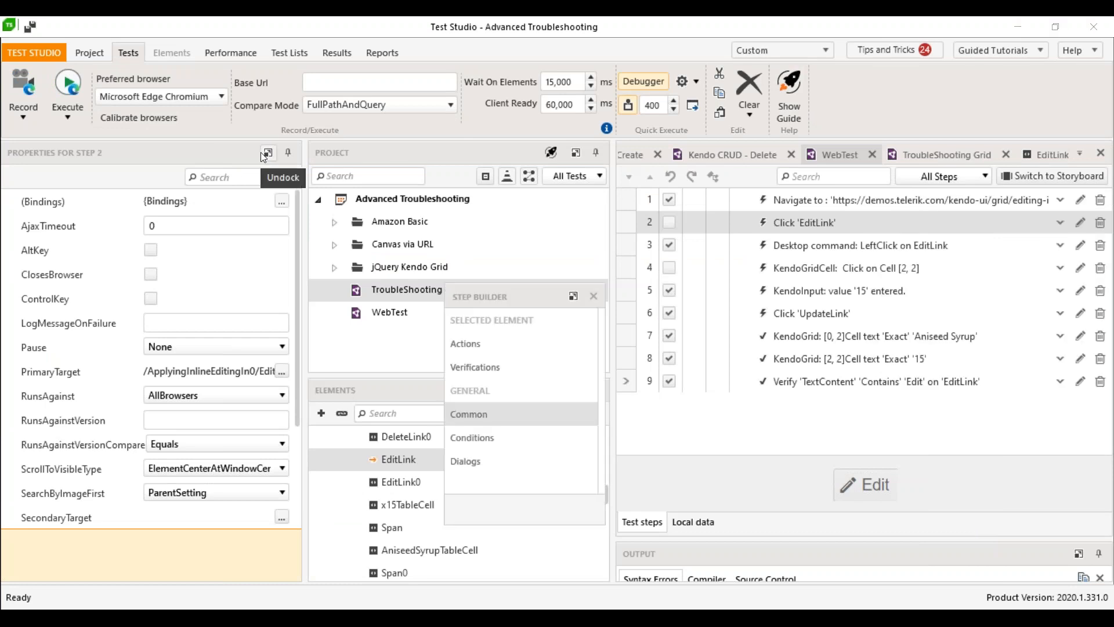
pyautogui.click(261, 153)
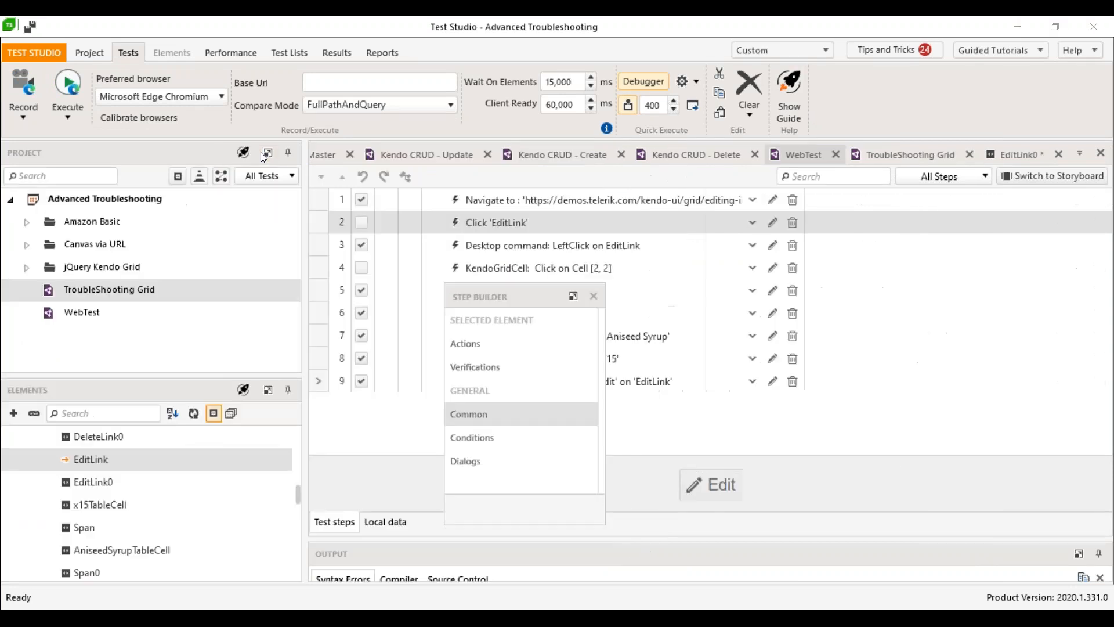
pyautogui.moveTo(548, 321); pyautogui.dragTo(708, 442)
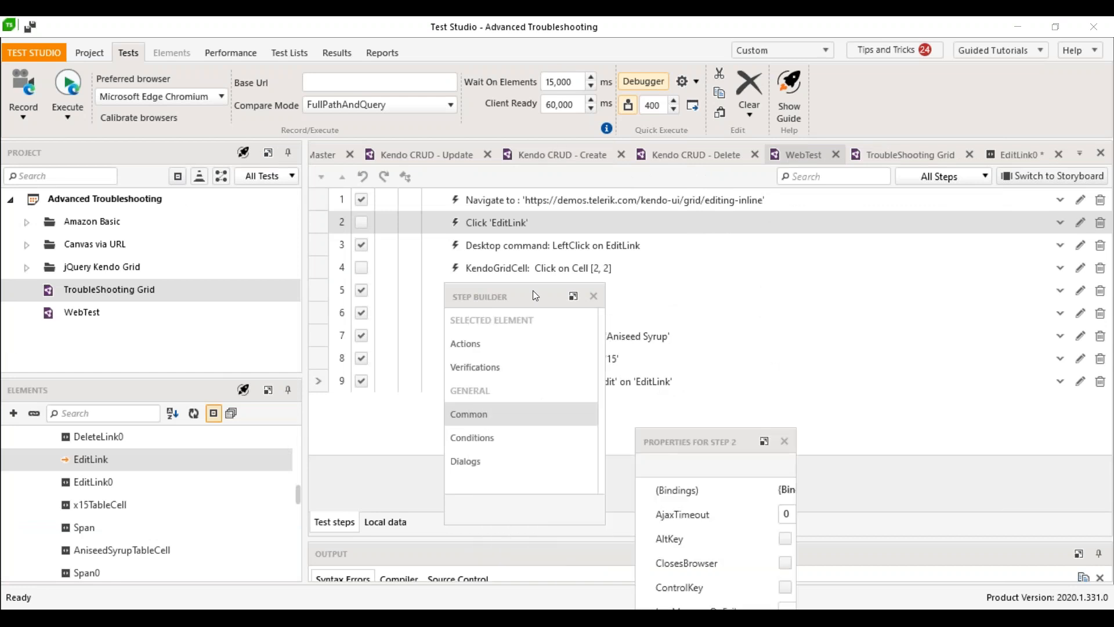
pyautogui.moveTo(535, 296); pyautogui.dragTo(579, 402)
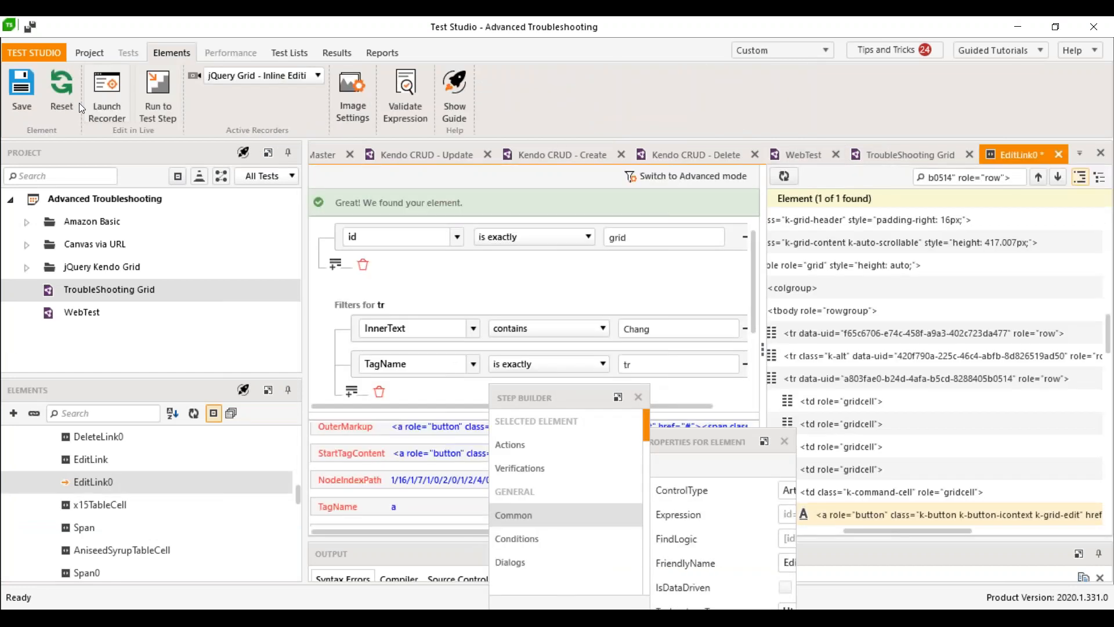
# Step: Save the EditLink0 element with its new find expression and apply it to all steps in both the WebTest and TroubleShooting Grid tests
pyautogui.click(33, 85)
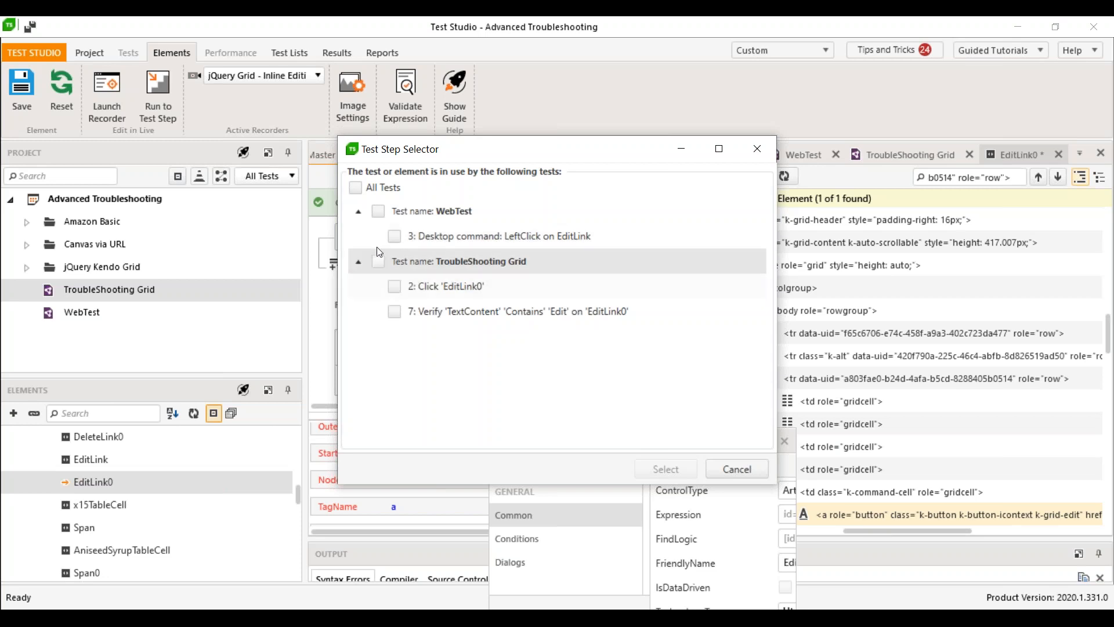
pyautogui.click(357, 188)
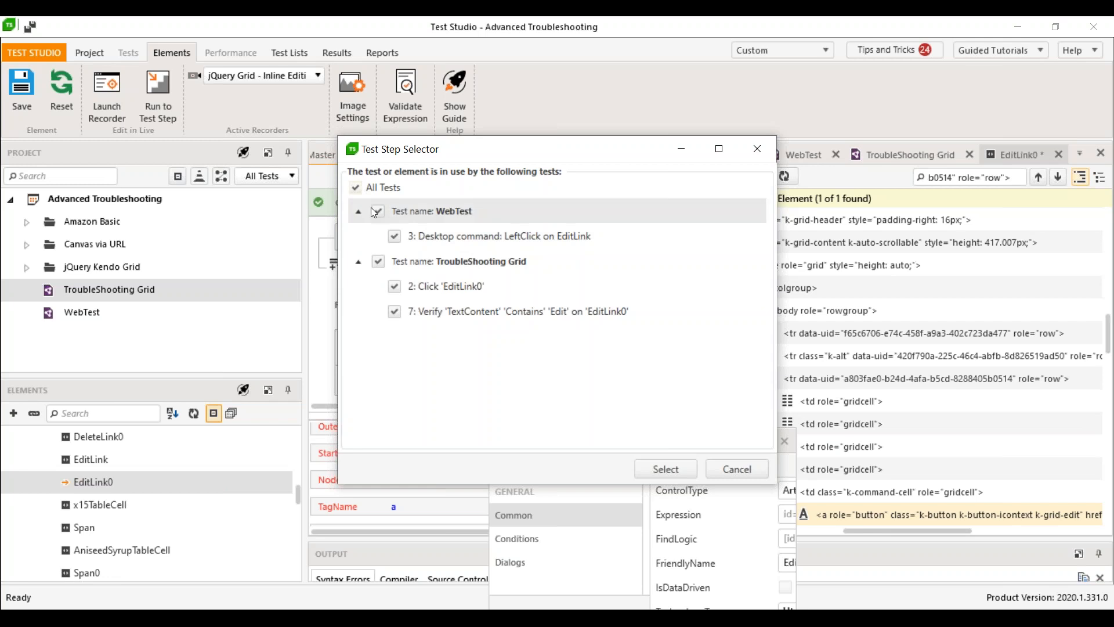
pyautogui.click(665, 468)
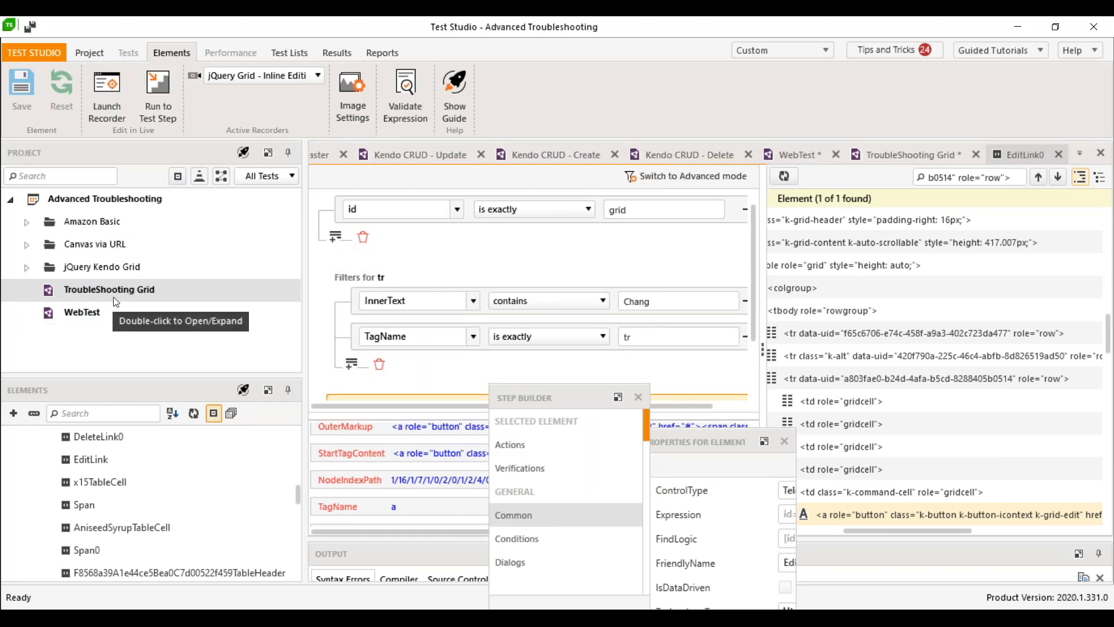
# Step: Run only steps 2 through 5 of the TroubleShooting Grid test, saving the modified WebTest and TroubleShooting Grid files
pyautogui.click(95, 294)
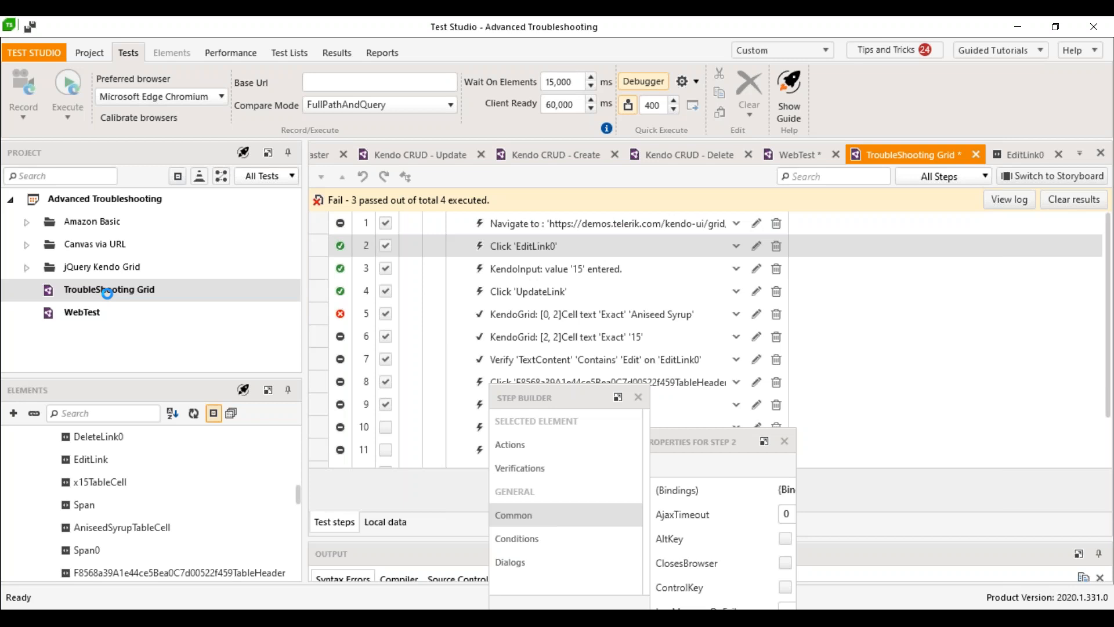
pyautogui.click(598, 307)
pyautogui.keyDown('shift'); pyautogui.click(597, 246); pyautogui.keyUp('shift')
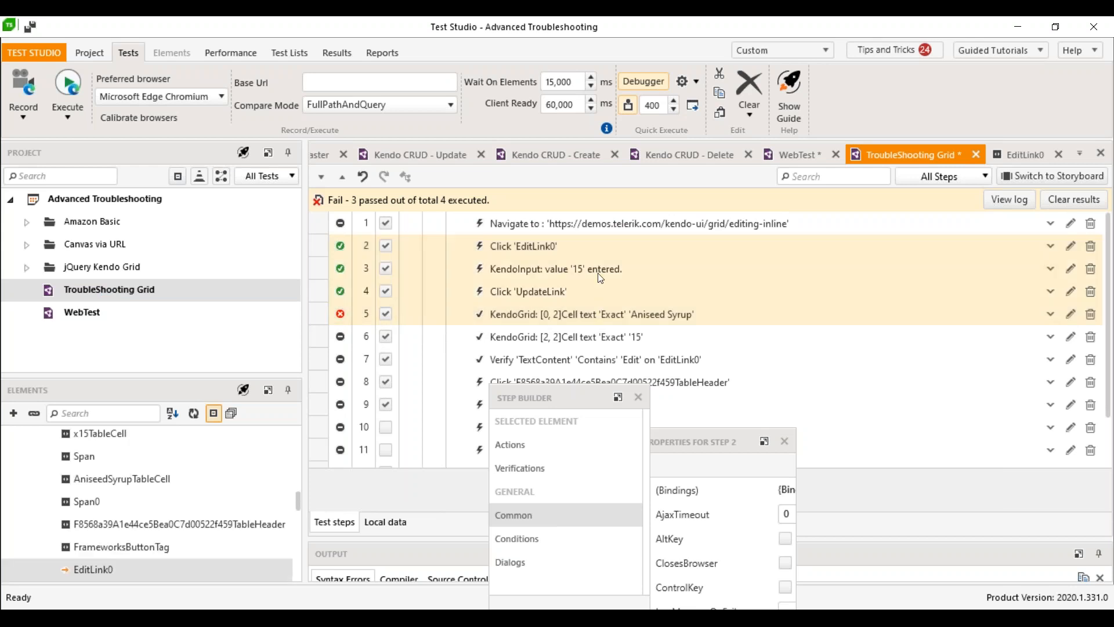
pyautogui.rightClick(598, 273)
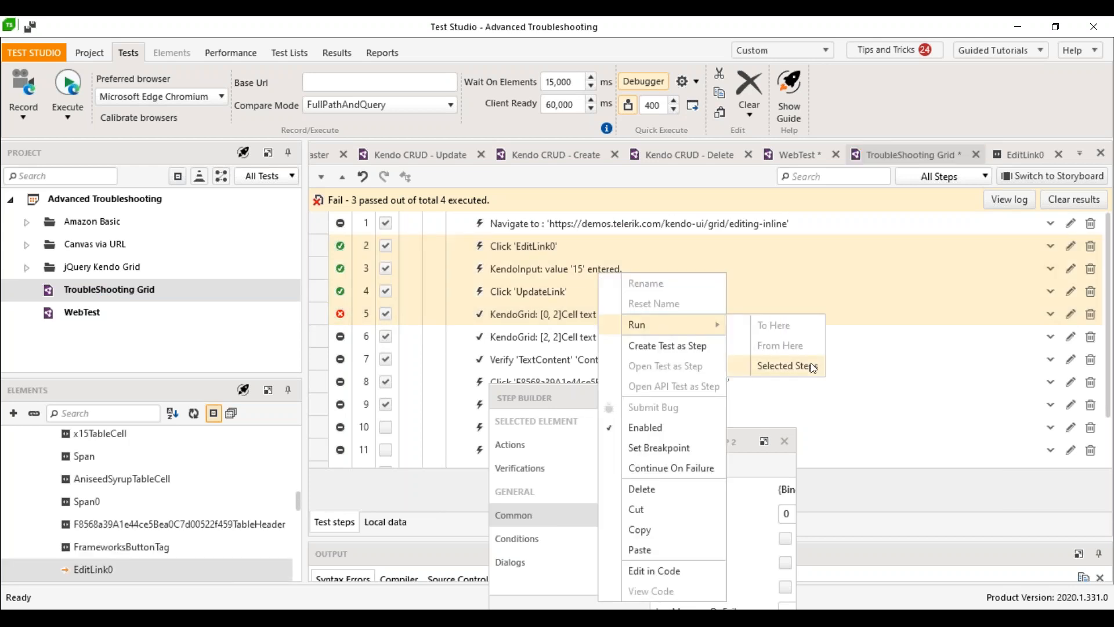
pyautogui.click(811, 364)
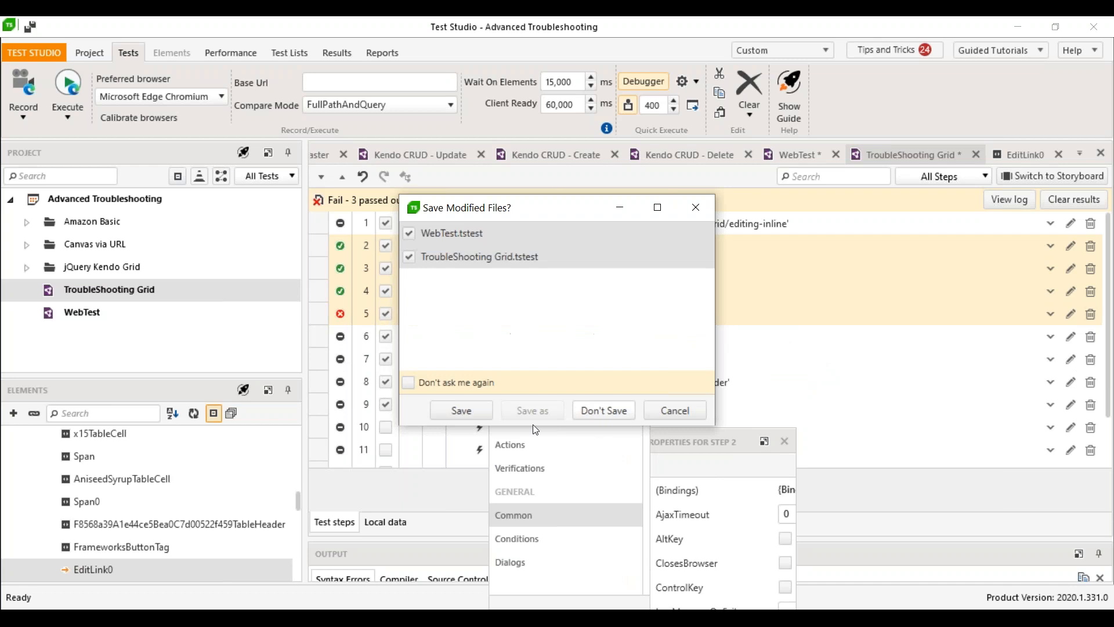
pyautogui.click(480, 410)
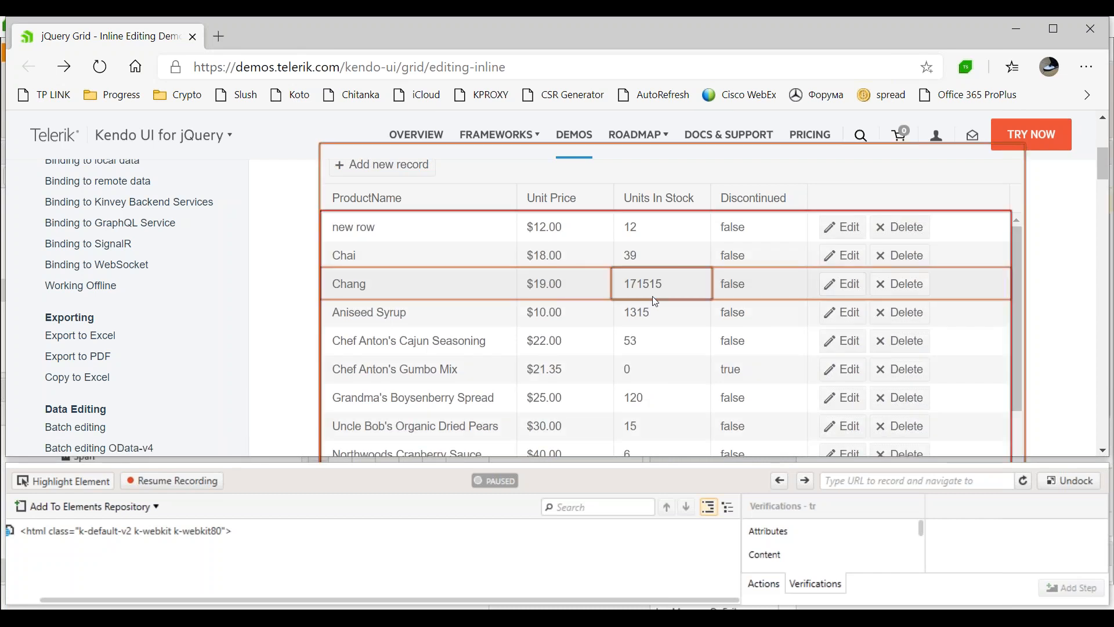
# Step: Check the Chang row's Units In Stock cell in the browser and review the UpdateLink and EditLink0 click steps
pyautogui.click(652, 297)
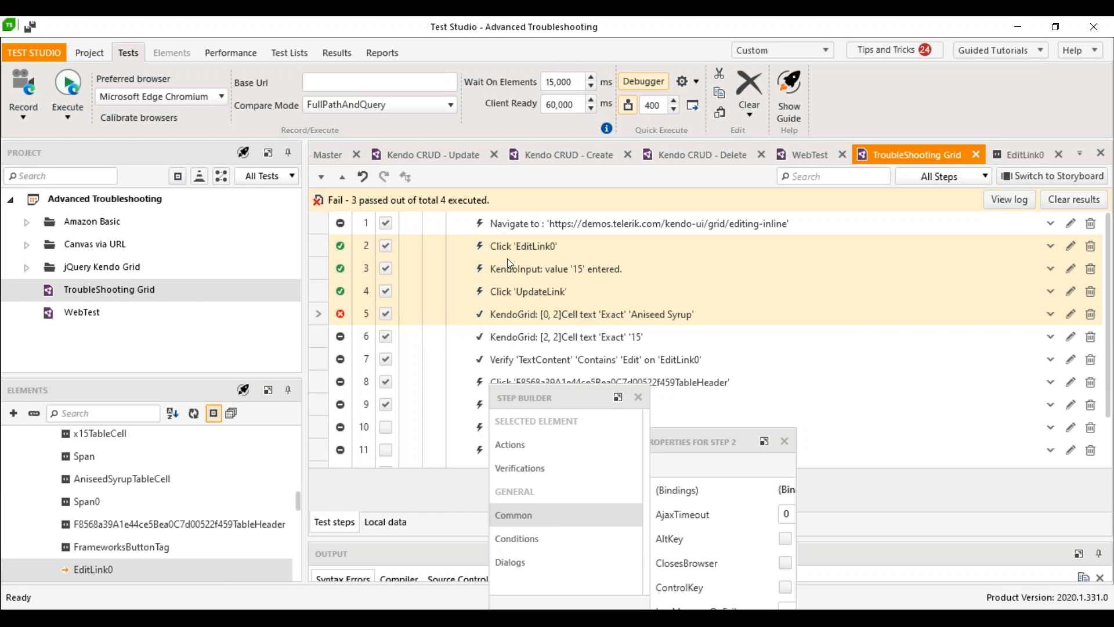
pyautogui.click(509, 287)
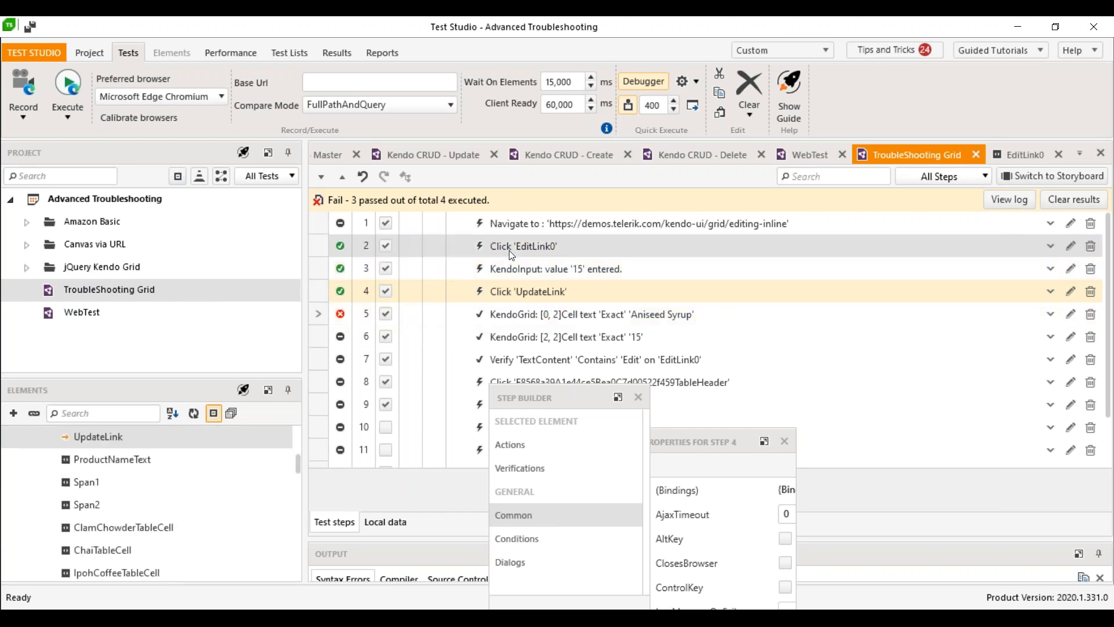
pyautogui.click(511, 254)
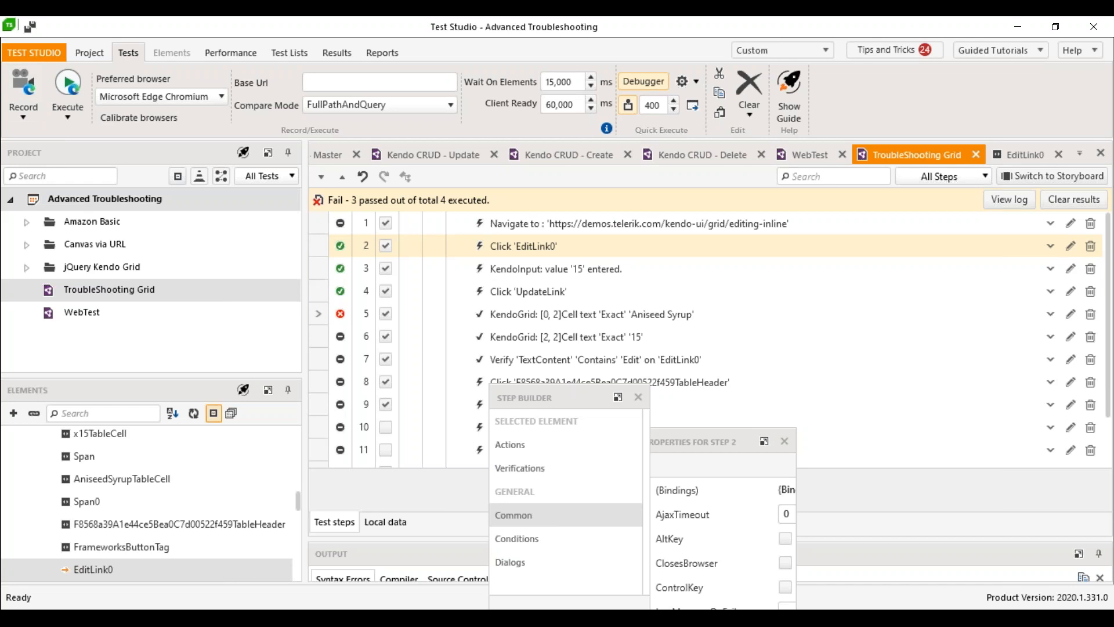
# Step: Create a new web test named Canvas in the root of the Advanced Troubleshooting project
pyautogui.click(104, 199)
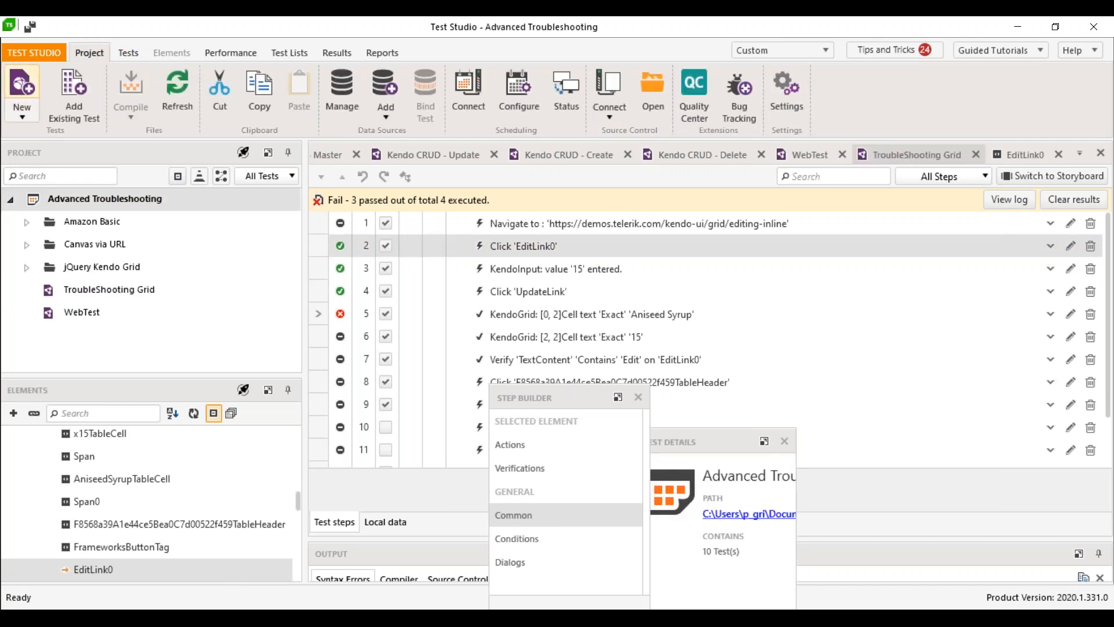
pyautogui.click(21, 86)
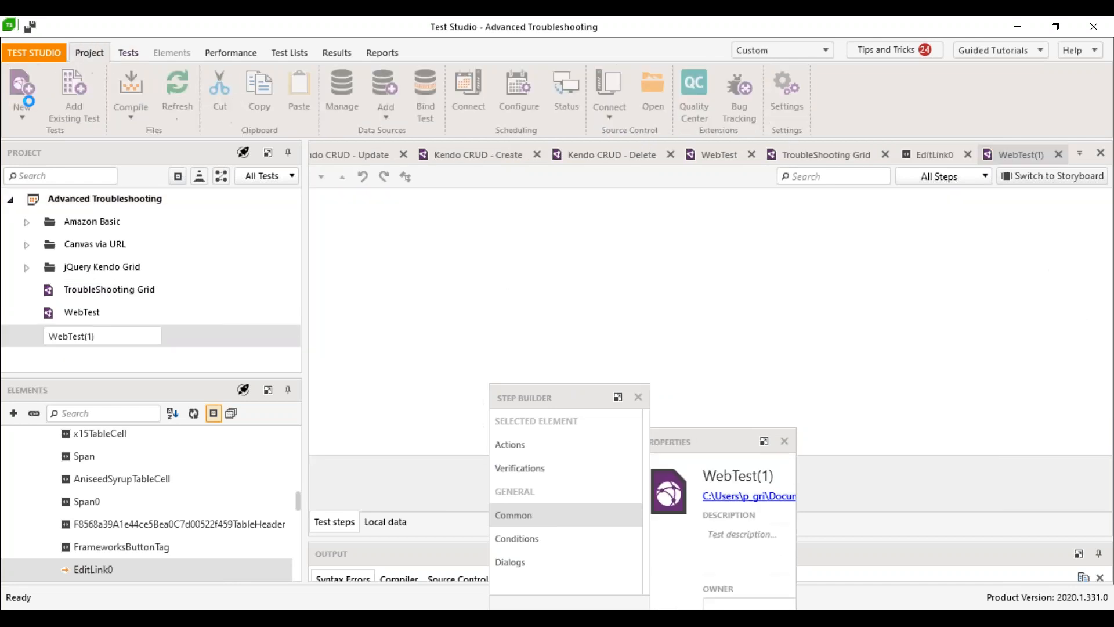
pyautogui.write('Canvas')
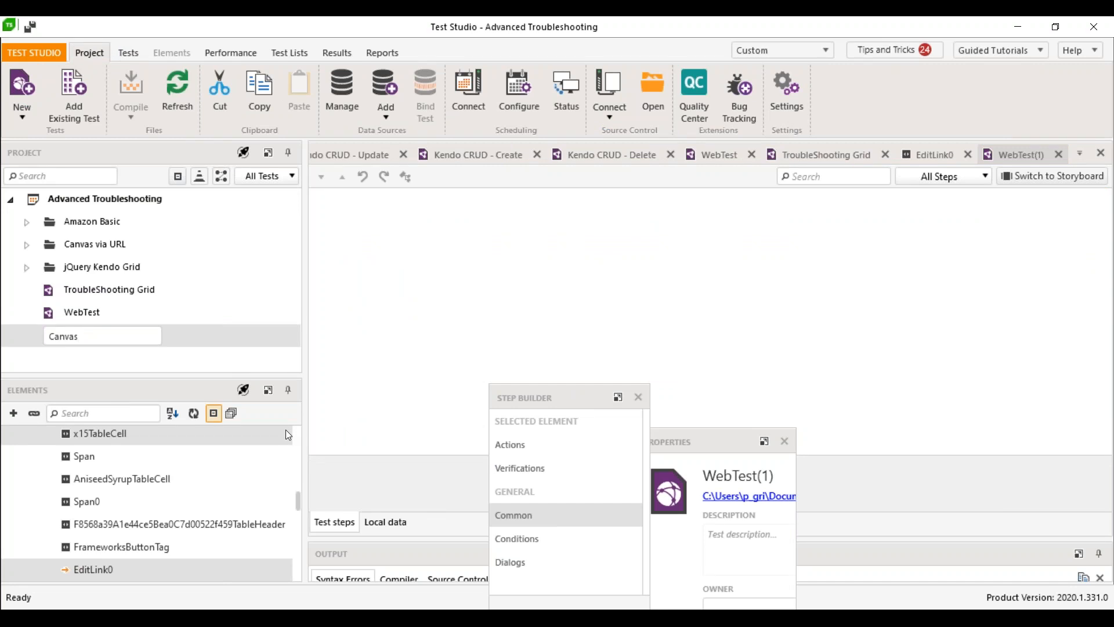
pyautogui.press('Return')
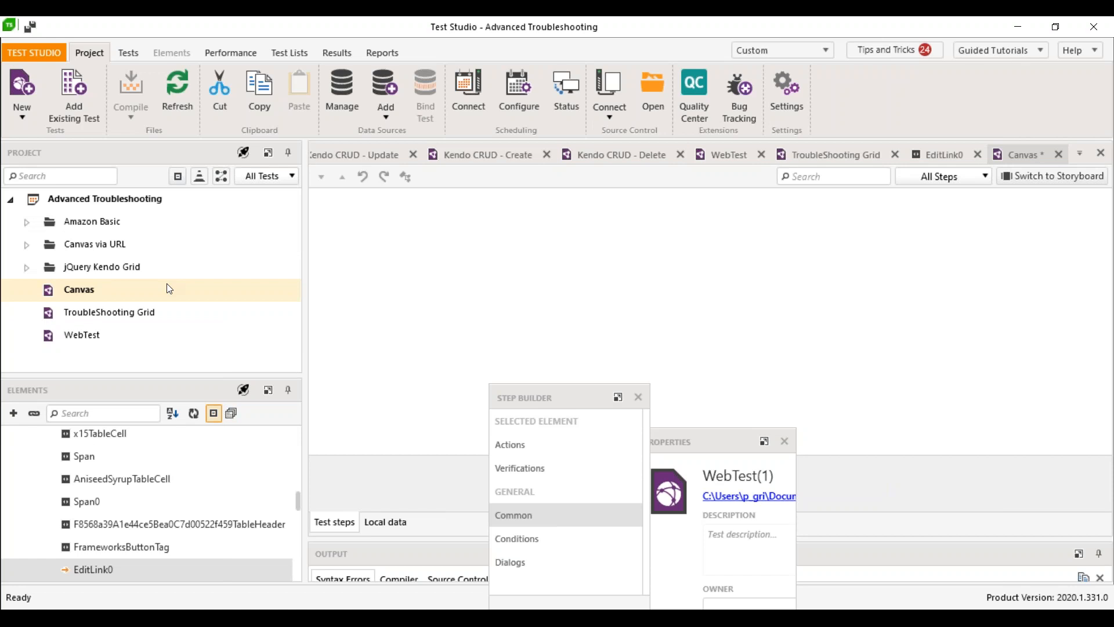
pyautogui.click(129, 52)
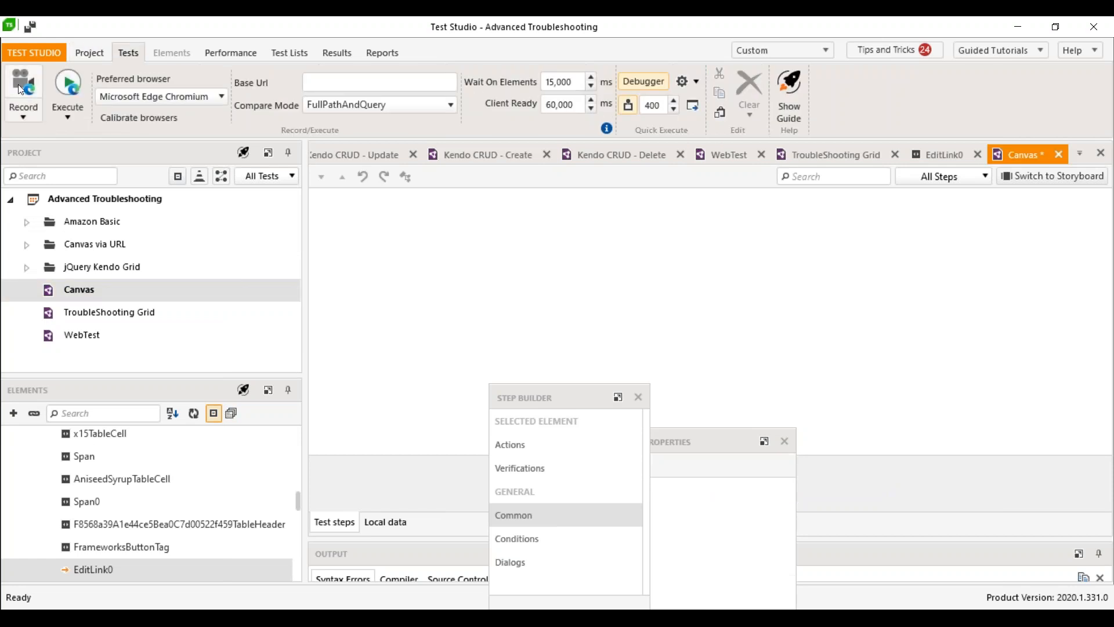
pyautogui.click(19, 84)
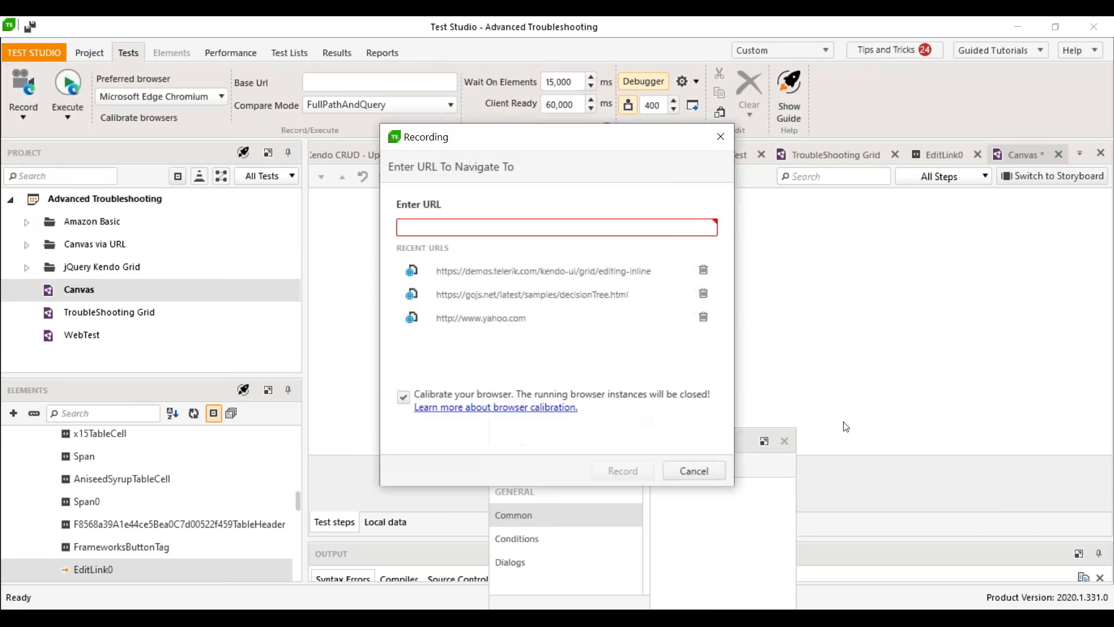
pyautogui.click(604, 295)
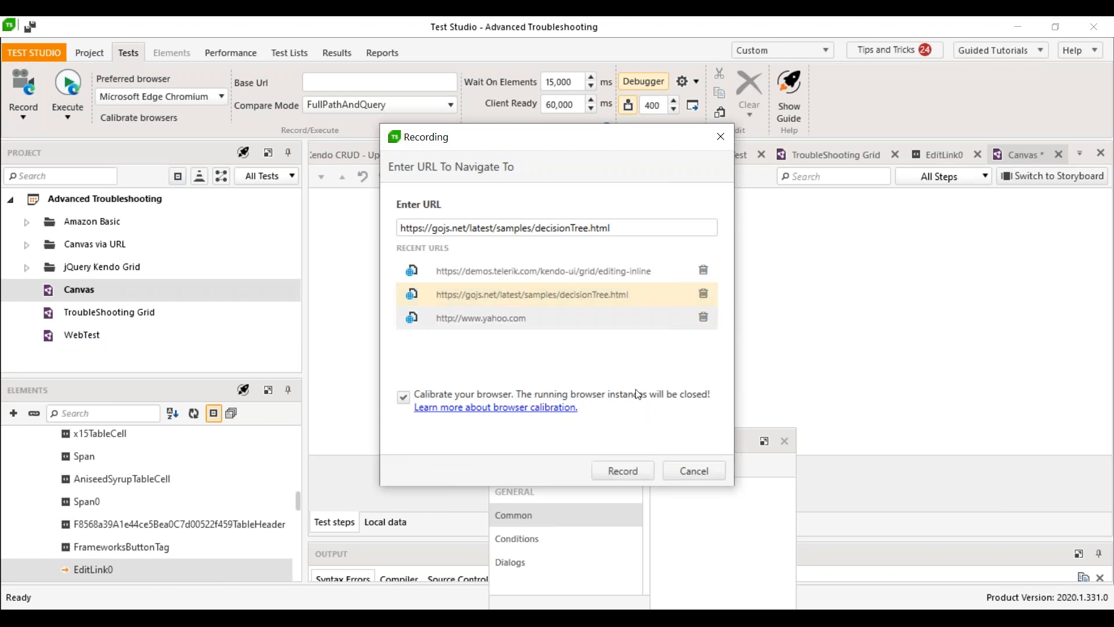
pyautogui.click(626, 468)
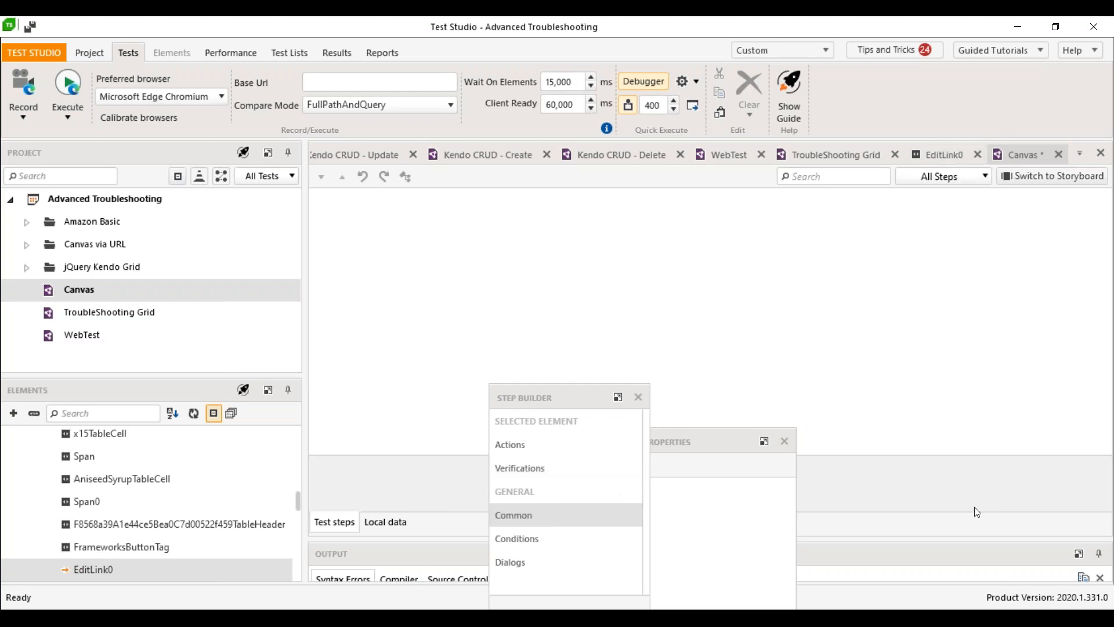
pyautogui.click(1024, 28)
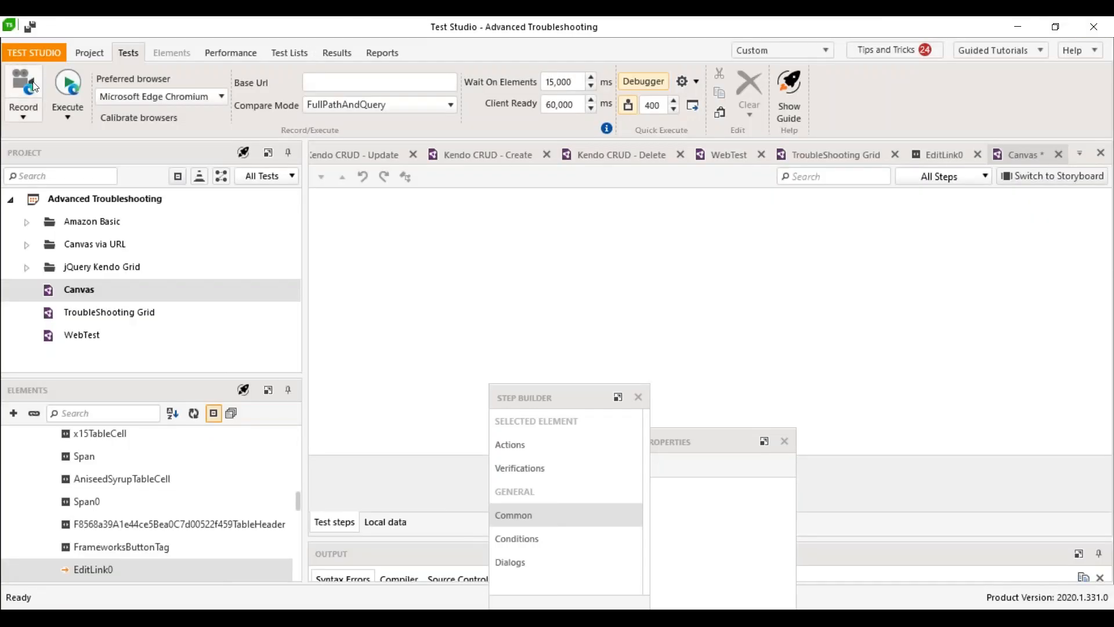
pyautogui.click(26, 83)
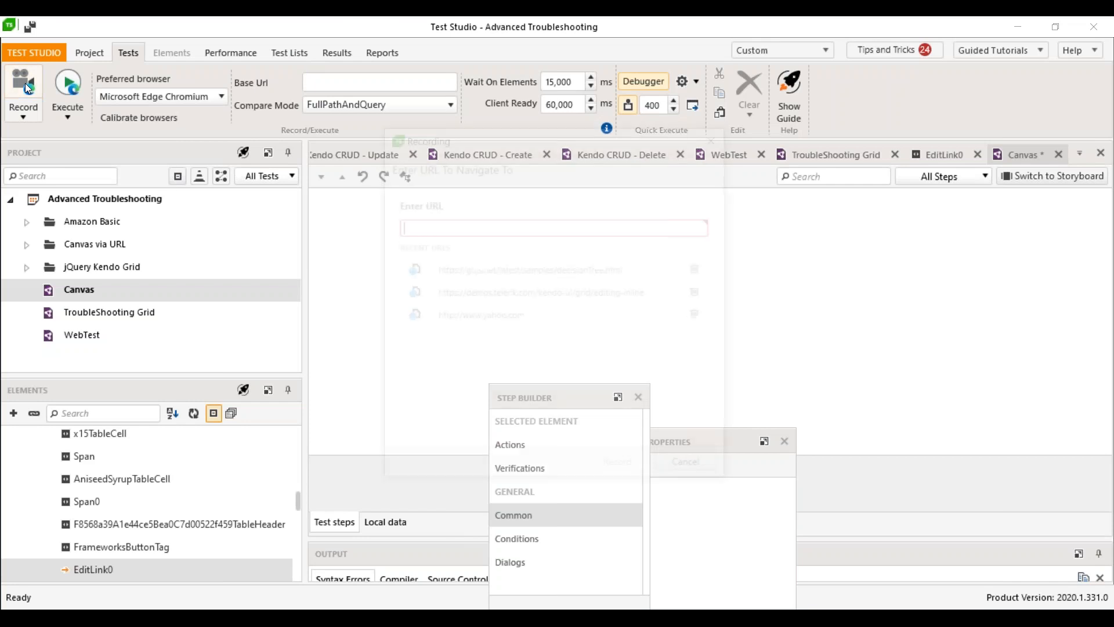
pyautogui.doubleClick(499, 274)
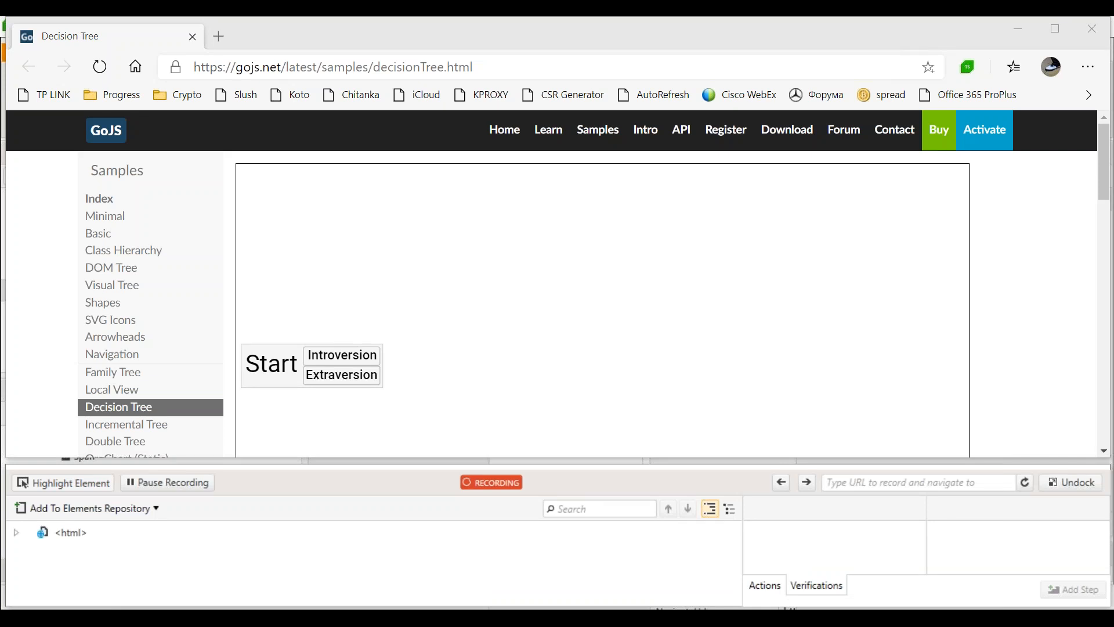
# Step: Record expanding the decision tree through Introversion, Intuition and Thinking on the canvas
pyautogui.click(333, 357)
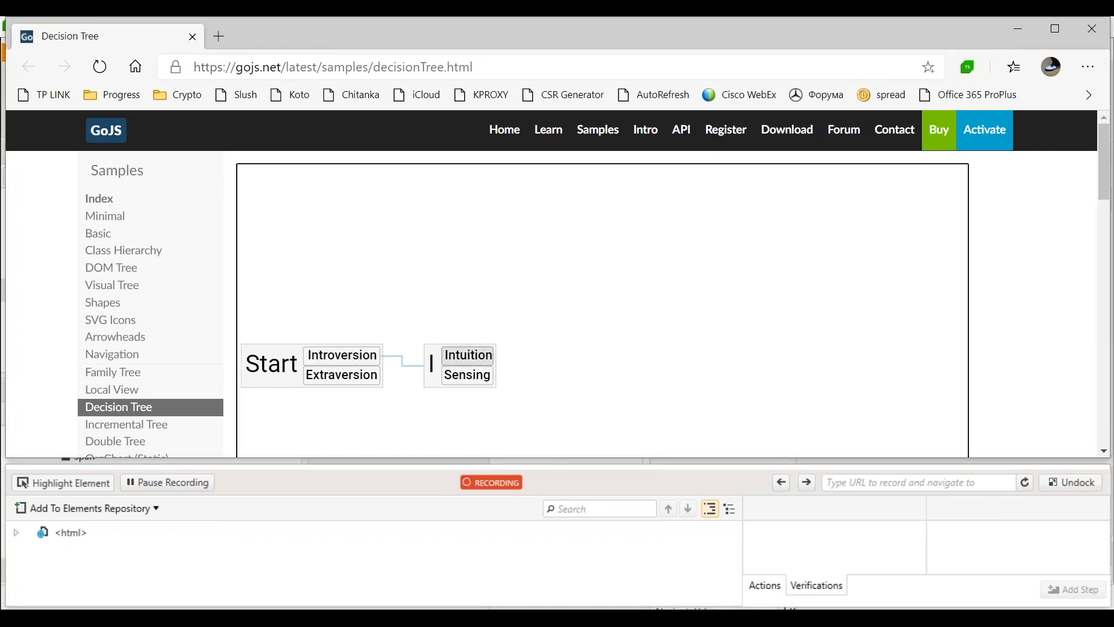
pyautogui.click(469, 362)
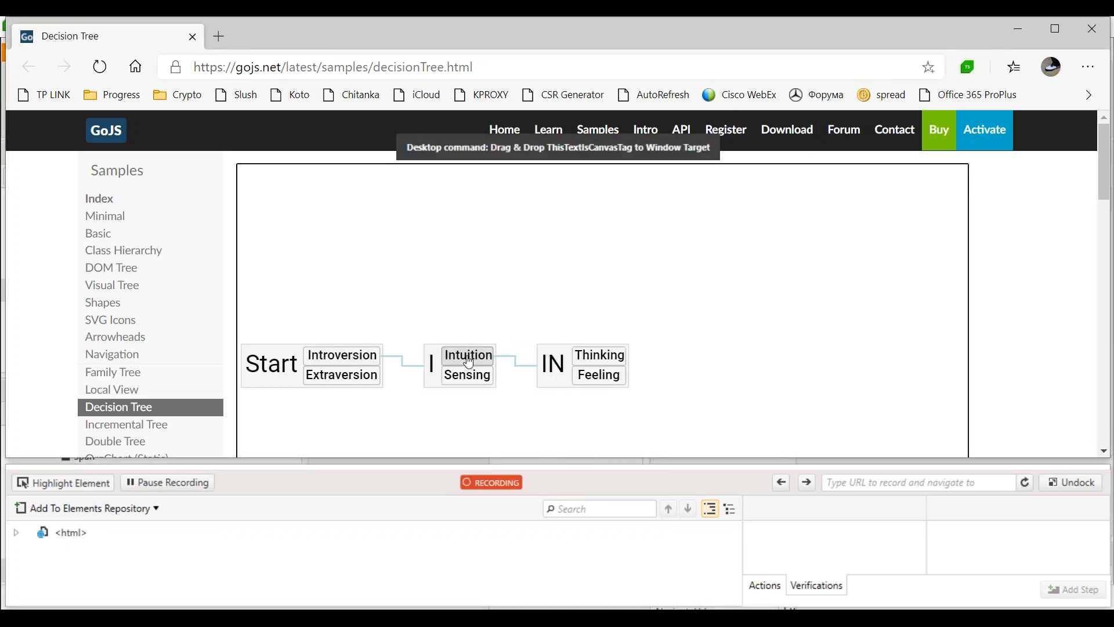
pyautogui.click(599, 356)
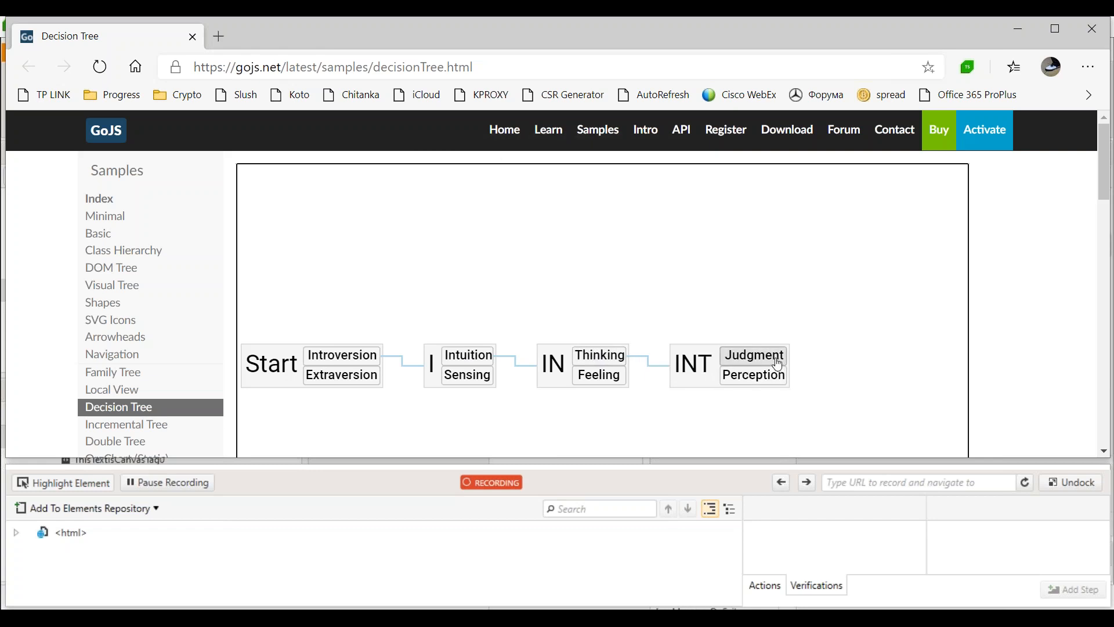
pyautogui.moveTo(757, 364)
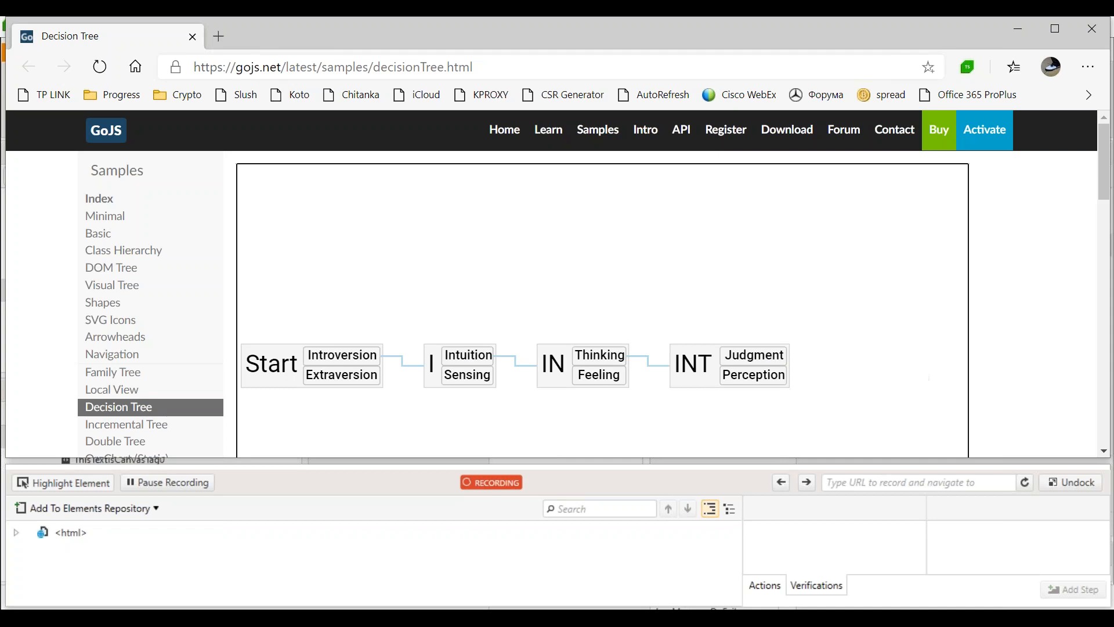
# Step: Switch back to Test Studio and delete the recorded Drag & Drop ThisTextIsCanvasTag desktop command from the Canvas test
pyautogui.moveTo(1006, 618)
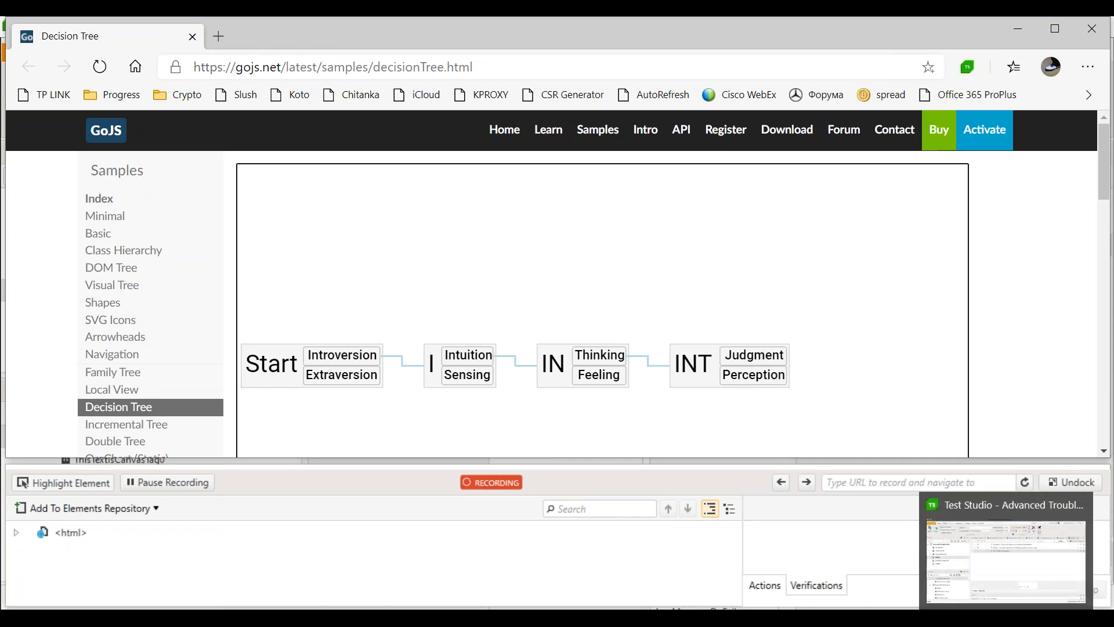
pyautogui.click(1006, 562)
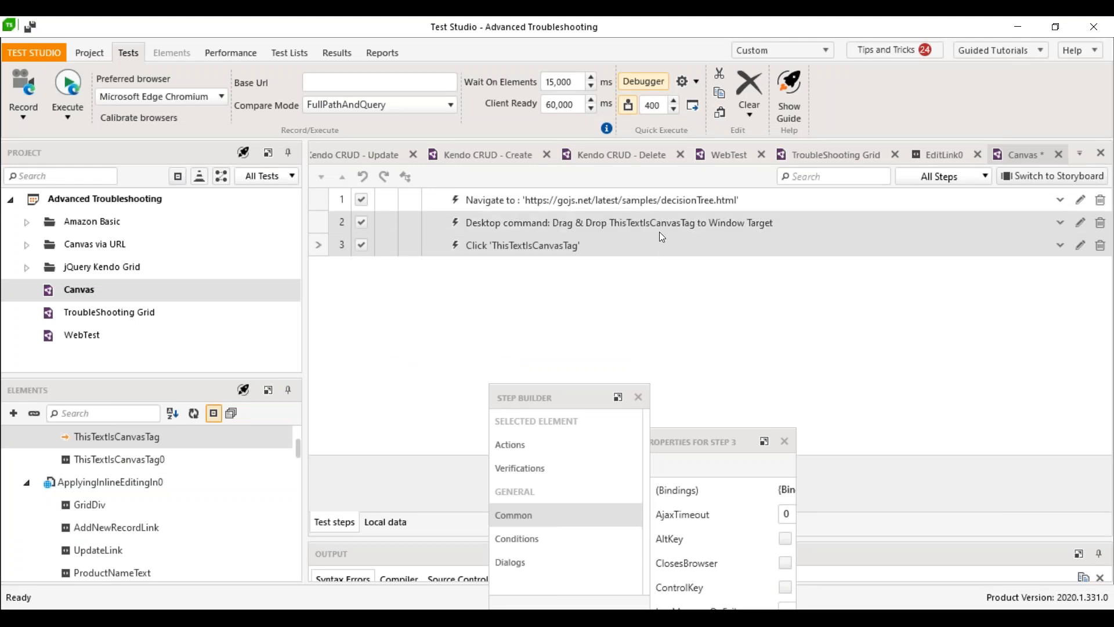
pyautogui.click(1101, 224)
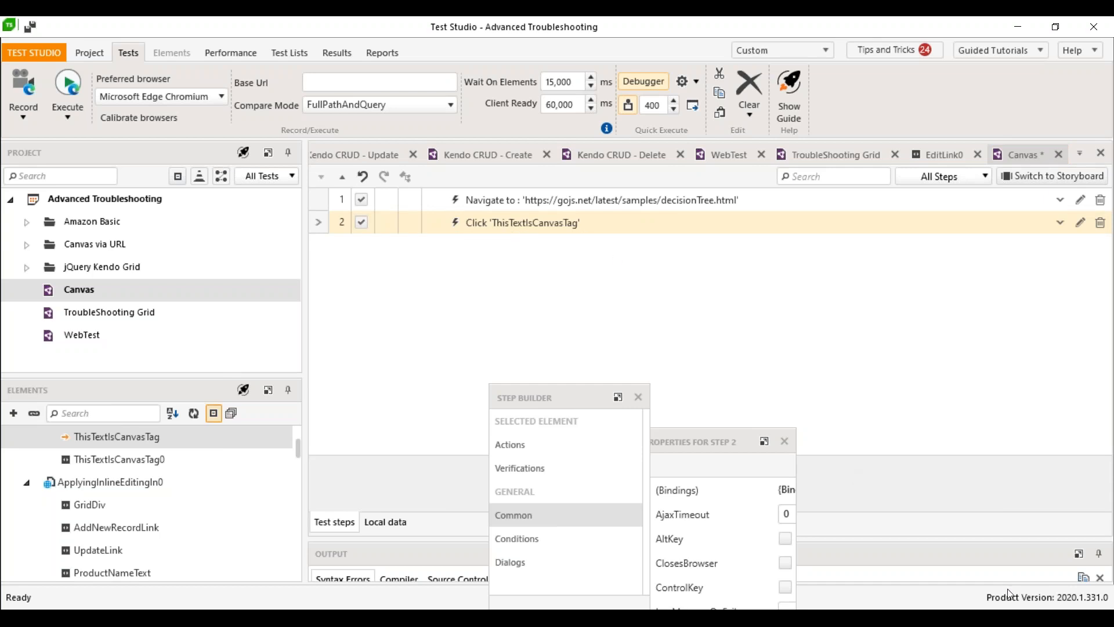
pyautogui.click(1006, 614)
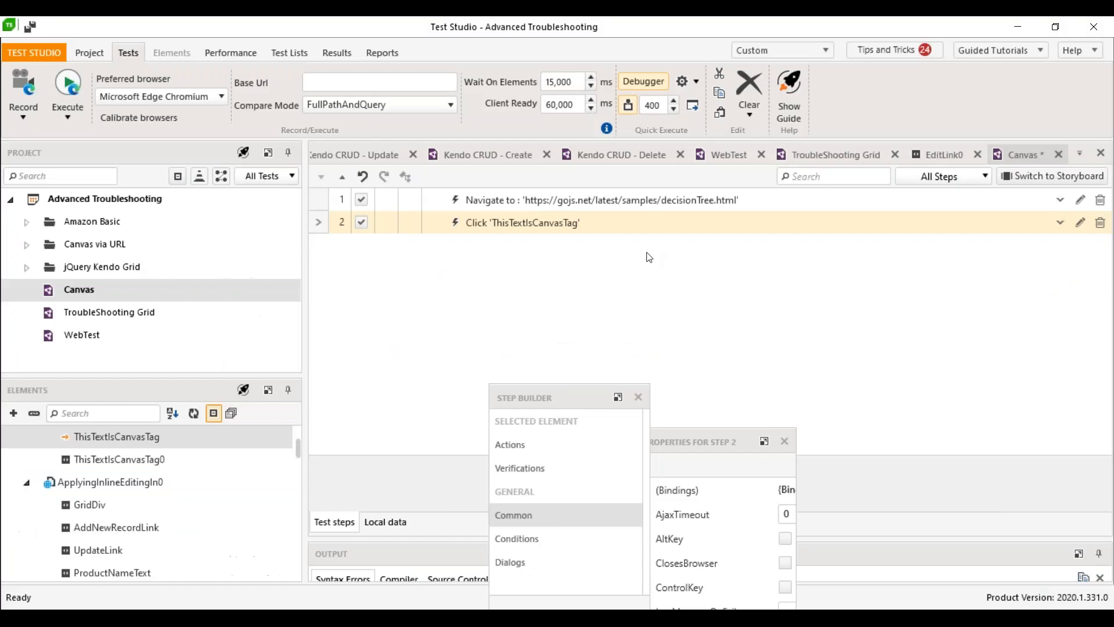
# Step: Run the Canvas test up to the Click 'ThisTextIsCanvasTag' step, saving it and closing running browsers, and bring up the Decision Tree browser window
pyautogui.rightClick(662, 247)
pyautogui.moveTo(718, 273)
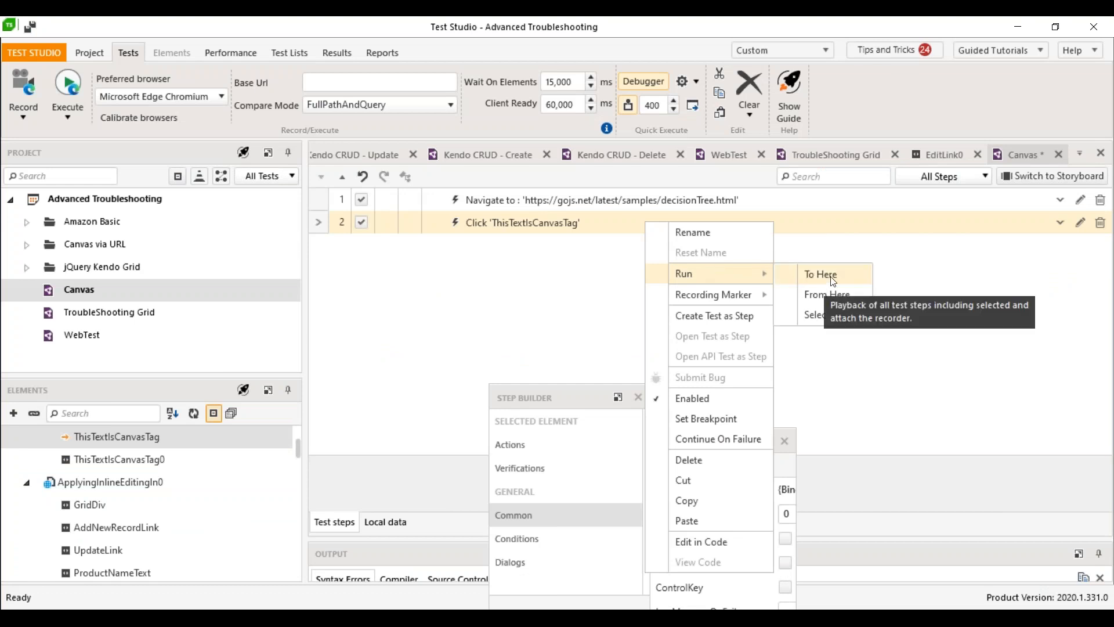
pyautogui.click(833, 281)
pyautogui.click(466, 409)
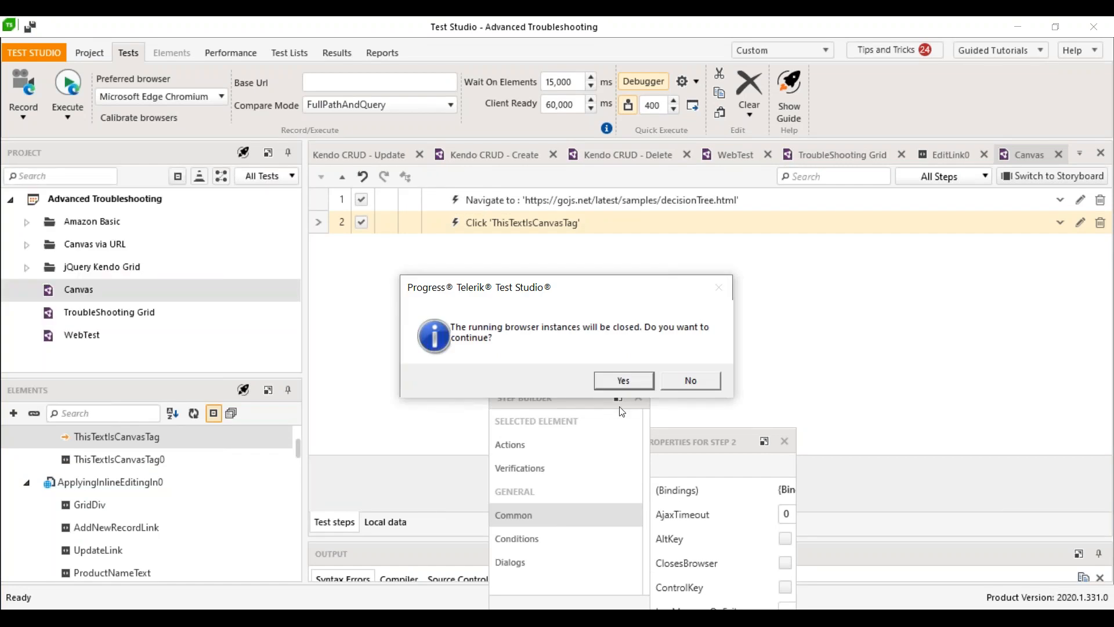
pyautogui.click(624, 381)
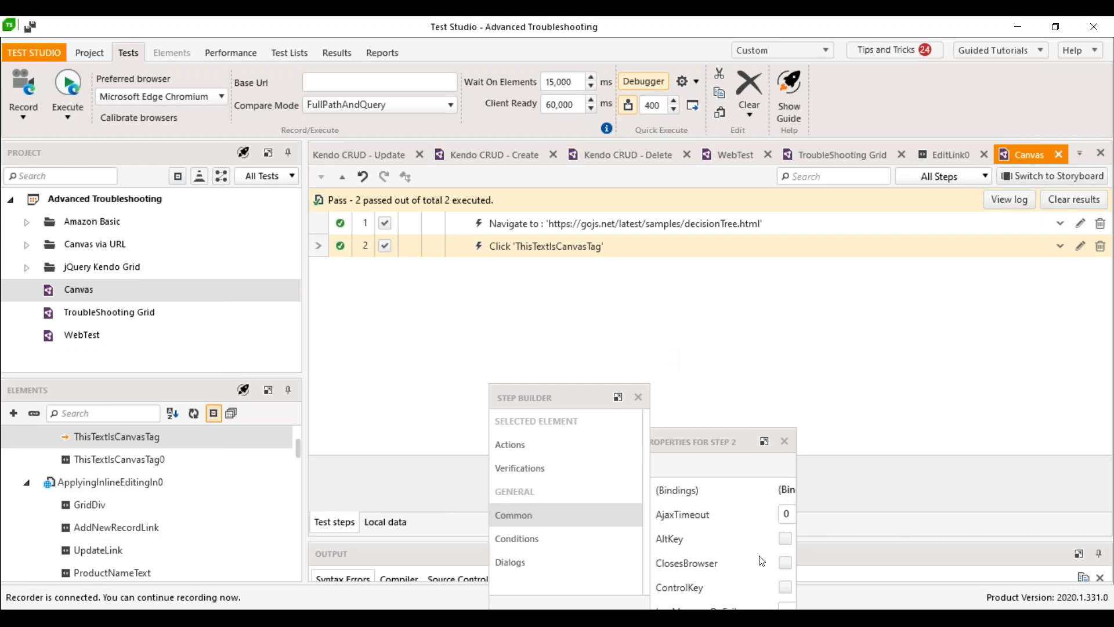
pyautogui.moveTo(256, 619)
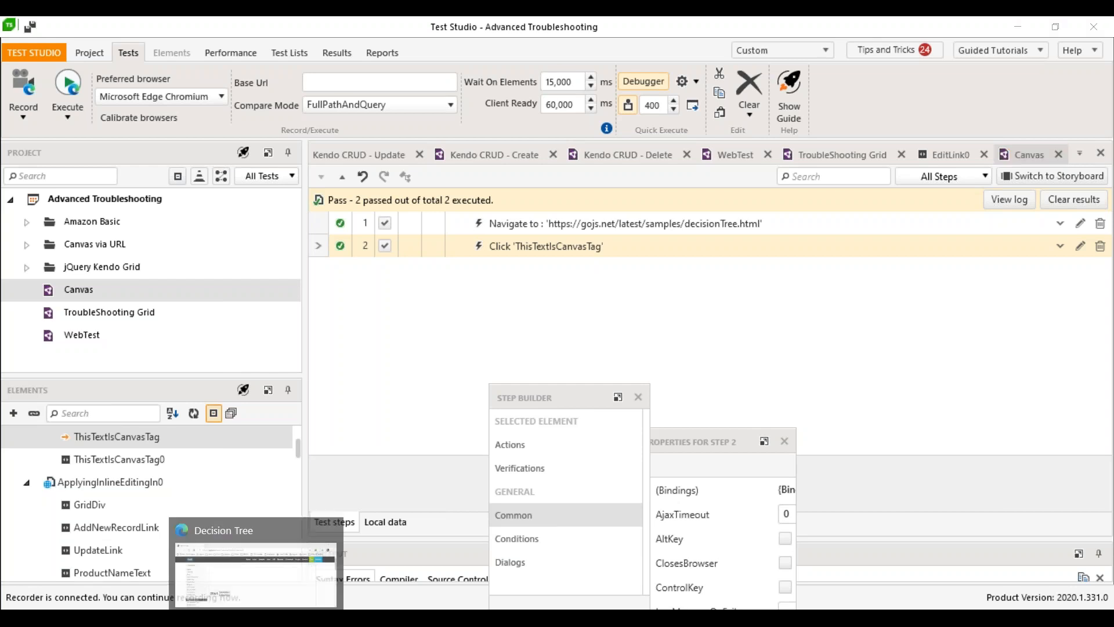
pyautogui.click(255, 566)
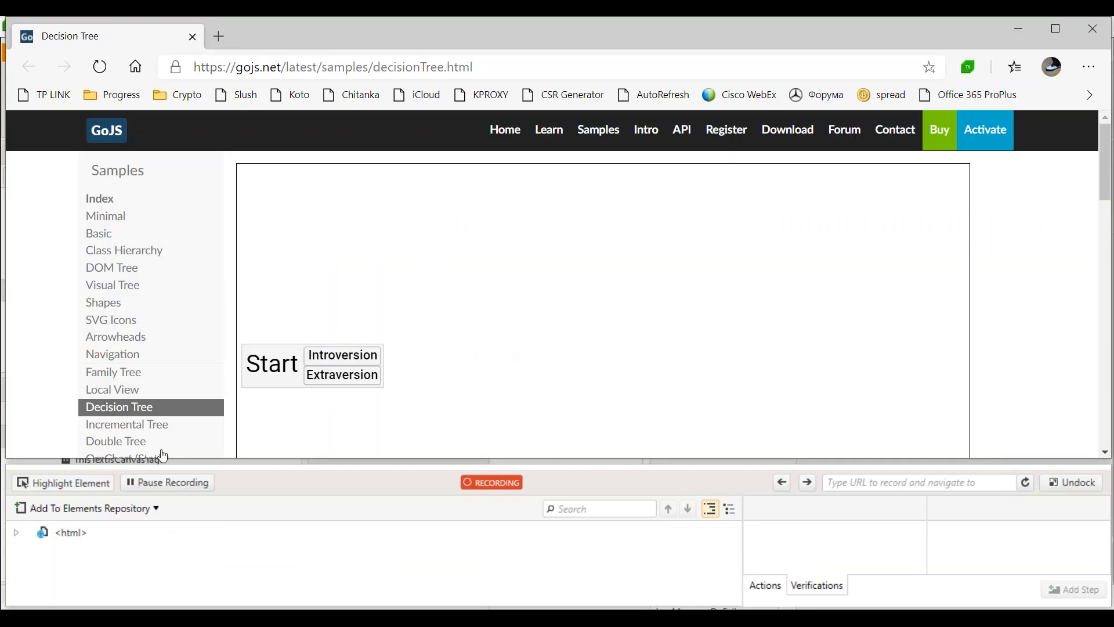
# Step: Enable element highlighting on the Decision Tree page and locate the diagram's canvas element in the DOM tree
pyautogui.click(107, 482)
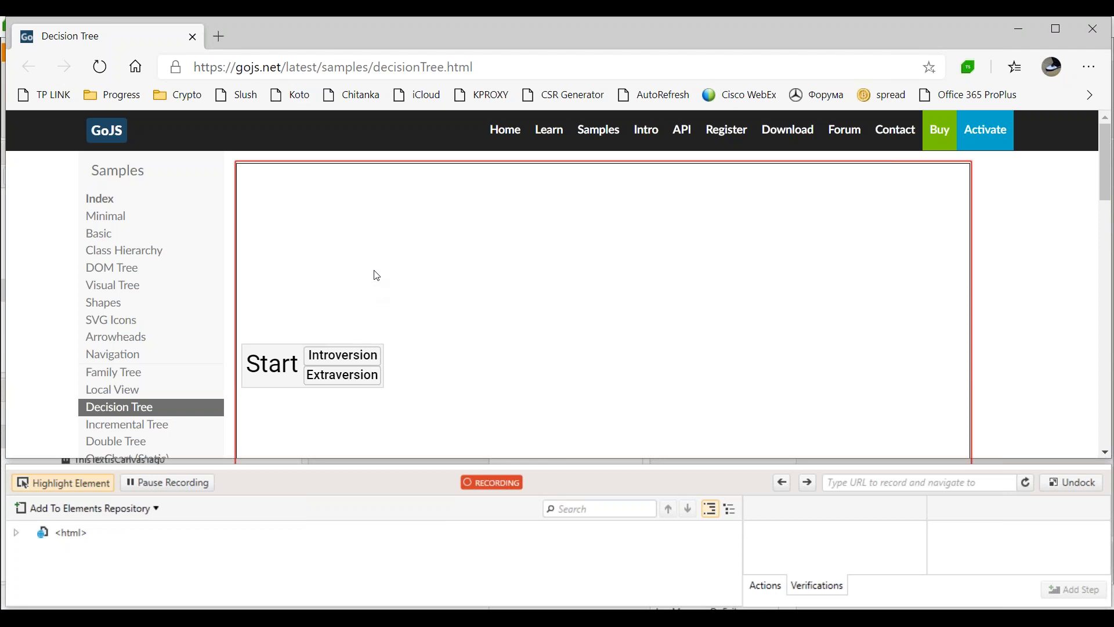
pyautogui.rightClick(378, 243)
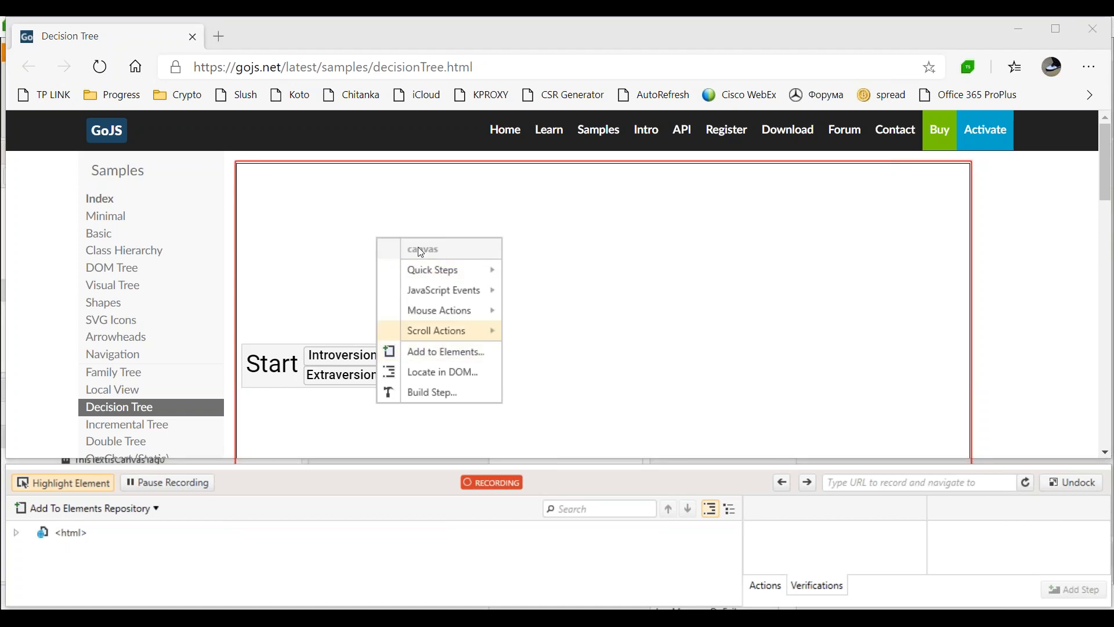
pyautogui.moveTo(437, 277)
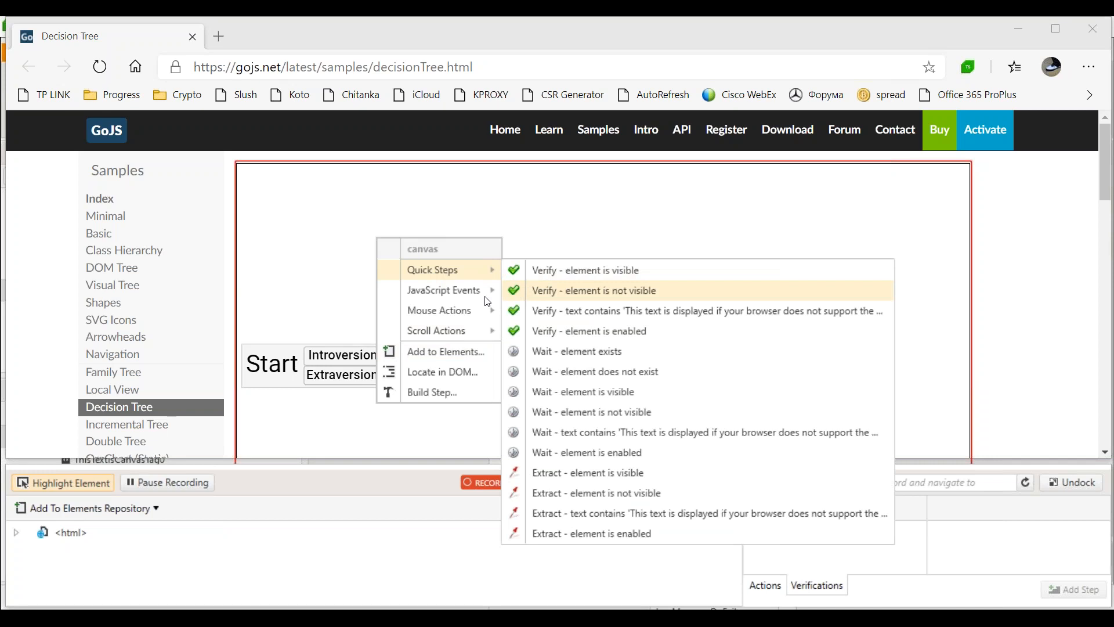
pyautogui.click(346, 372)
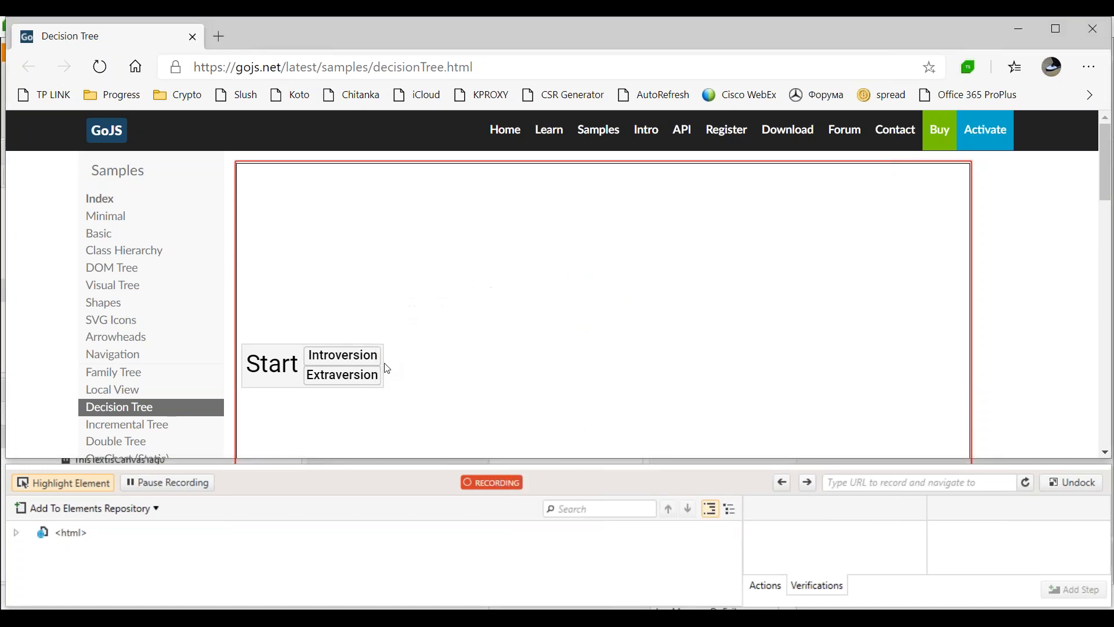
pyautogui.rightClick(394, 282)
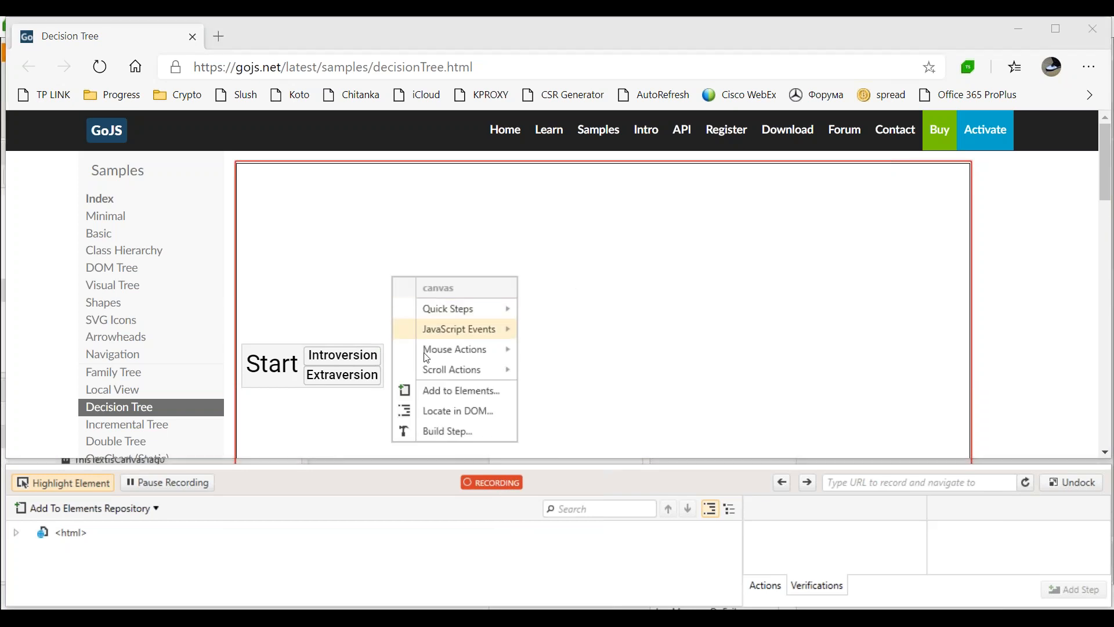
pyautogui.click(443, 413)
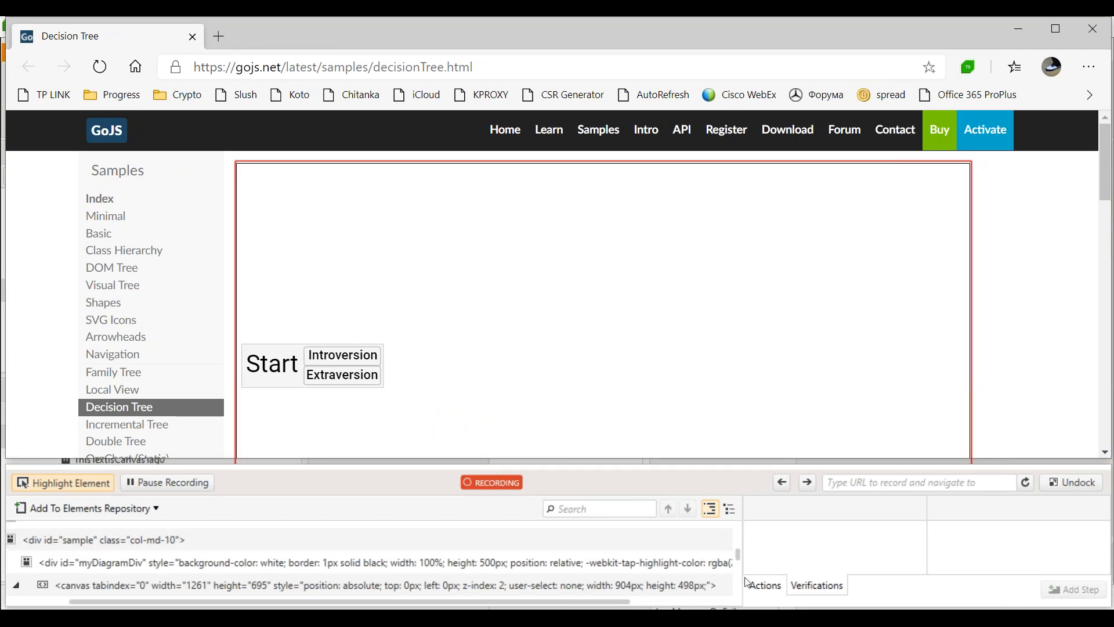
pyautogui.click(753, 588)
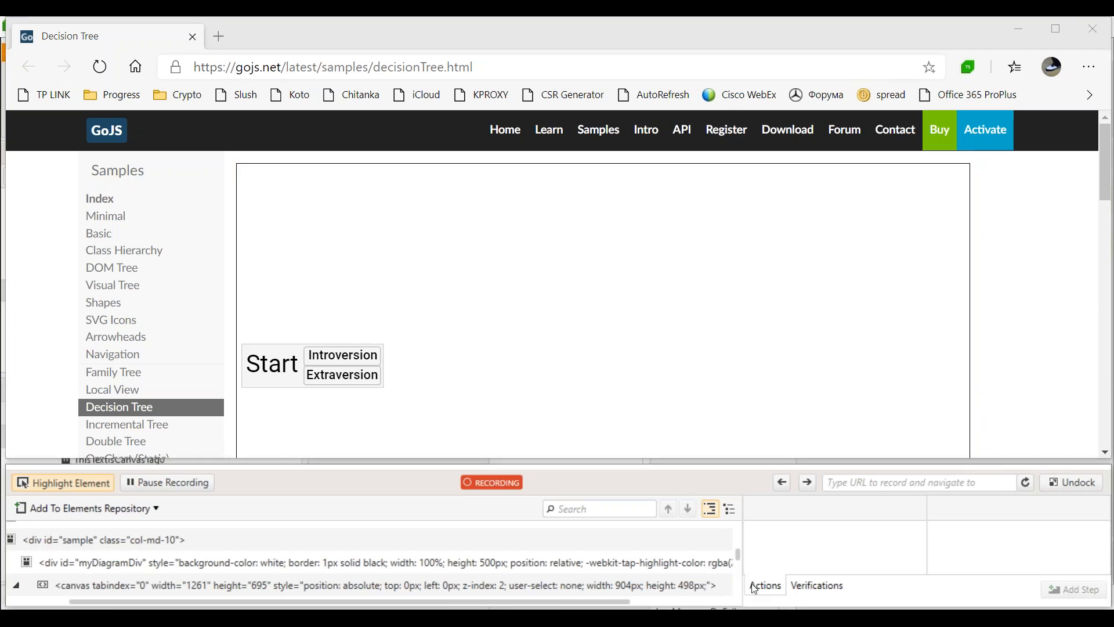
# Step: Build a LeftClick mouse action on the canvas at a Specific Point, offset about 580, 380 px, and add it as a test step
pyautogui.rightClick(432, 336)
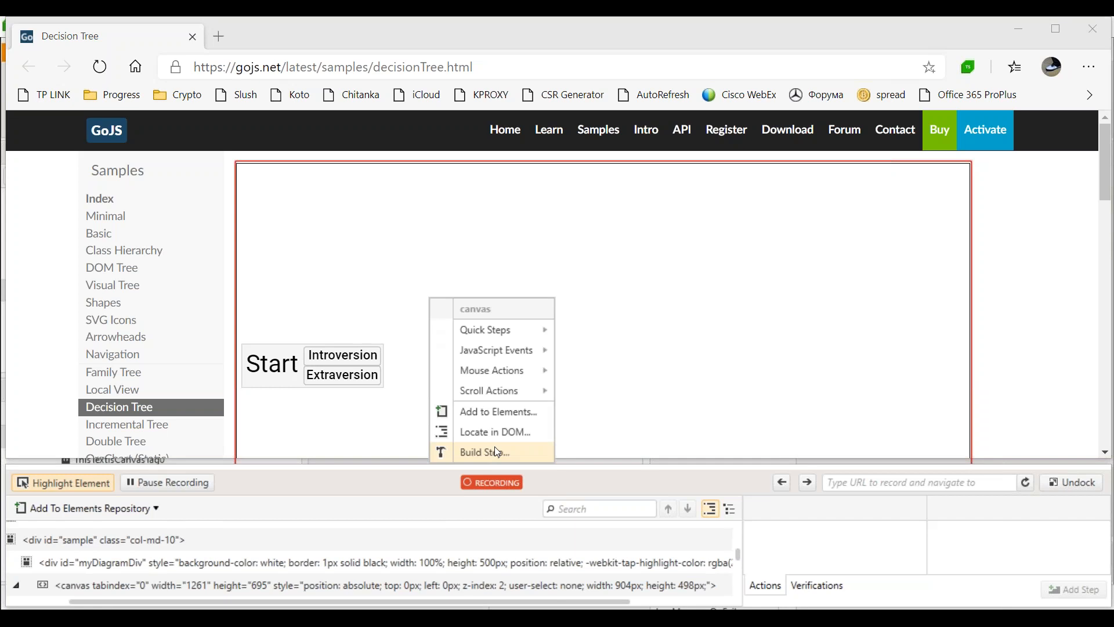
pyautogui.click(498, 452)
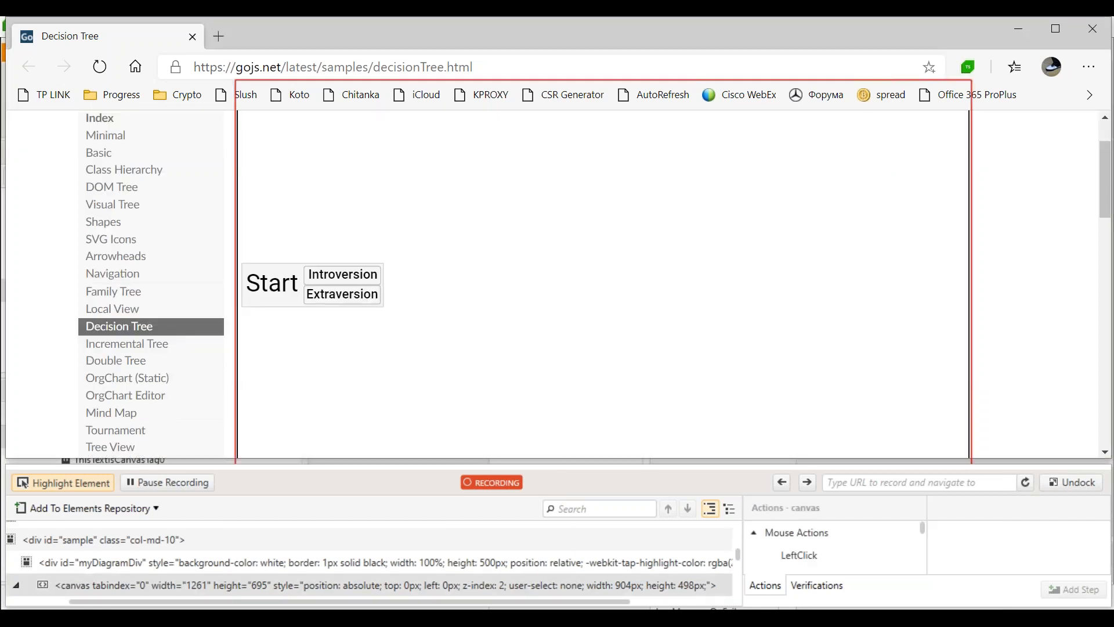
pyautogui.moveTo(770, 462); pyautogui.dragTo(766, 324)
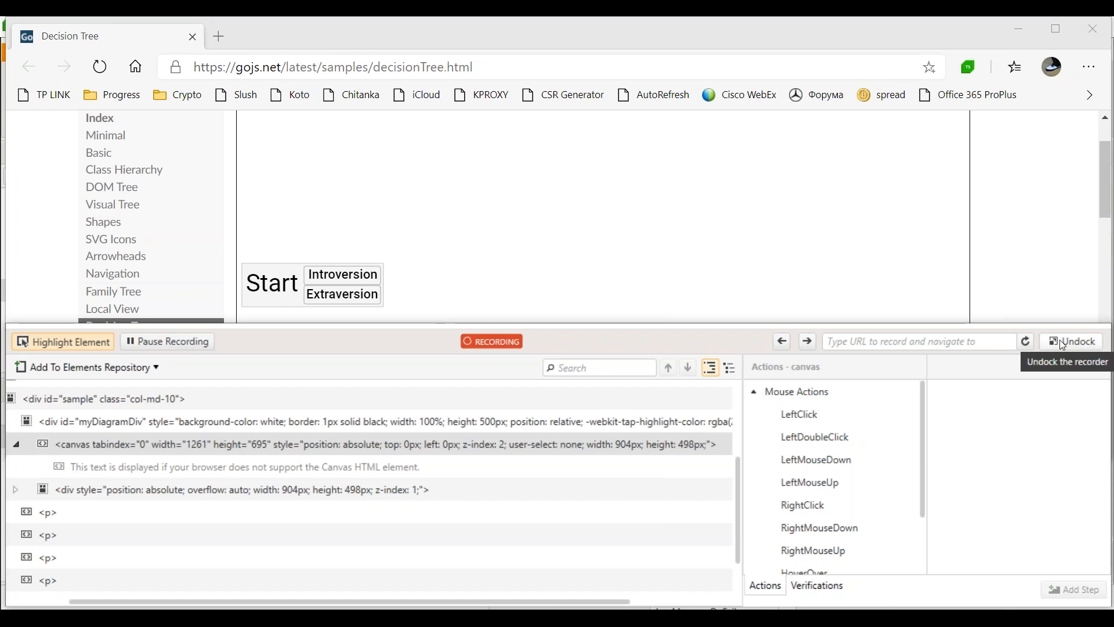
pyautogui.click(824, 413)
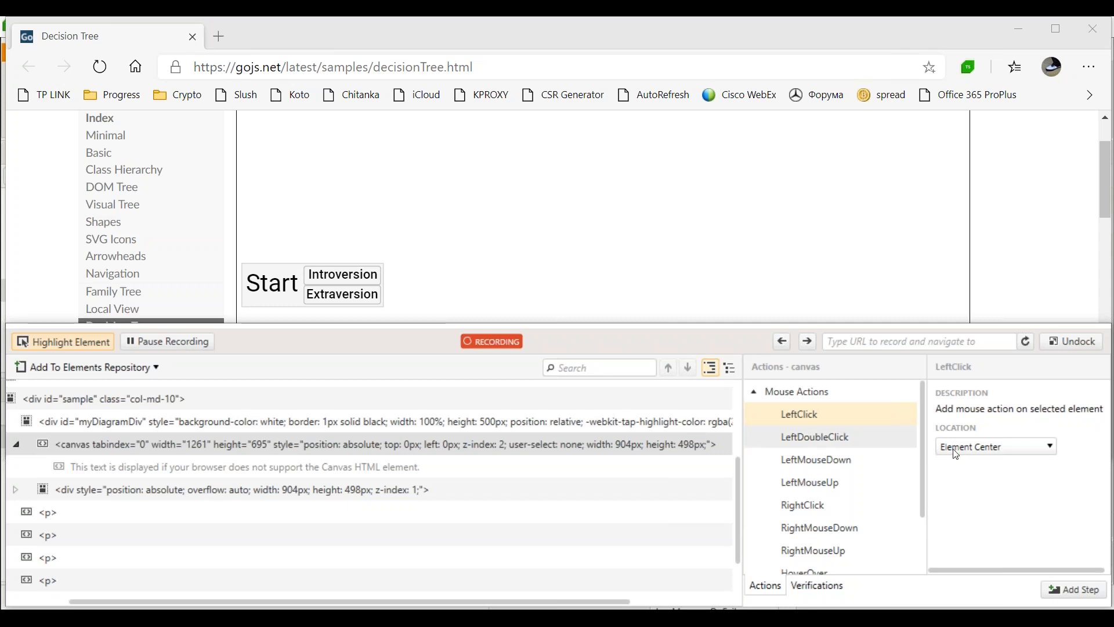
pyautogui.click(1015, 448)
pyautogui.click(998, 489)
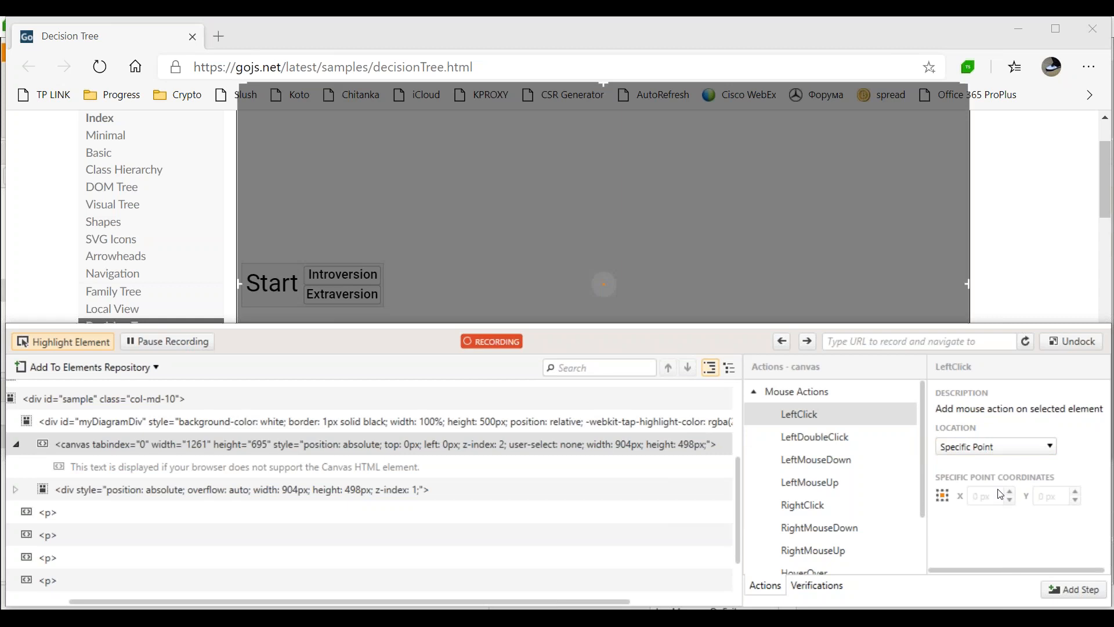
pyautogui.moveTo(758, 329); pyautogui.dragTo(760, 445)
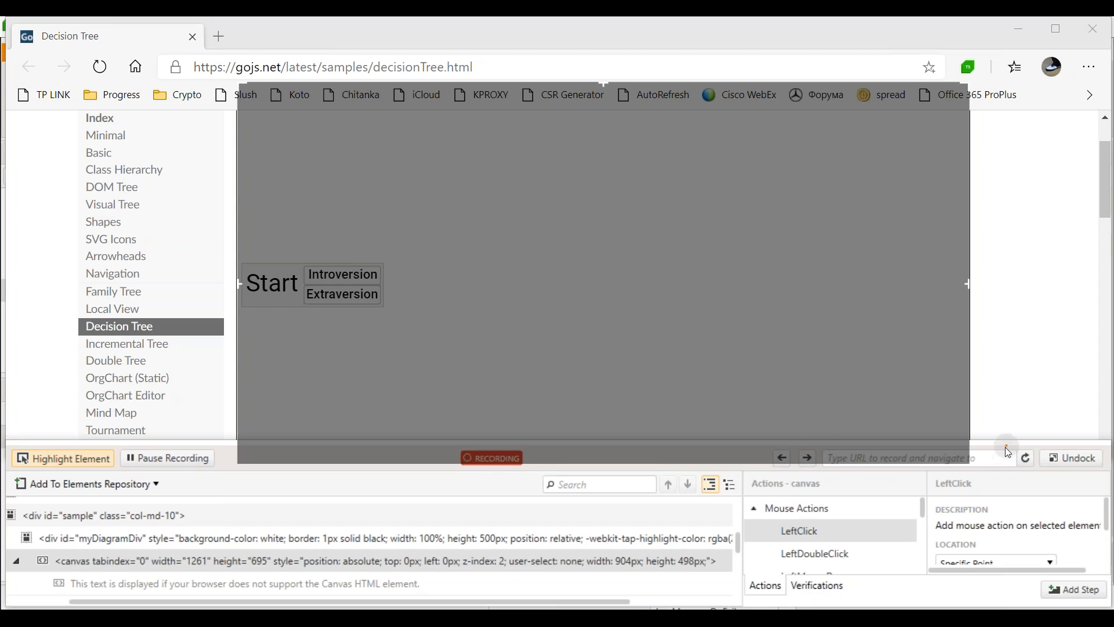
pyautogui.click(1075, 595)
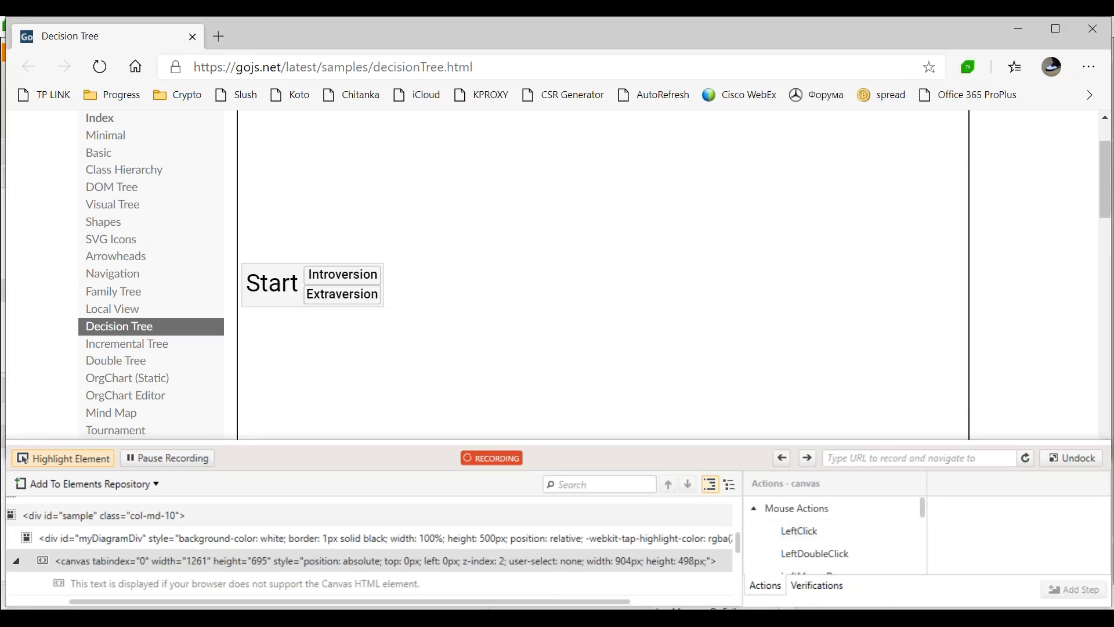
# Step: Switch back to Test Studio and examine the new LeftClick desktop command's options and full properties, including its OffSet, then dock the properties
pyautogui.hotkey('alt', 'Tab')
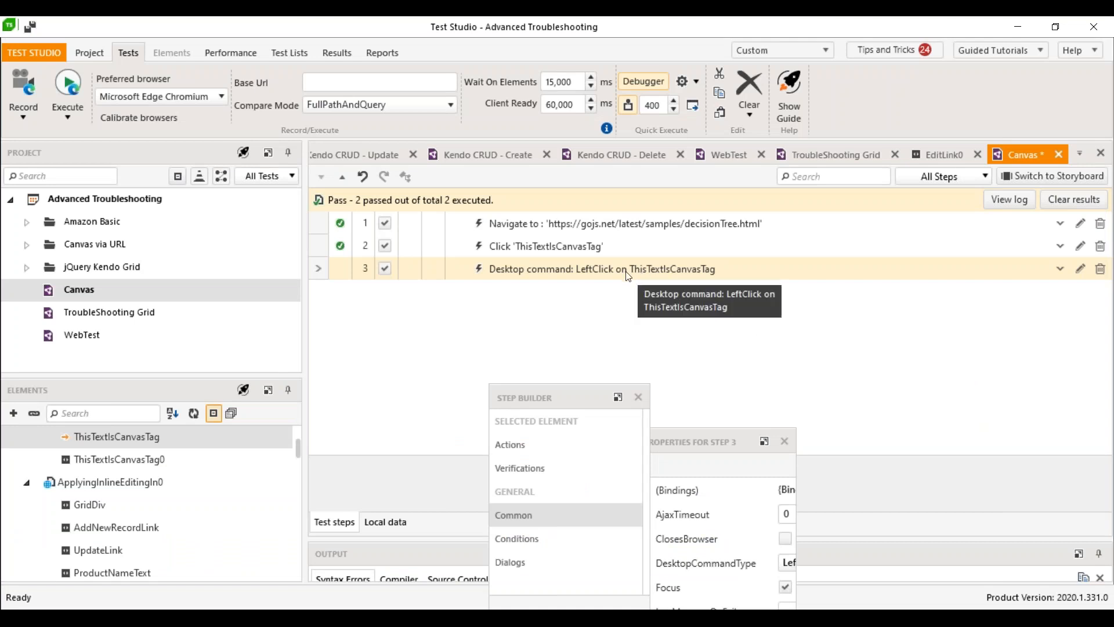
pyautogui.click(1055, 269)
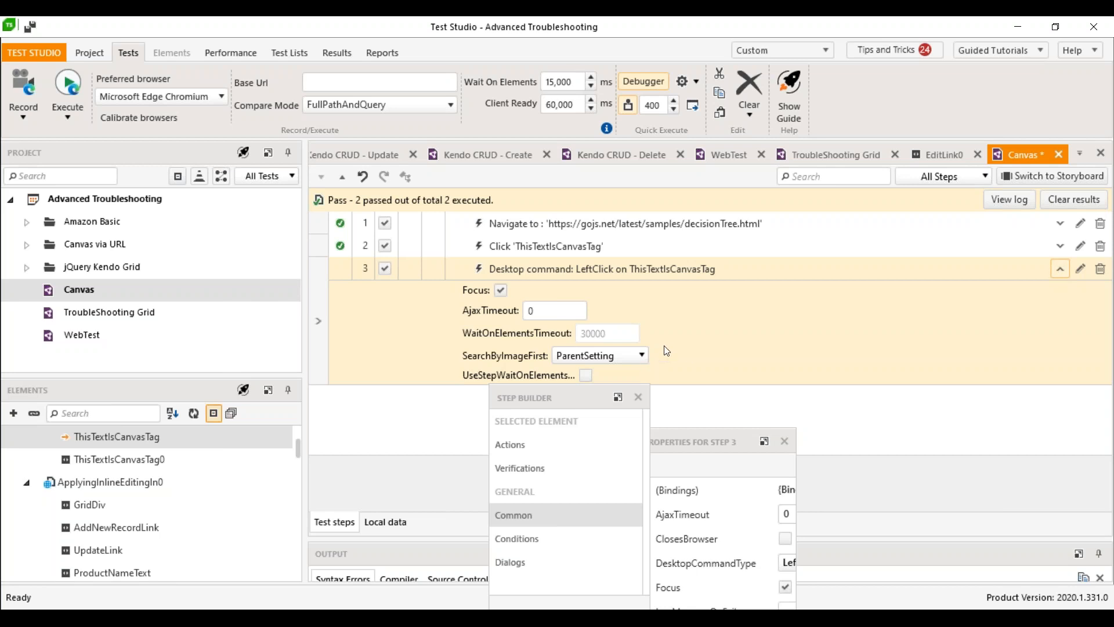
pyautogui.click(1069, 268)
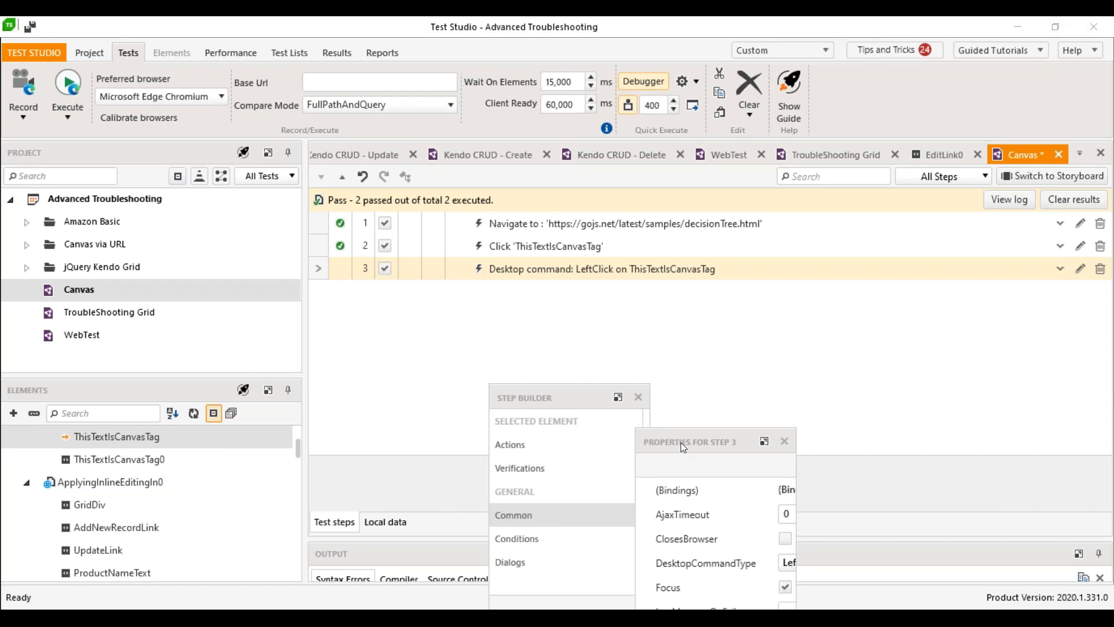
pyautogui.doubleClick(684, 447)
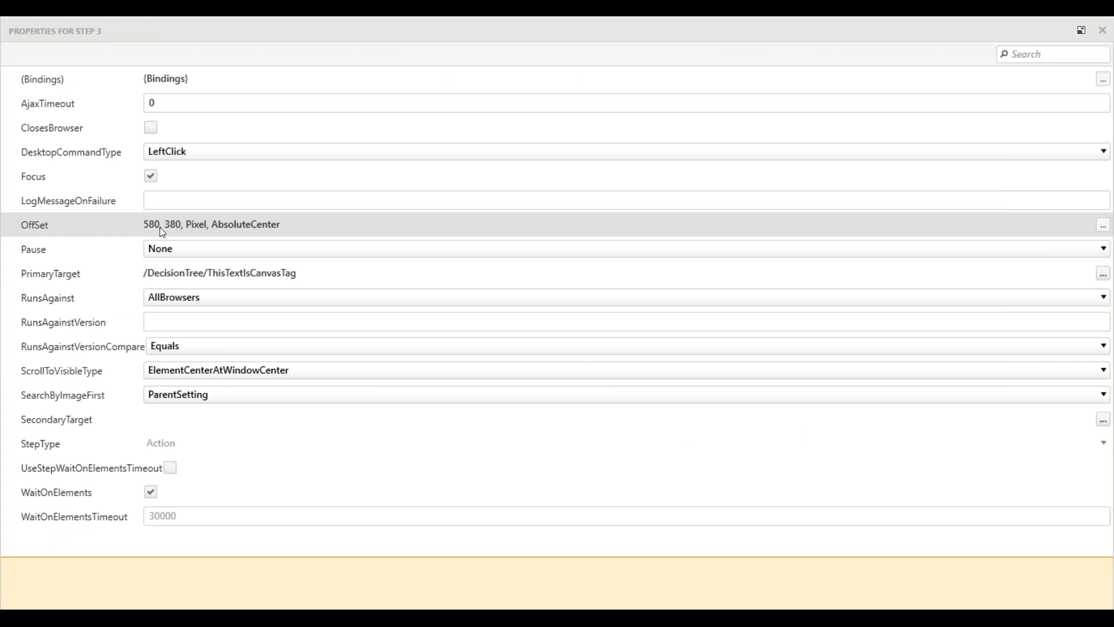
pyautogui.click(1081, 32)
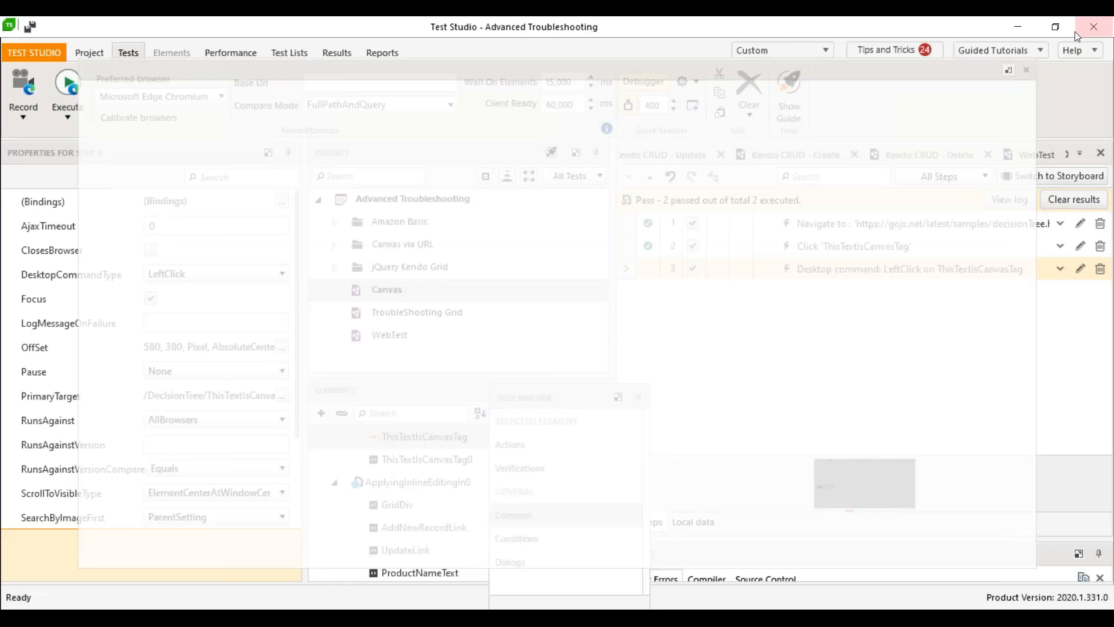
# Step: Run the Canvas test up to the LeftClick desktop command, saving Canvas.tstest and closing running browser instances
pyautogui.rightClick(864, 274)
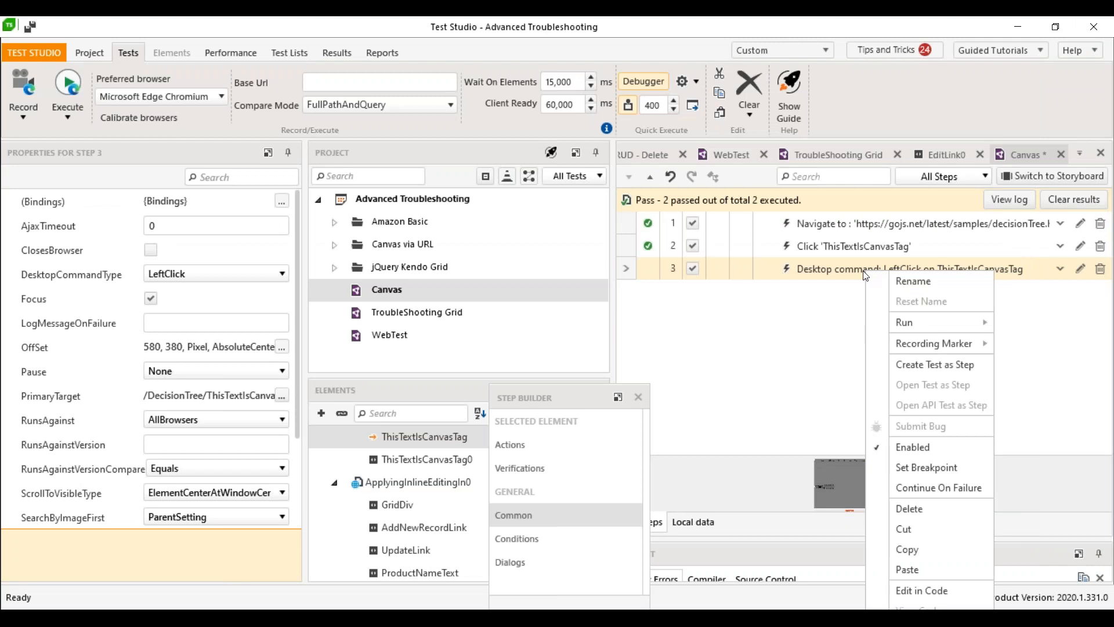
pyautogui.moveTo(928, 325)
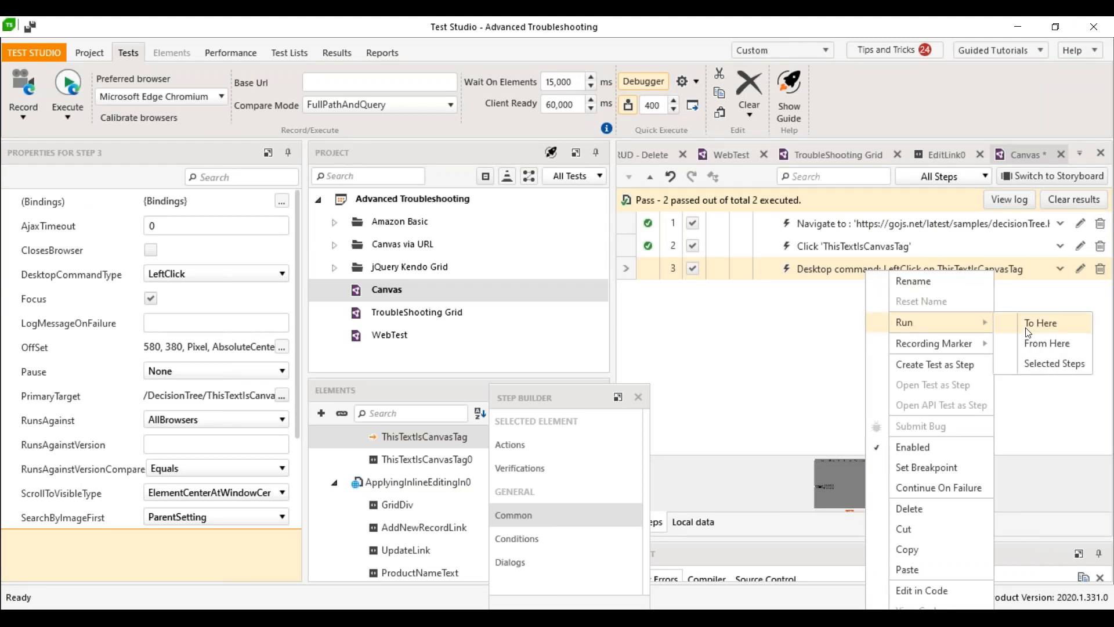
pyautogui.click(1026, 331)
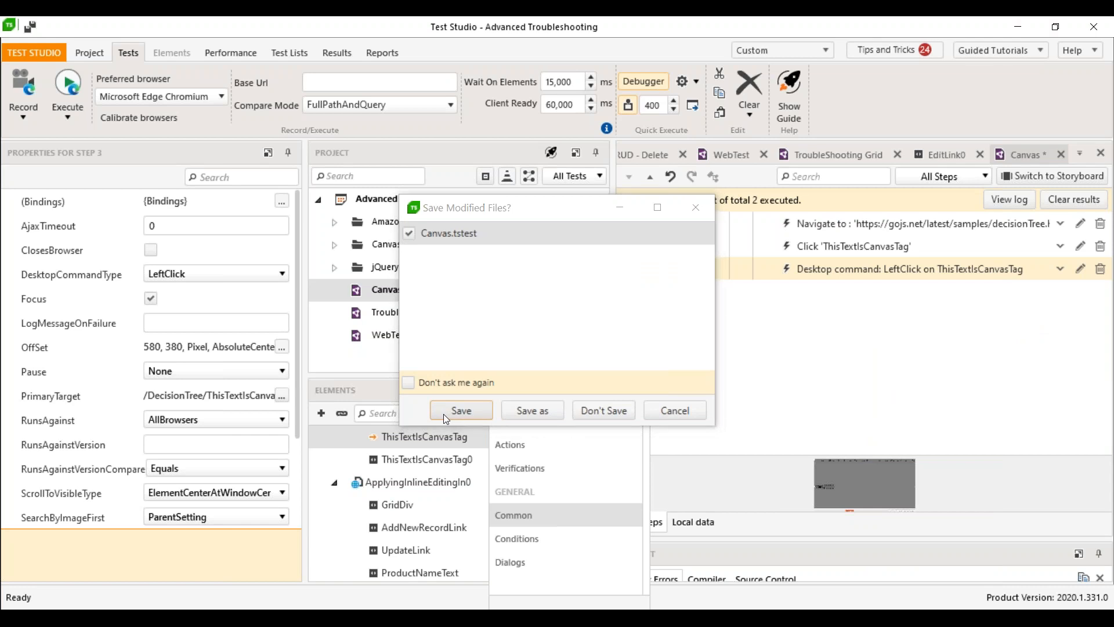
pyautogui.click(446, 416)
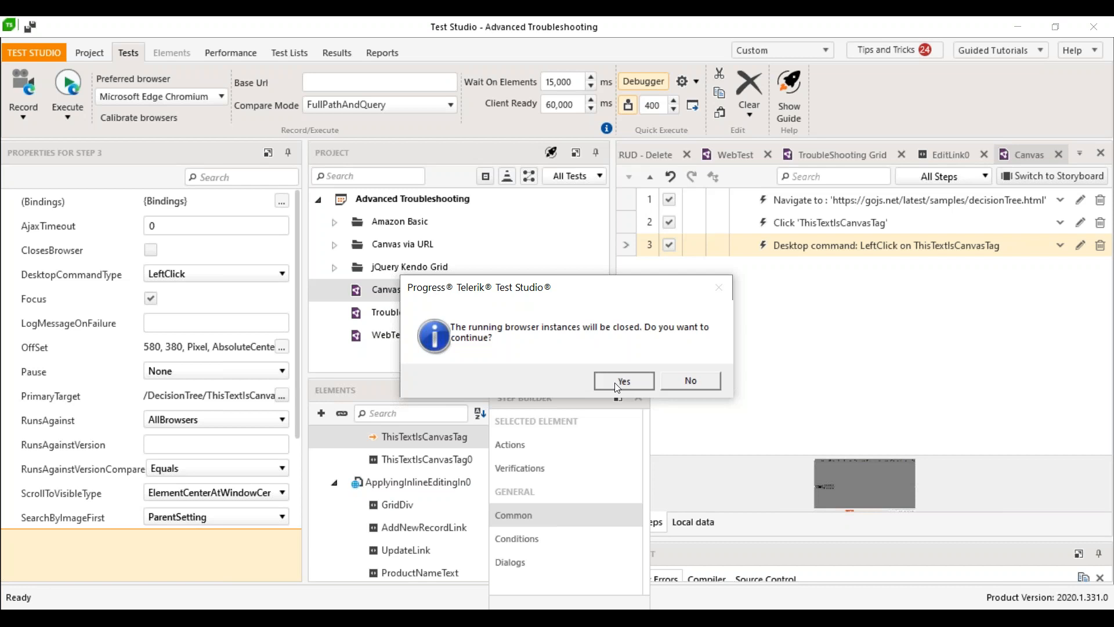
pyautogui.click(617, 382)
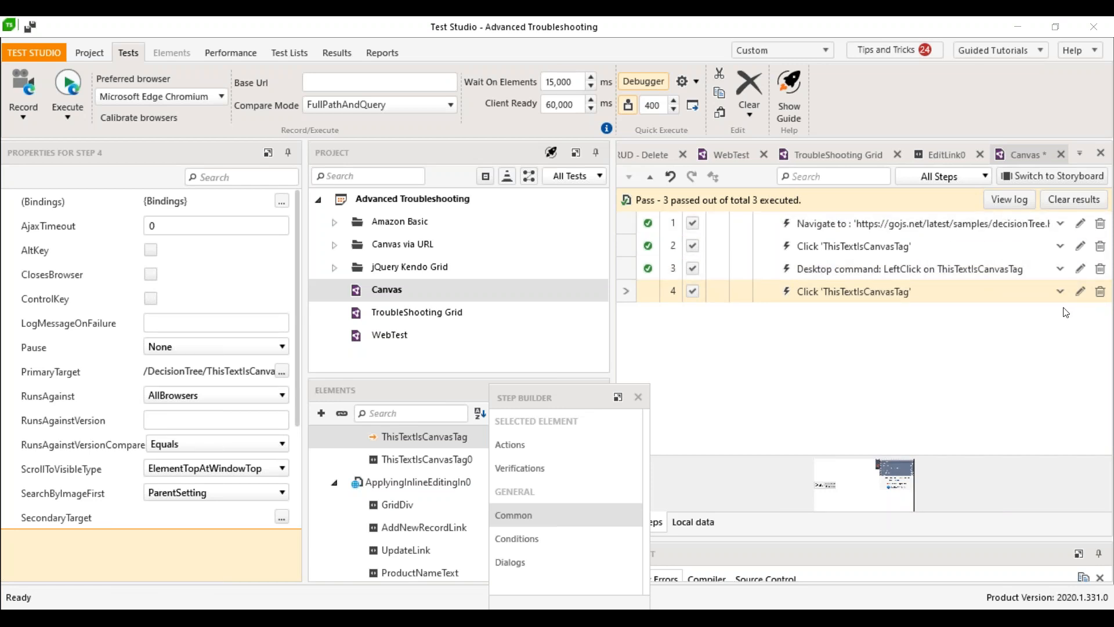
# Step: Delete the extra recorded Click 'ThisTextIsCanvasTag' step 4 from the Canvas test
pyautogui.click(1099, 292)
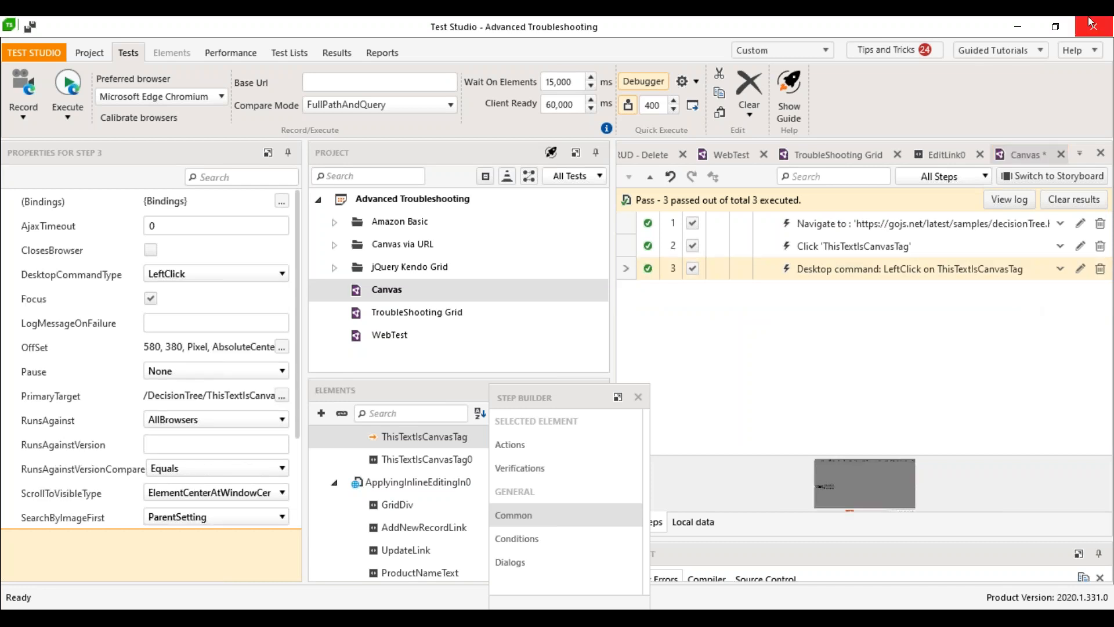
pyautogui.click(1055, 26)
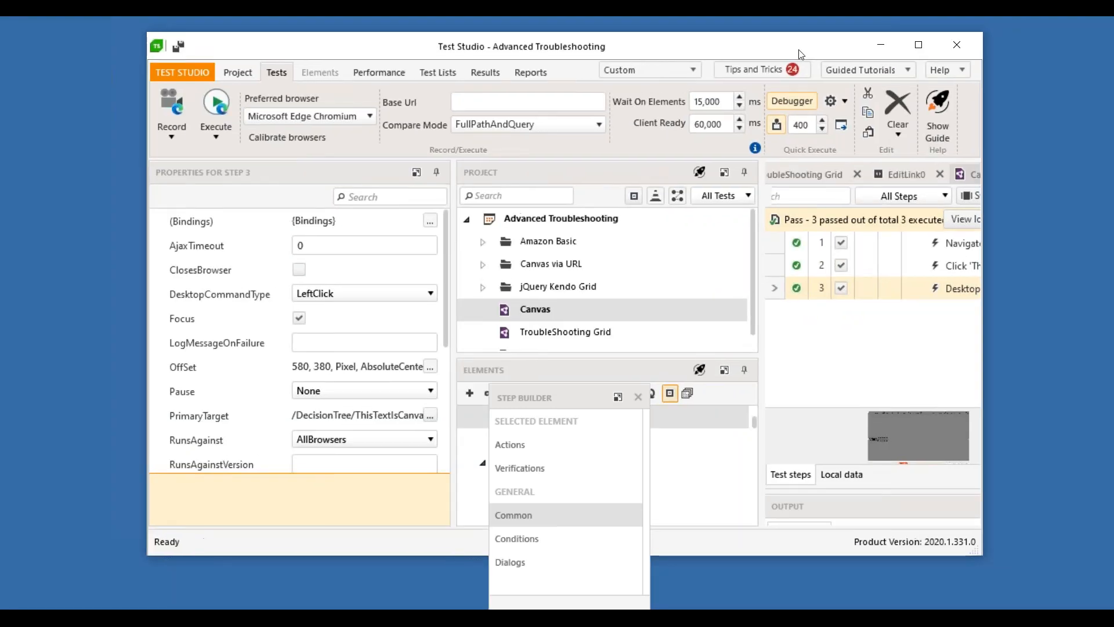
pyautogui.doubleClick(800, 51)
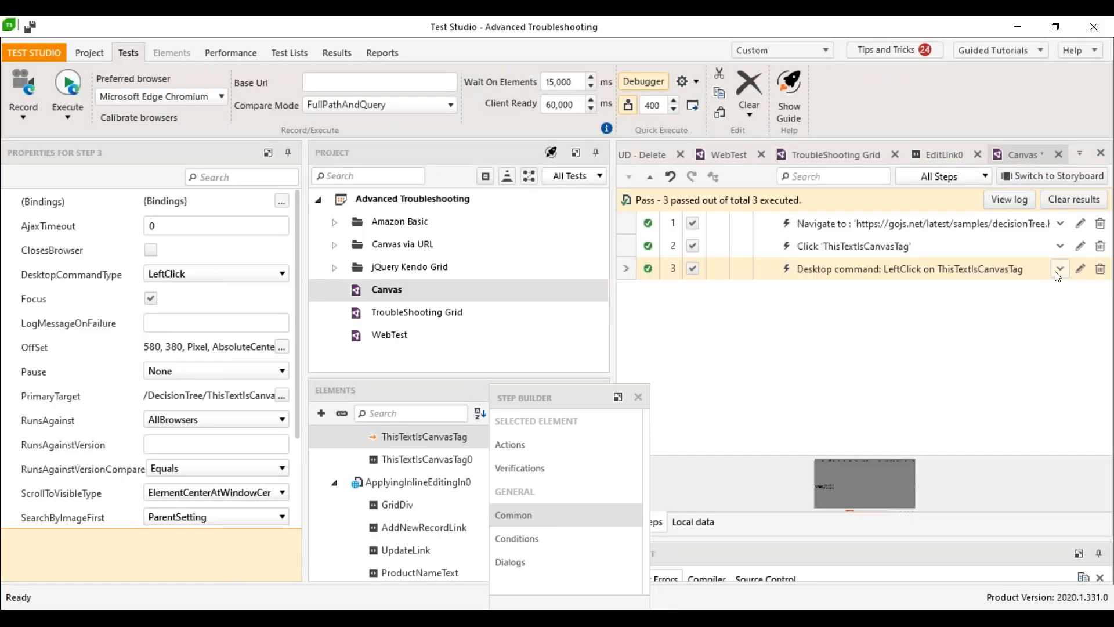
# Step: Check the inline options of the LeftClick desktop command in the Canvas test
pyautogui.click(1058, 269)
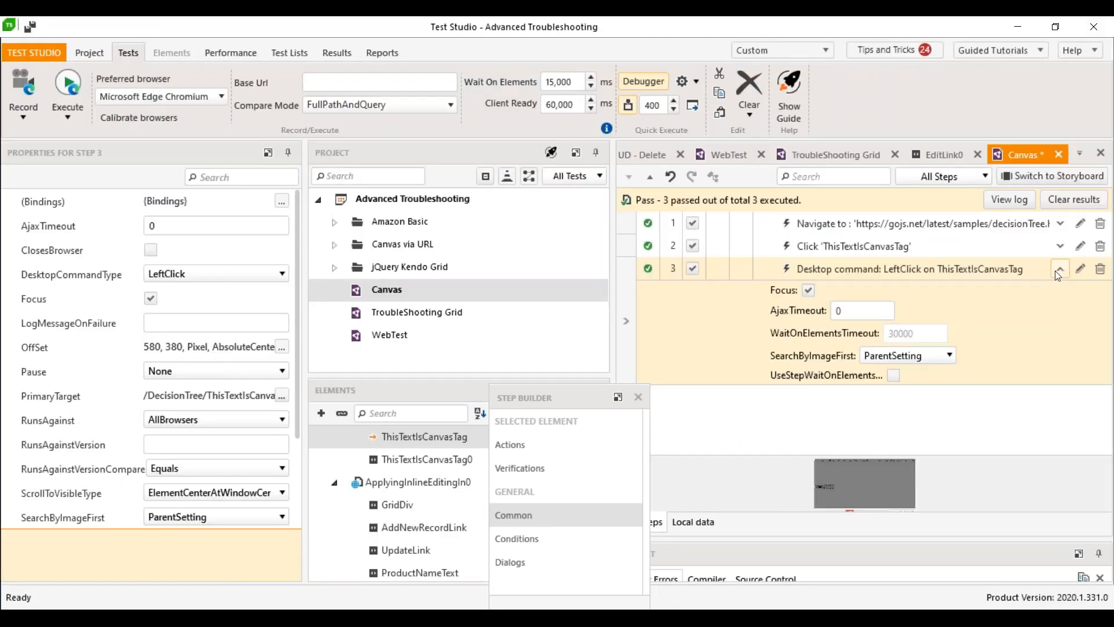
pyautogui.click(1055, 270)
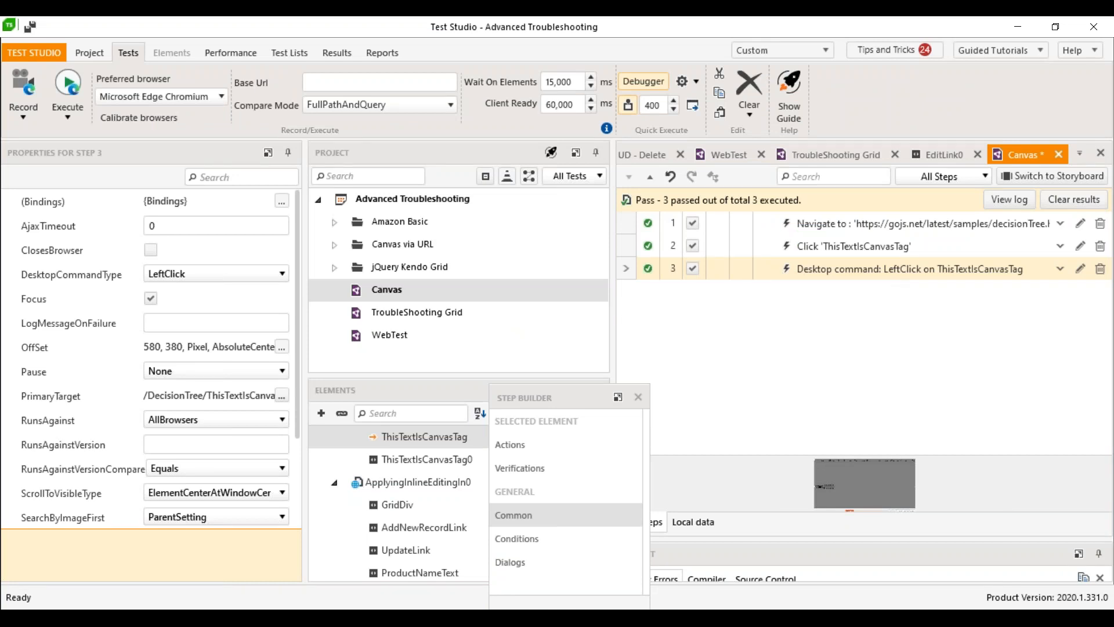
pyautogui.hotkey('alt', 'Tab')
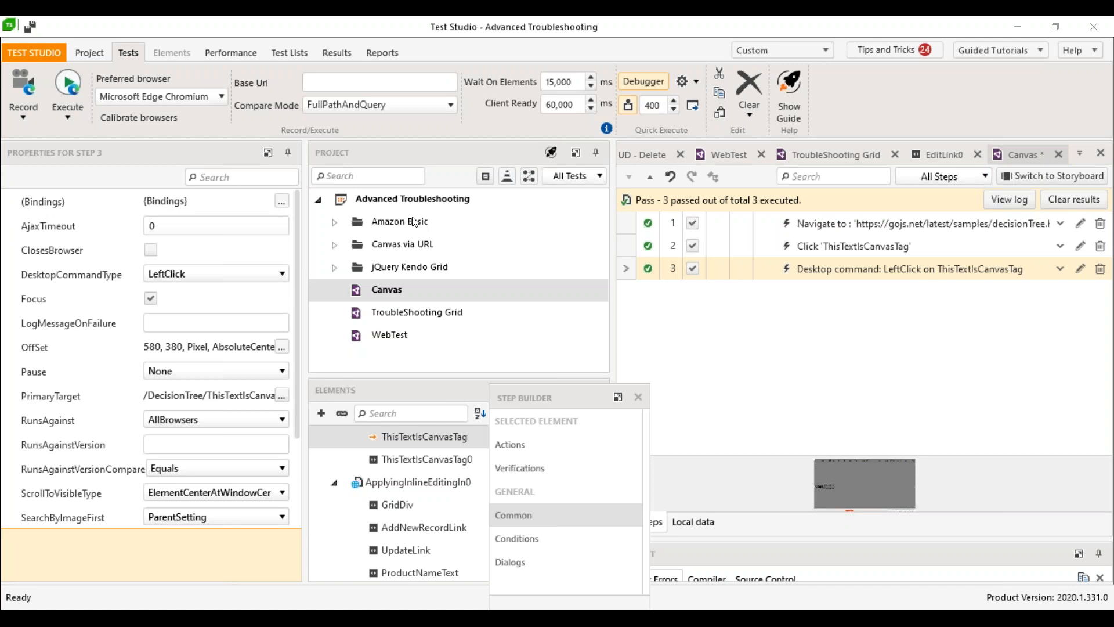
# Step: Add the Click 'ThisTextIsCanvasTag' step 2 to the selection and enable its SimulateRealClick option
pyautogui.click(867, 253)
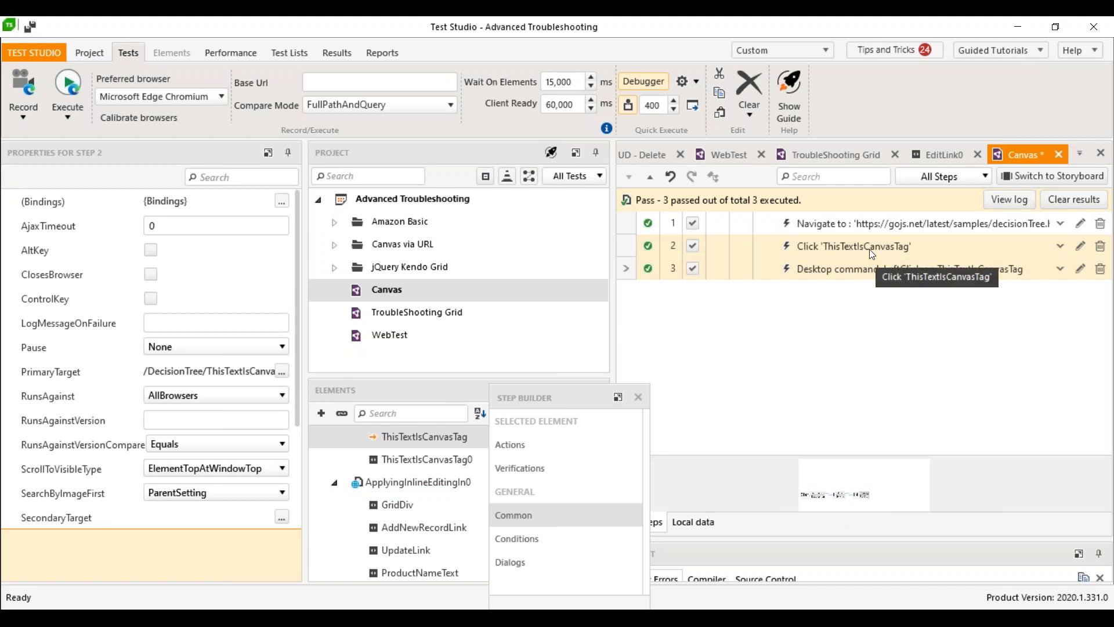
pyautogui.click(1061, 246)
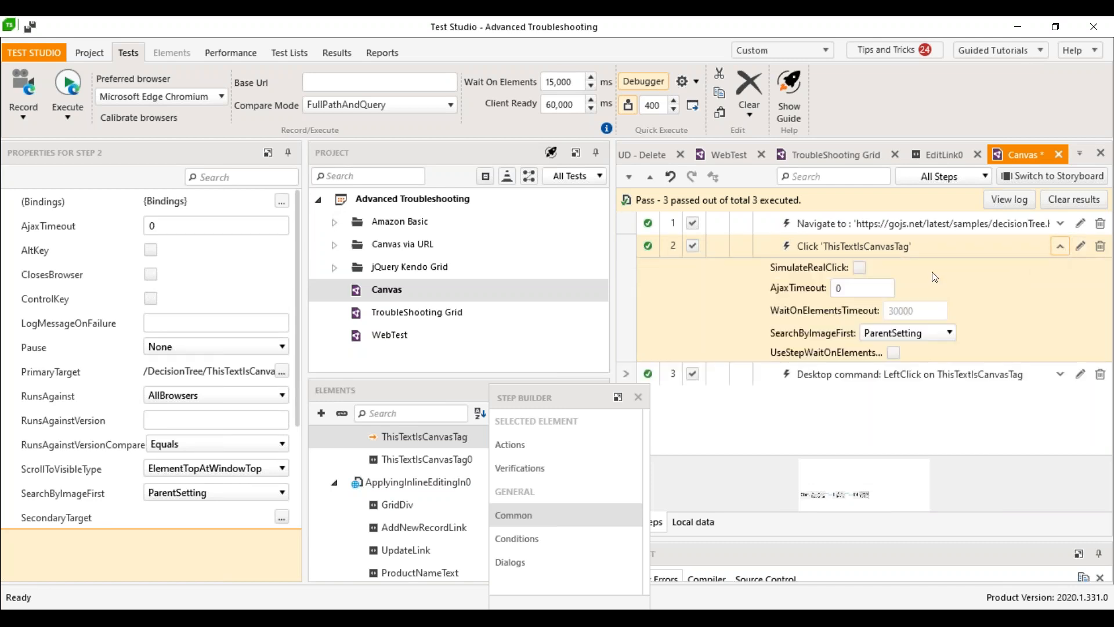
pyautogui.click(859, 268)
pyautogui.click(1060, 246)
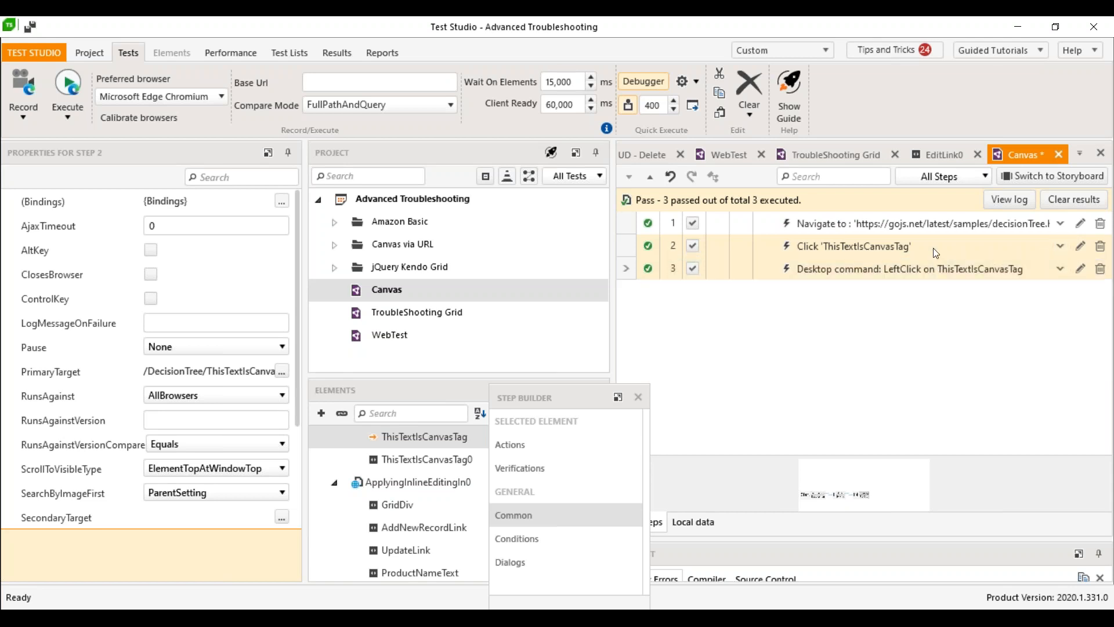
# Step: Run only the selected steps 2 and 3 of the Canvas test, saving the modified test
pyautogui.rightClick(935, 252)
pyautogui.moveTo(974, 299)
pyautogui.click(891, 346)
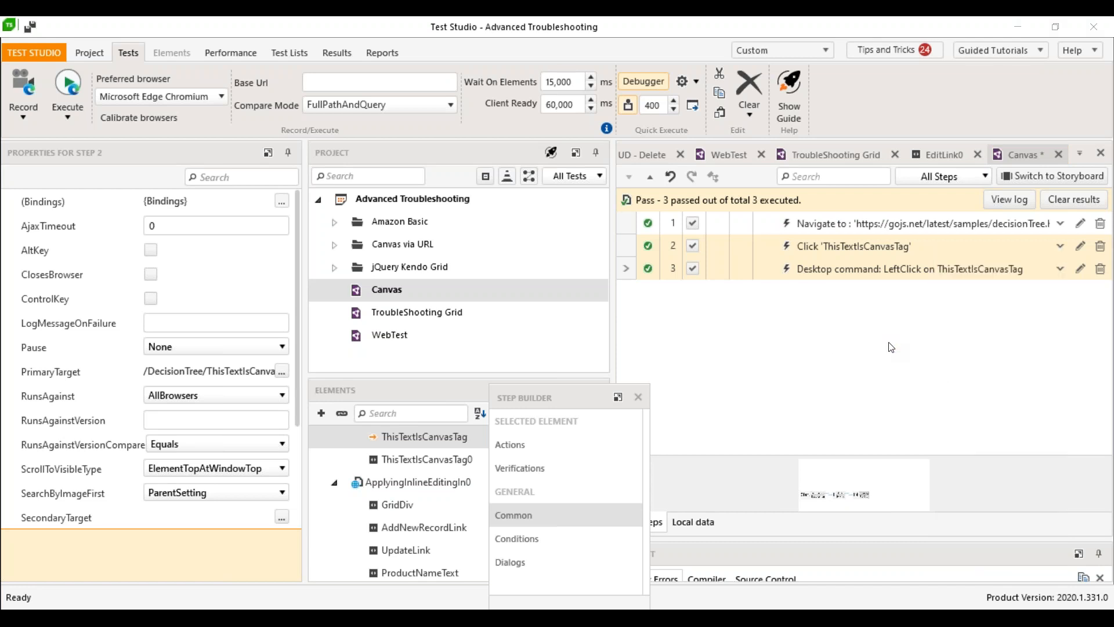
pyautogui.click(449, 414)
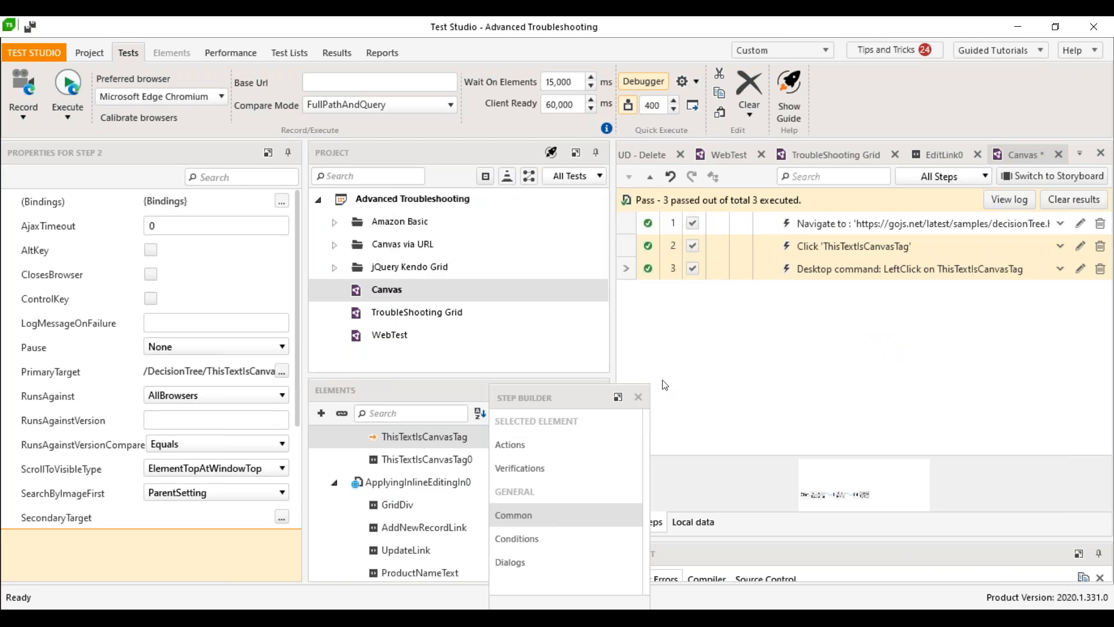